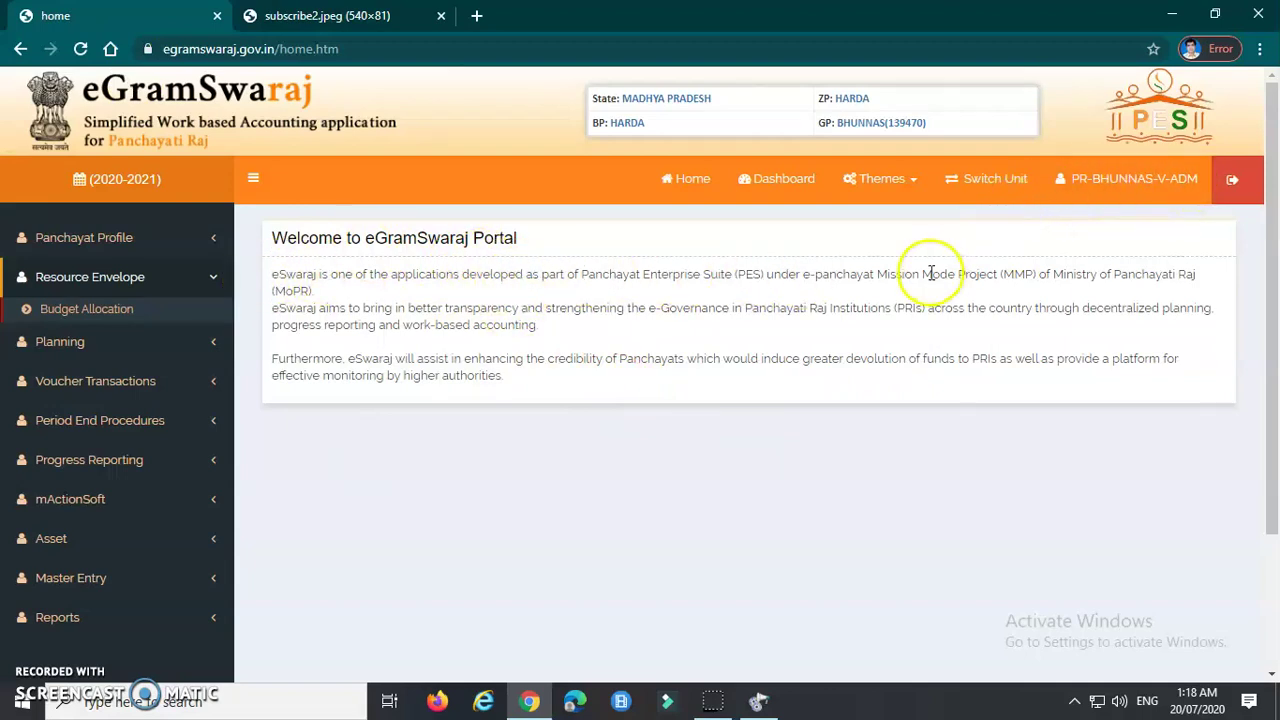
click(717, 479)
click(779, 477)
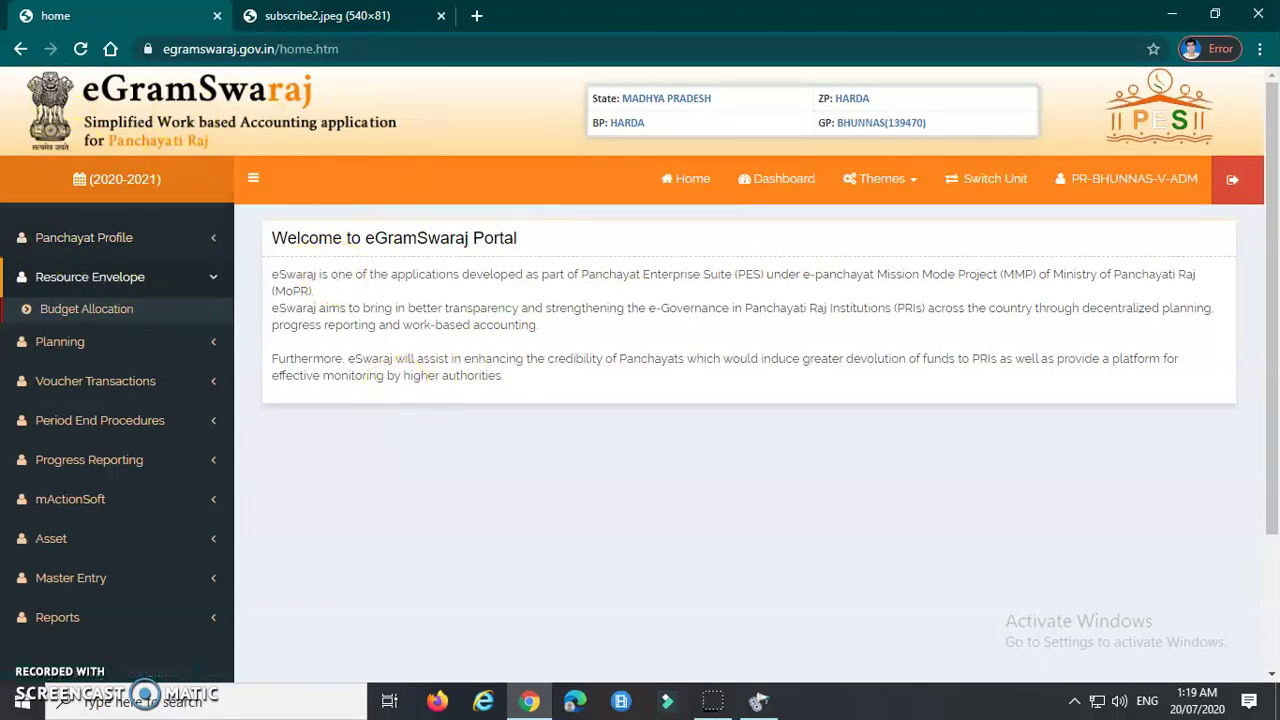
Open the Manage page for Opening Balance Entry under Master Entry.
scroll(130, 458, down, 1)
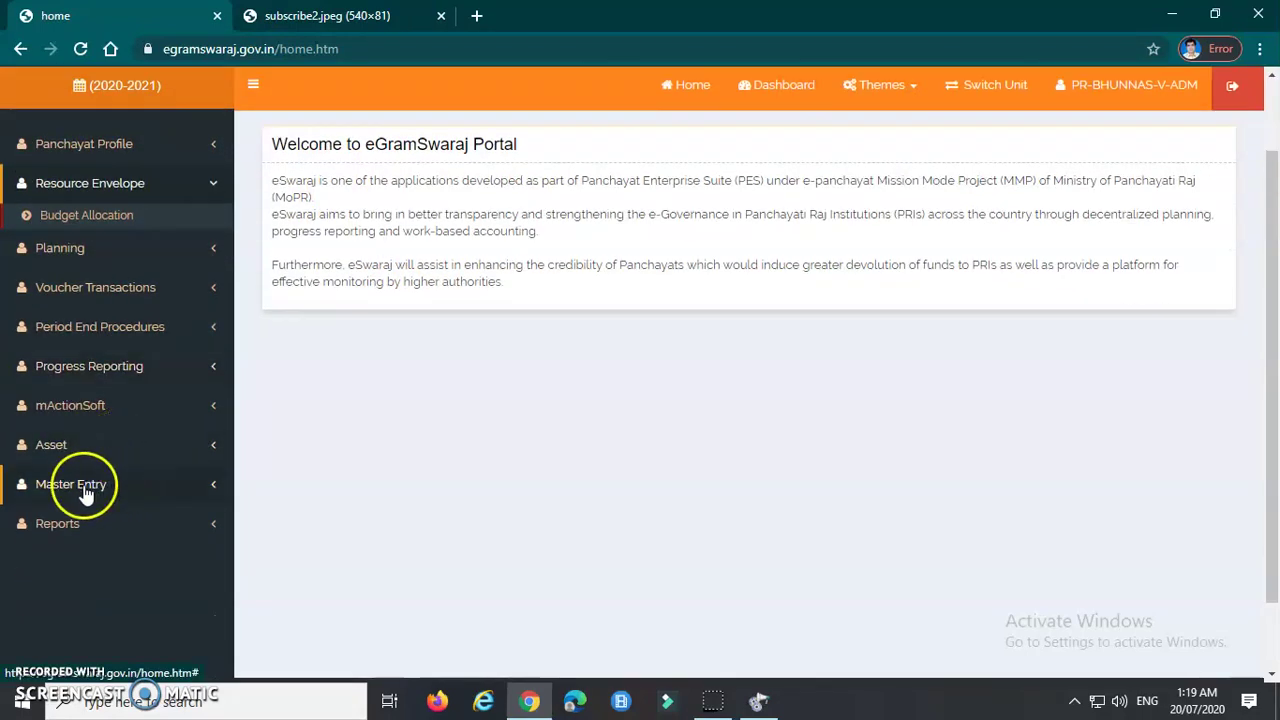
click(102, 188)
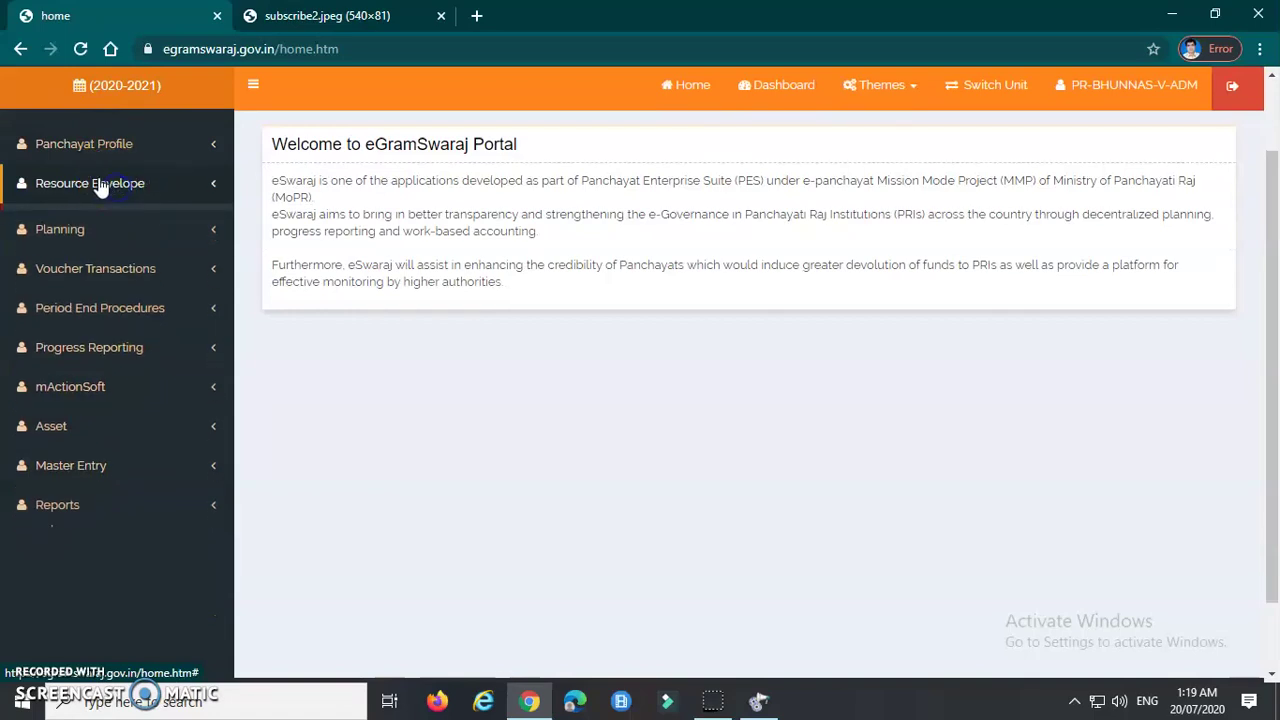
click(88, 462)
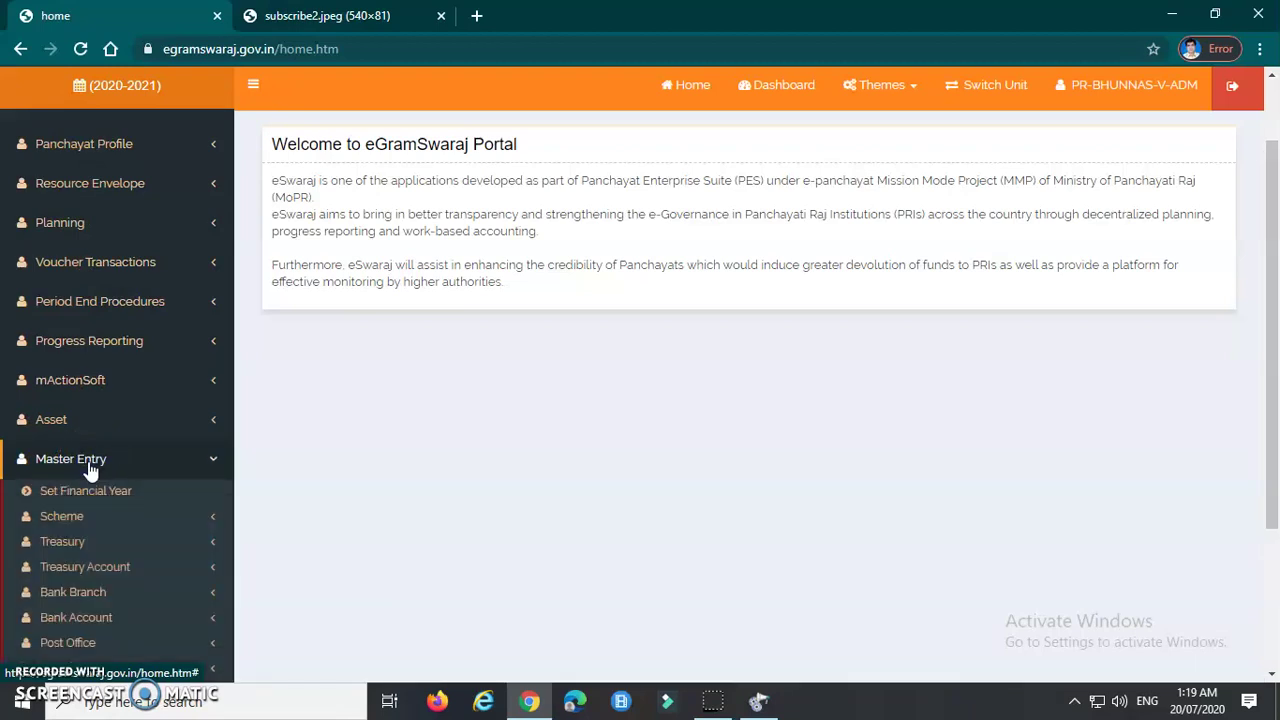
scroll(90, 470, down, 2)
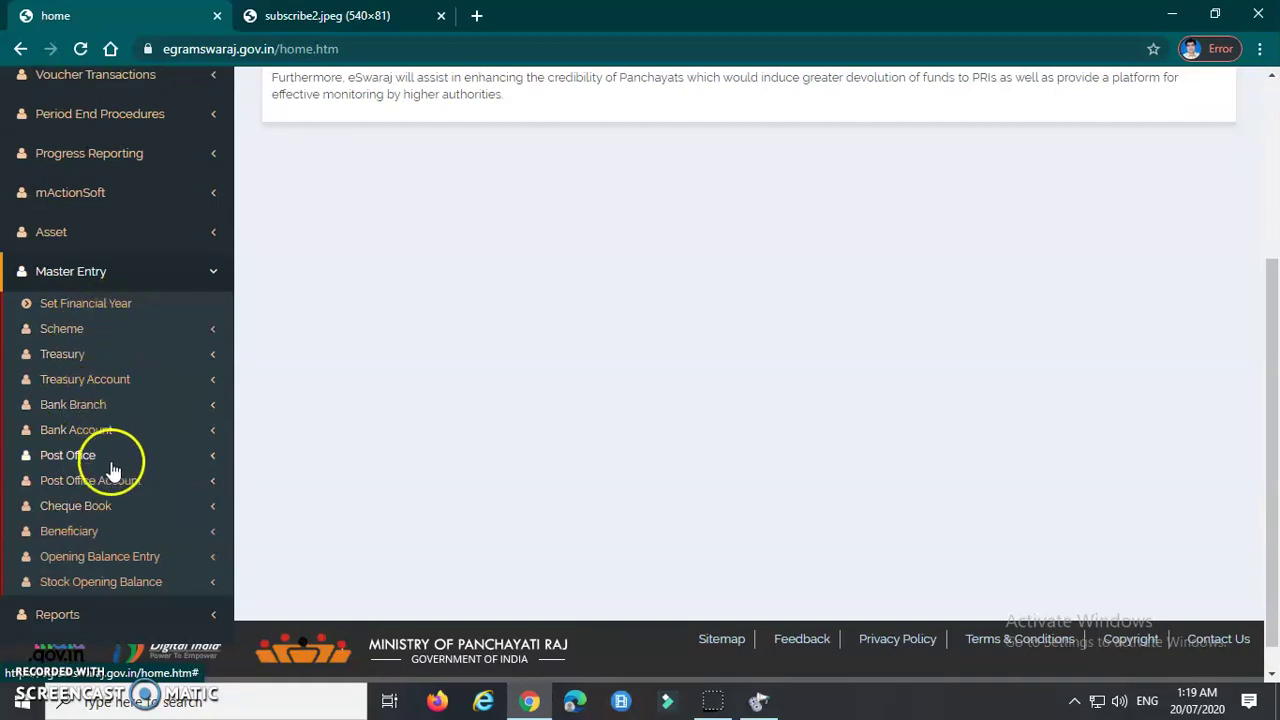
scroll(112, 472, down, 1)
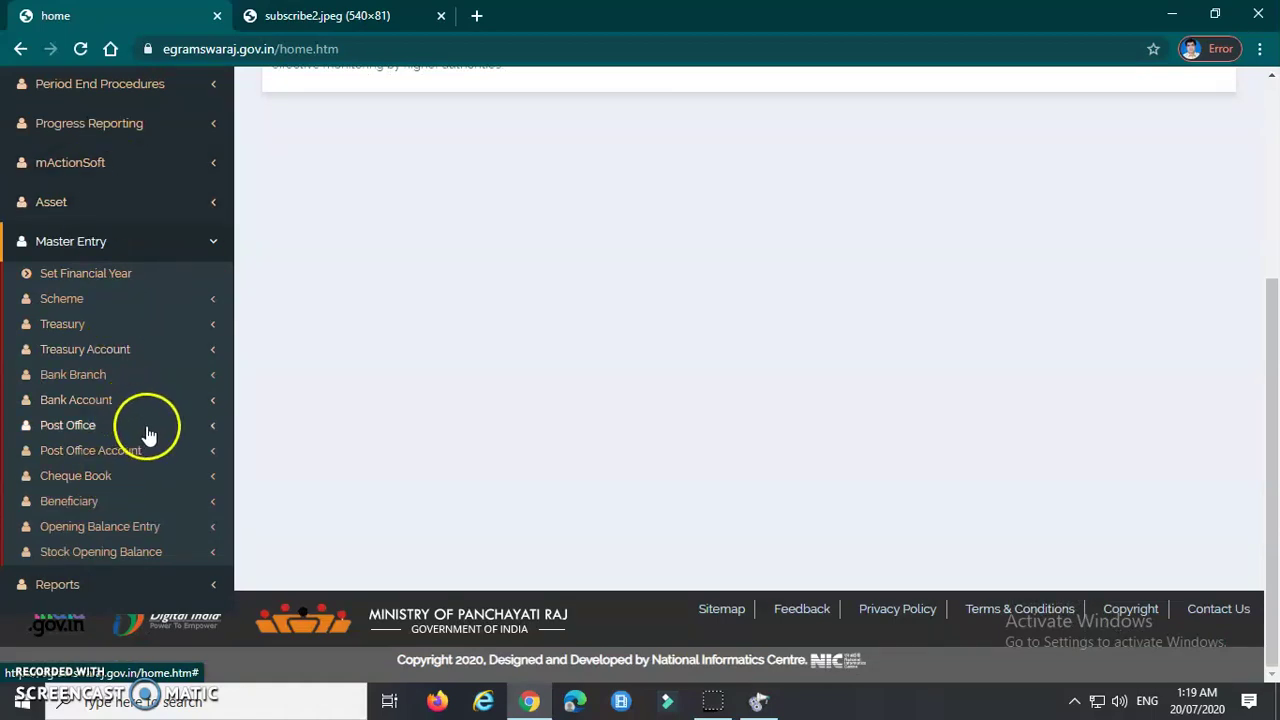
click(115, 537)
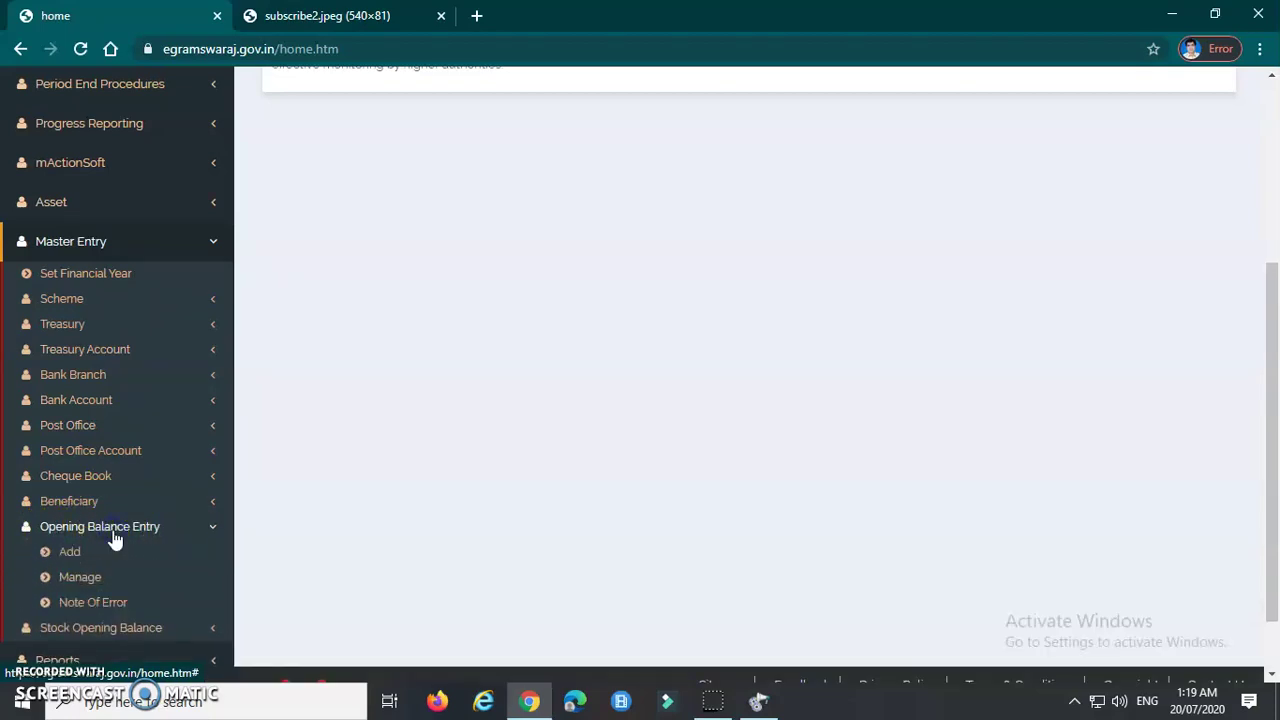
scroll(115, 537, down, 1)
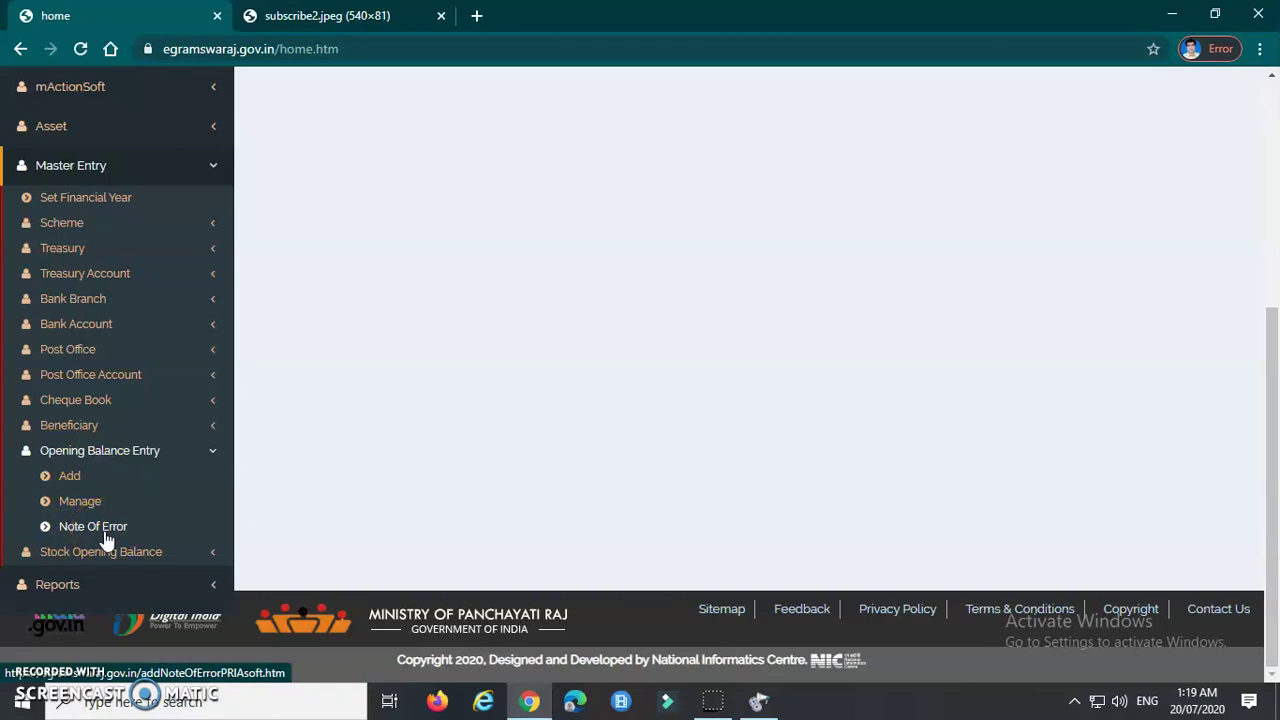
click(68, 455)
click(149, 455)
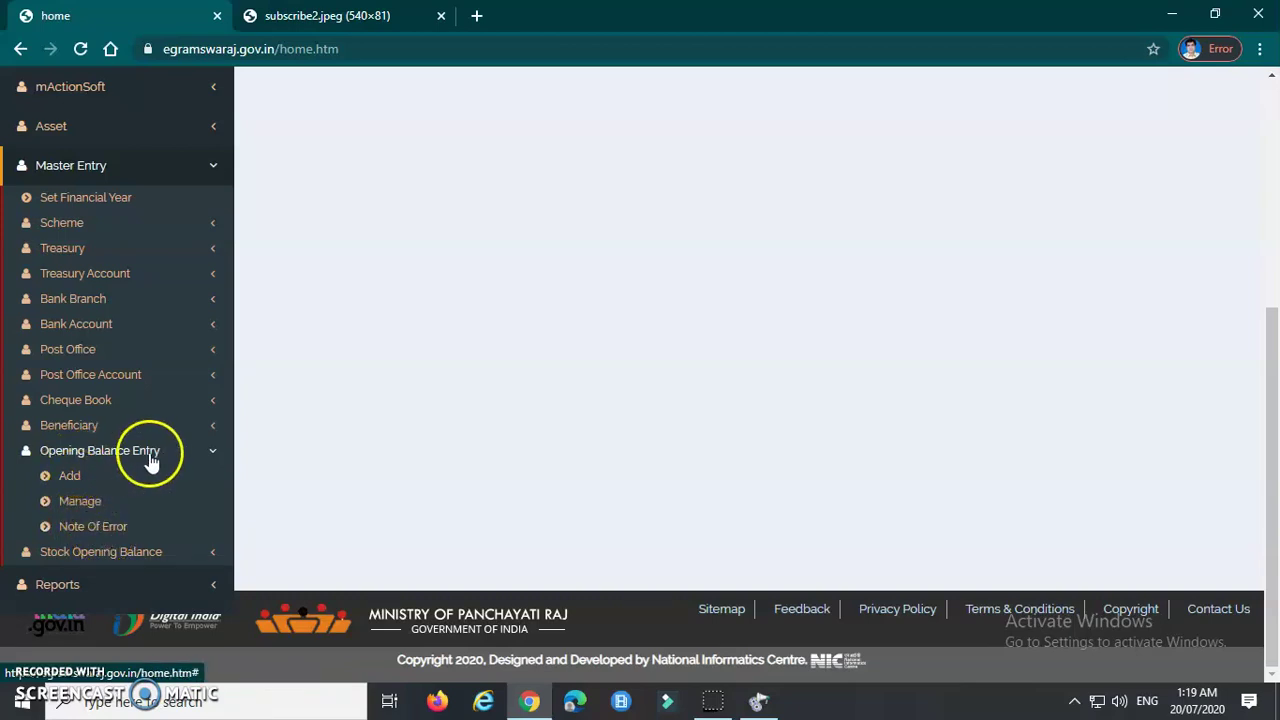
click(80, 505)
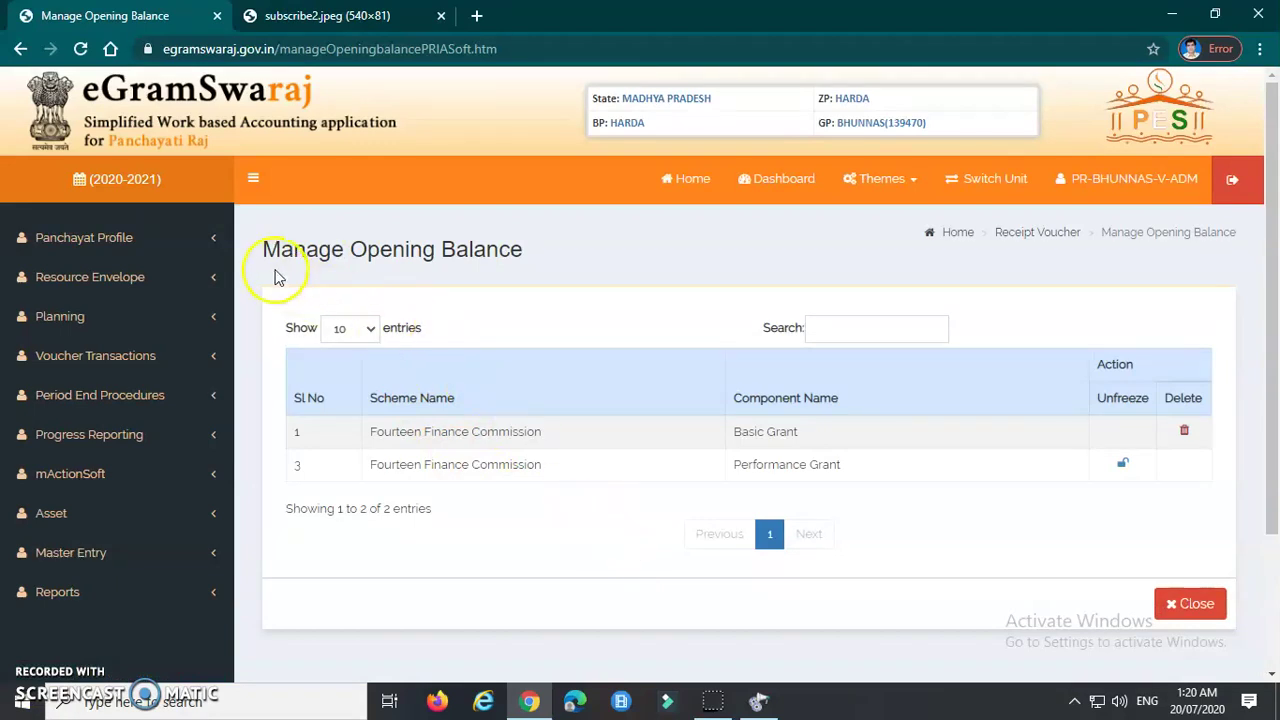
Examine the listed opening balances, checking each scheme, its component and whether the unfreeze or delete action is offered.
drag(264, 252, 538, 262)
click(538, 262)
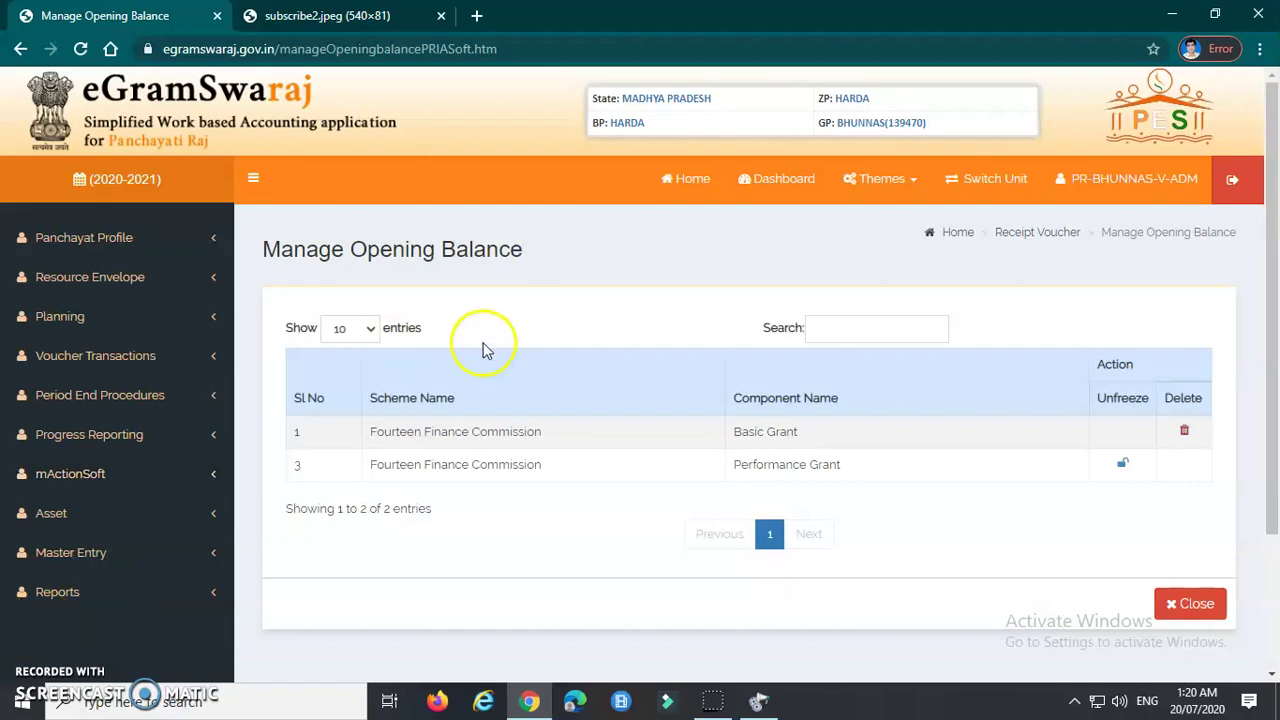
scroll(500, 330, down, 1)
click(301, 306)
click(304, 308)
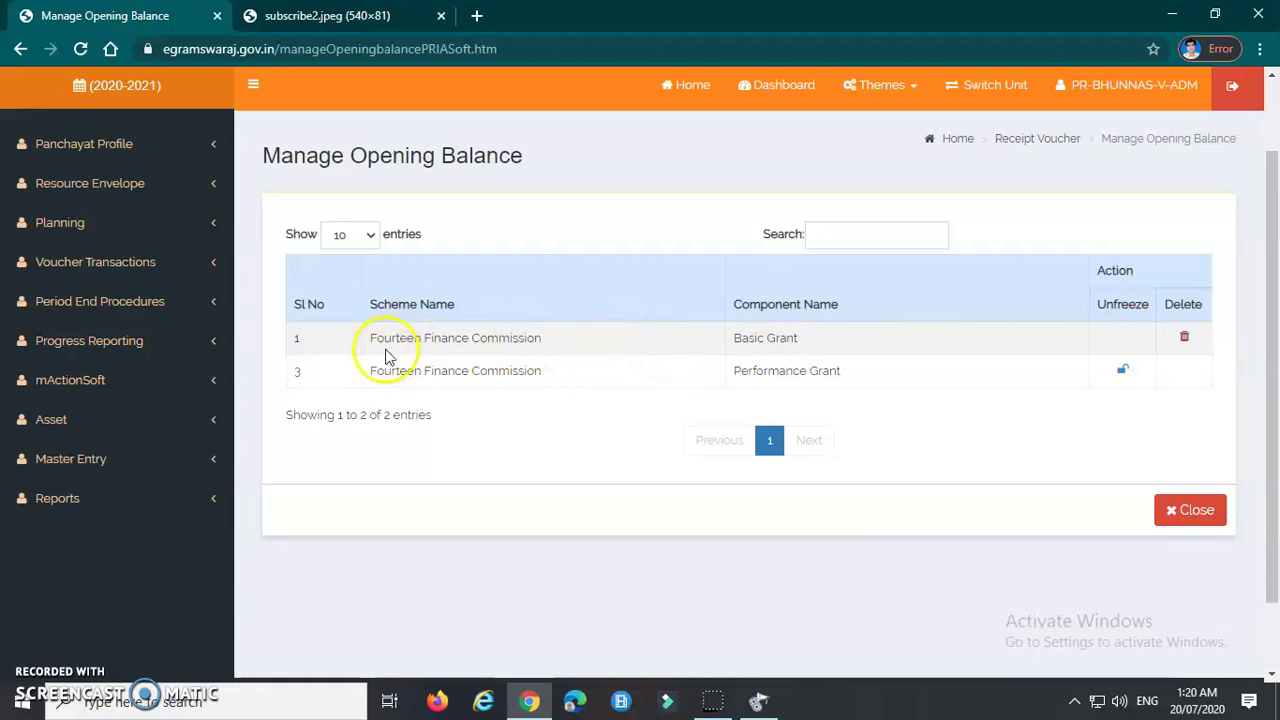
drag(372, 339, 543, 338)
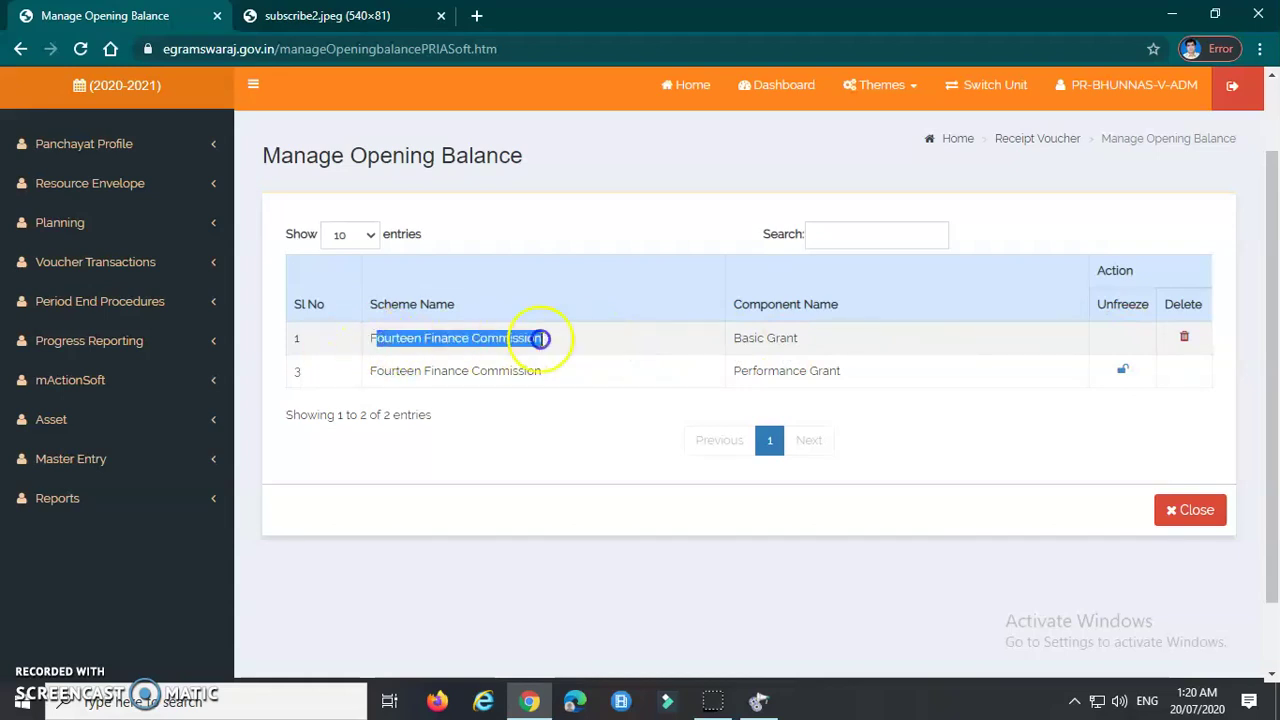
drag(733, 338, 812, 343)
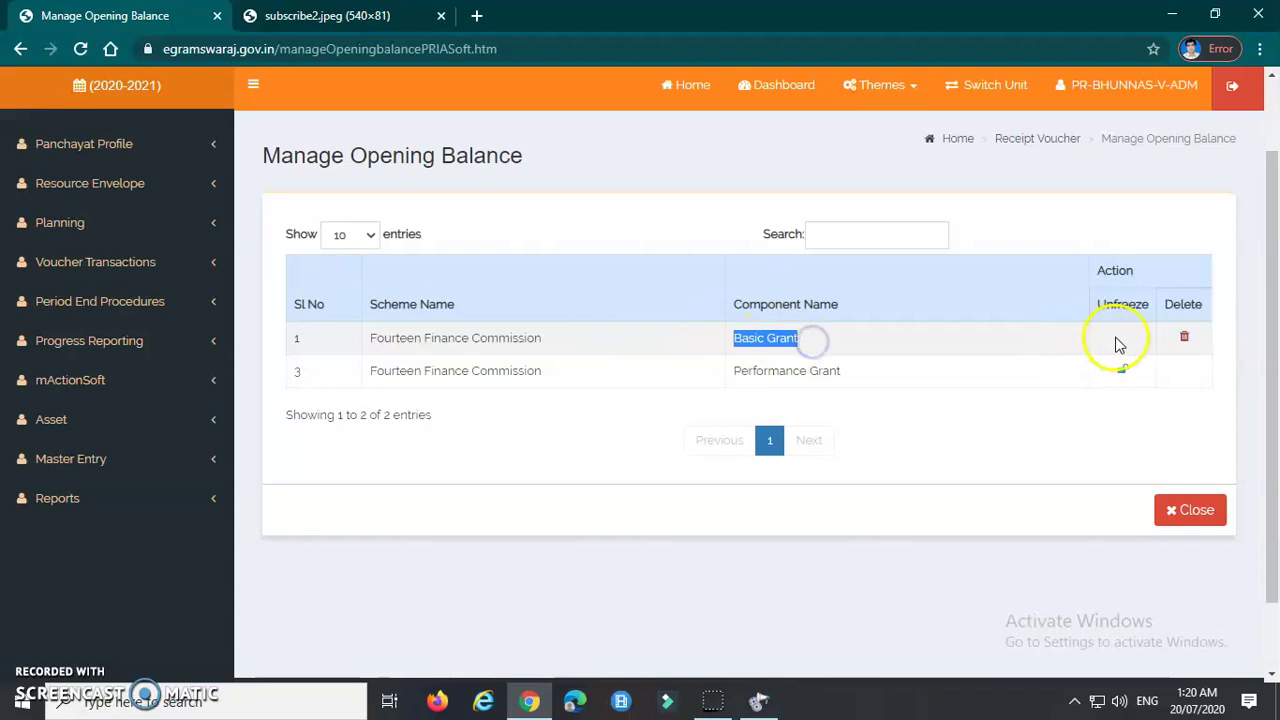
click(1117, 338)
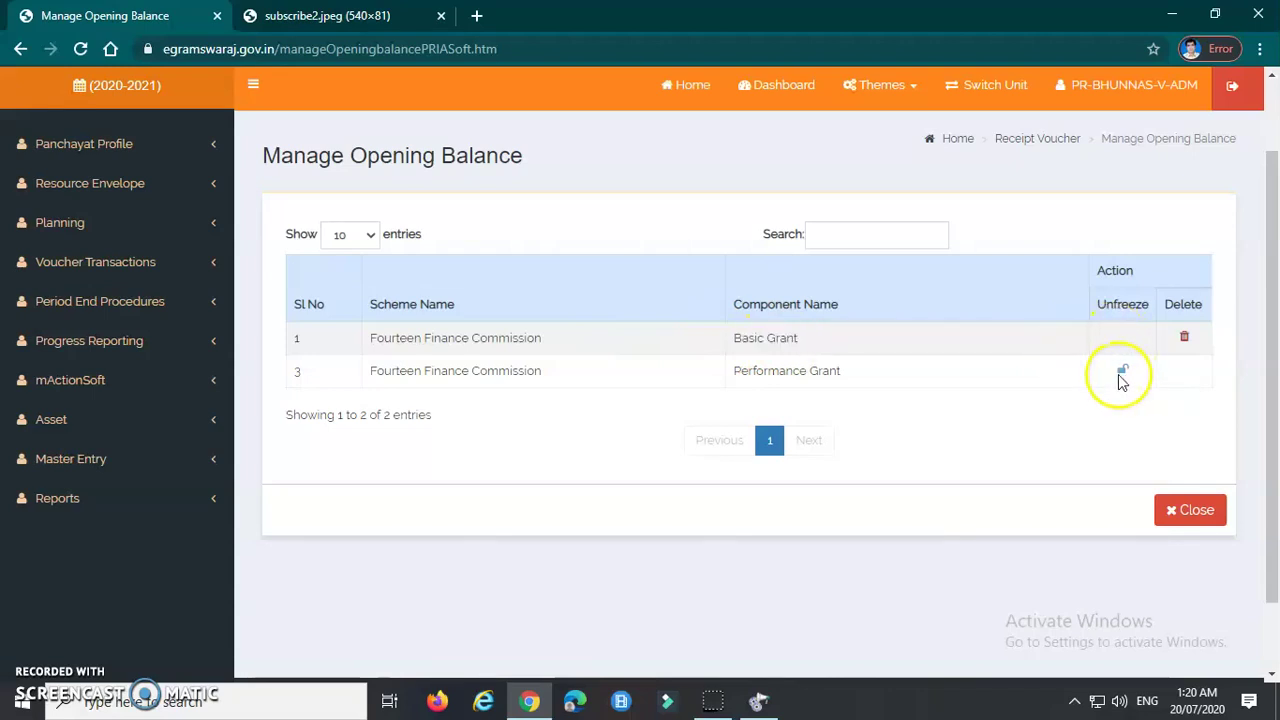
click(1125, 356)
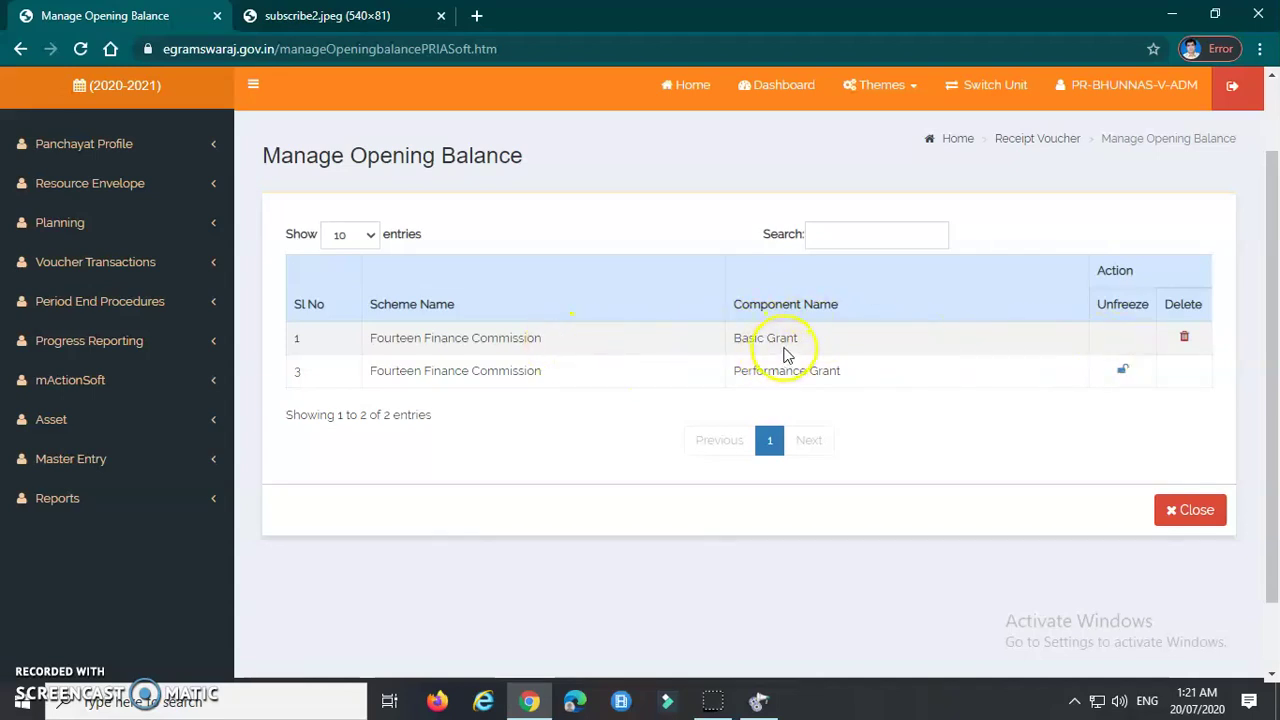
click(1124, 344)
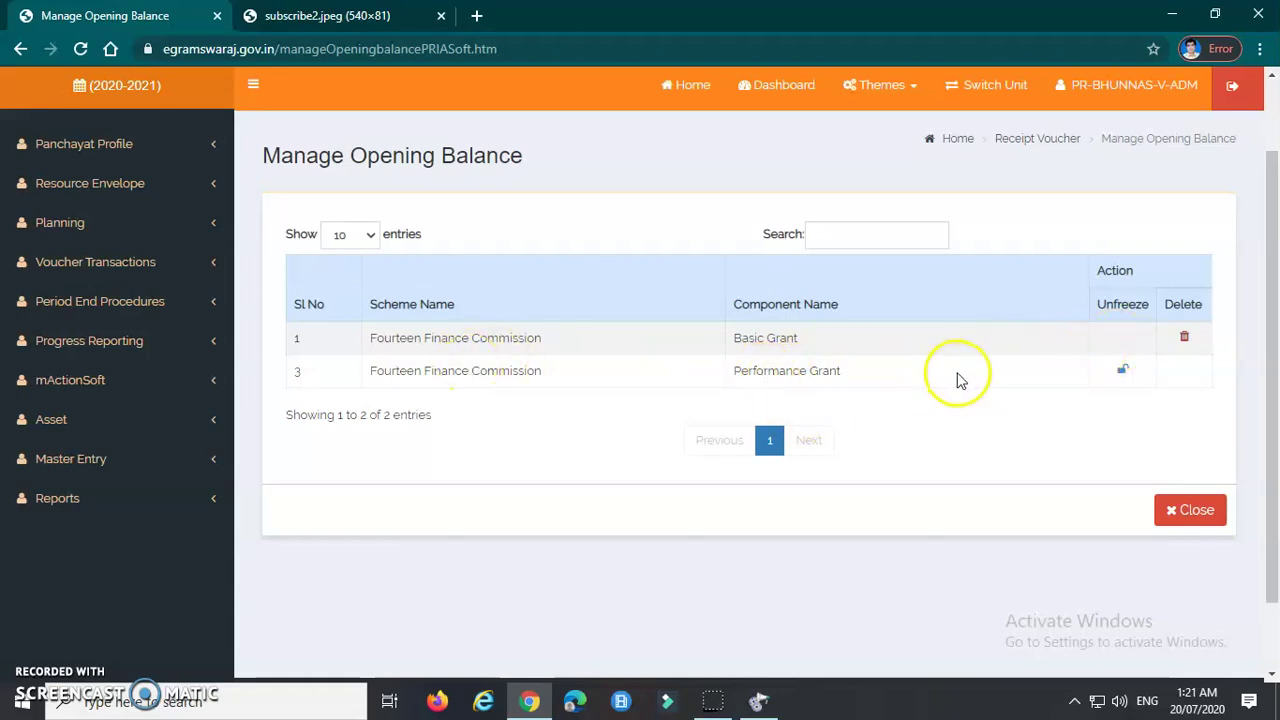
Start unfreezing the Performance Grant opening balance, read the confirmation question and cancel it.
click(1123, 370)
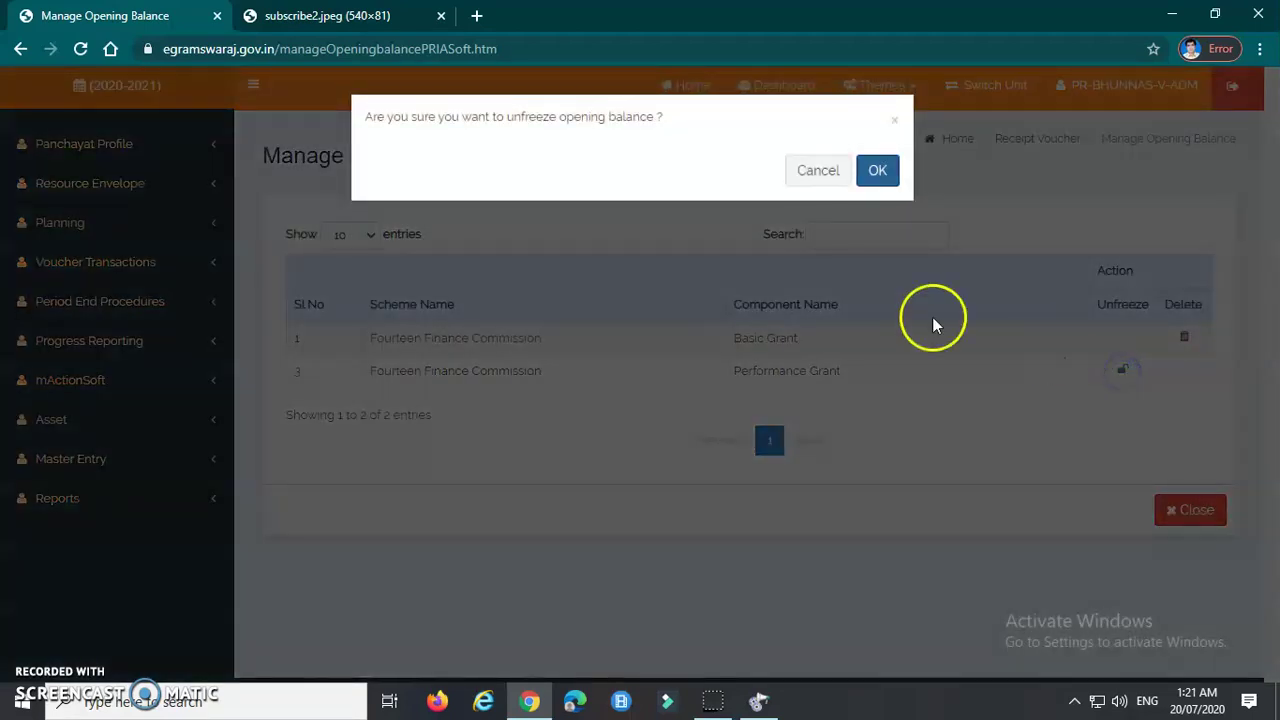
drag(371, 120, 670, 122)
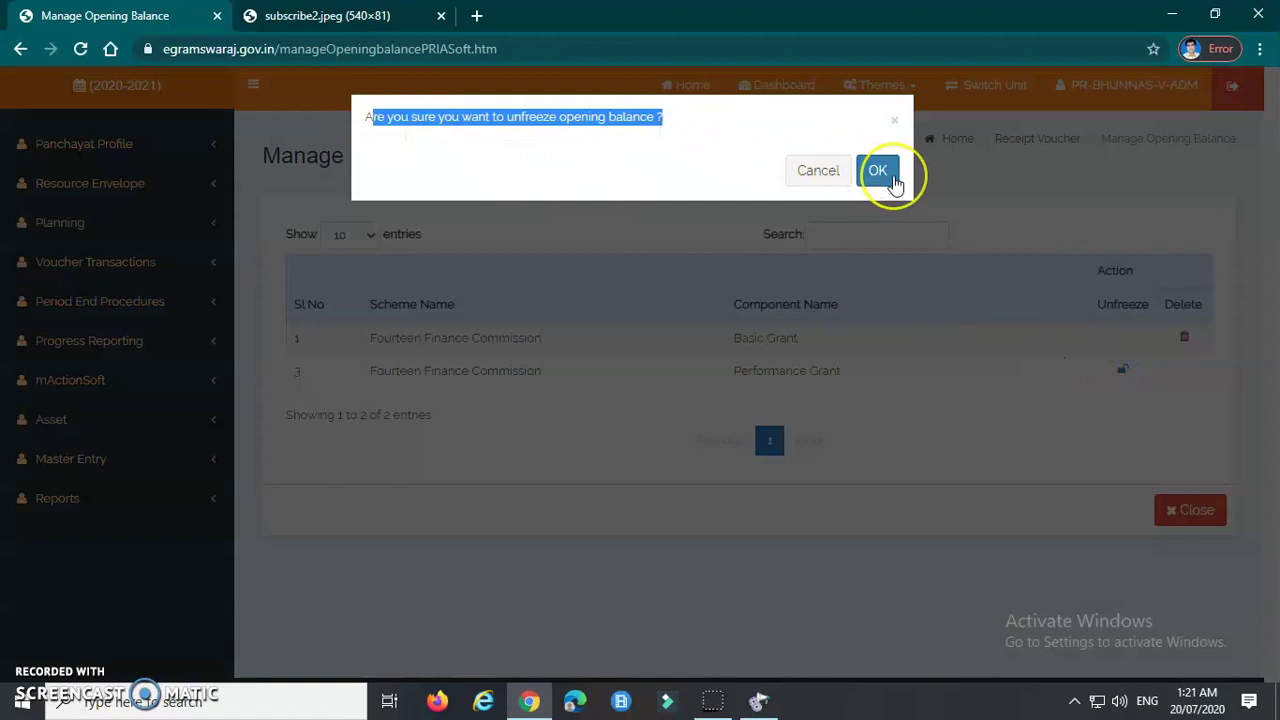
click(814, 171)
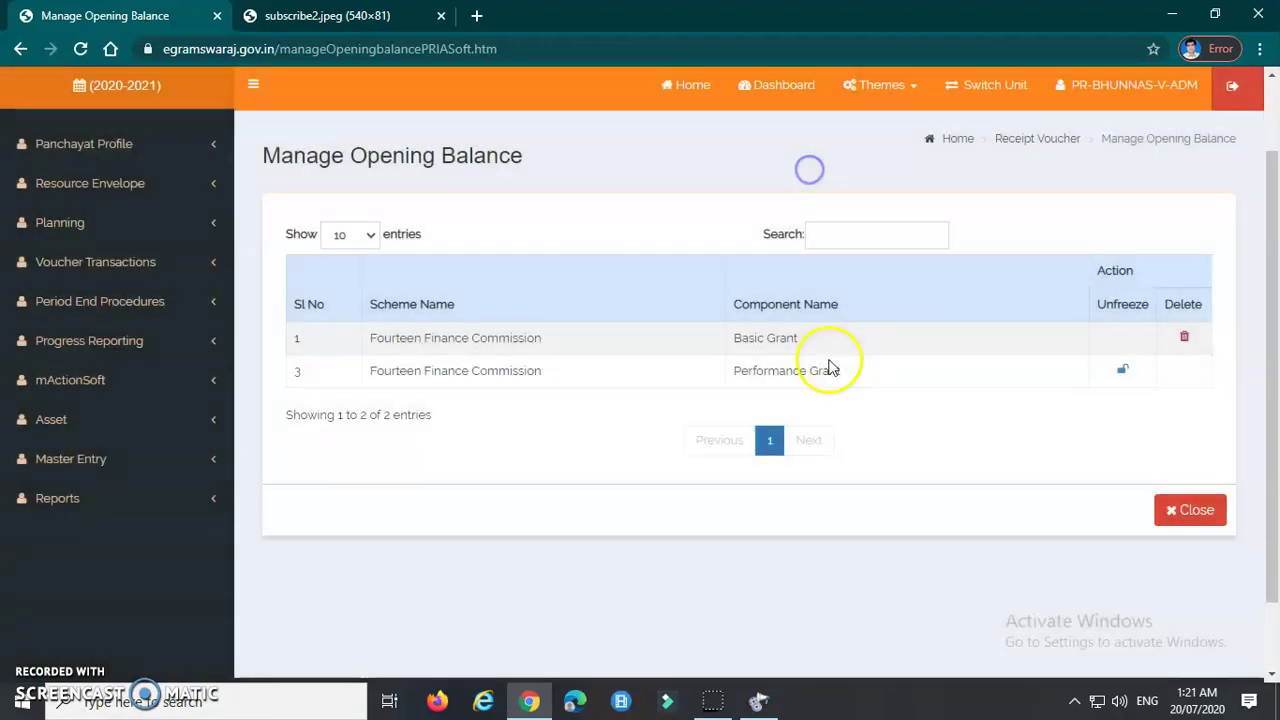
Review the Basic Grant row of the Fourteen Finance Commission scheme, including its scheme and component names.
double_click(785, 339)
drag(737, 343, 815, 345)
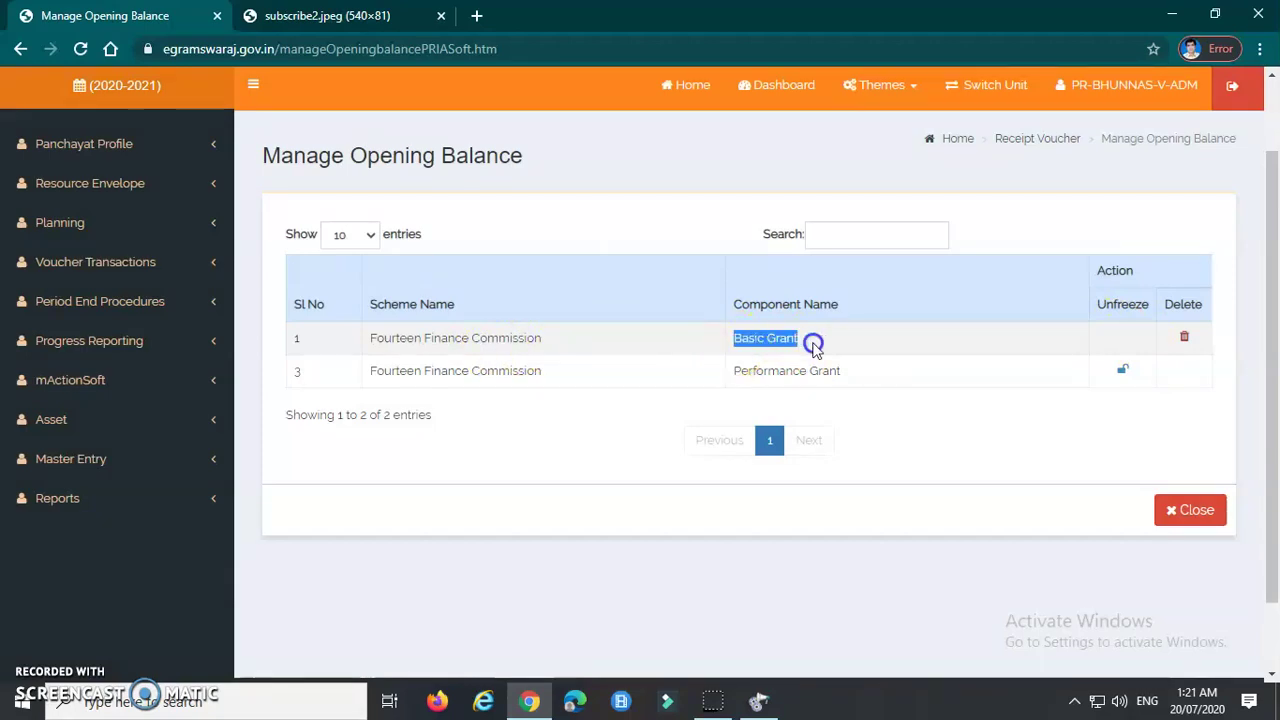
drag(368, 340, 560, 340)
drag(735, 340, 846, 338)
click(733, 343)
drag(733, 343, 804, 350)
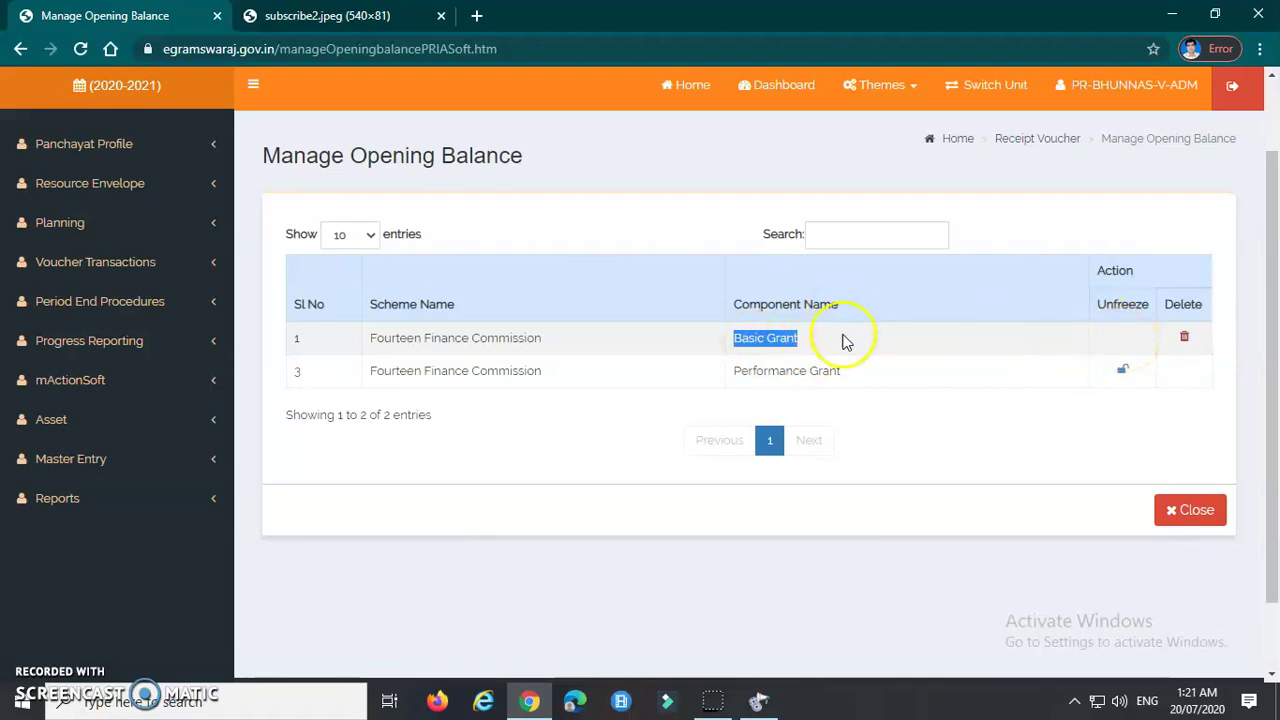
click(963, 412)
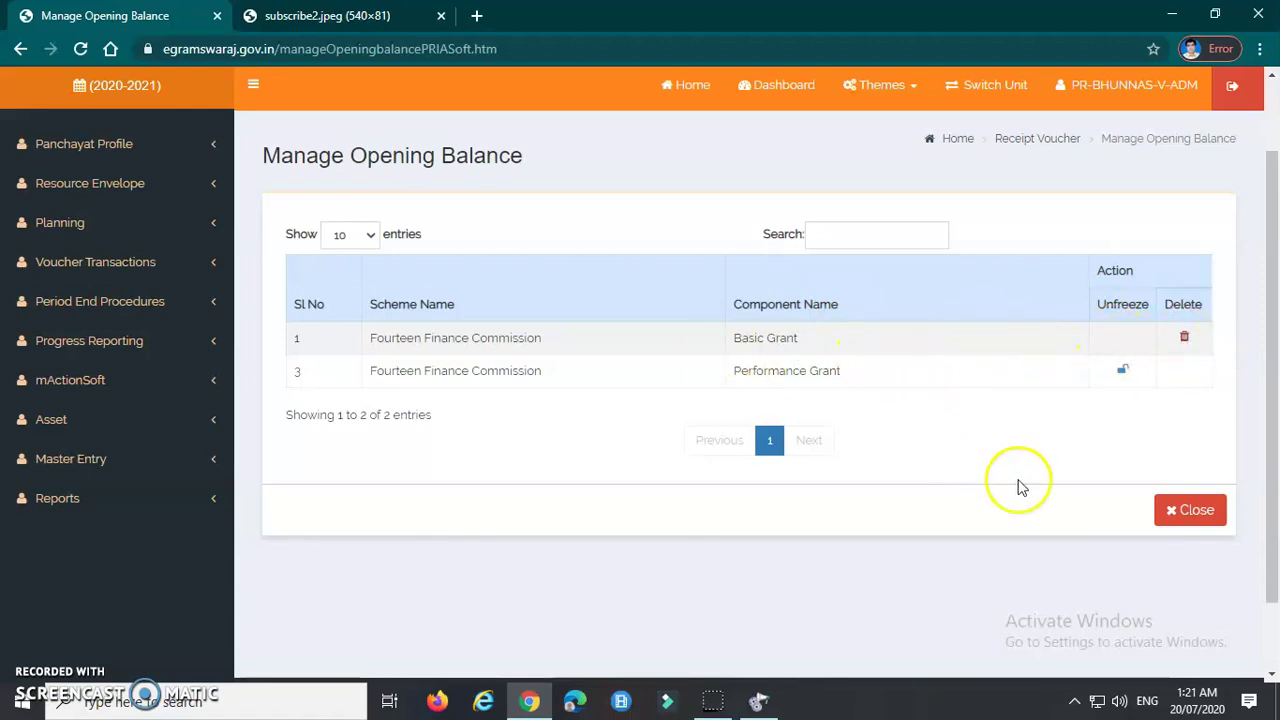
Close the opening balance management page and open the form for adding an Opening Balance Entry under Master Entry.
click(1185, 510)
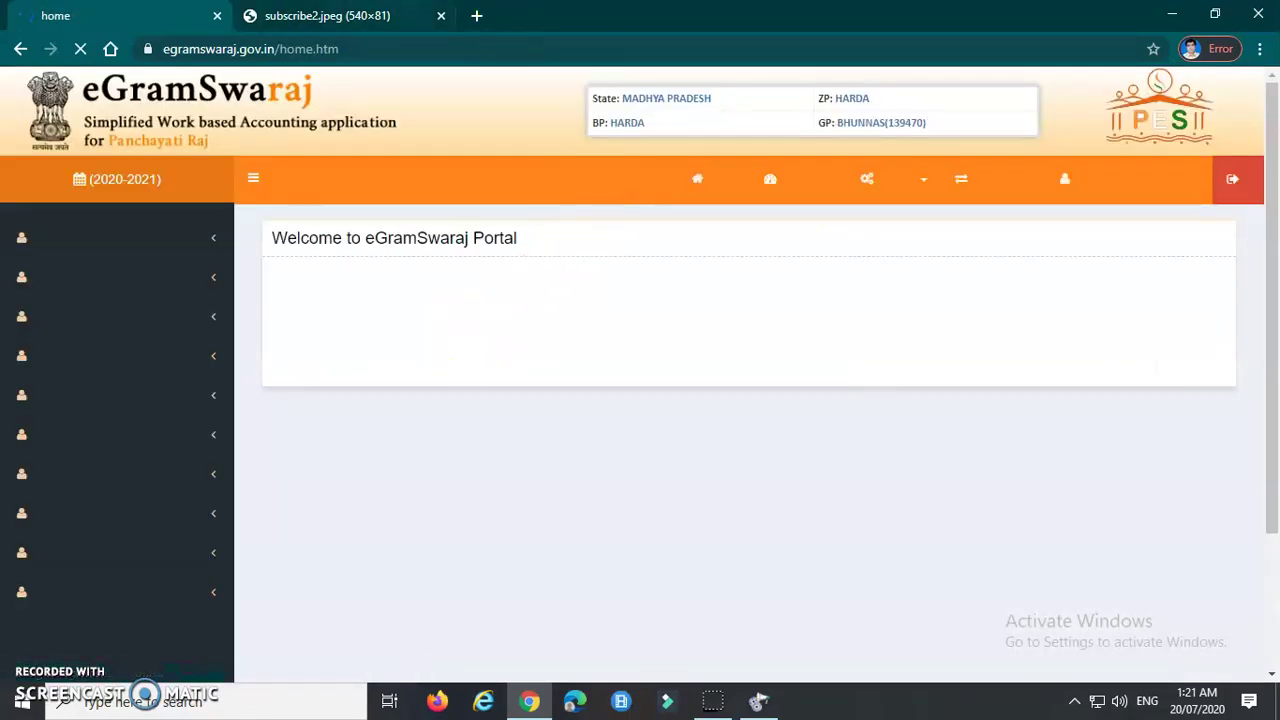
scroll(368, 378, down, 2)
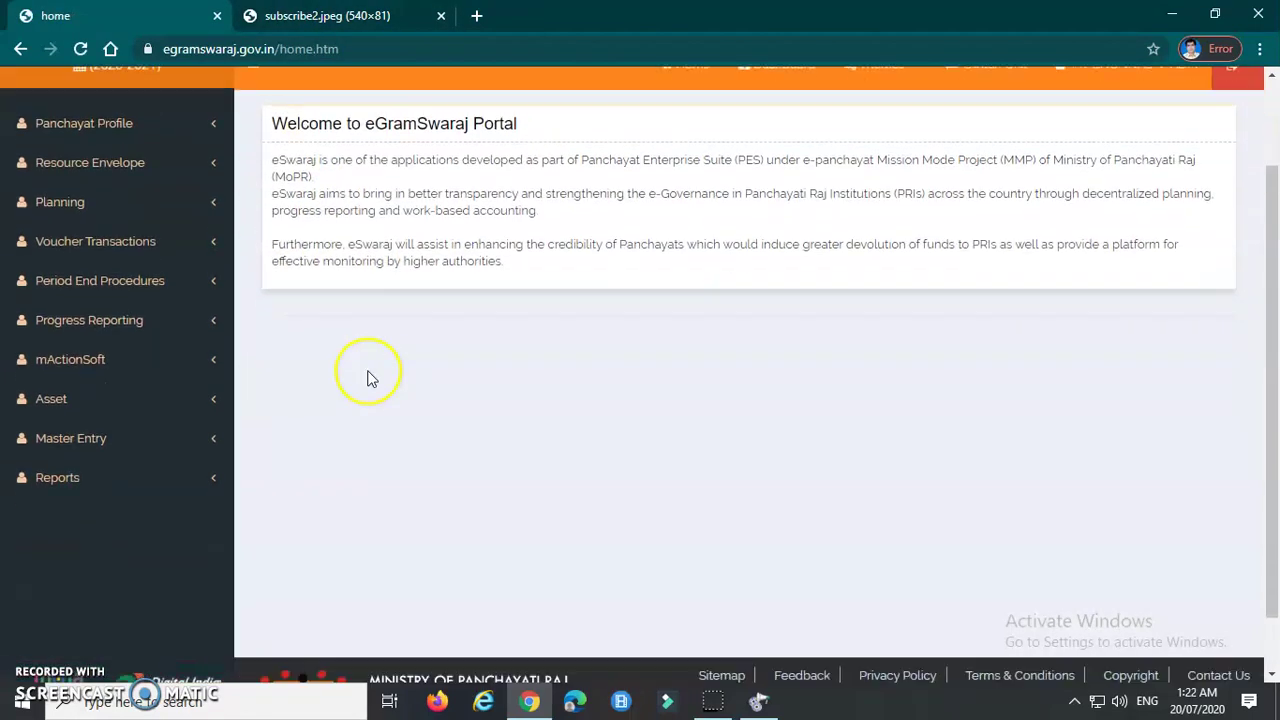
scroll(368, 378, down, 1)
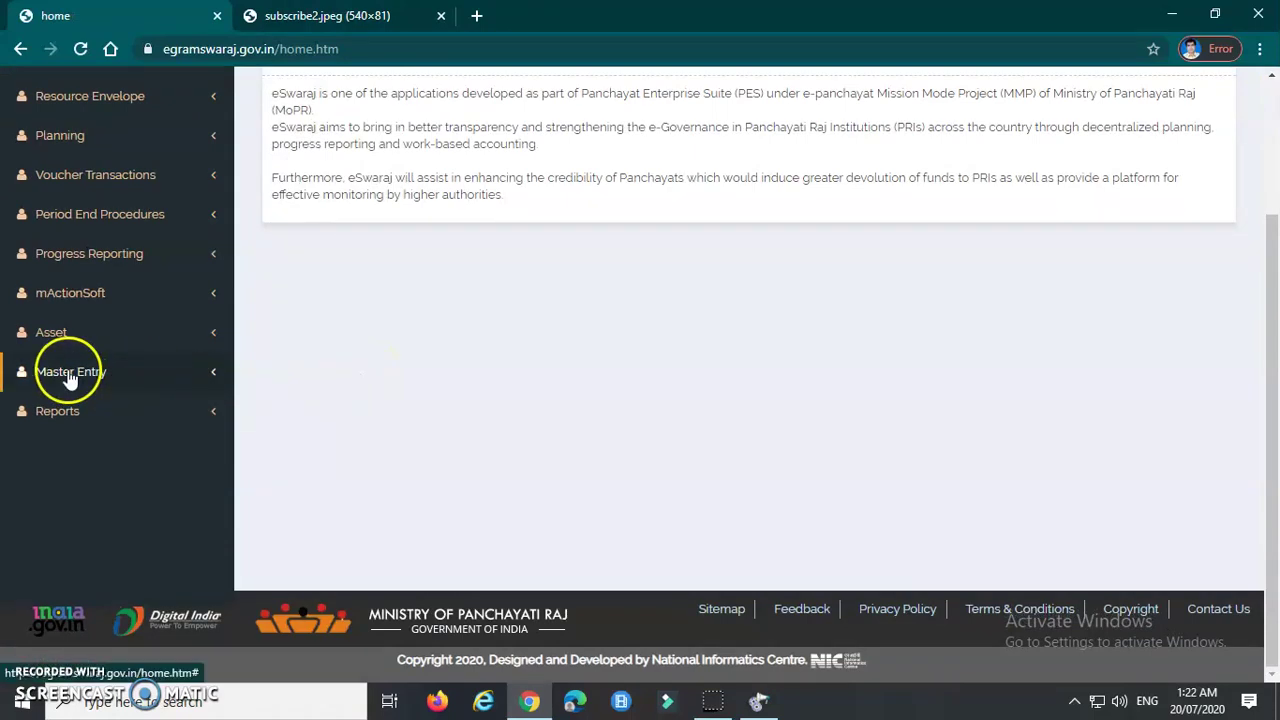
click(35, 378)
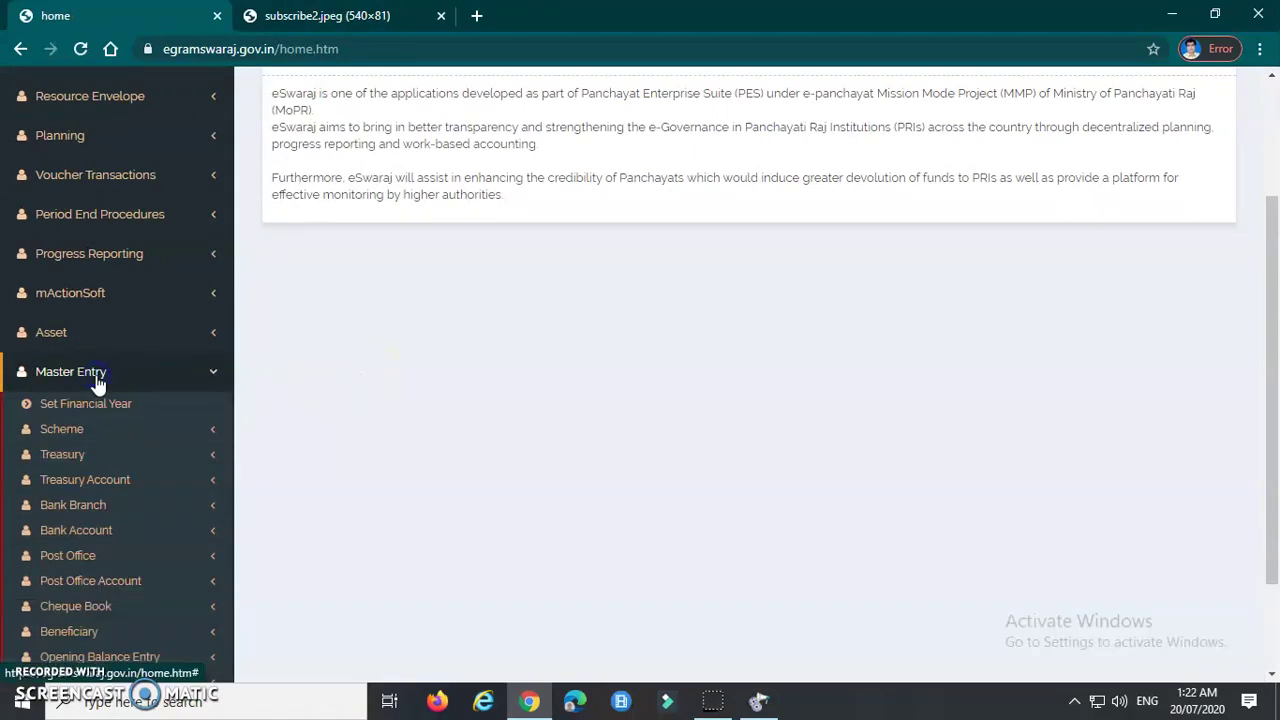
scroll(97, 383, down, 2)
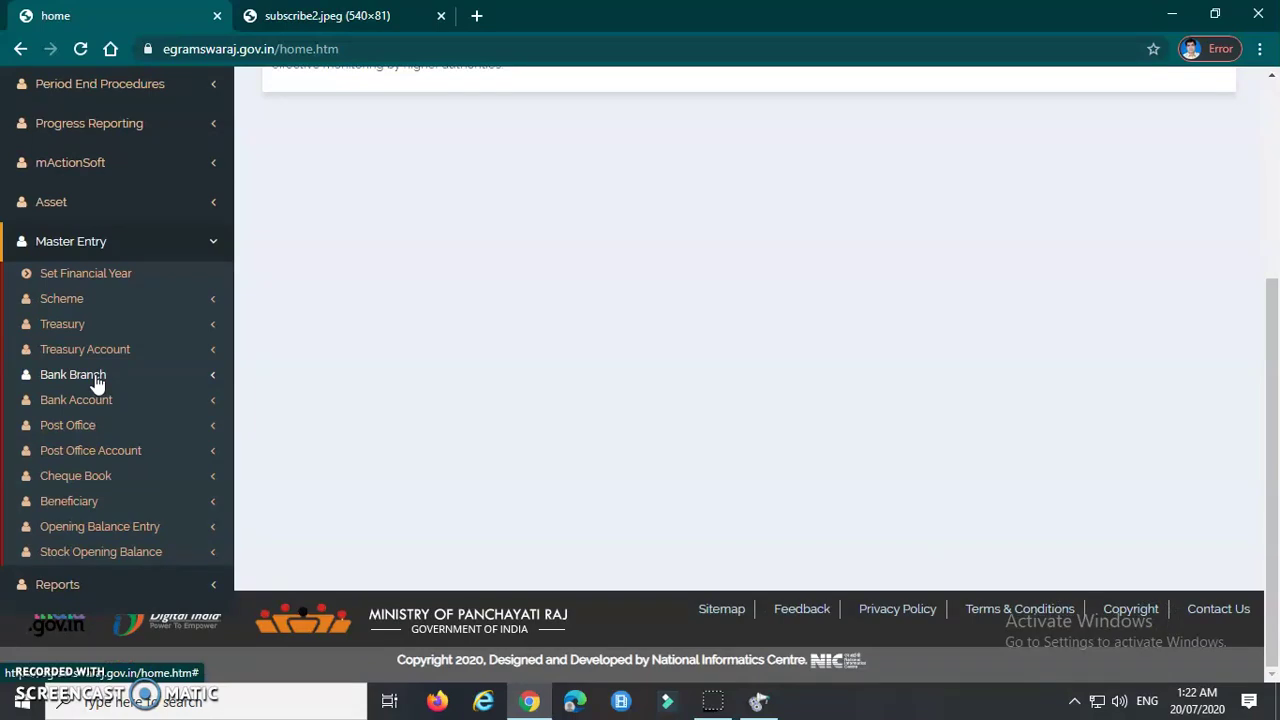
click(101, 530)
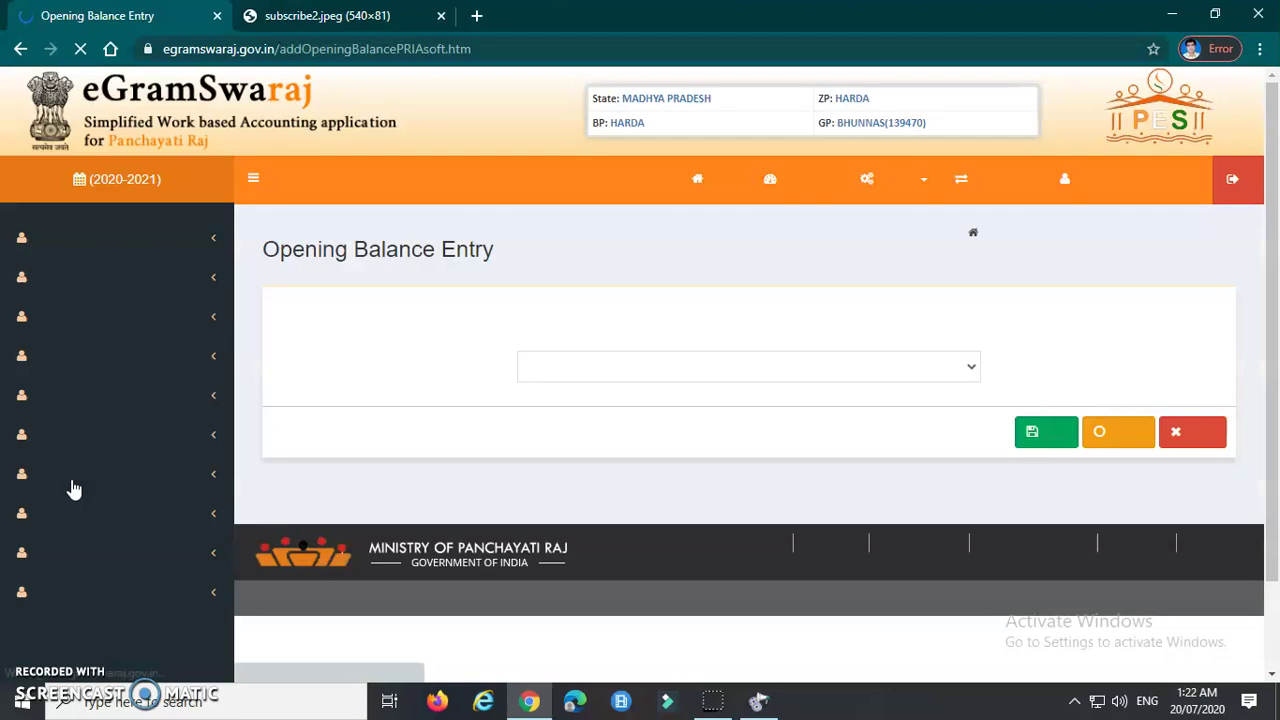
Examine the entry form's financial year and available scheme names without choosing a scheme, and return to the home page.
click(573, 312)
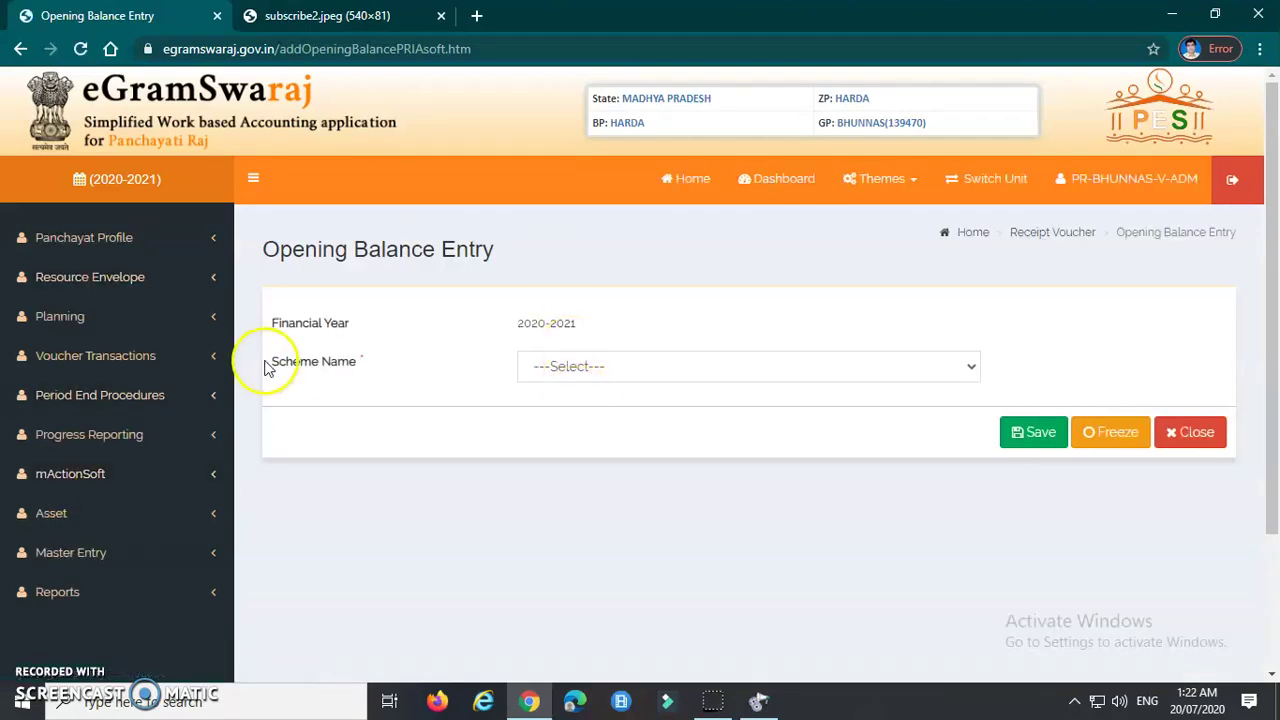
drag(263, 257, 514, 251)
click(372, 305)
drag(508, 330, 620, 329)
click(348, 391)
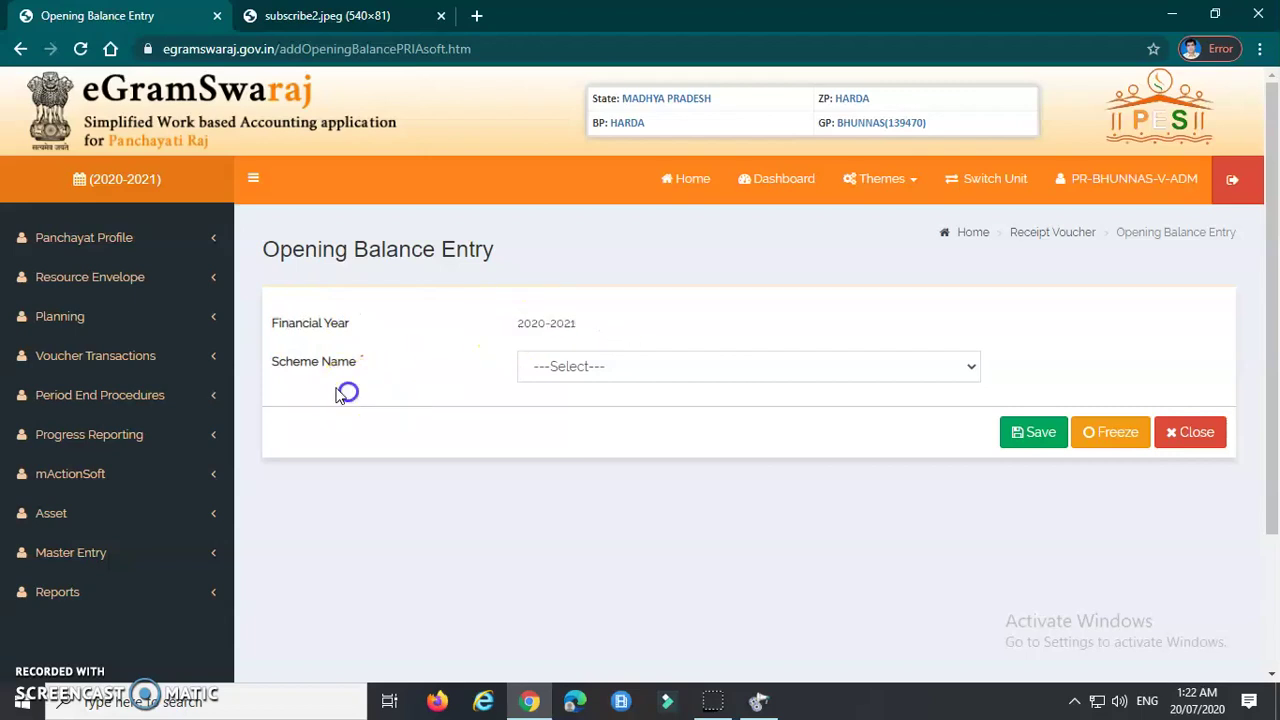
click(550, 370)
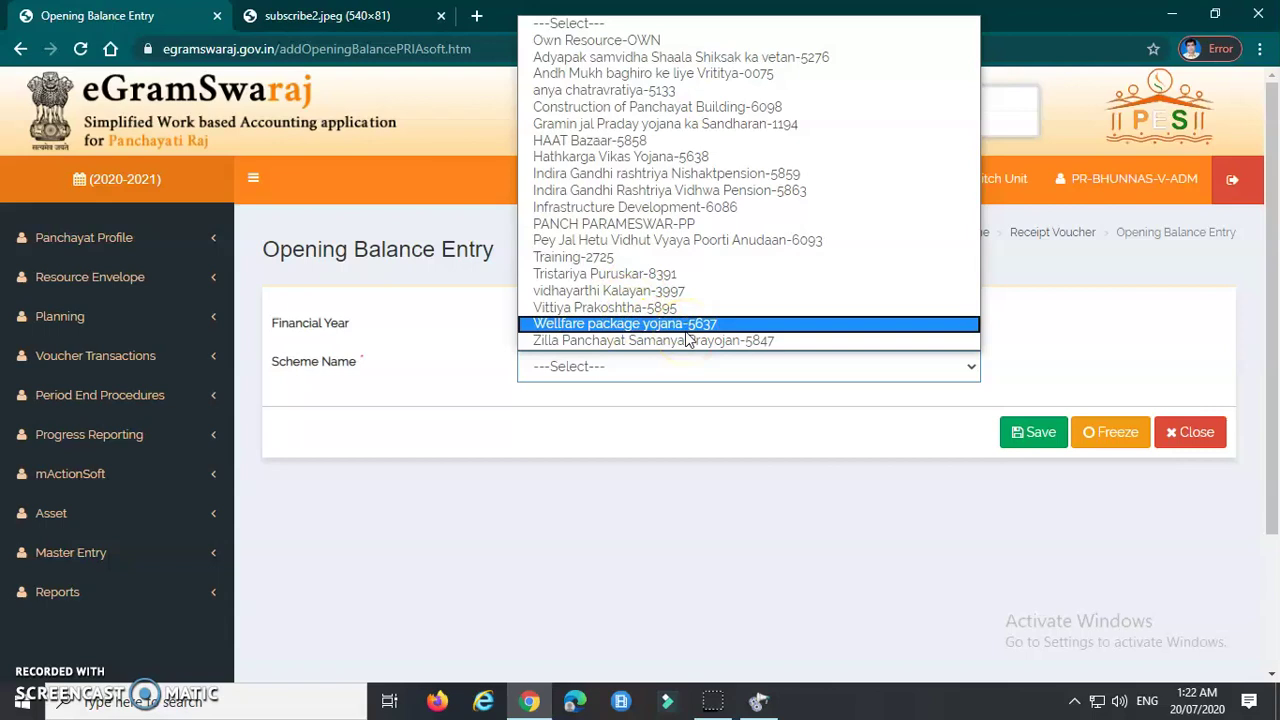
click(457, 391)
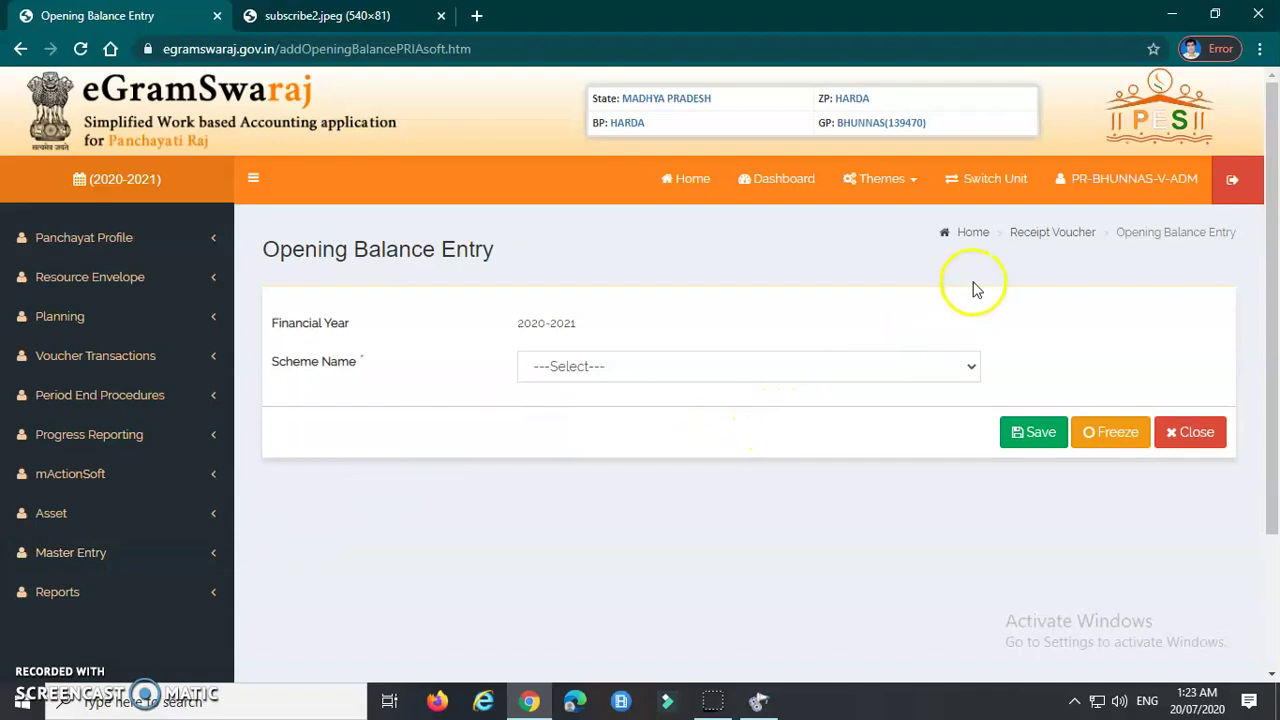
click(970, 236)
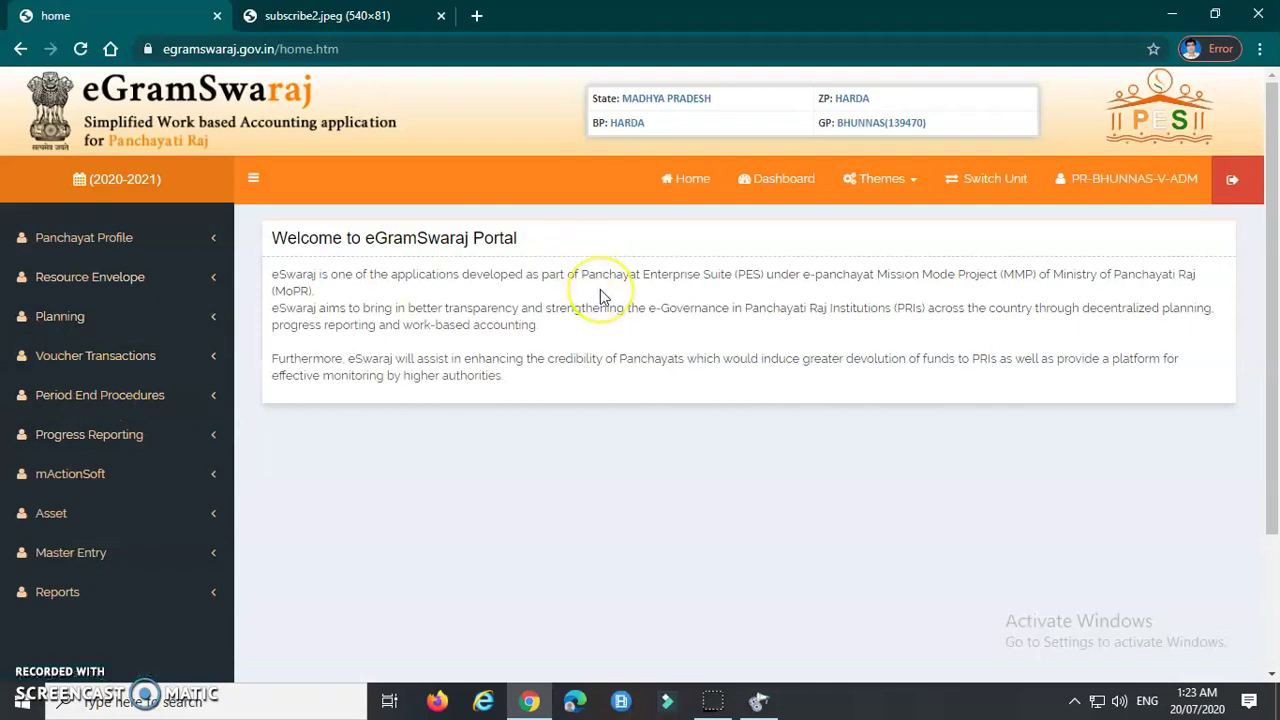
click(585, 325)
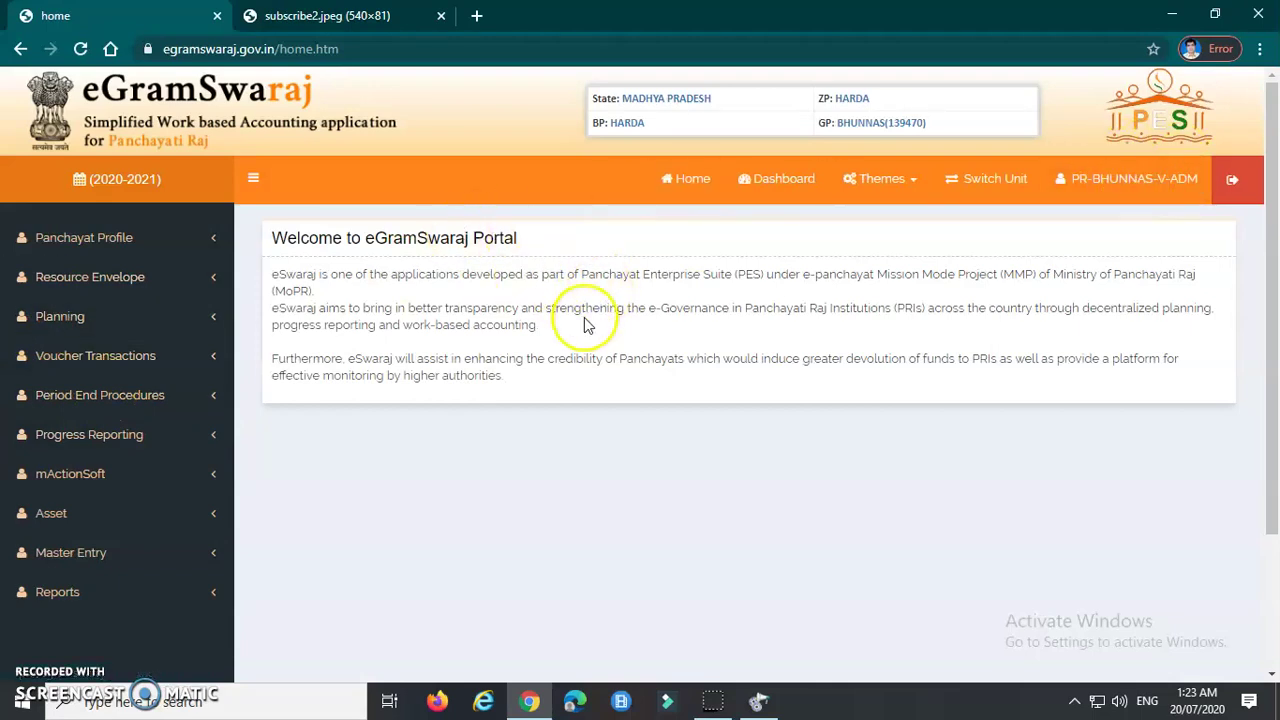
Look through the Master Entry options and the choices under Opening Balance Entry without opening a form.
scroll(540, 300, down, 1)
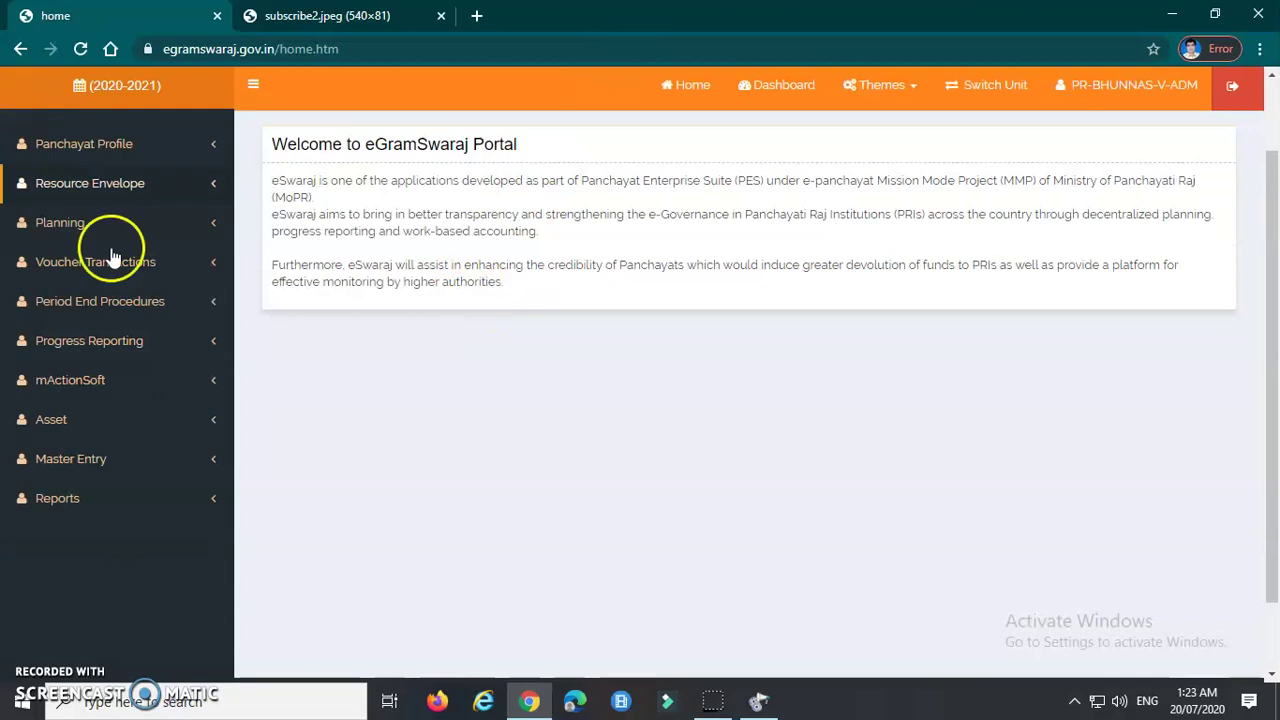
scroll(130, 430, down, 1)
click(75, 380)
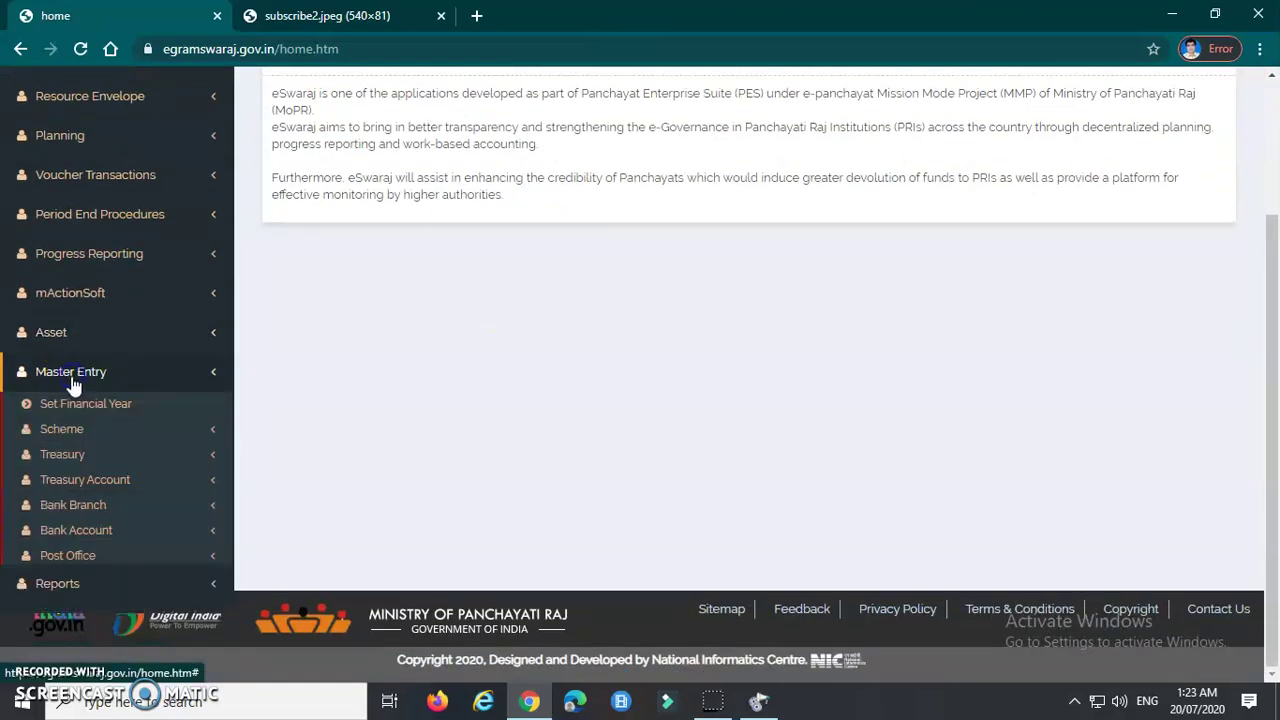
scroll(80, 410, down, 1)
scroll(80, 420, down, 1)
click(60, 522)
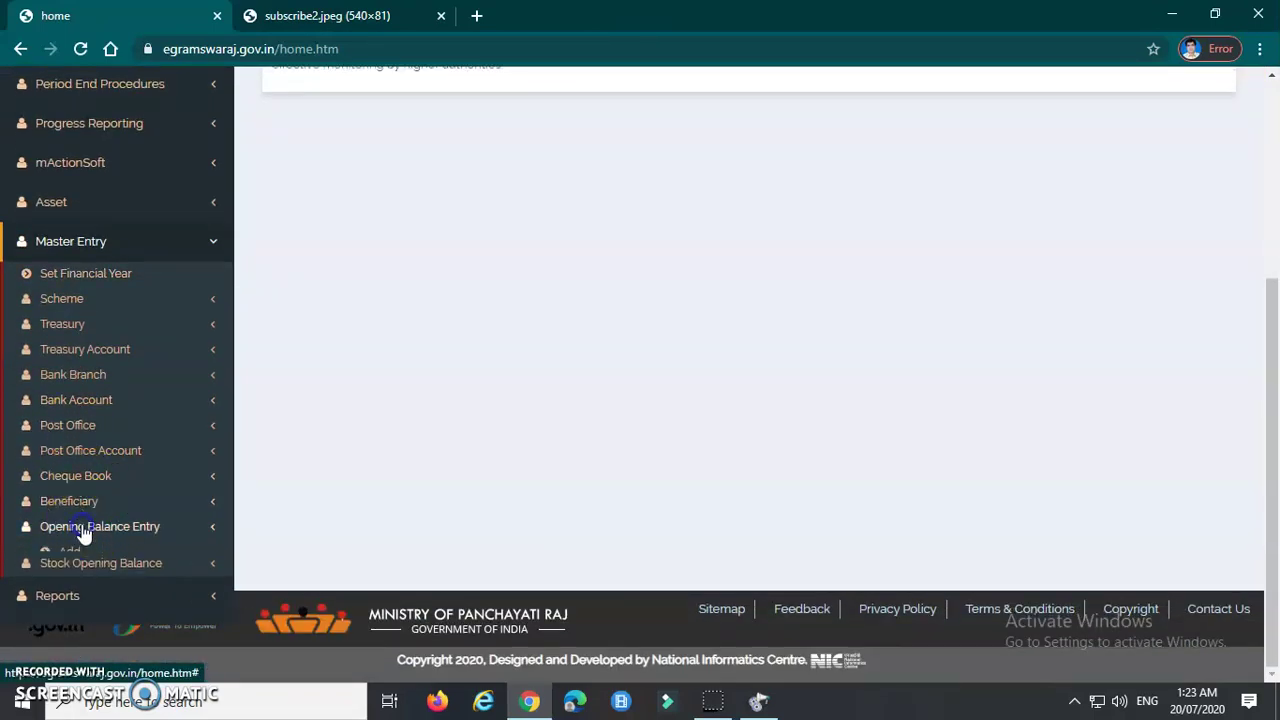
scroll(84, 530, down, 1)
scroll(84, 532, down, 1)
click(86, 508)
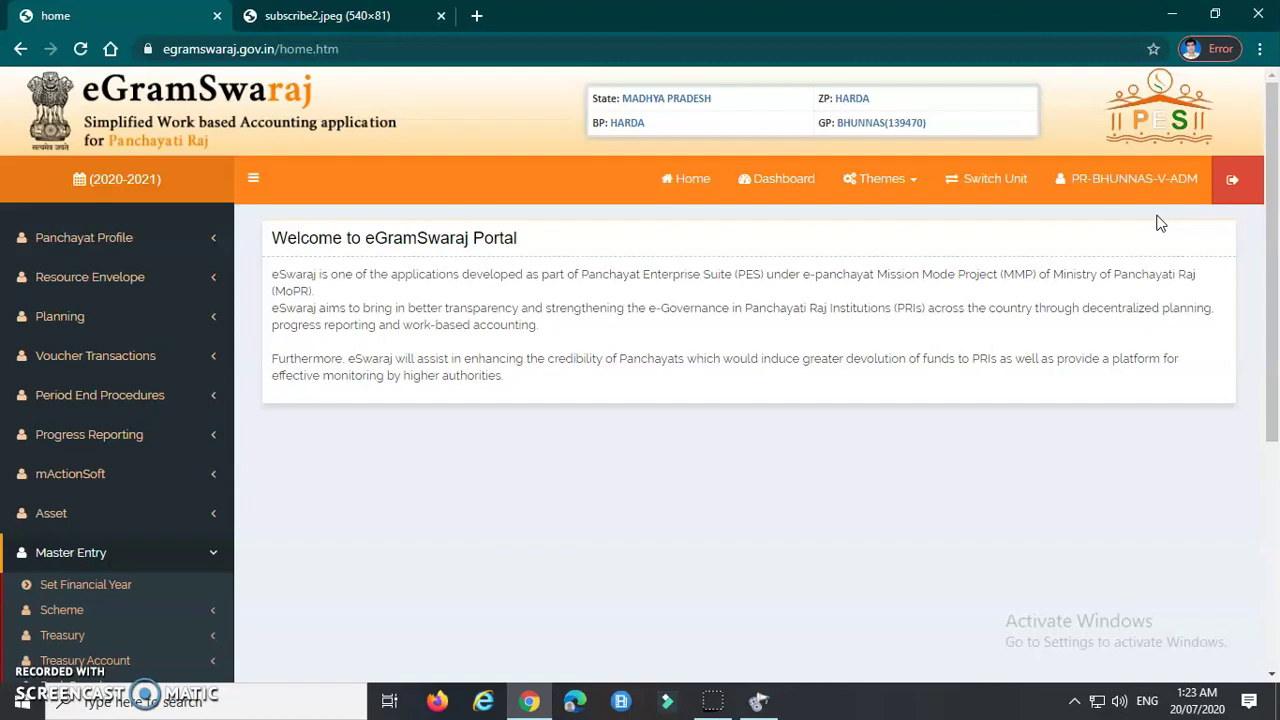
Log out of the administrator account and log in with the gram panchayat's saved FFC manager username and password, entering the captcha.
click(1234, 188)
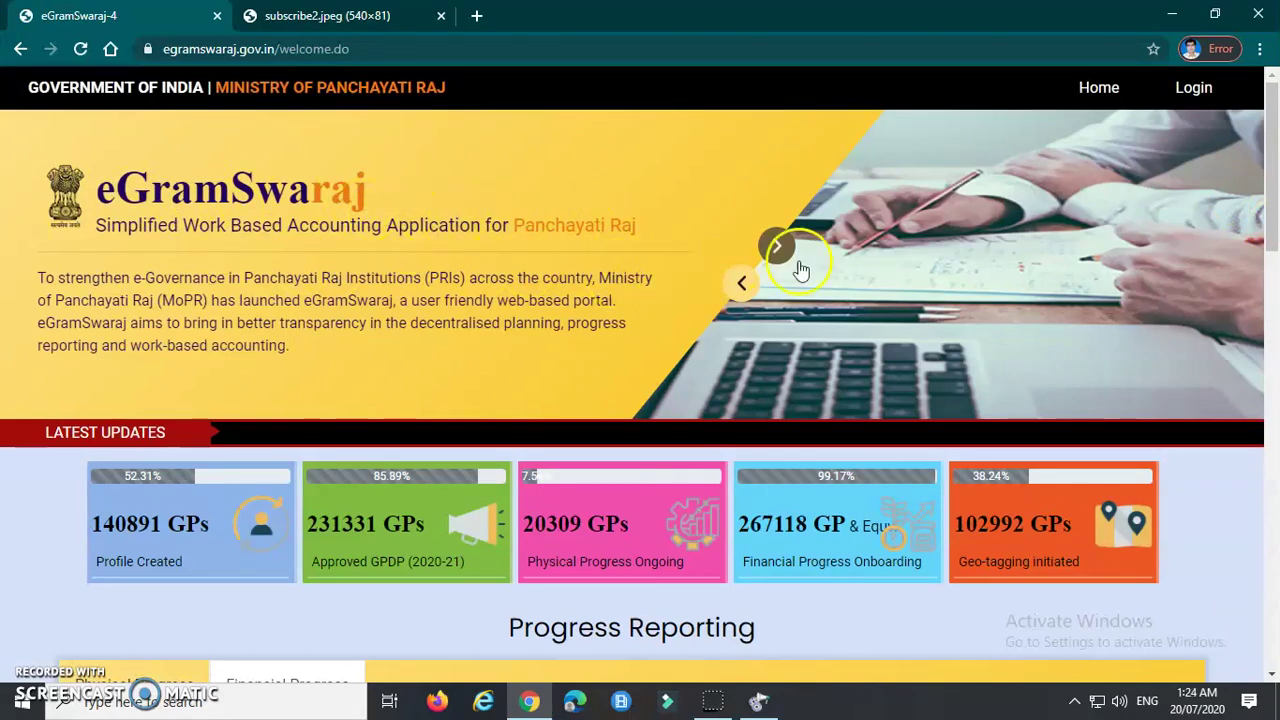
click(1195, 90)
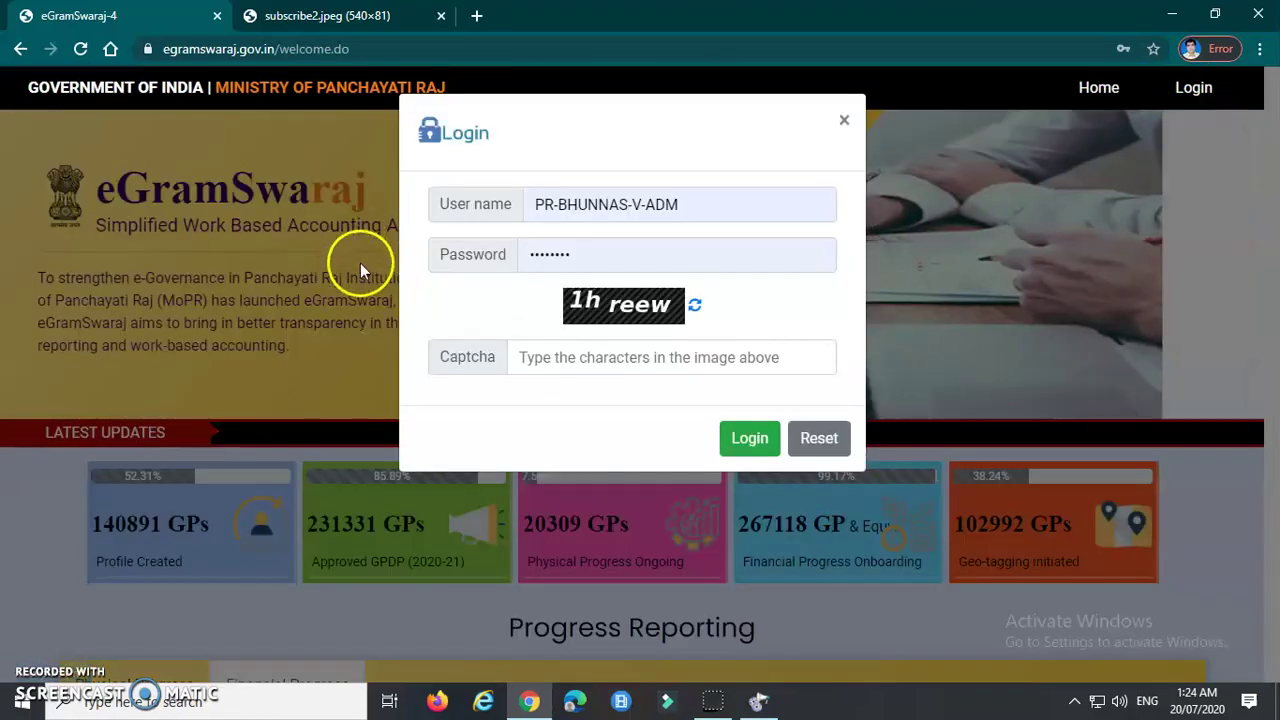
click(703, 209)
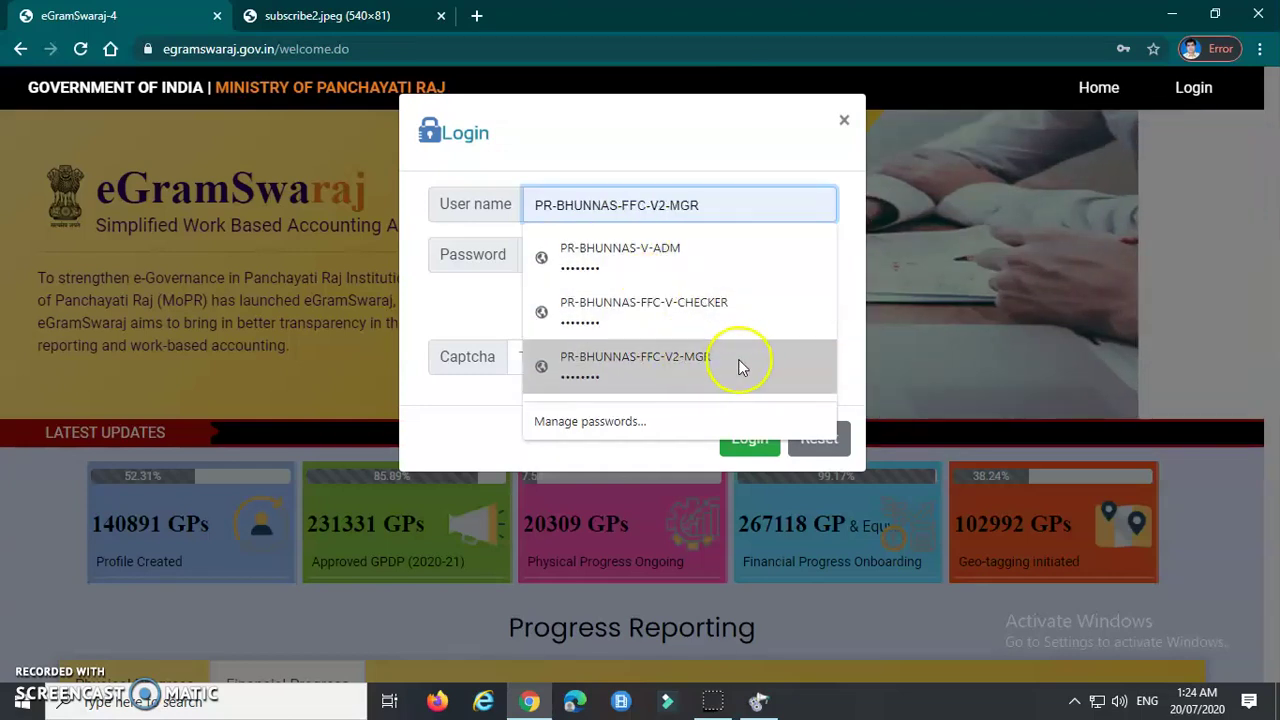
click(726, 372)
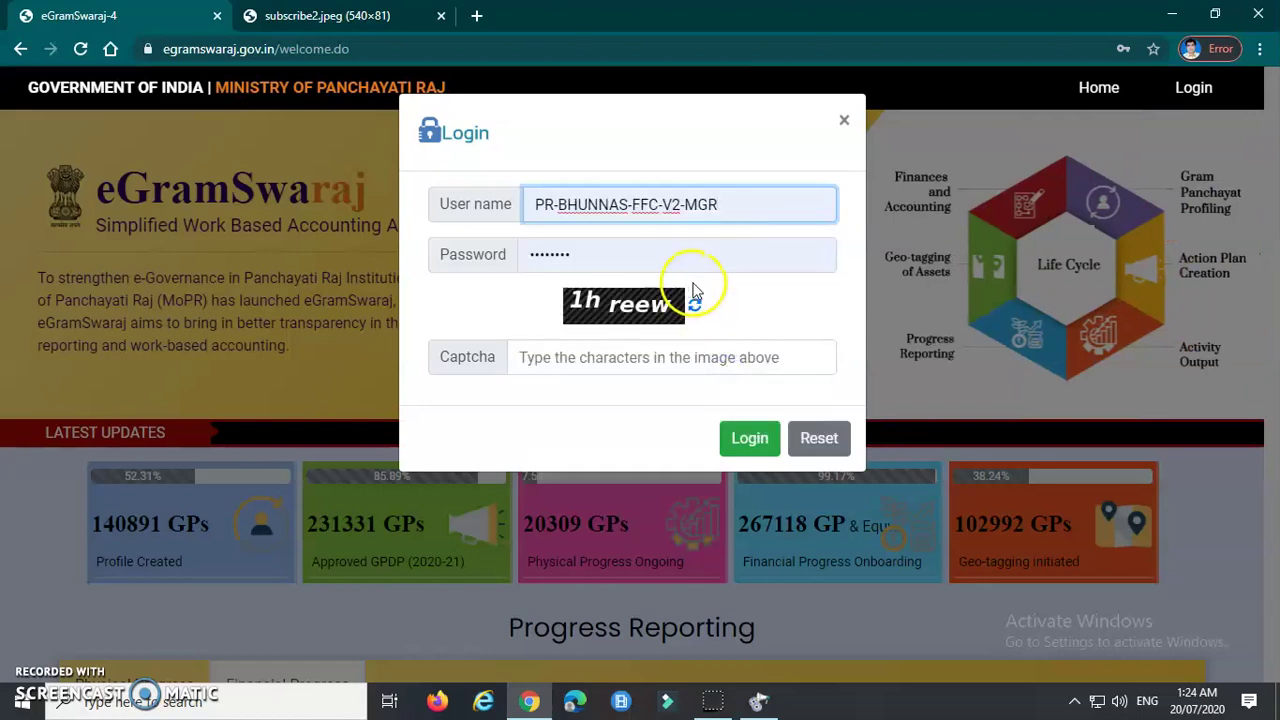
click(627, 360)
text(1h)
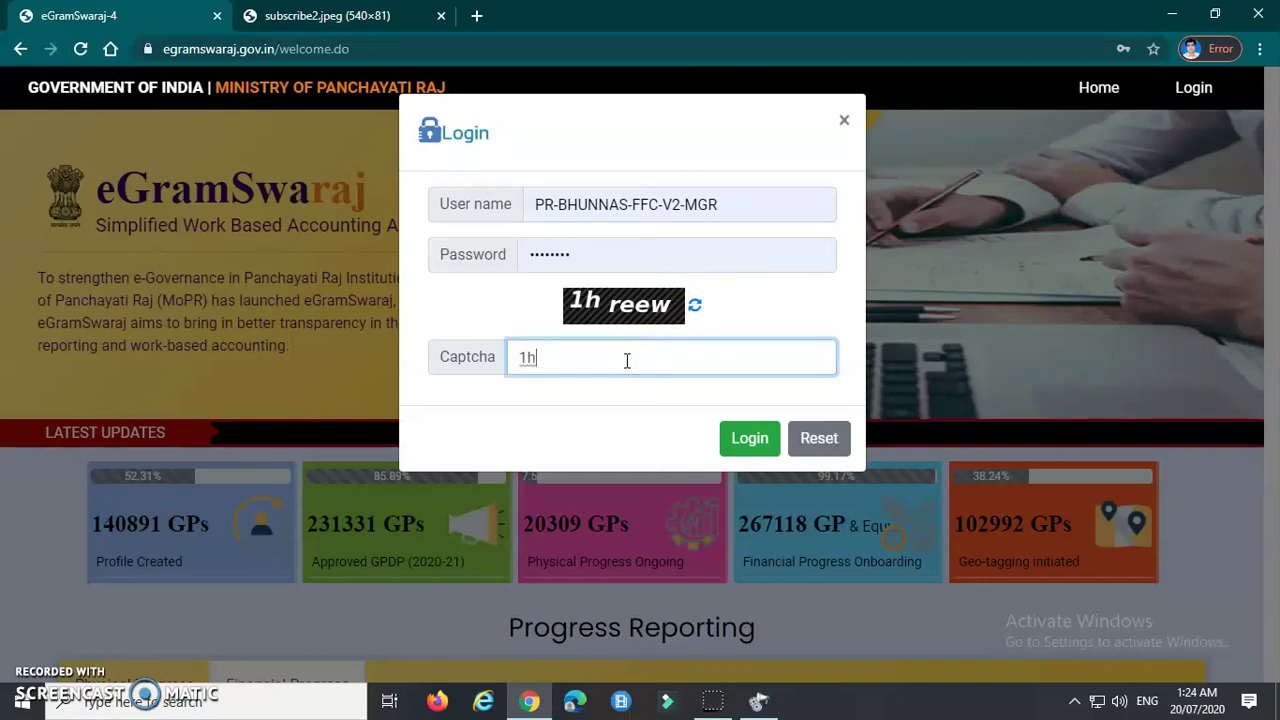
text(reew)
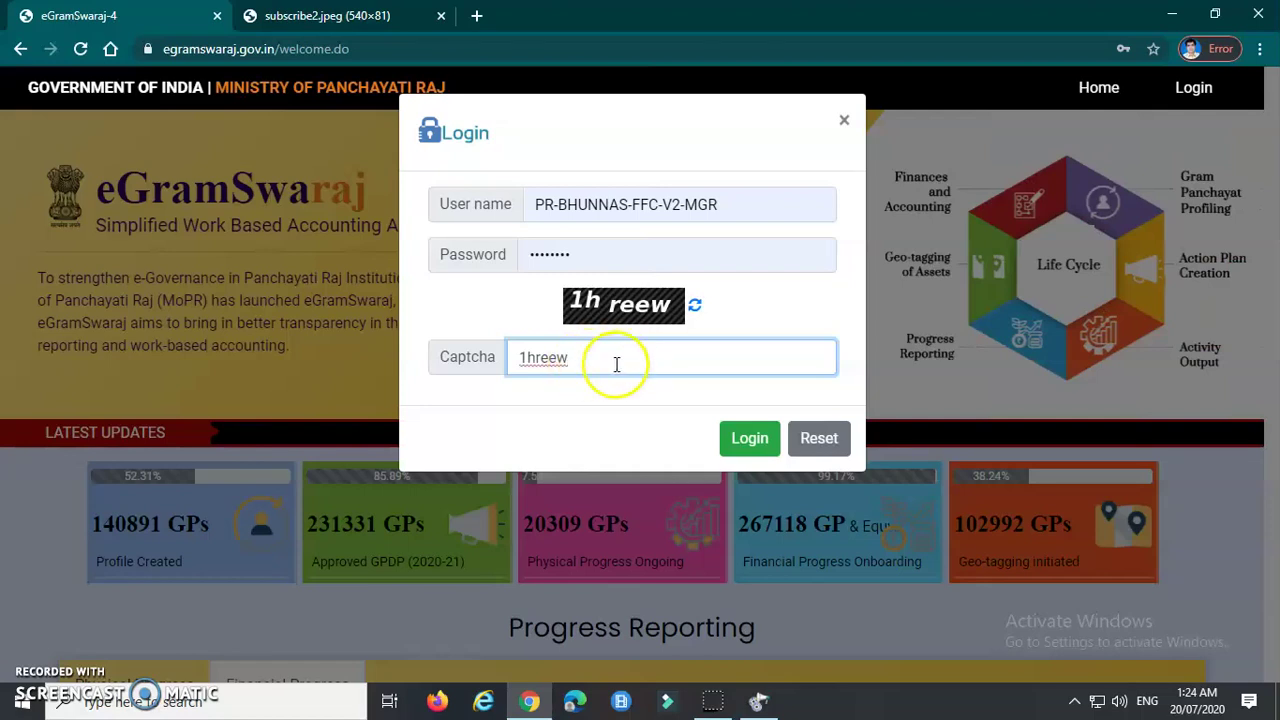
click(742, 440)
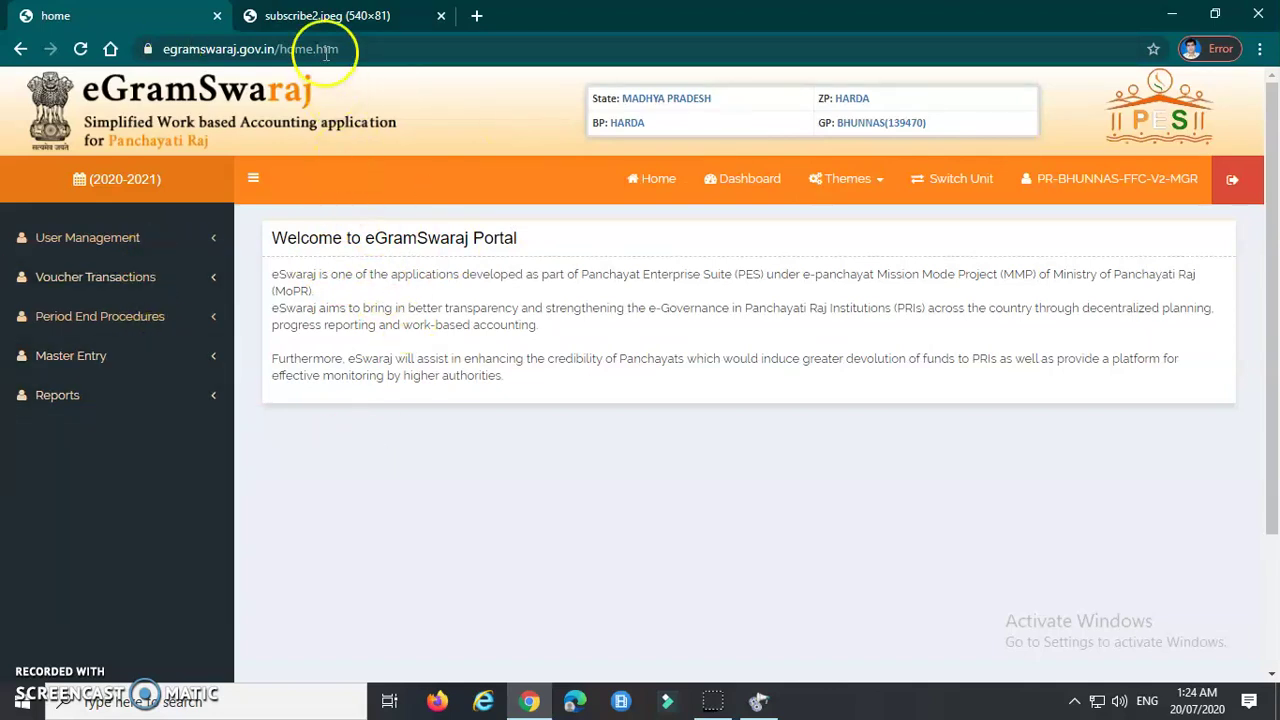
click(320, 15)
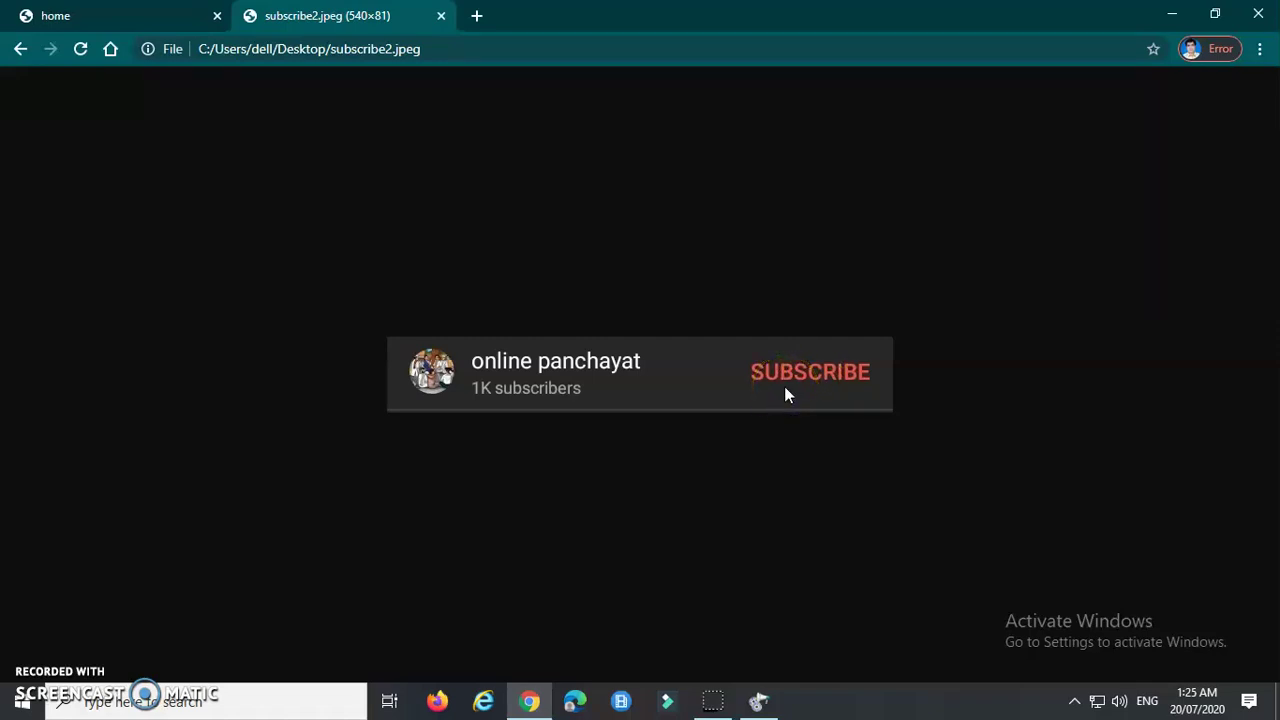
click(152, 18)
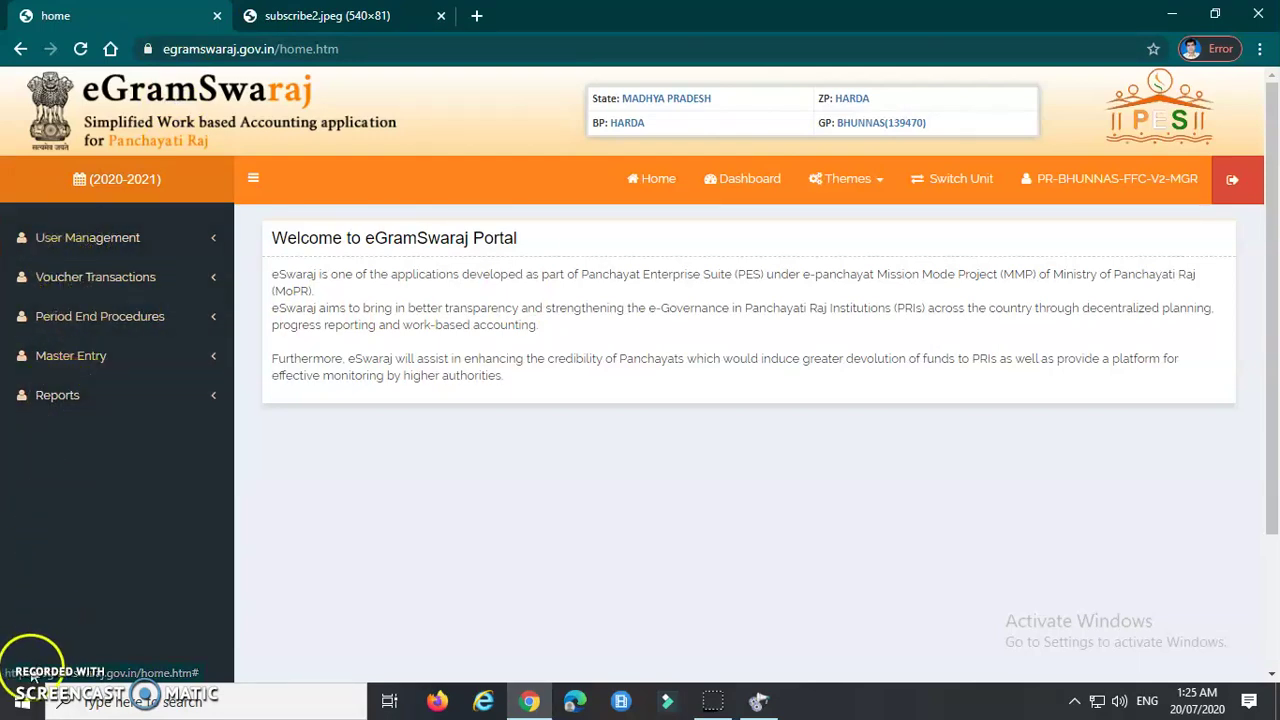
key(super+shift+s)
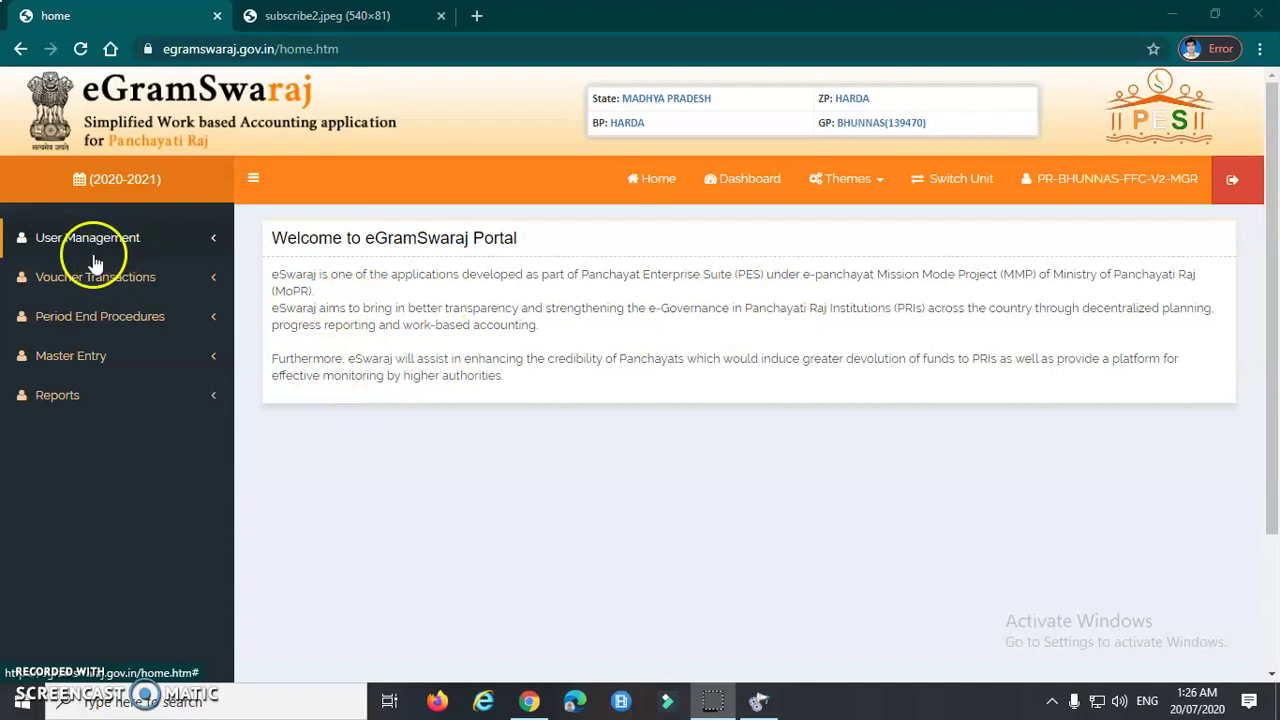
Open the page for managing Opening Balance Entry records under Master Entry.
click(90, 368)
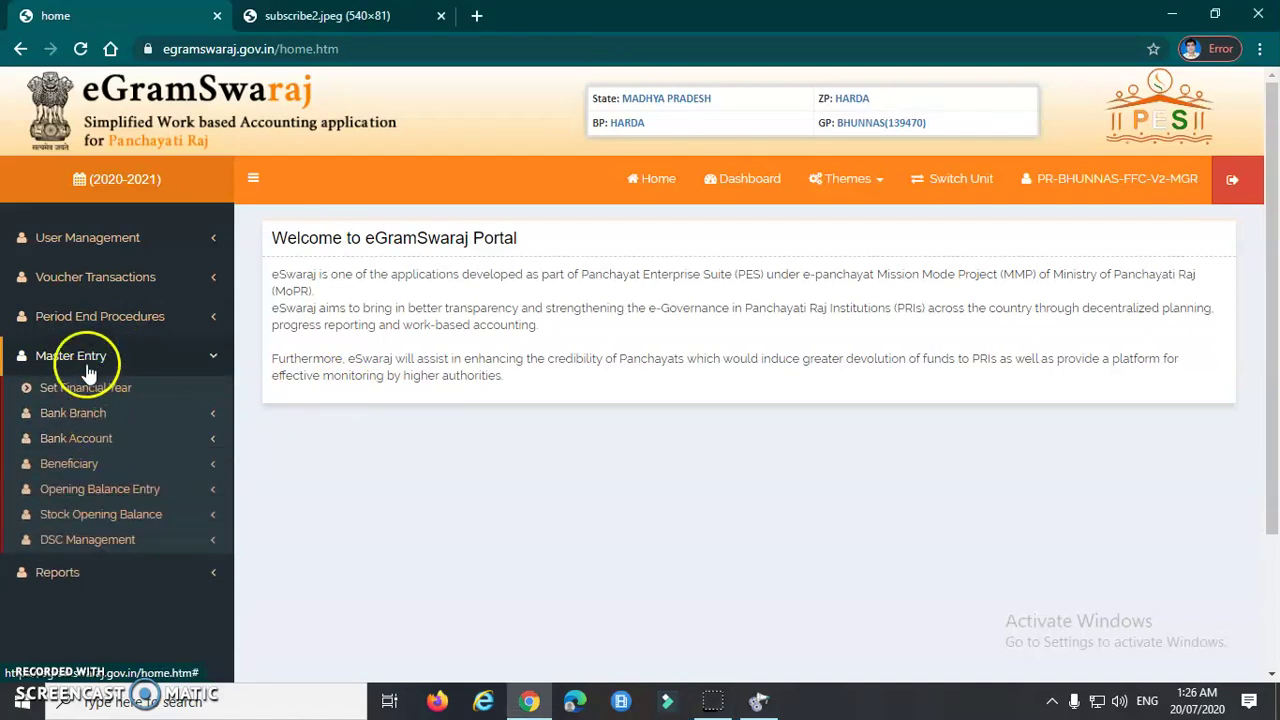
click(138, 493)
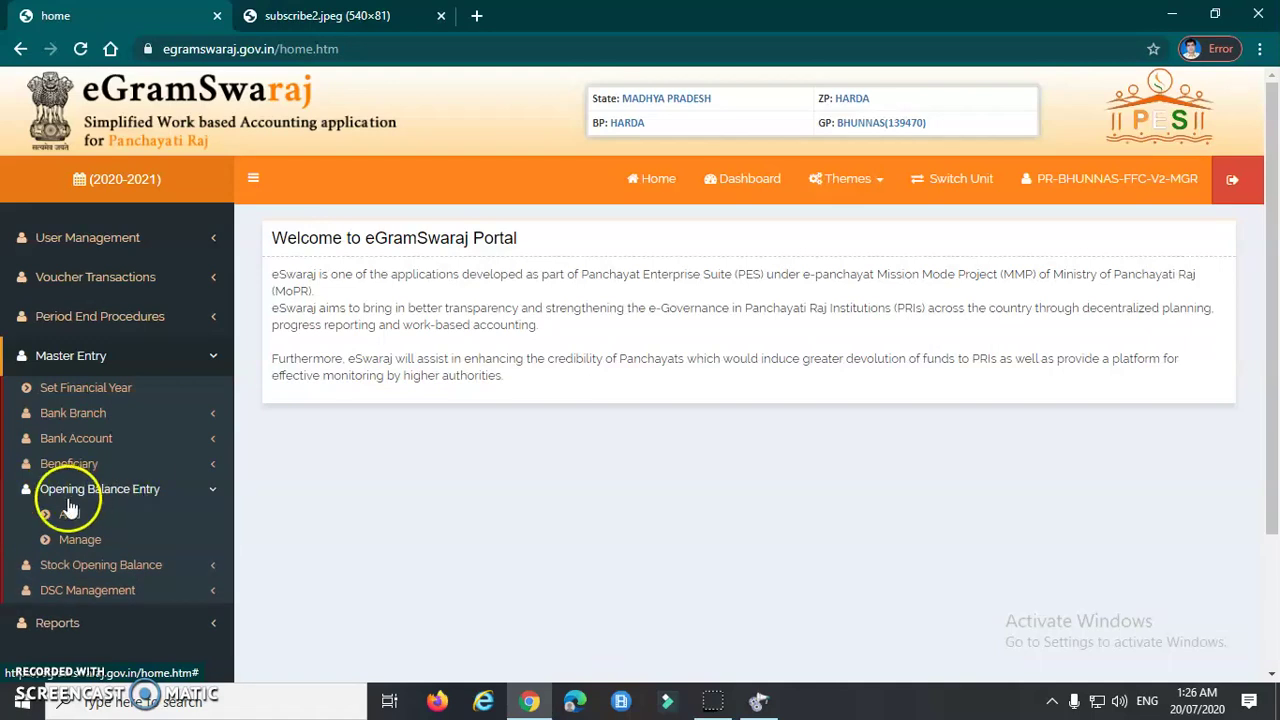
scroll(70, 510, down, 1)
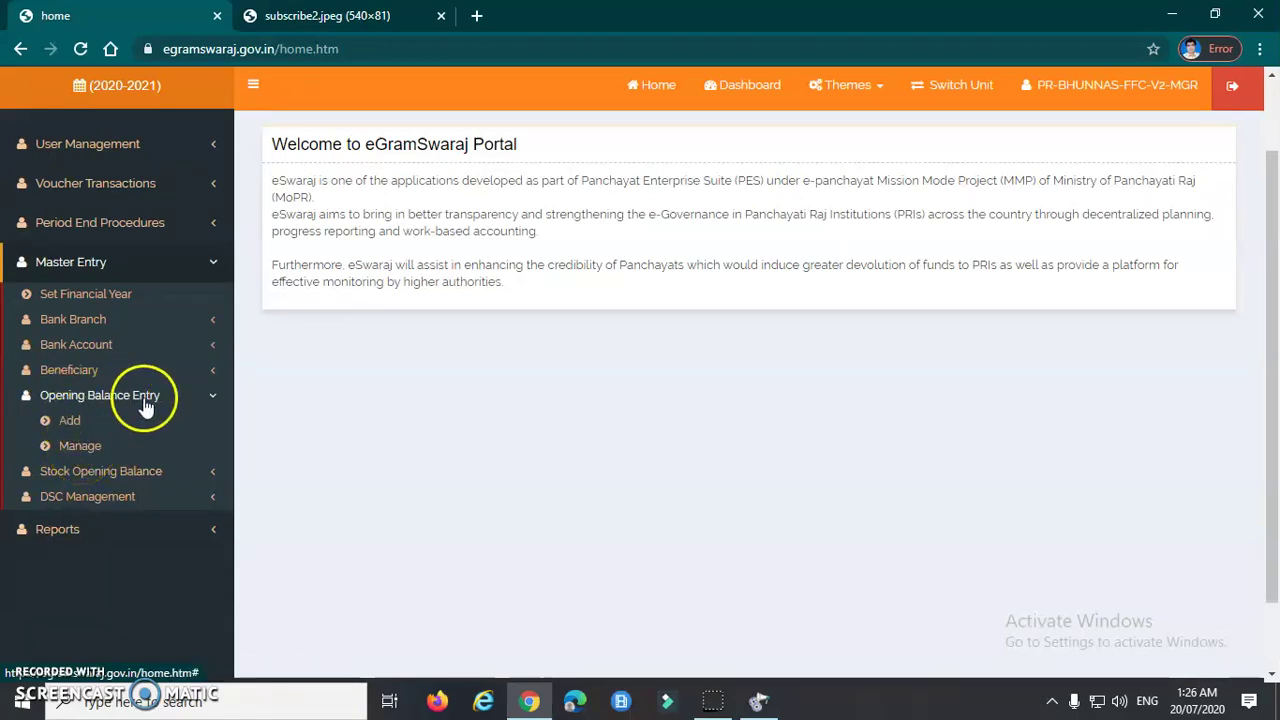
click(81, 449)
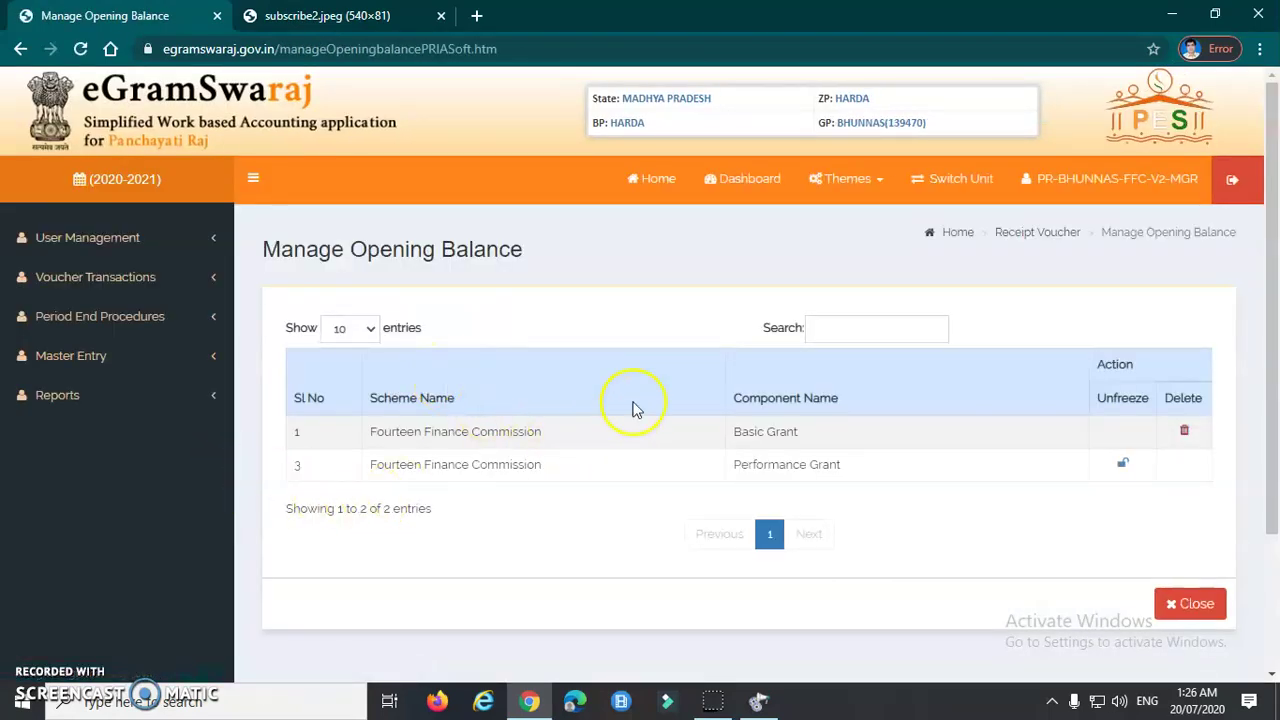
Review the Fourteen Finance Commission rows with their components and available actions, and close the opening balance management page.
scroll(595, 408, down, 1)
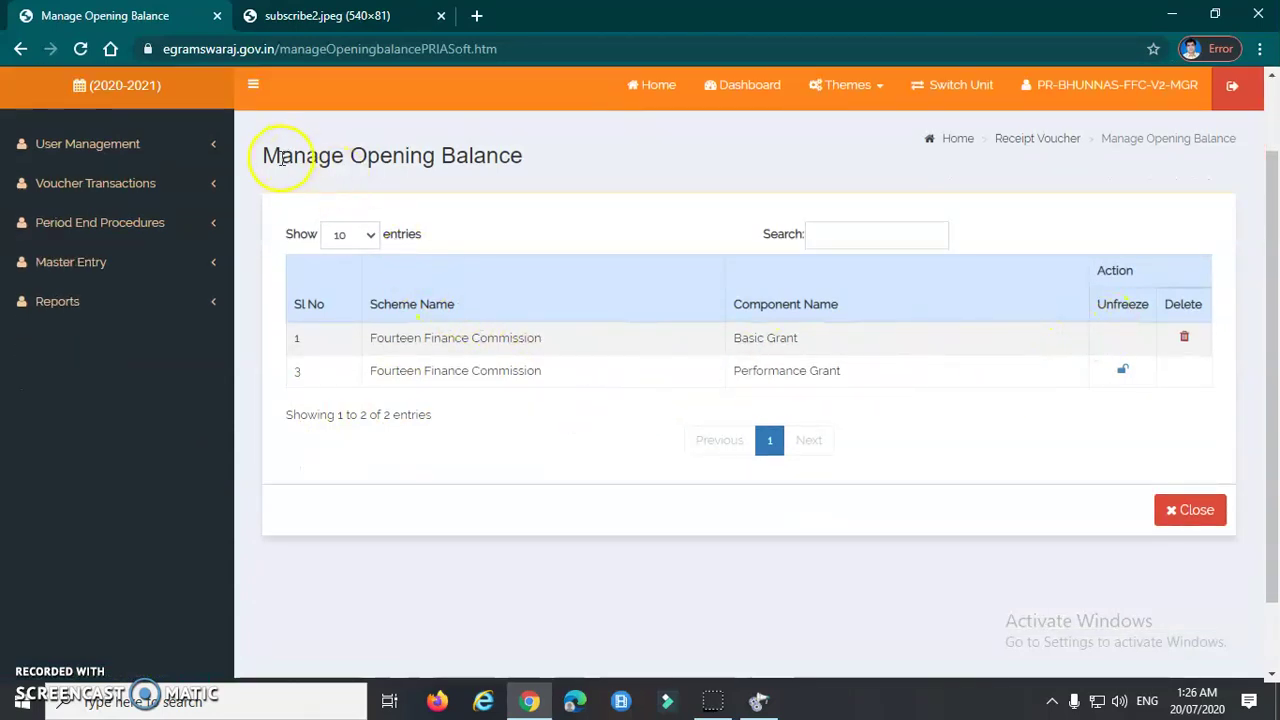
drag(264, 160, 540, 165)
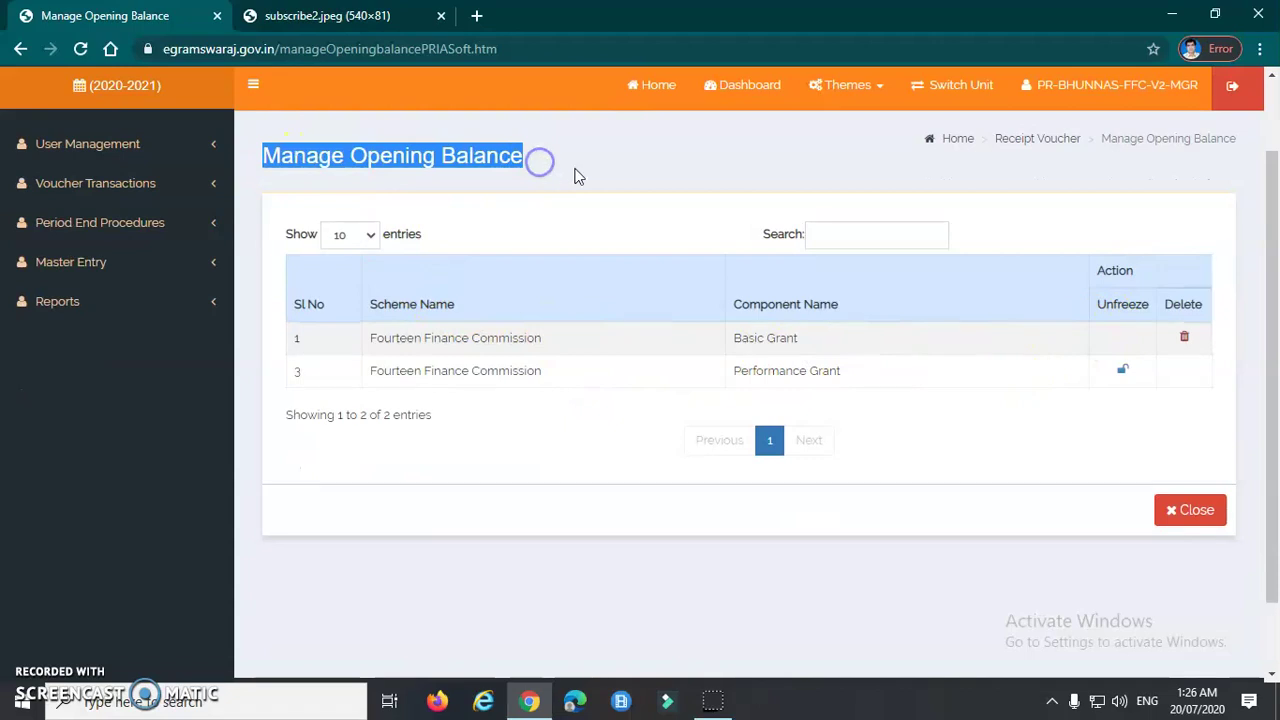
click(577, 176)
drag(370, 338, 510, 340)
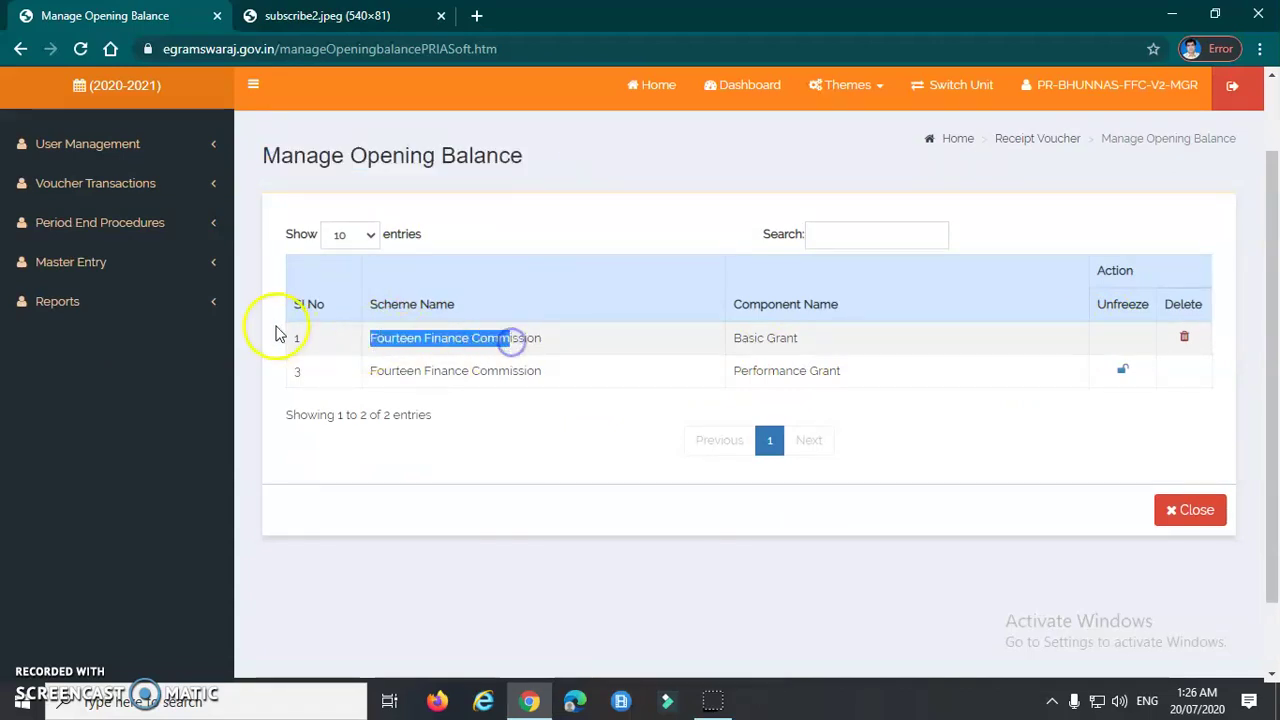
click(753, 342)
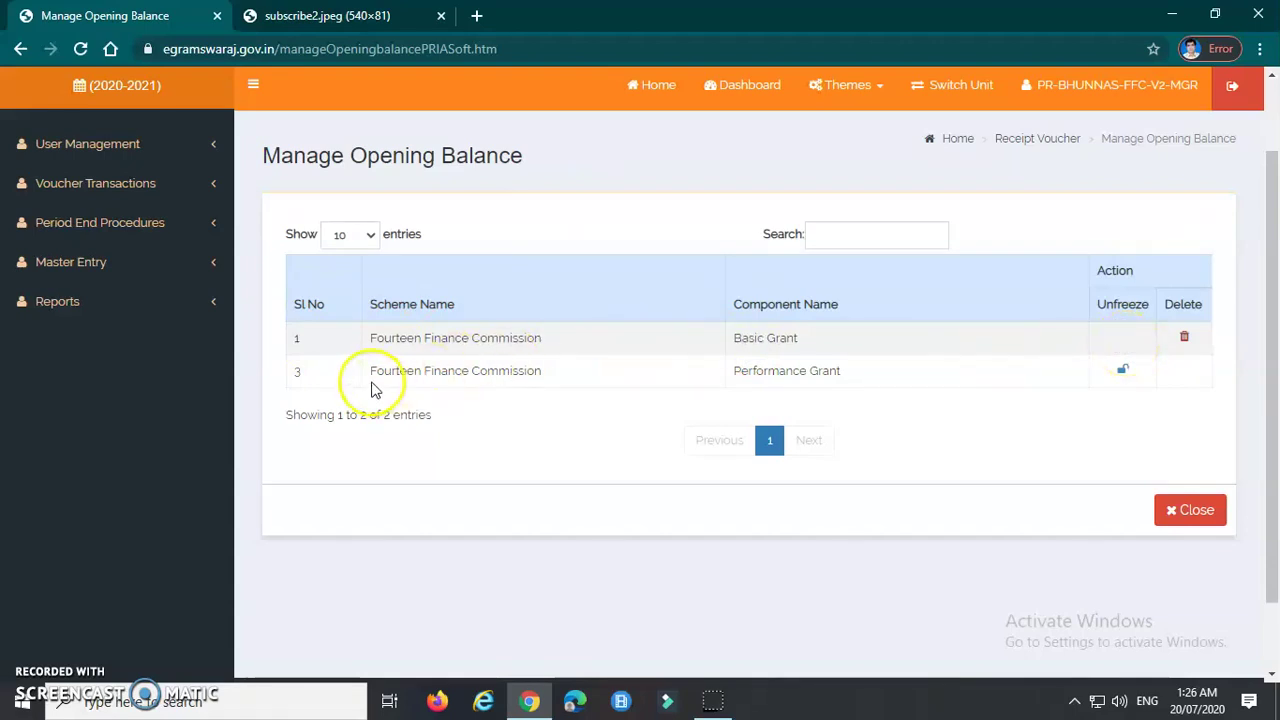
click(1182, 512)
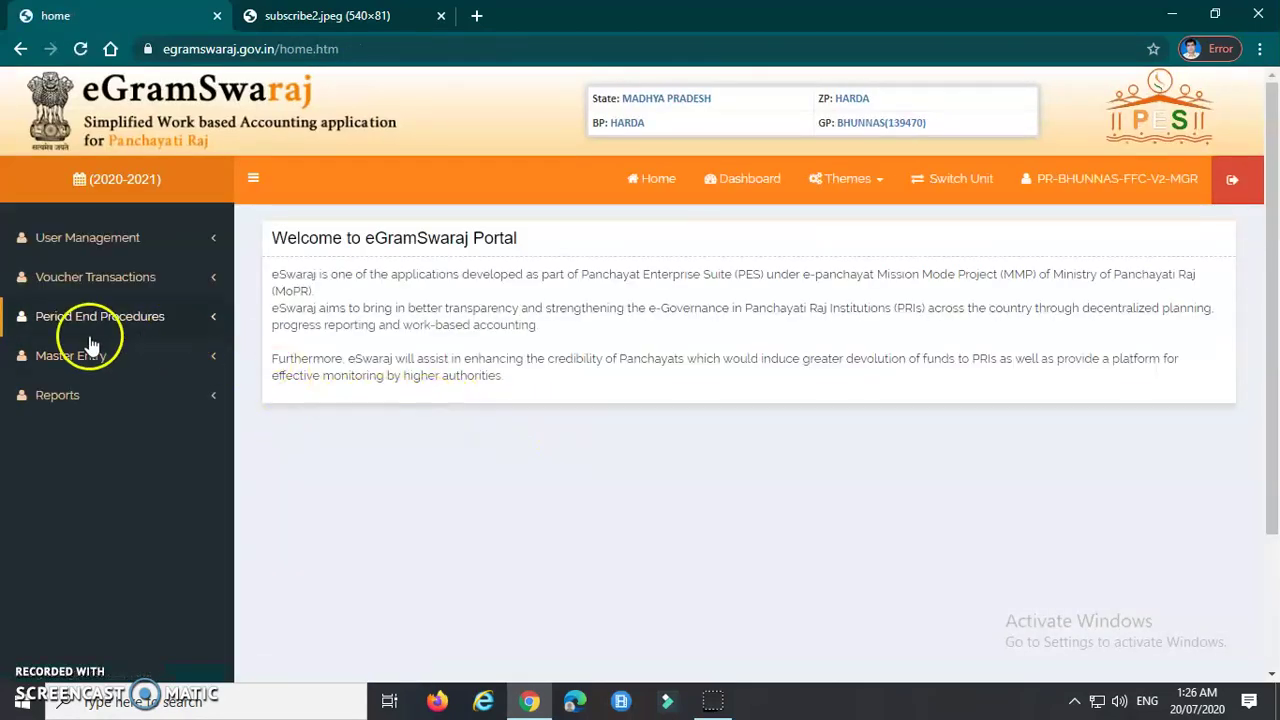
Open the form for adding an Opening Balance Entry under Master Entry.
click(130, 369)
scroll(114, 375, down, 3)
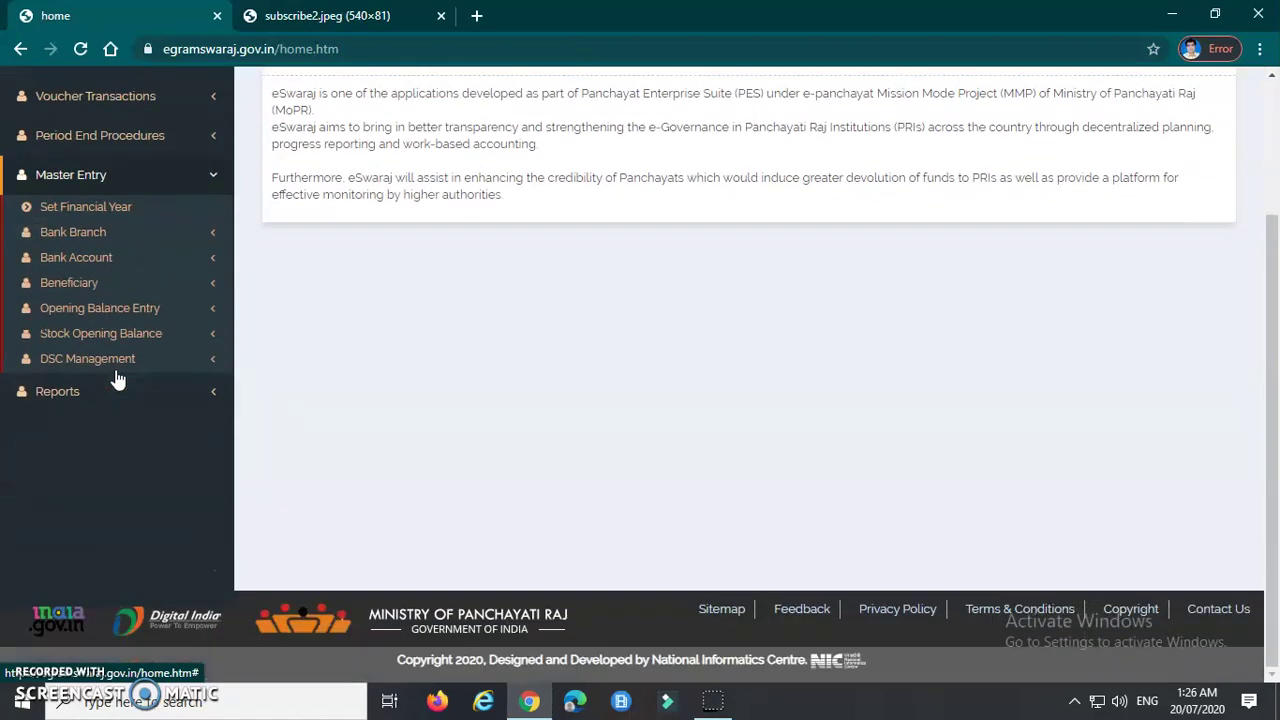
click(106, 313)
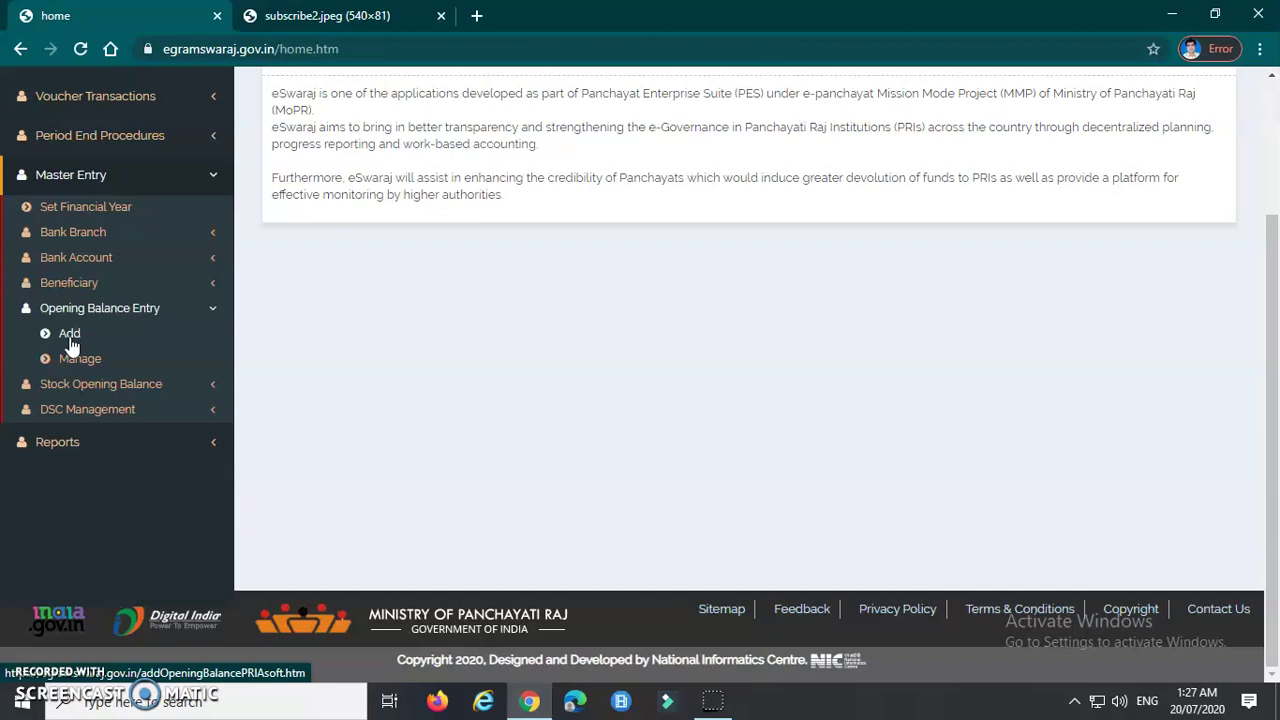
click(74, 338)
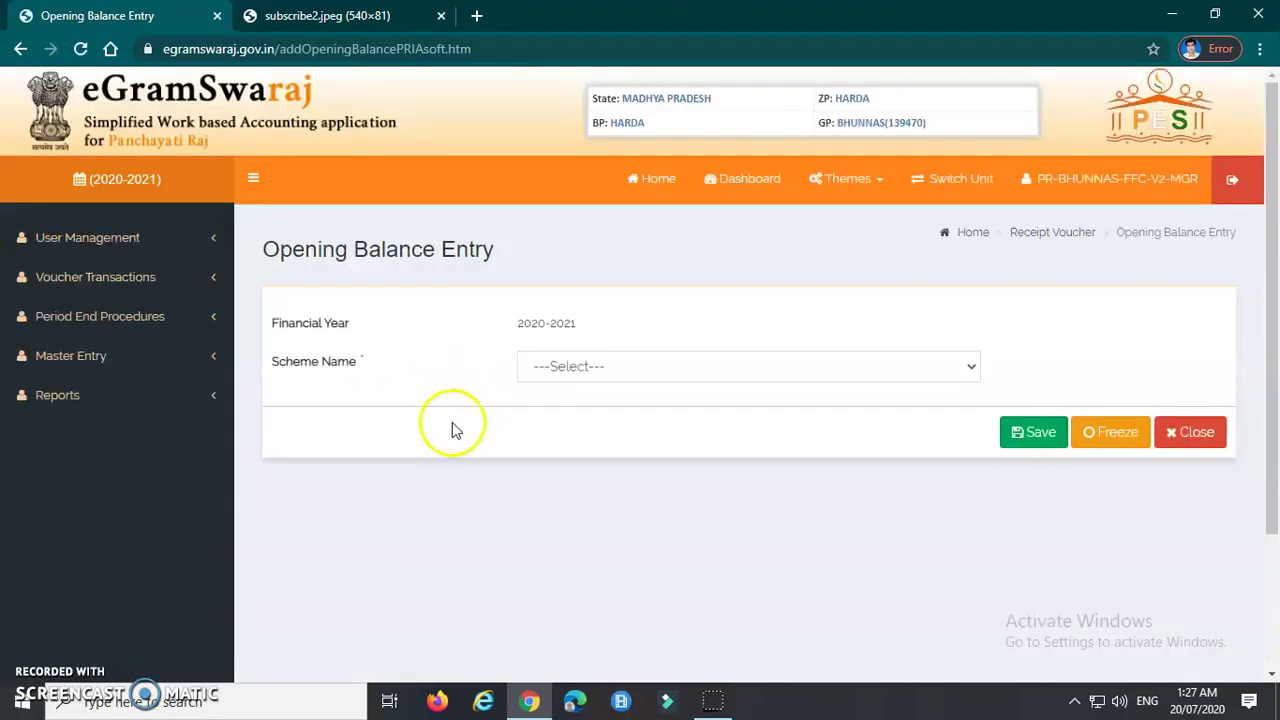
Examine the entry form's title, its financial year and the Scheme Name label.
triple_click(315, 255)
click(583, 278)
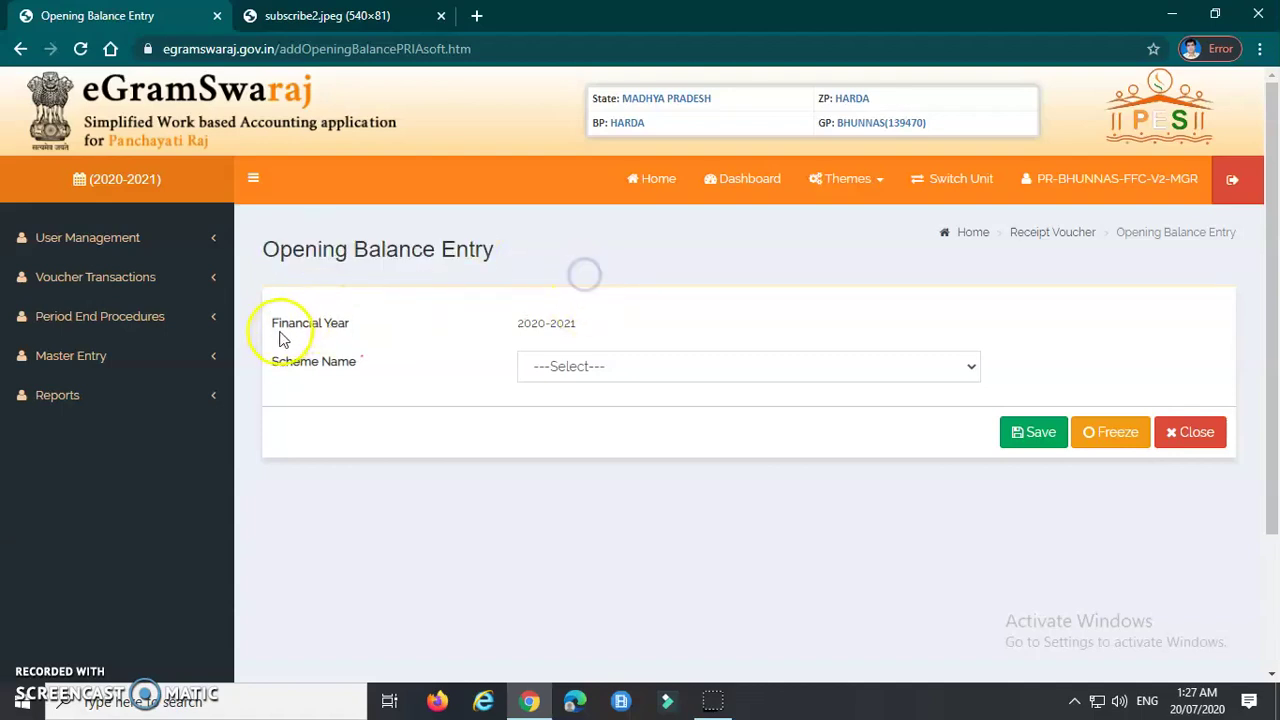
drag(287, 332, 503, 337)
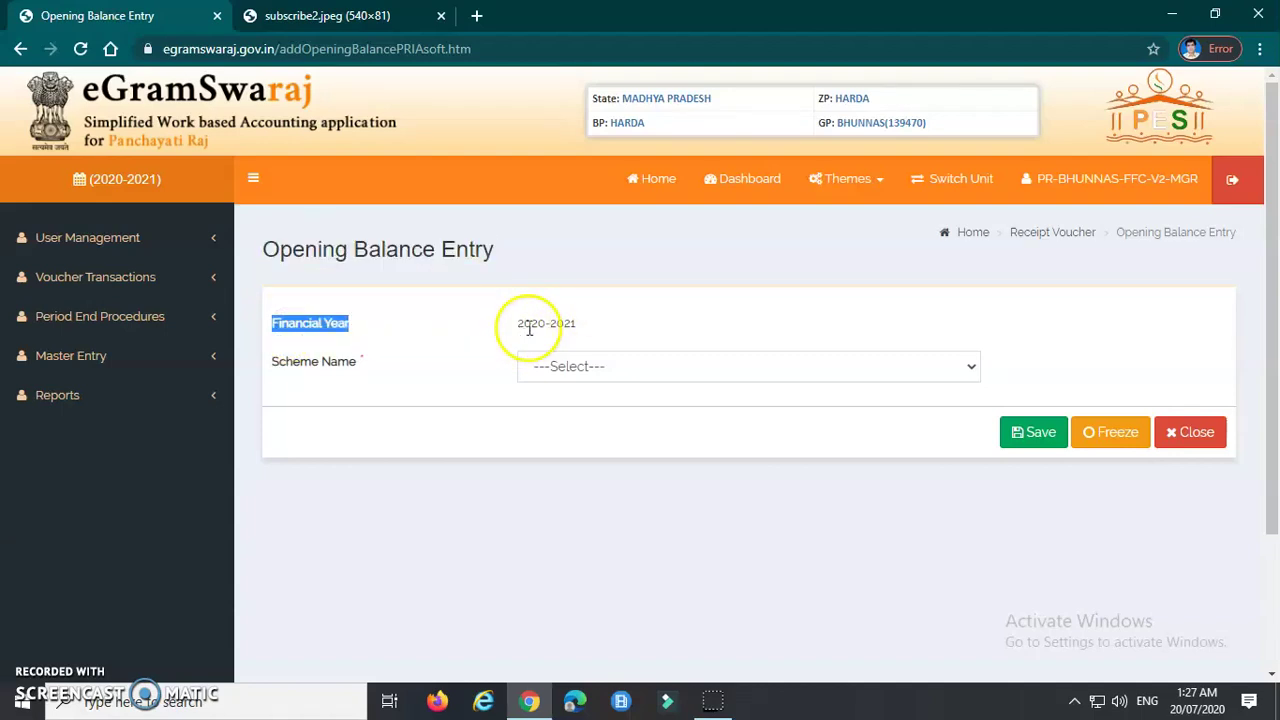
triple_click(526, 323)
click(622, 330)
click(287, 366)
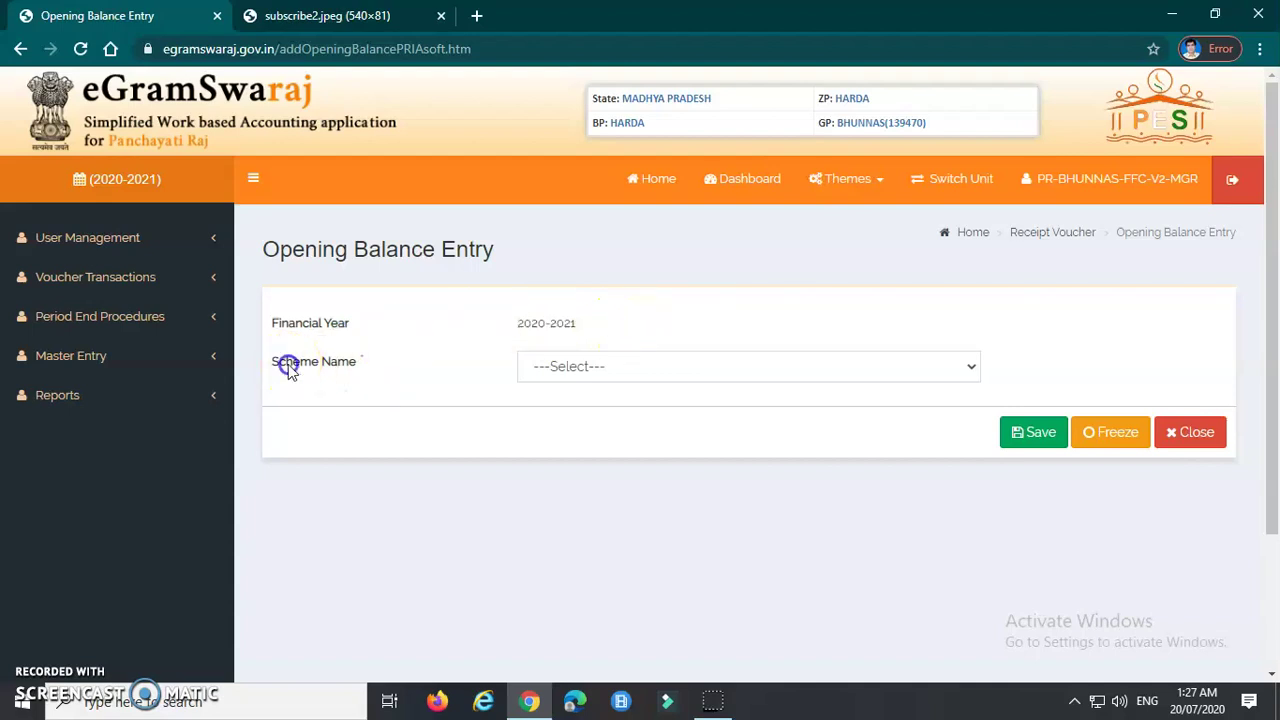
click(408, 390)
Choose Fourteen Finance Commission-FFC as the scheme name for the opening balance entry.
click(595, 377)
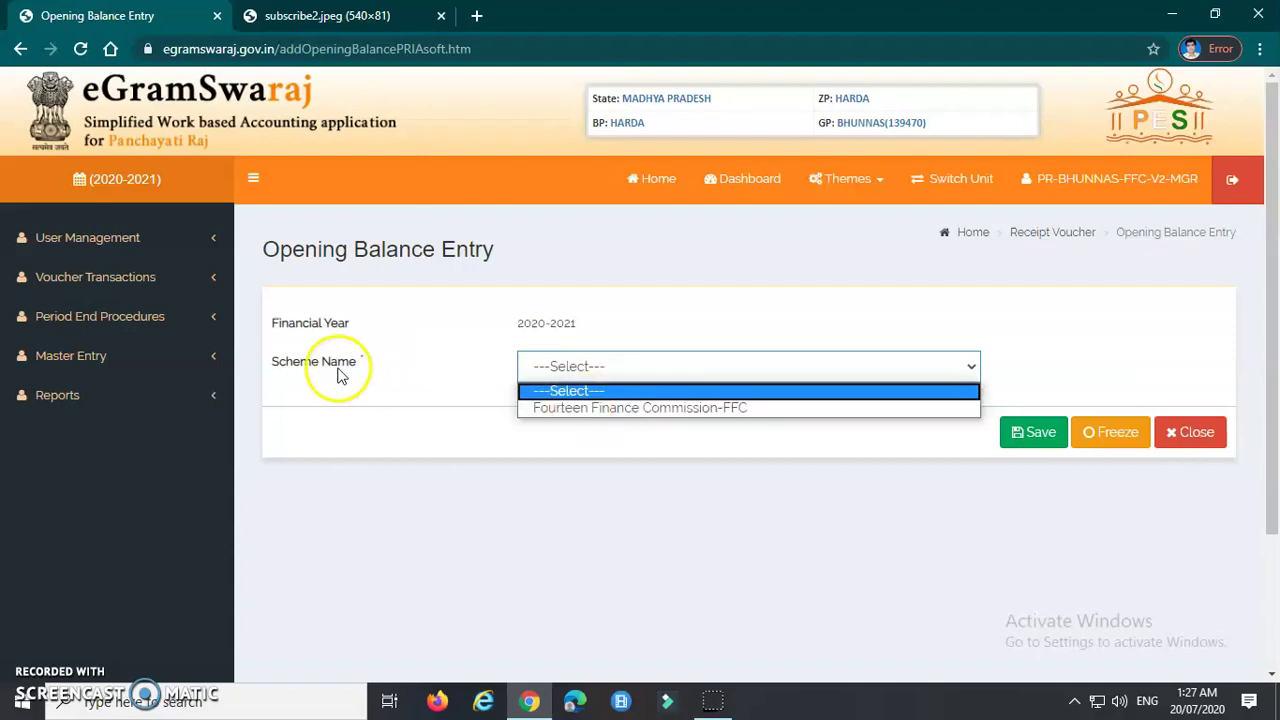
click(586, 367)
click(590, 370)
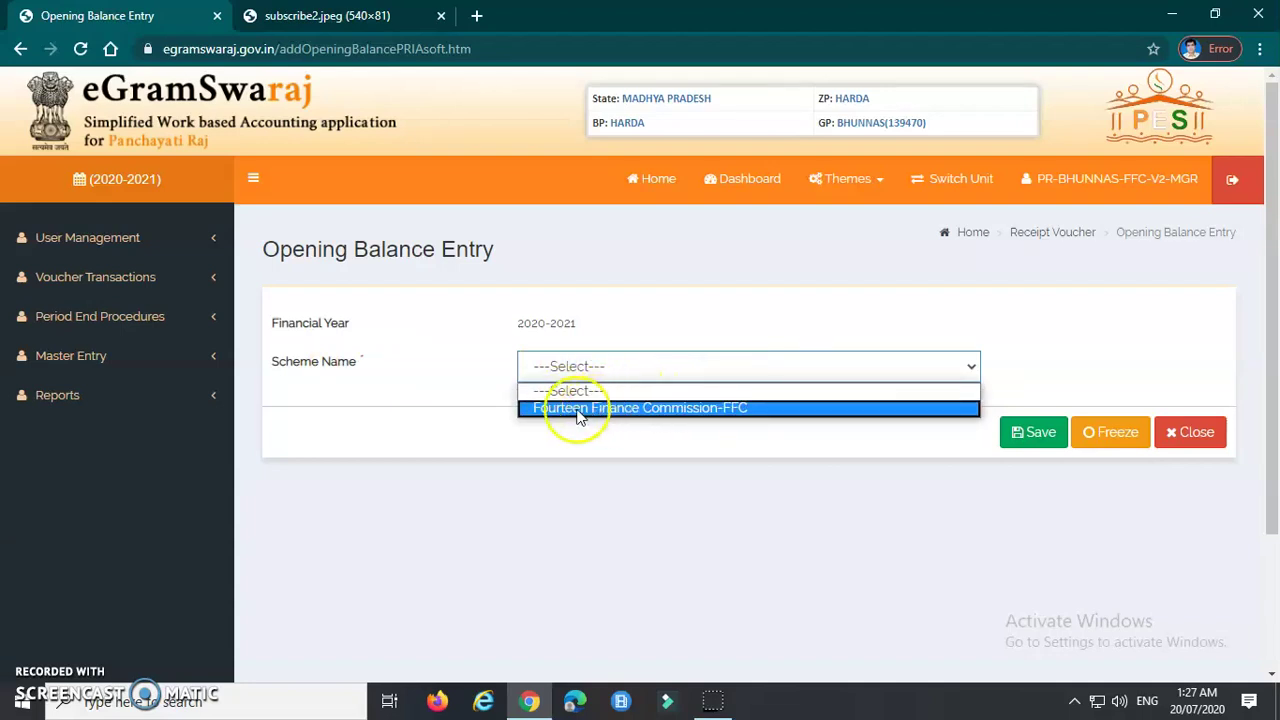
click(638, 410)
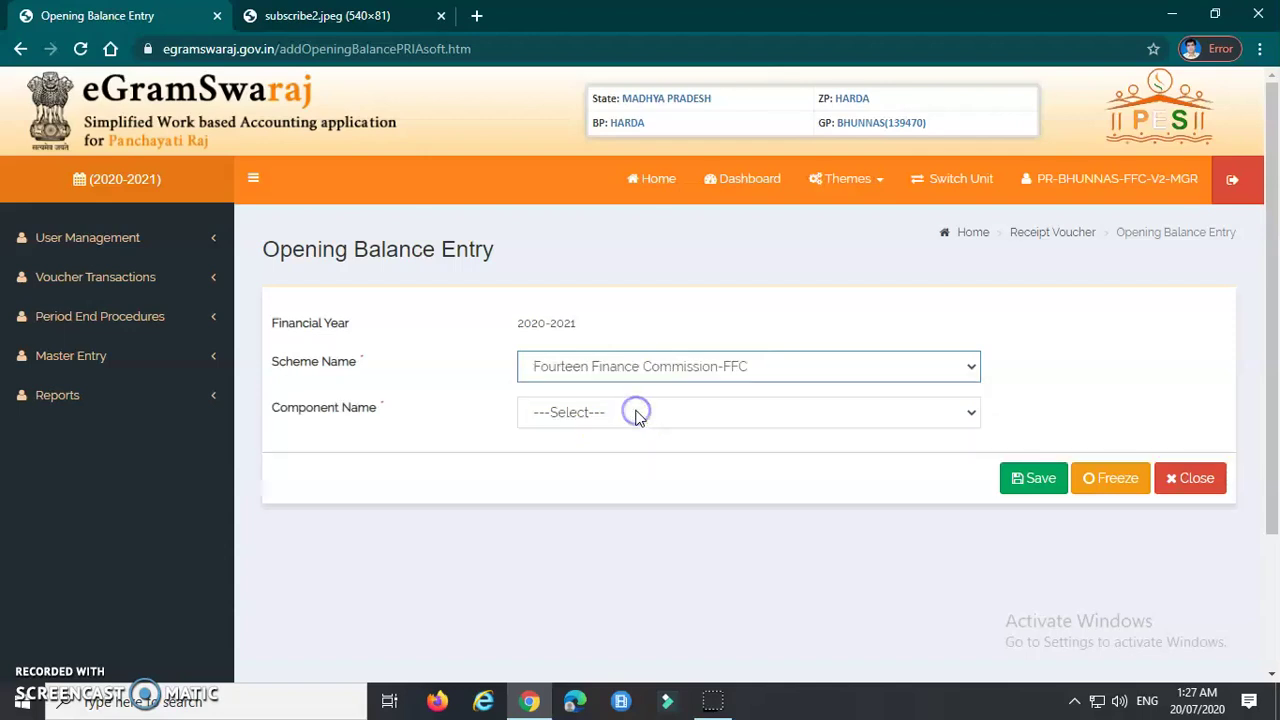
Choose Basic Grant as the component name to load its current asset and account amounts.
scroll(634, 417, down, 1)
click(308, 322)
triple_click(308, 322)
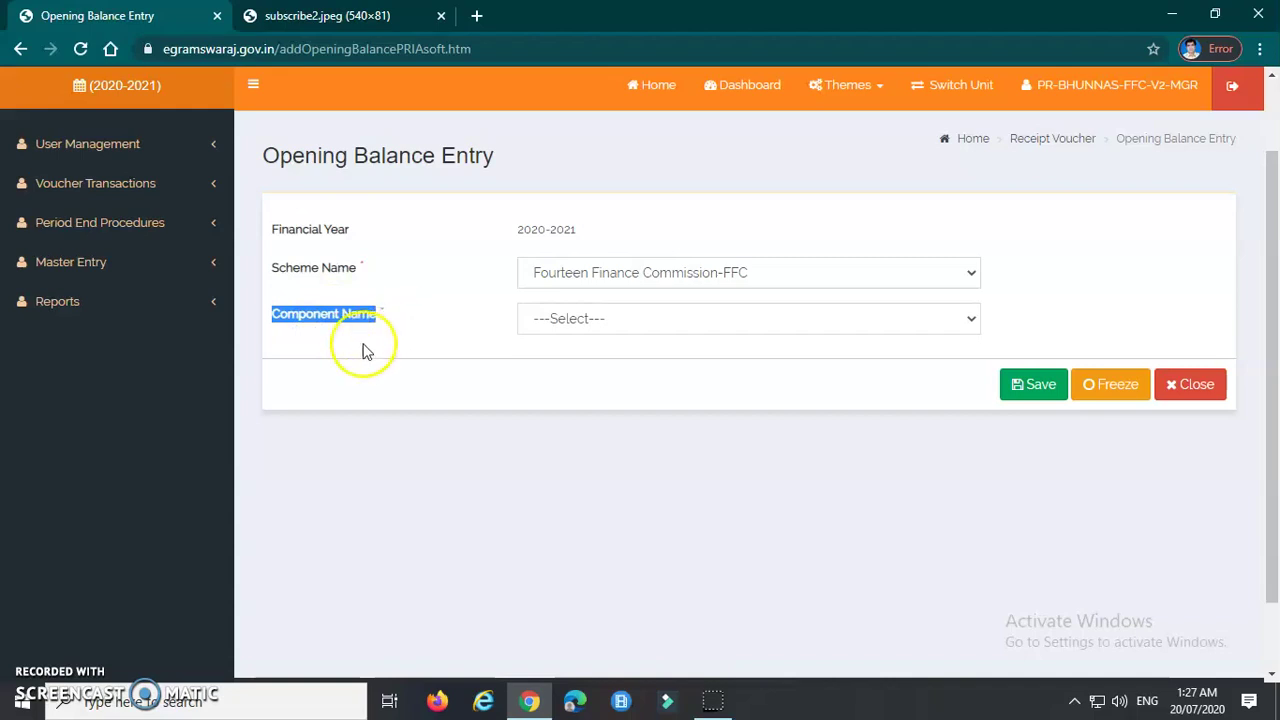
click(571, 320)
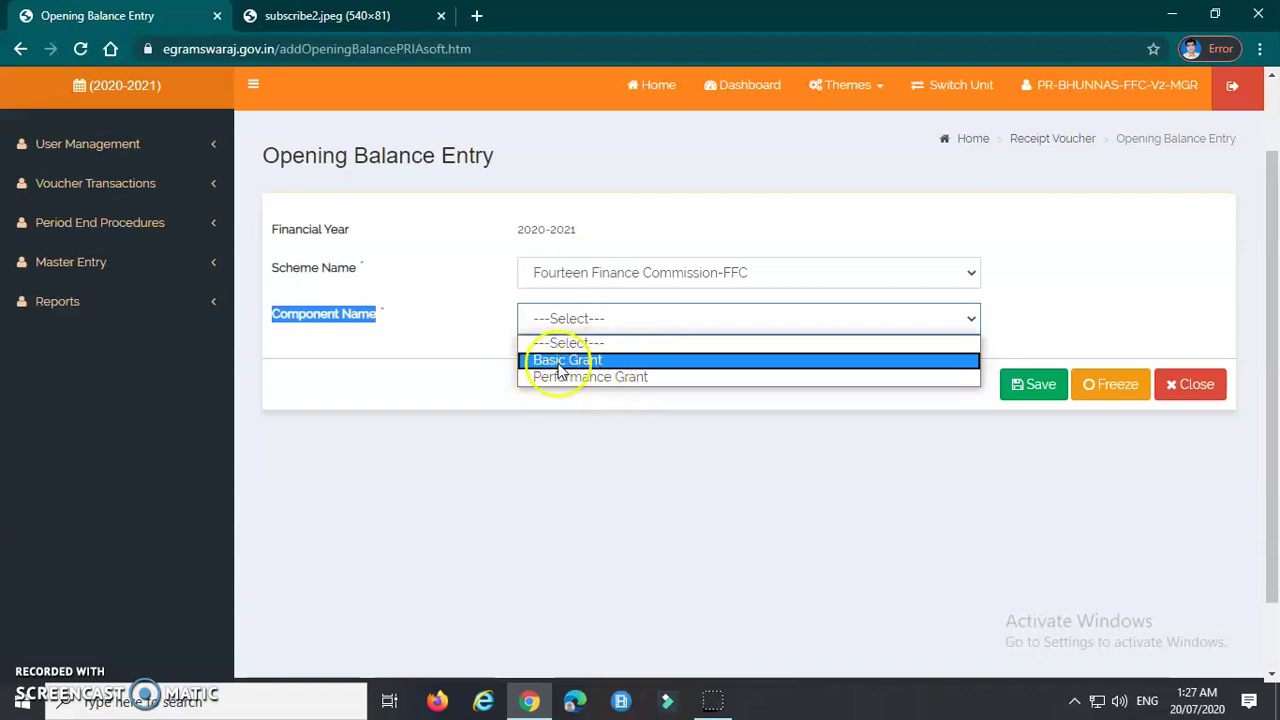
click(567, 362)
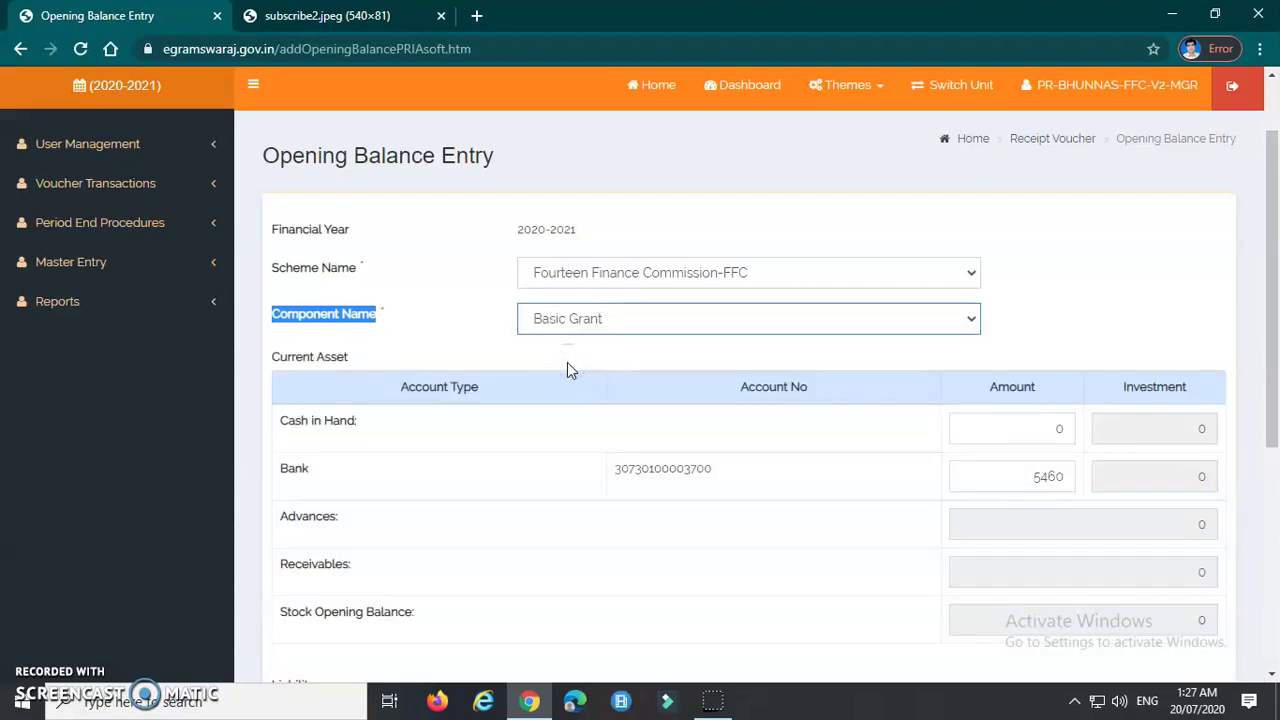
Examine the selected scheme and component and the Cash in Hand row of the Current Asset table.
scroll(567, 362, down, 1)
scroll(500, 380, up, 3)
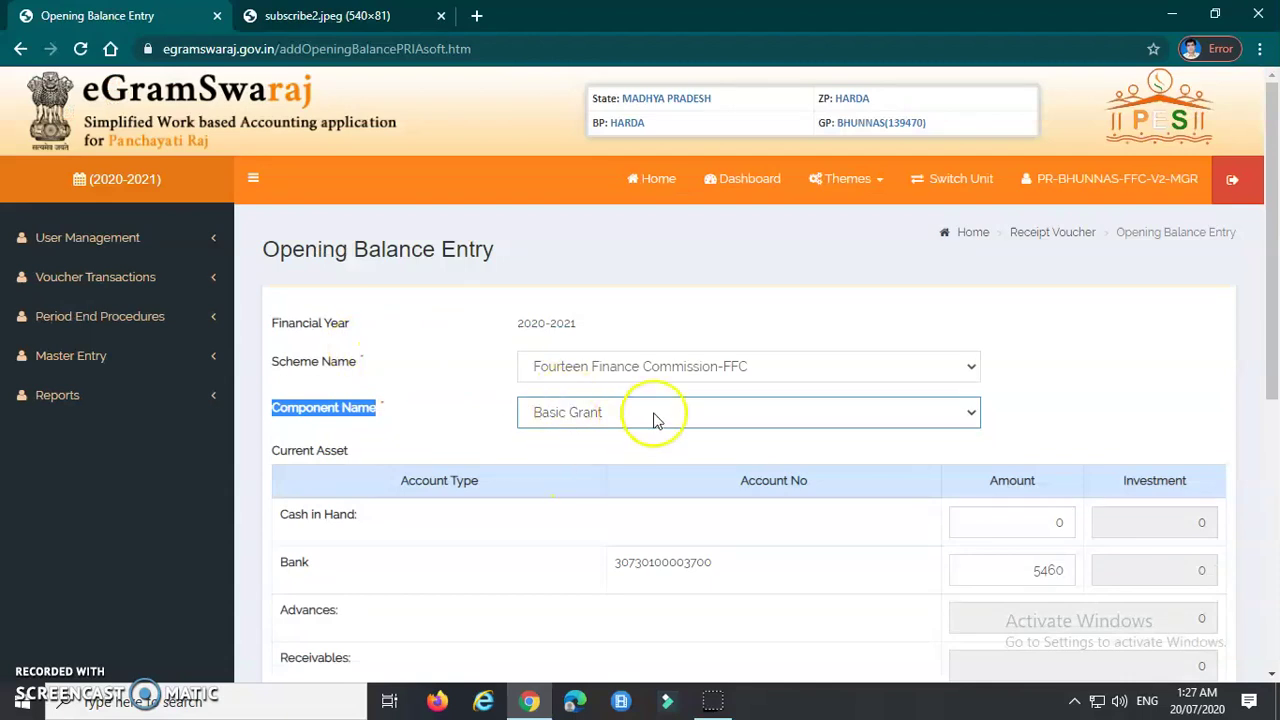
scroll(514, 449, down, 3)
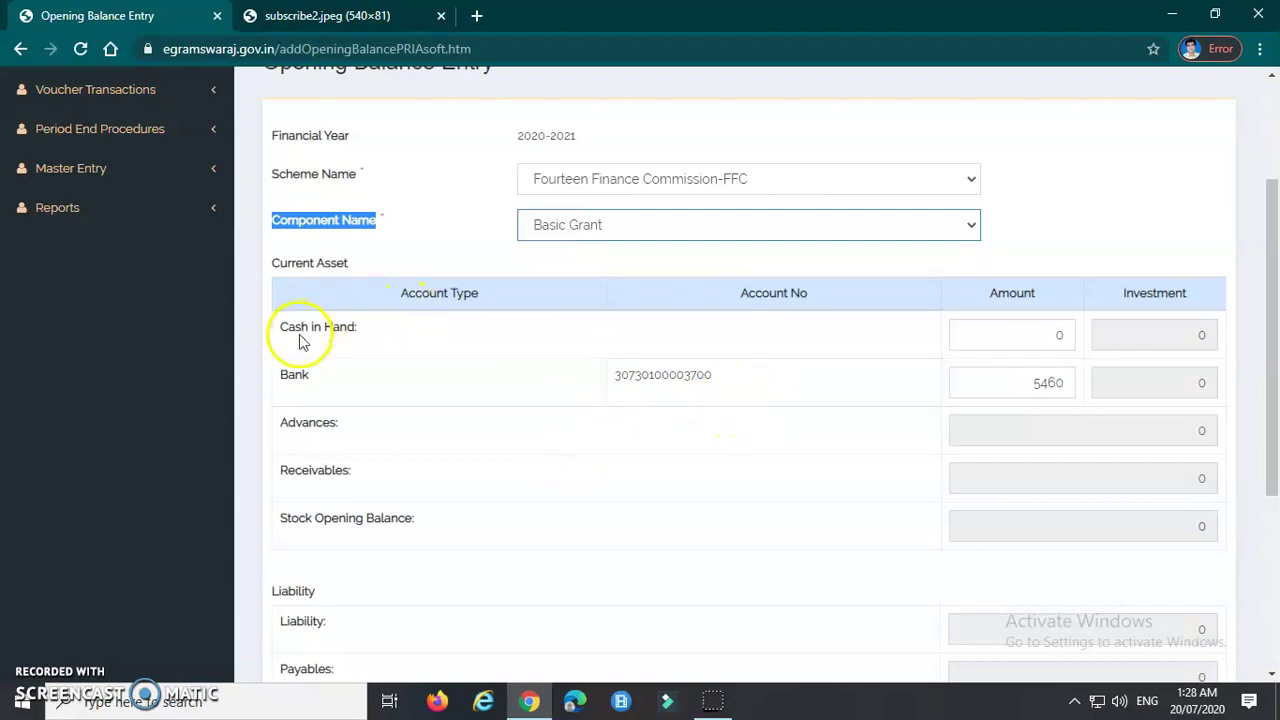
scroll(320, 362, down, 1)
click(1035, 291)
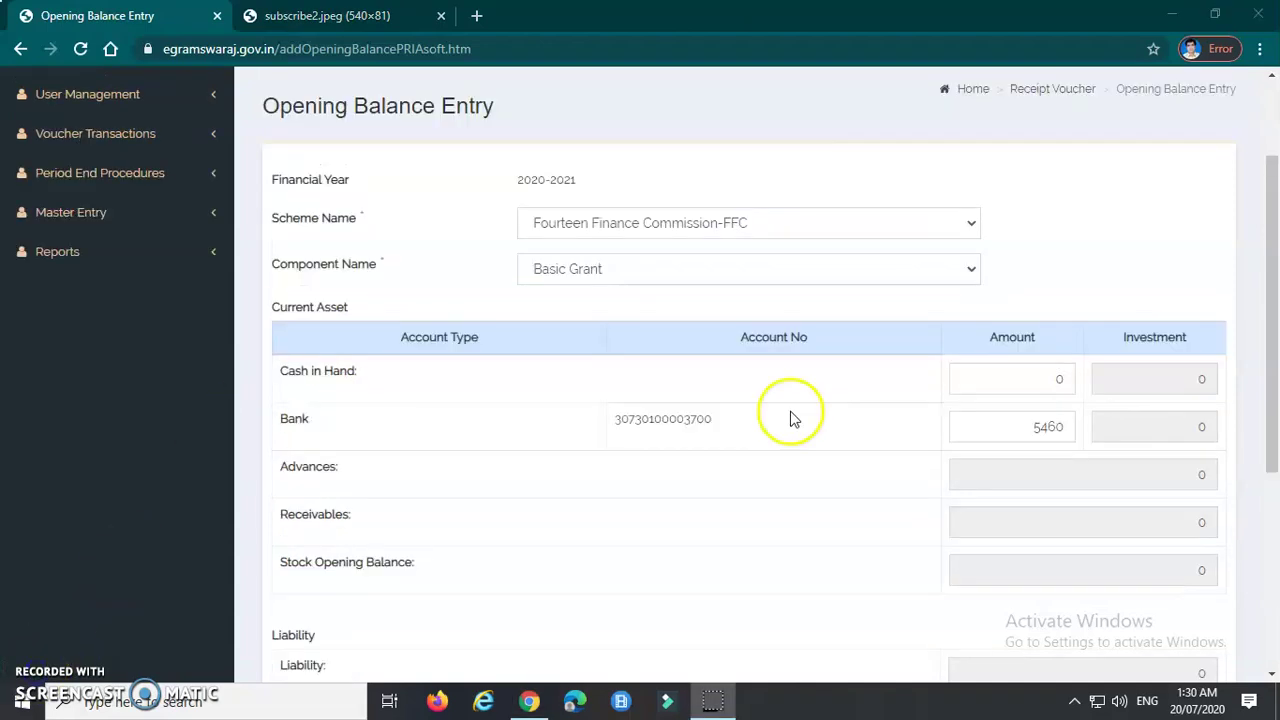
triple_click(326, 375)
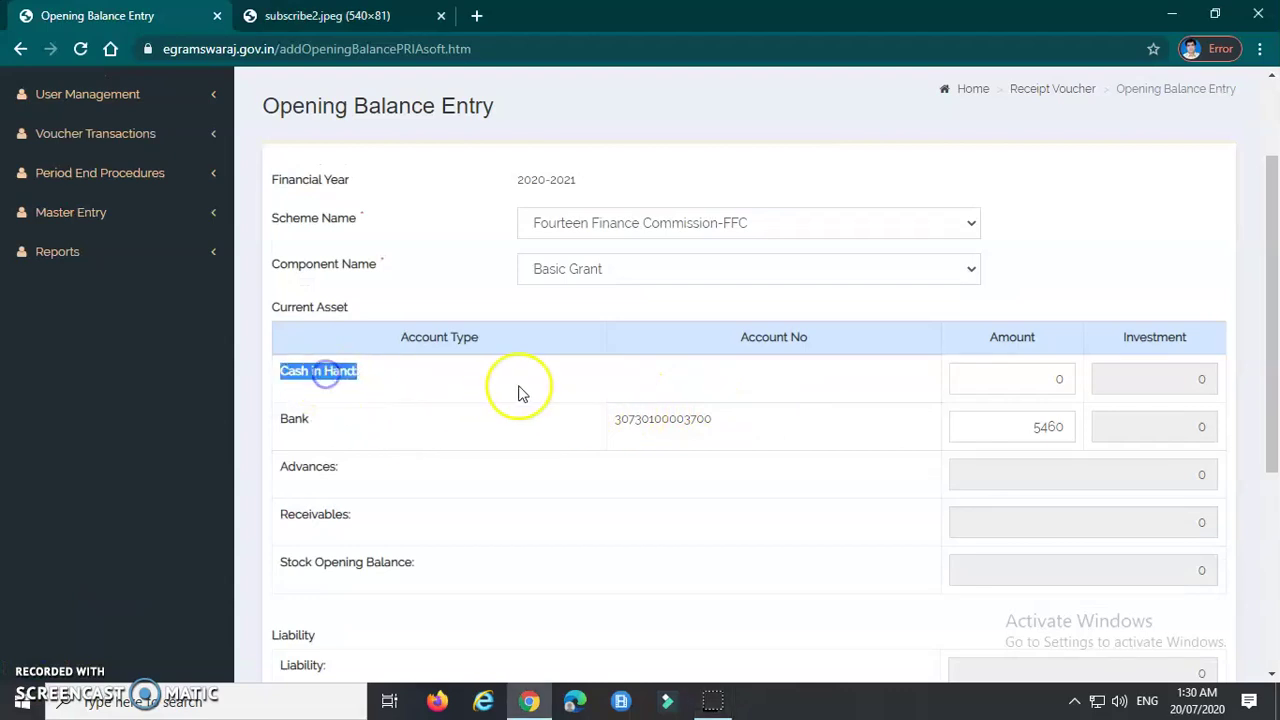
click(1026, 383)
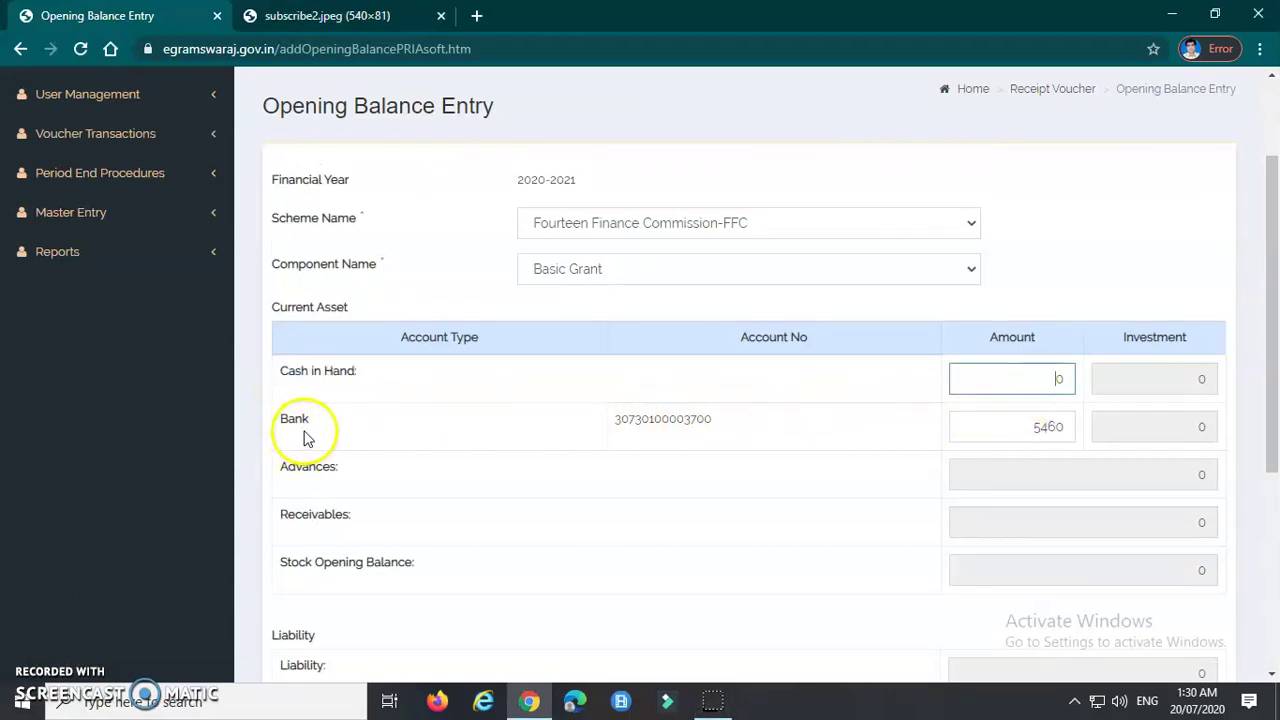
Examine the Bank row of the Current Asset table, including its account number and amount.
scroll(307, 397, down, 1)
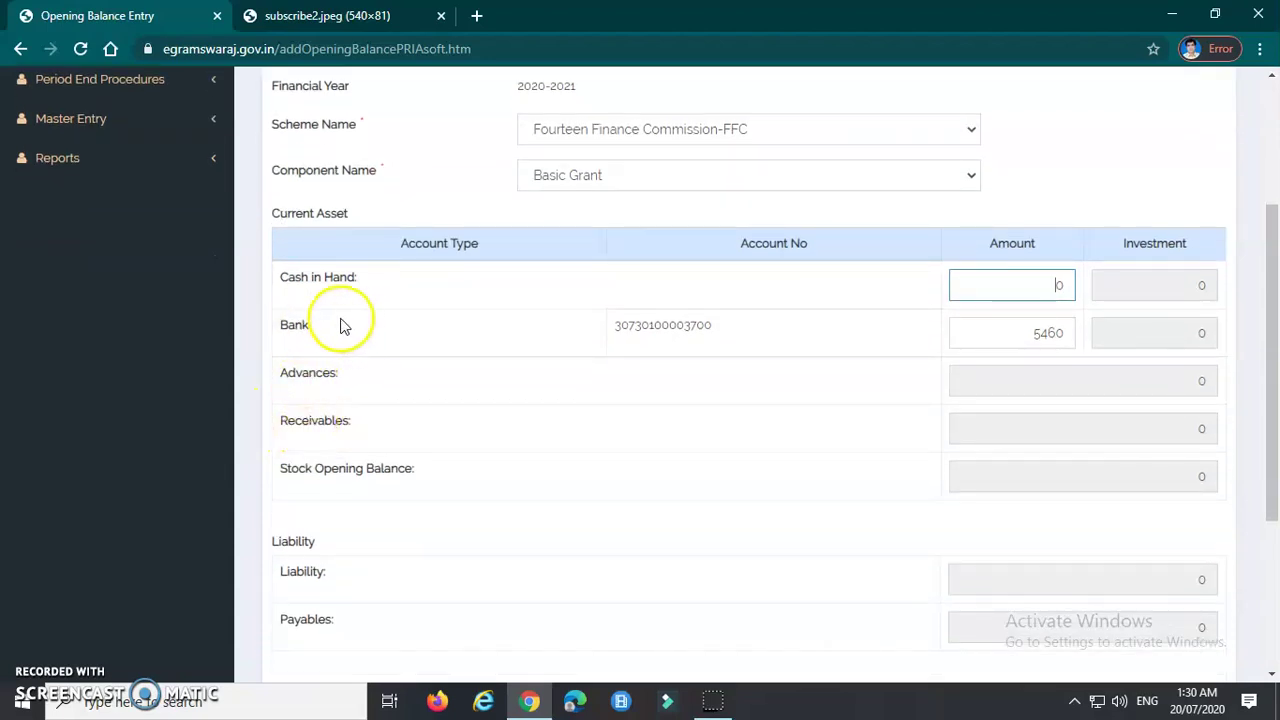
double_click(294, 325)
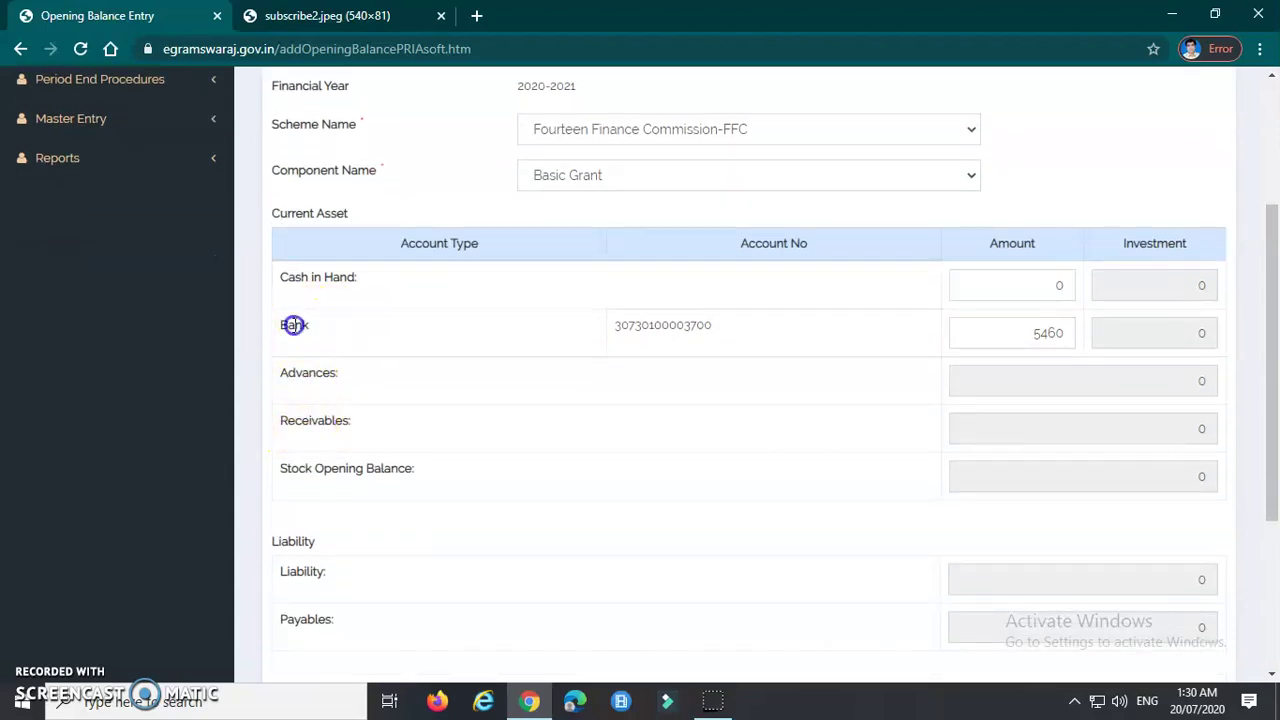
click(727, 326)
double_click(675, 325)
click(763, 331)
click(1023, 333)
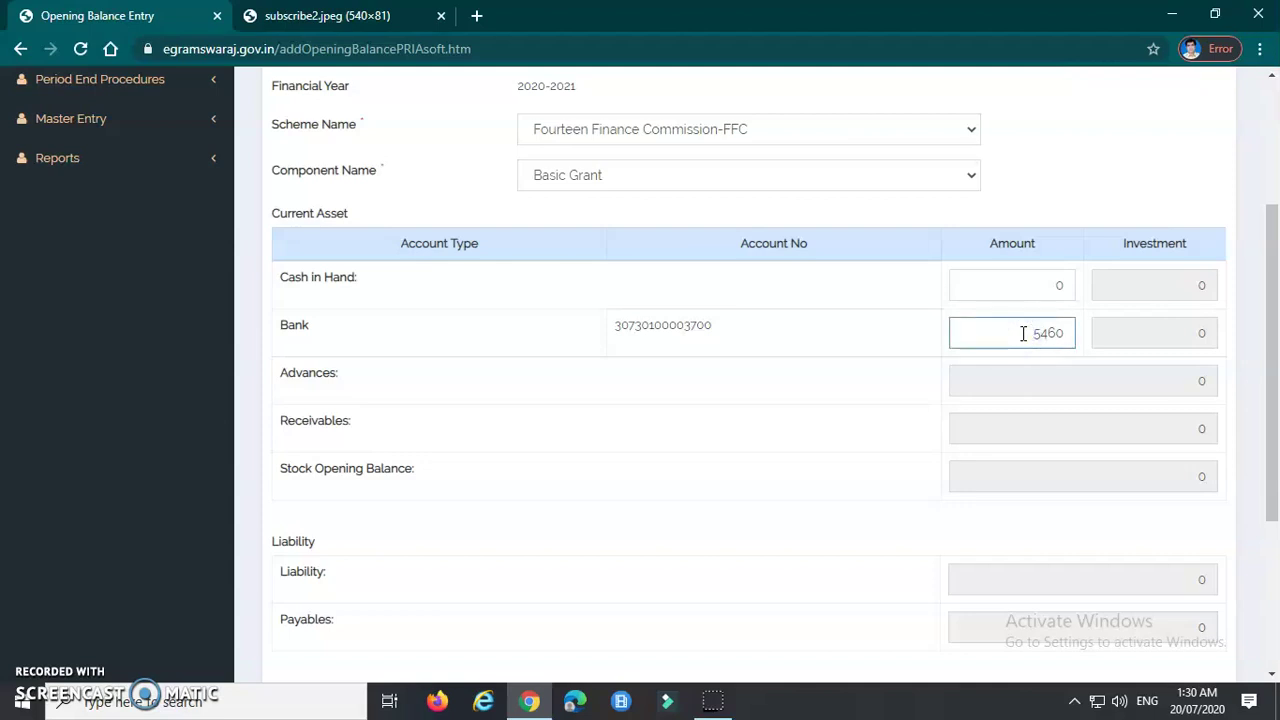
drag(1030, 333, 1066, 323)
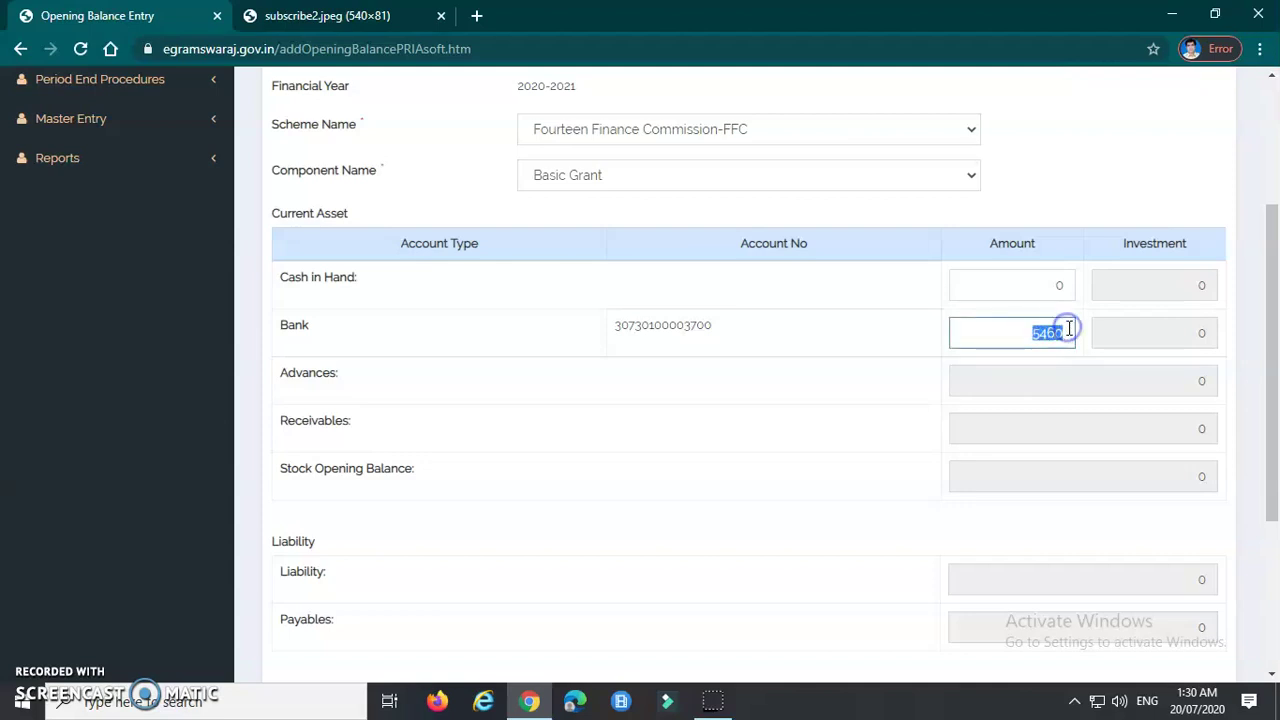
click(1028, 334)
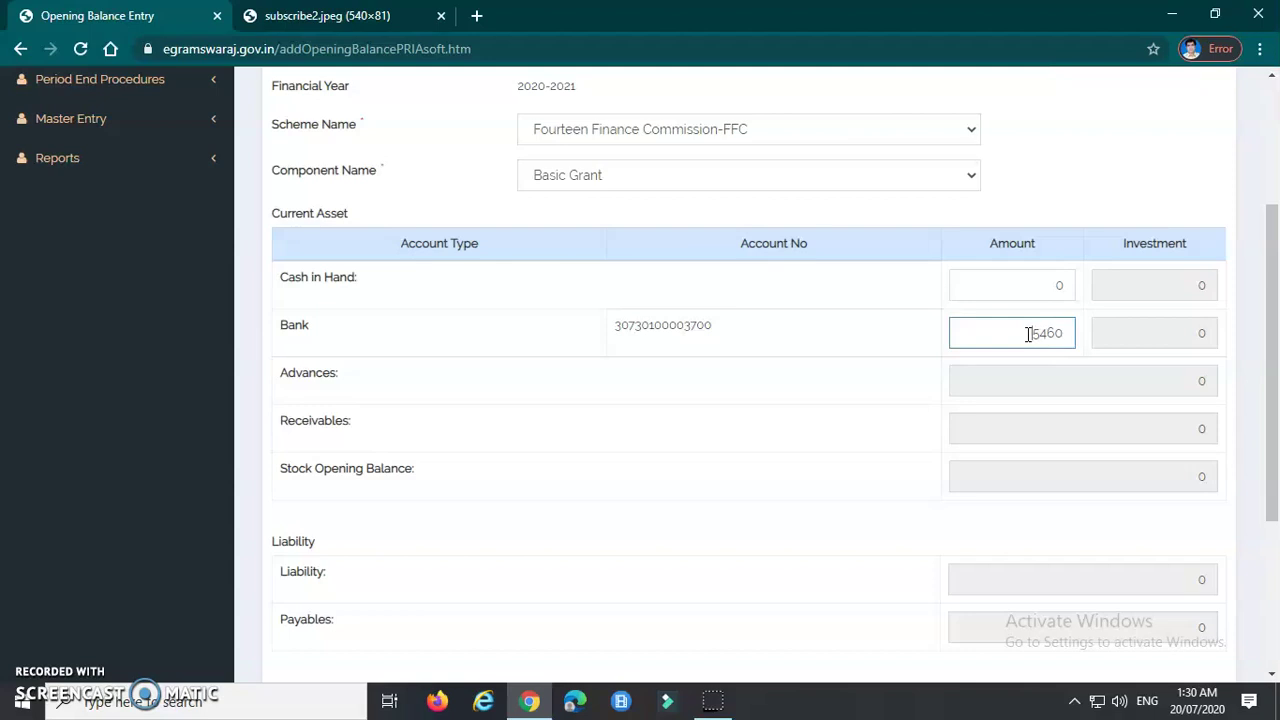
click(1031, 334)
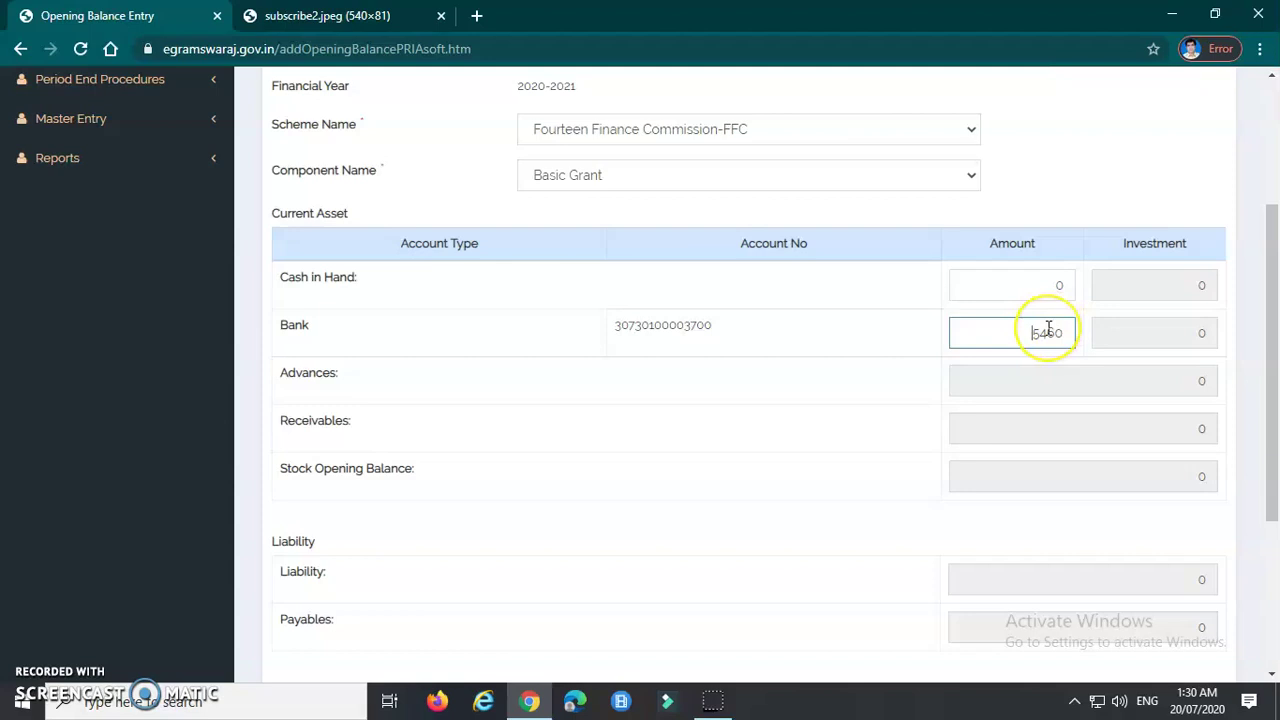
click(1048, 333)
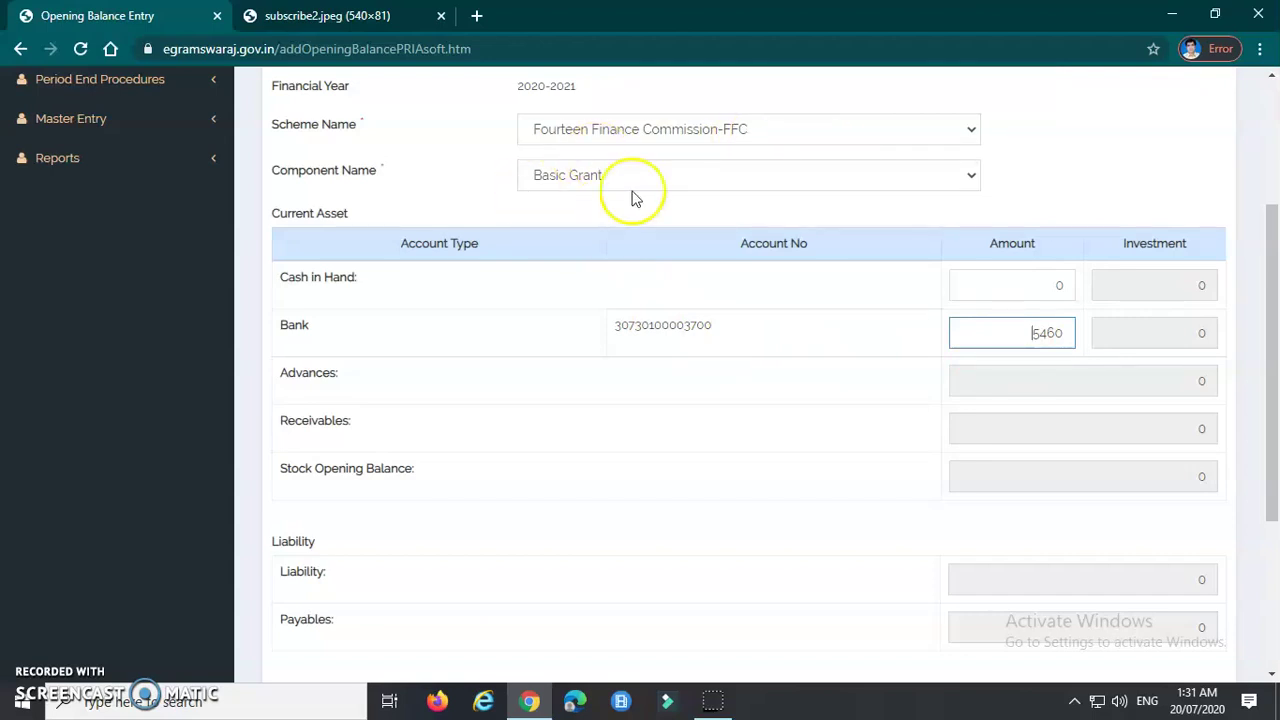
click(1030, 333)
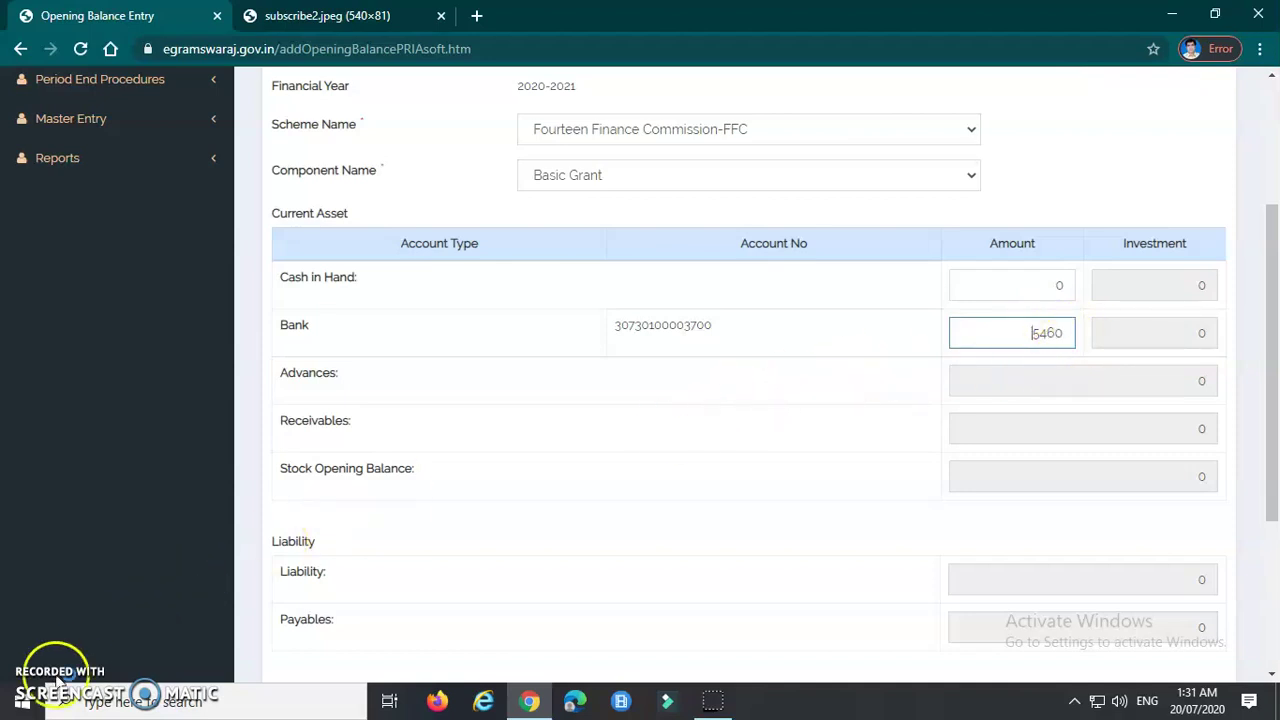
click(56, 688)
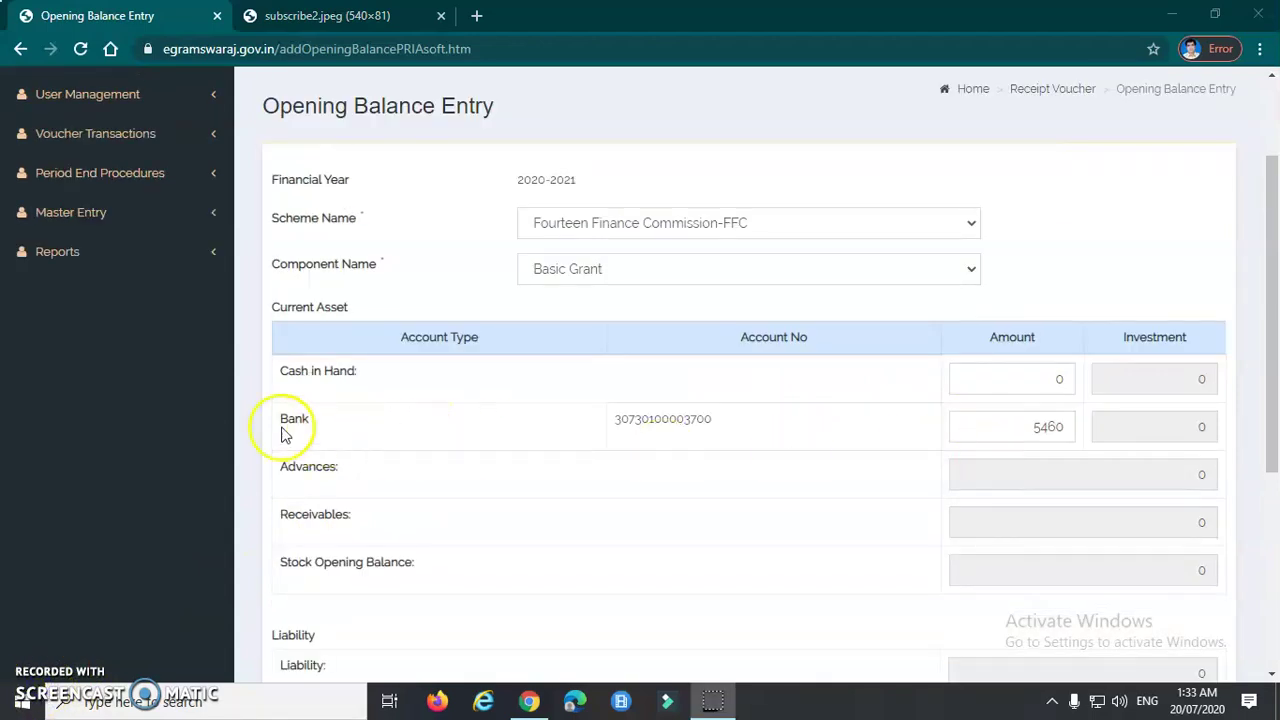
Set the Bank amount of the Basic Grant opening balance to 801330.
double_click(291, 420)
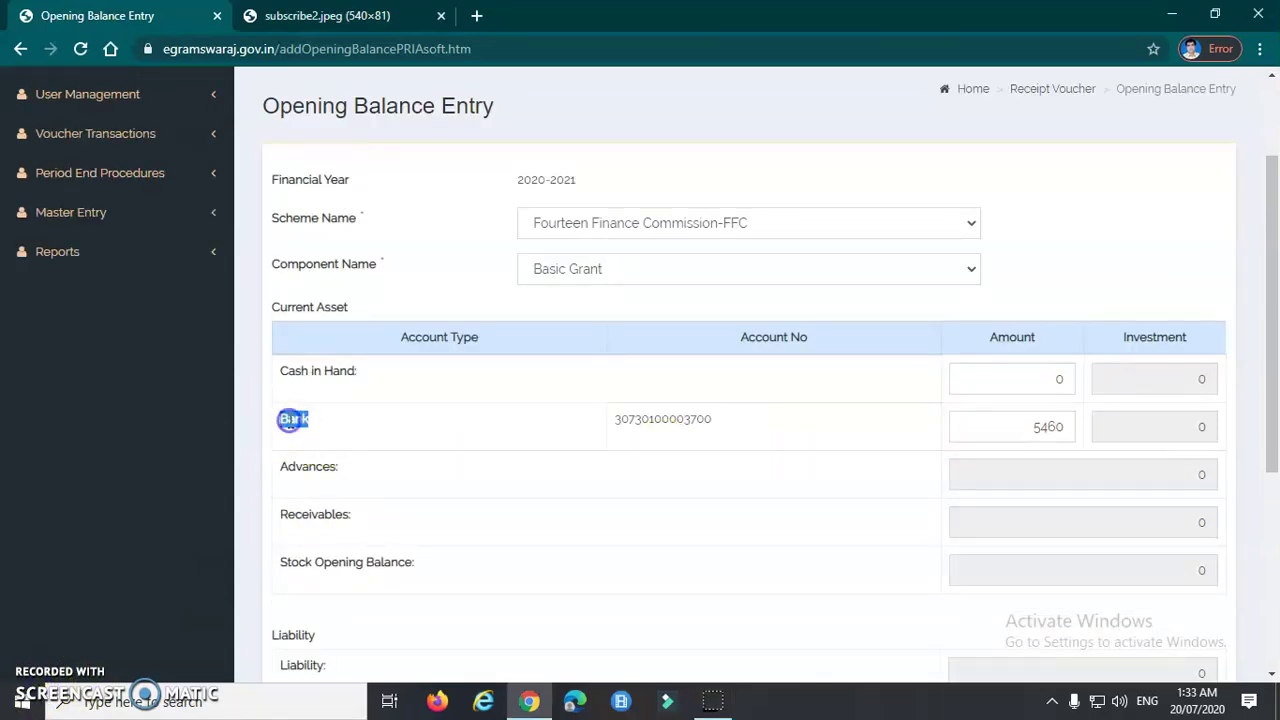
click(389, 421)
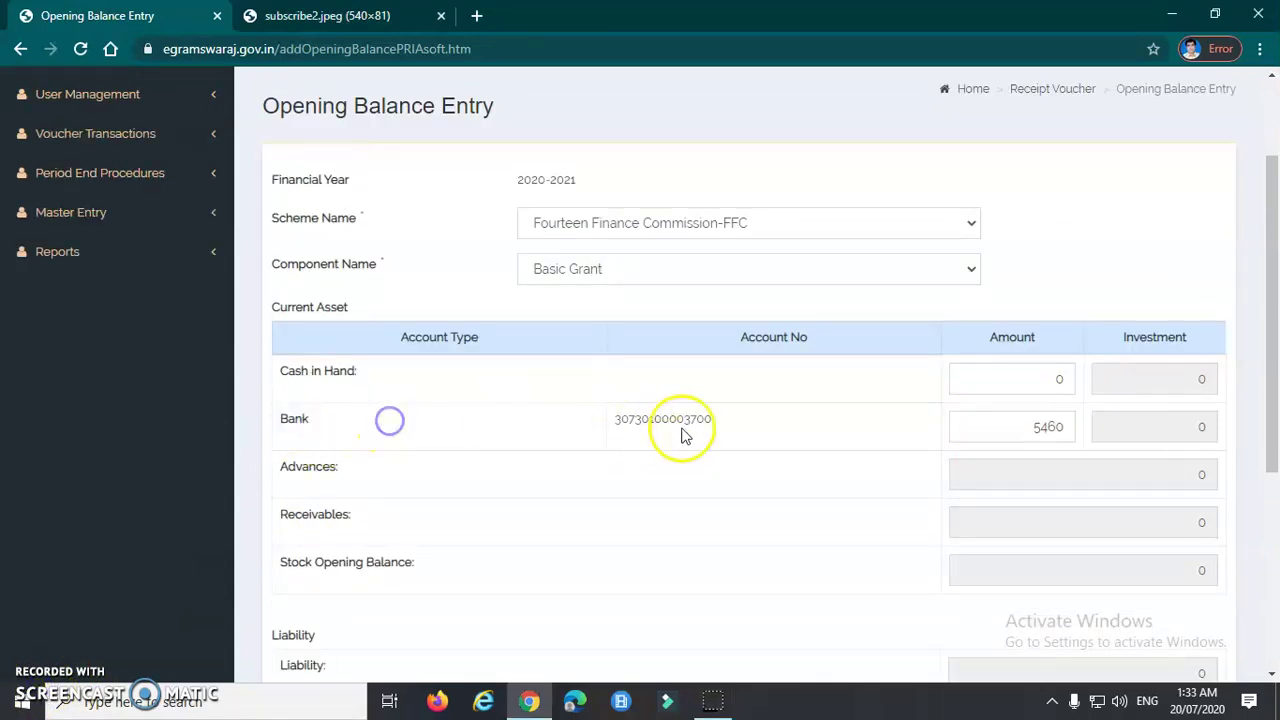
click(1020, 430)
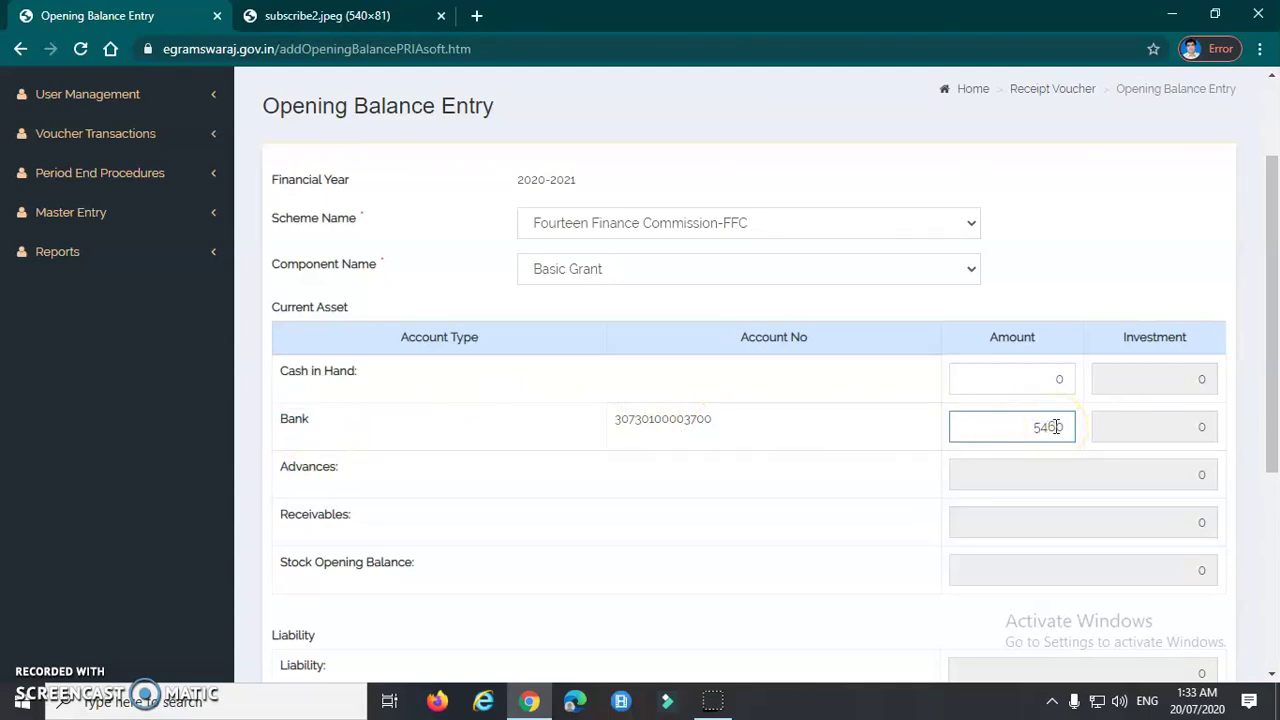
click(1041, 427)
click(1065, 432)
click(1050, 432)
click(1036, 428)
drag(1036, 428, 1066, 431)
text(801330)
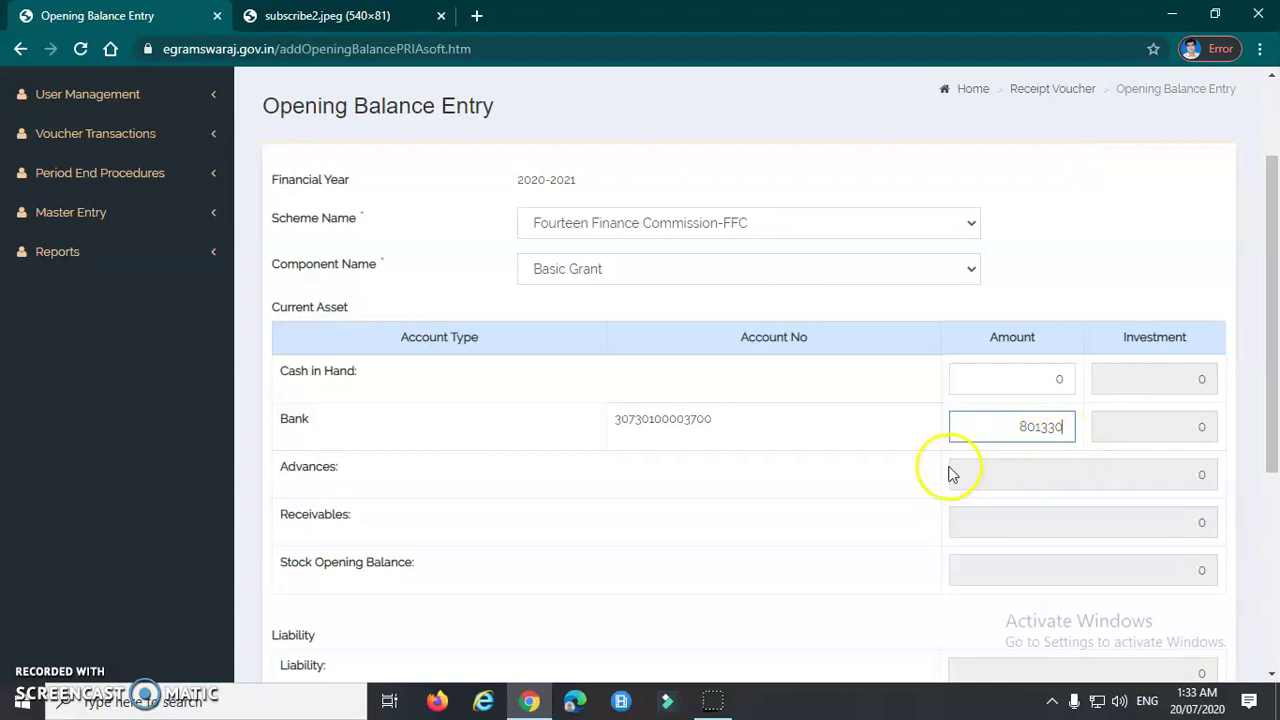
Freeze the Basic Grant opening balance entry of the Fourteen Finance Commission-FFC scheme.
scroll(700, 440, down, 1)
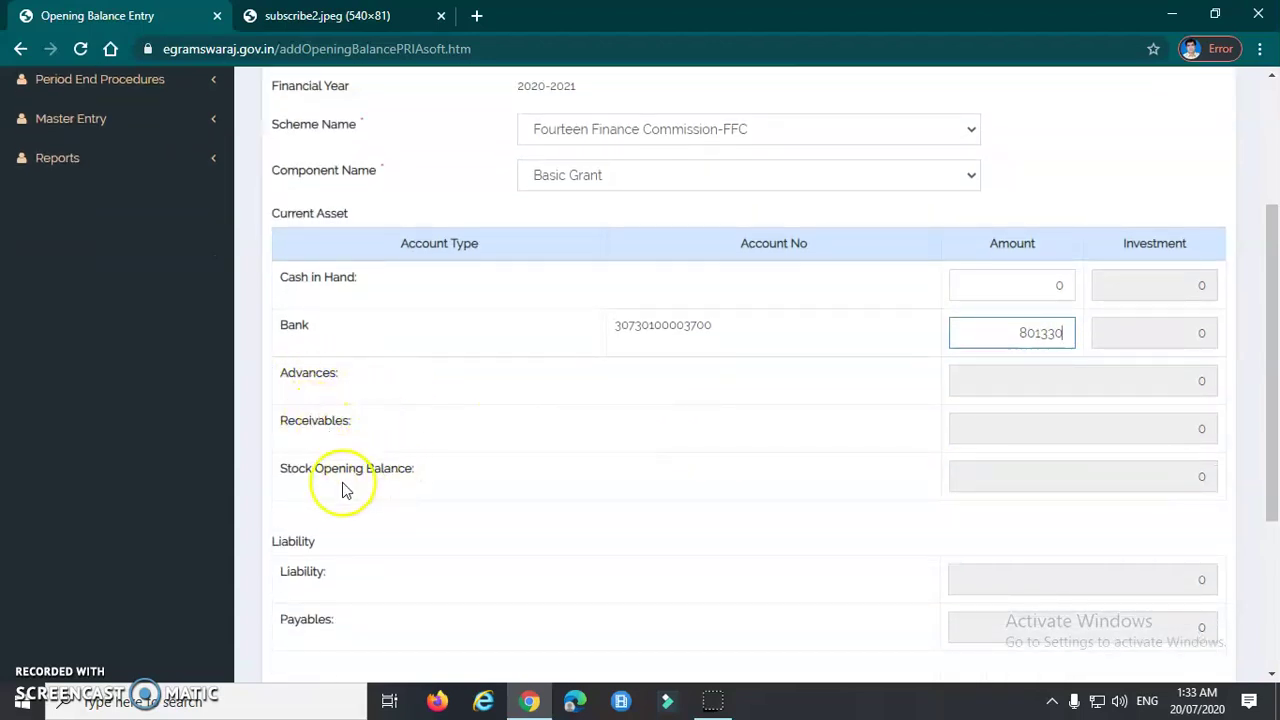
scroll(320, 485, down, 2)
scroll(420, 510, down, 1)
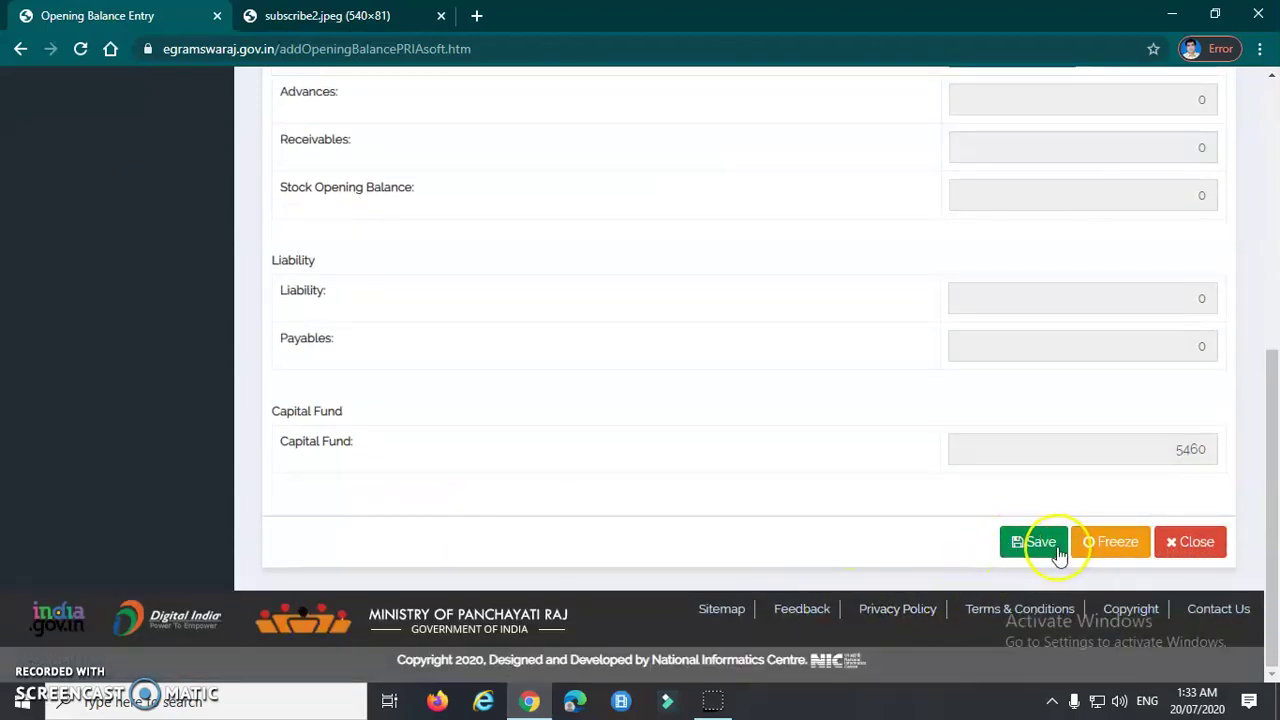
click(1100, 553)
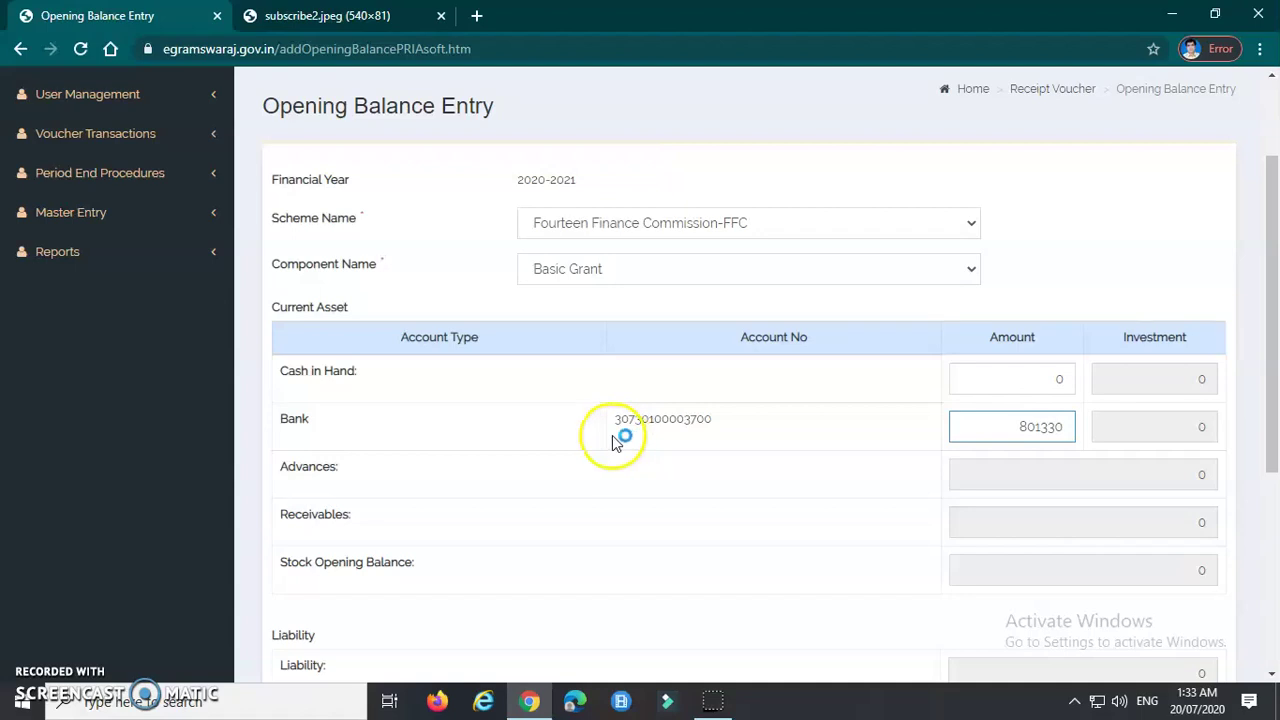
scroll(755, 480, down, 3)
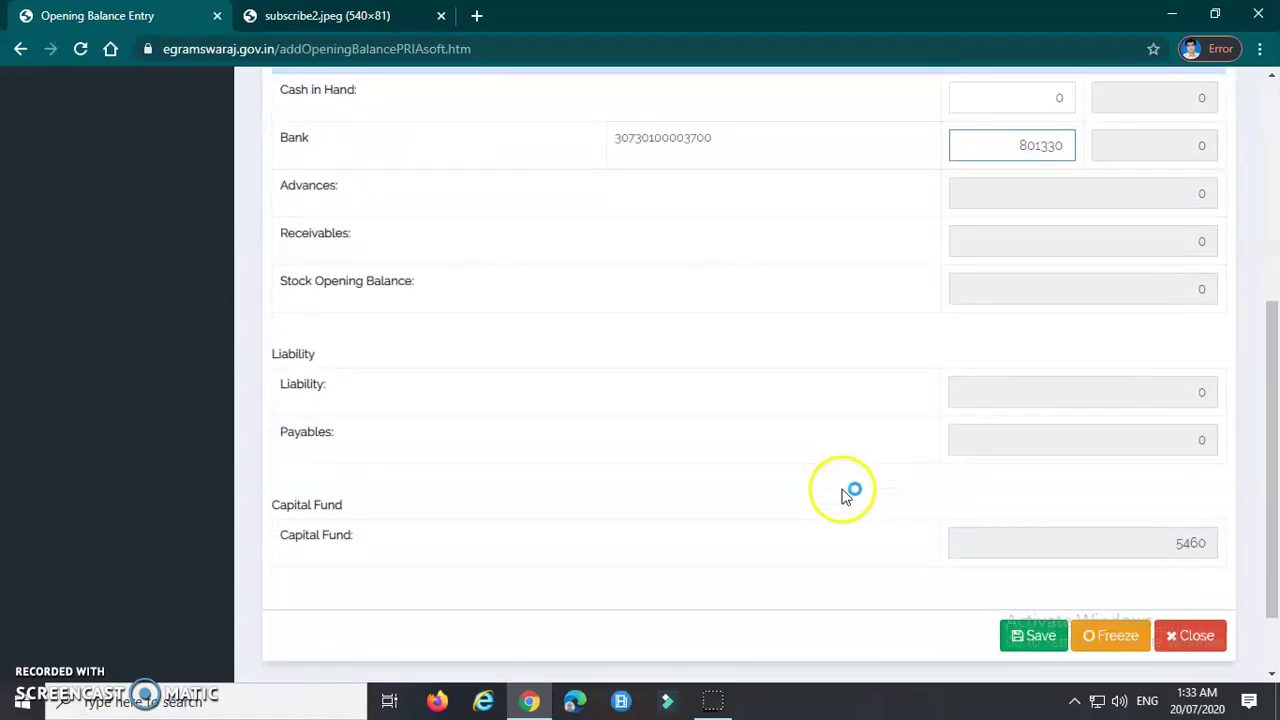
scroll(780, 415, up, 1)
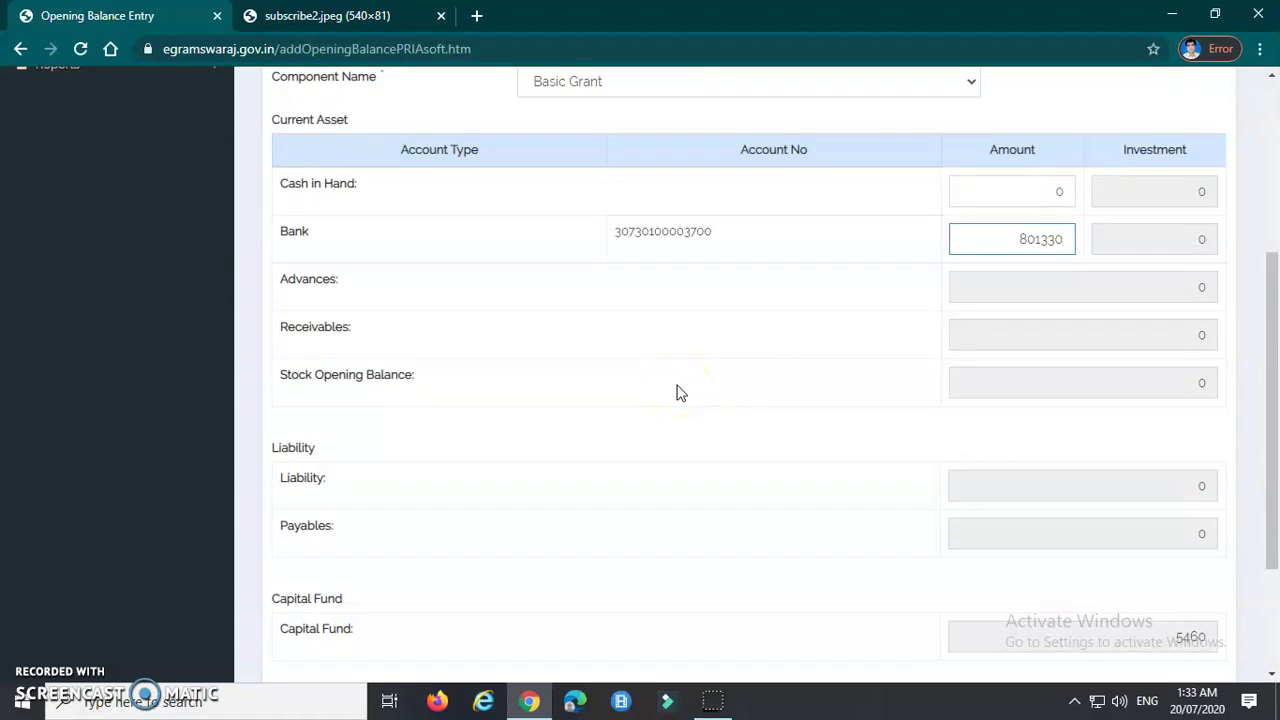
scroll(886, 406, down, 2)
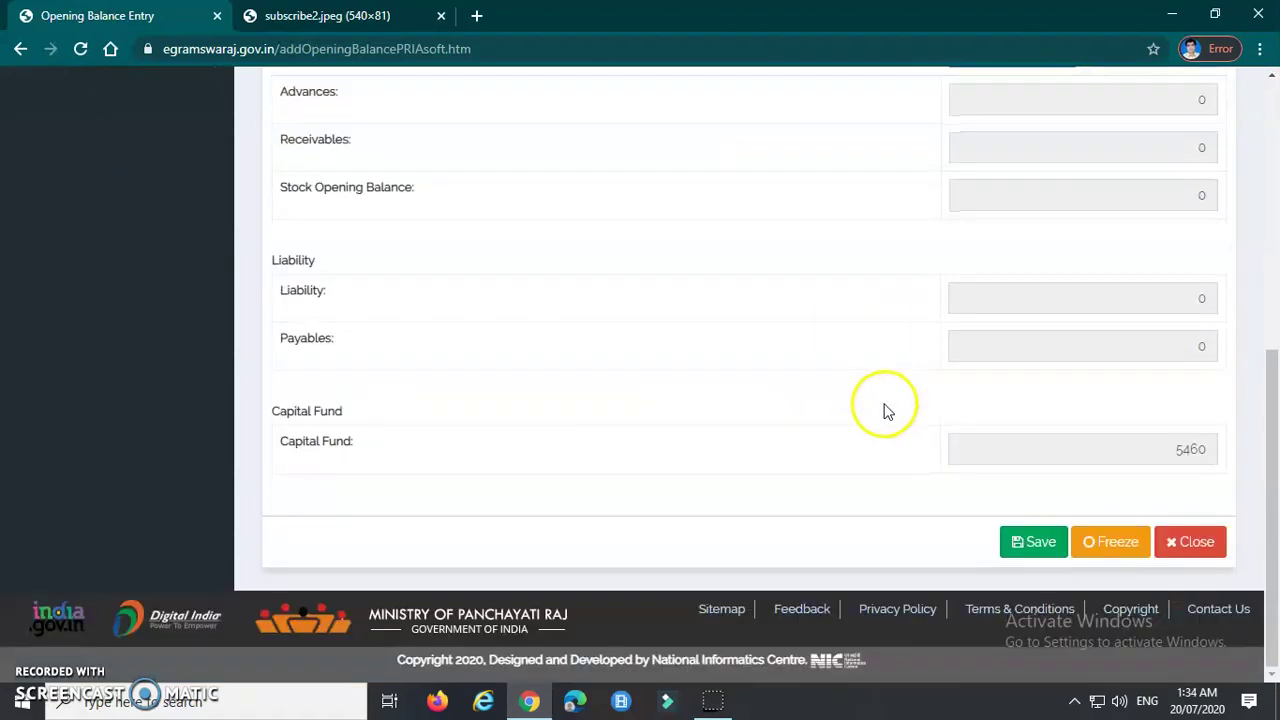
click(1109, 551)
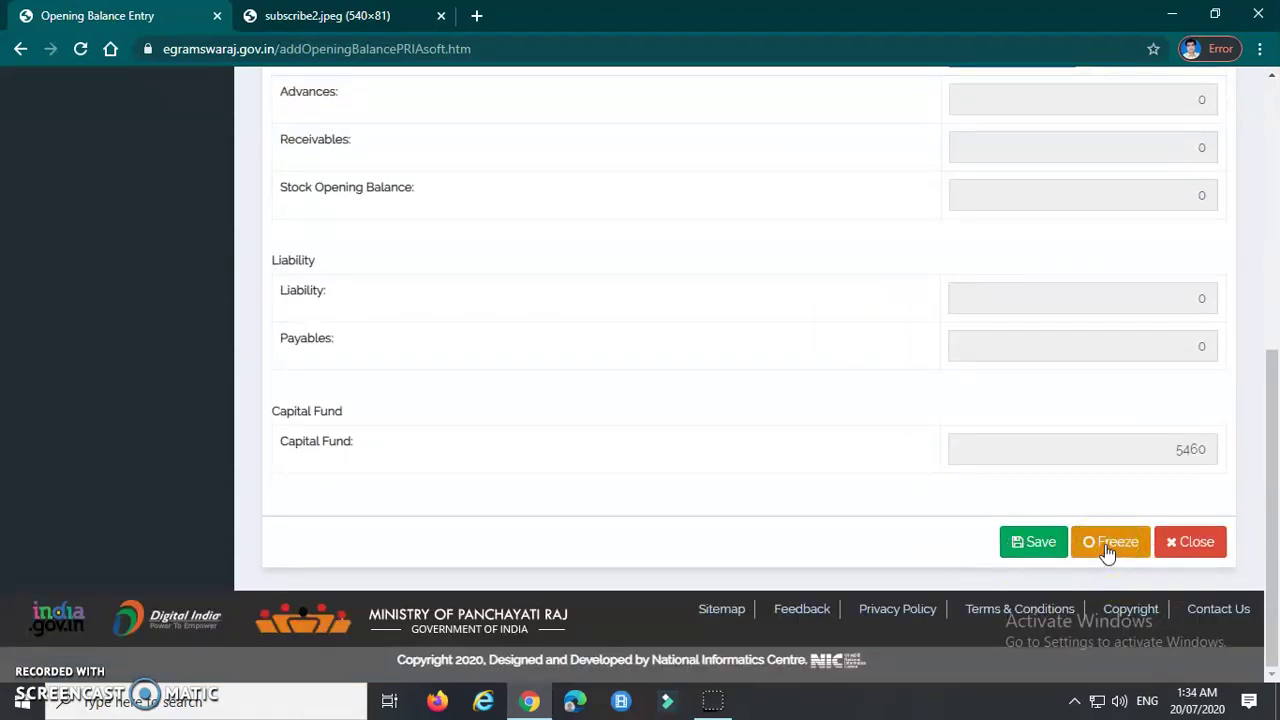
click(650, 311)
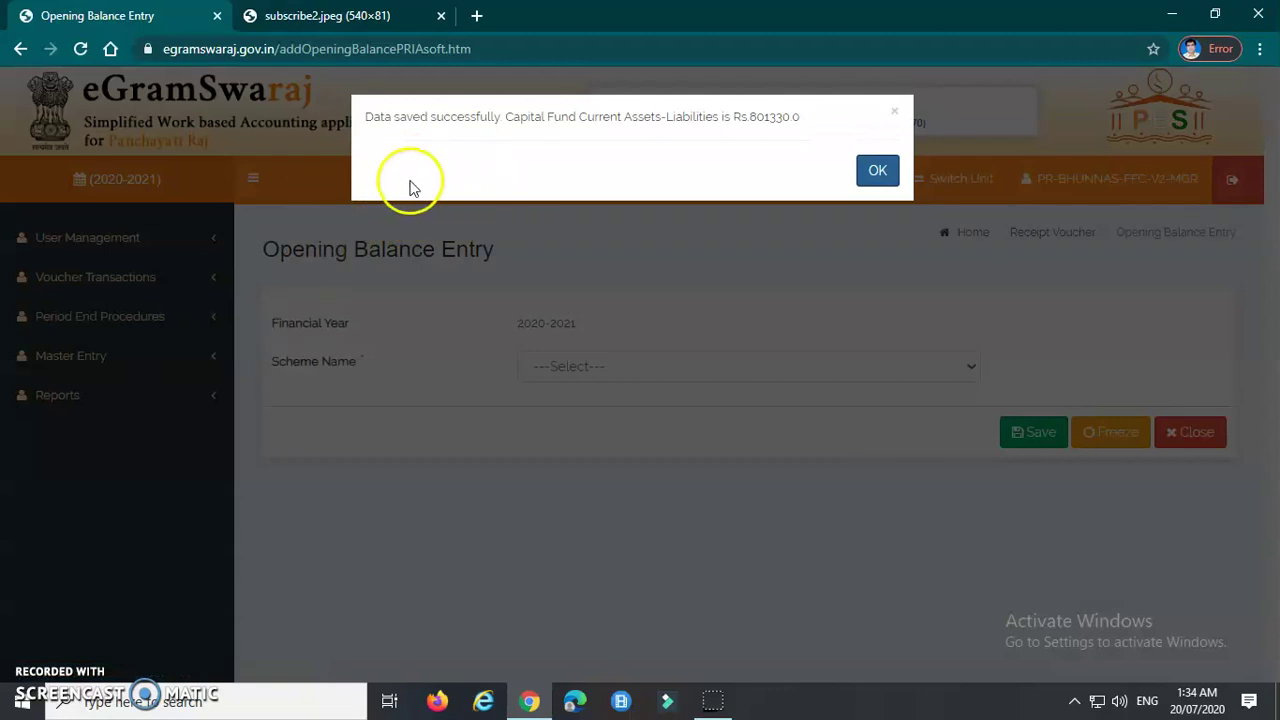
Read the result message for the opening balance entry and dismiss it.
click(365, 118)
drag(365, 118, 757, 134)
click(751, 129)
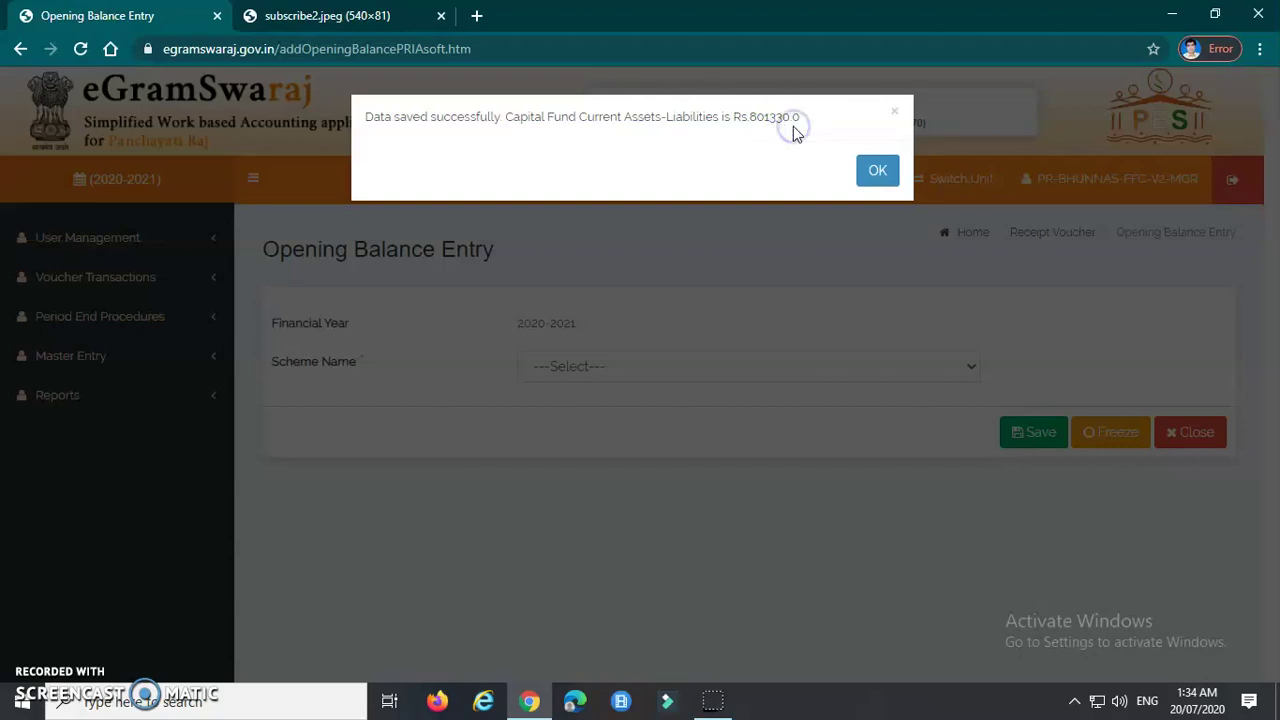
triple_click(757, 118)
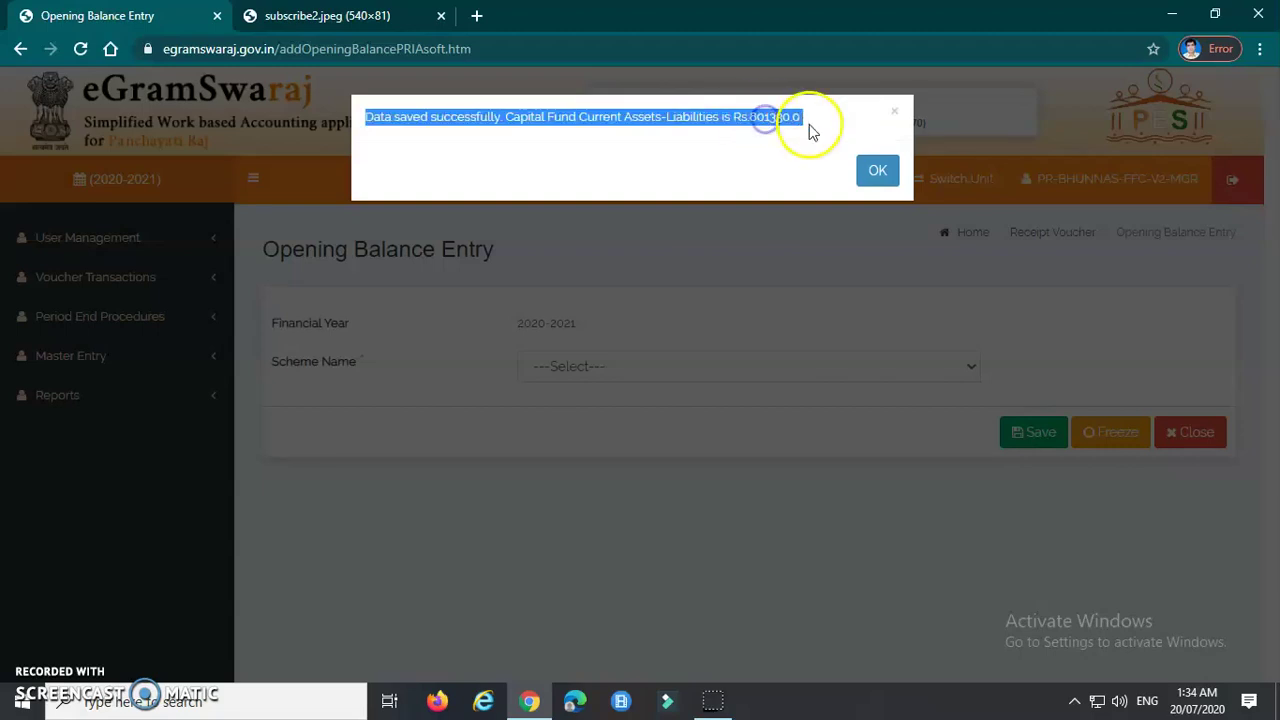
click(492, 144)
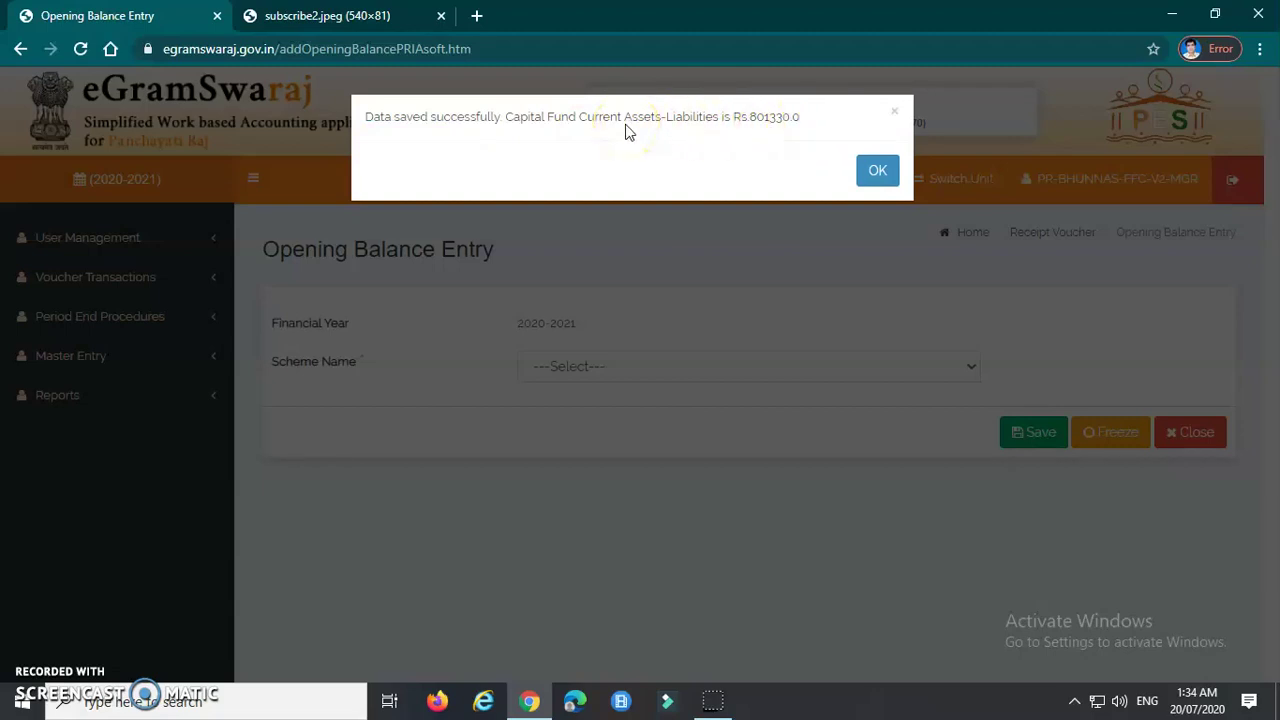
triple_click(772, 117)
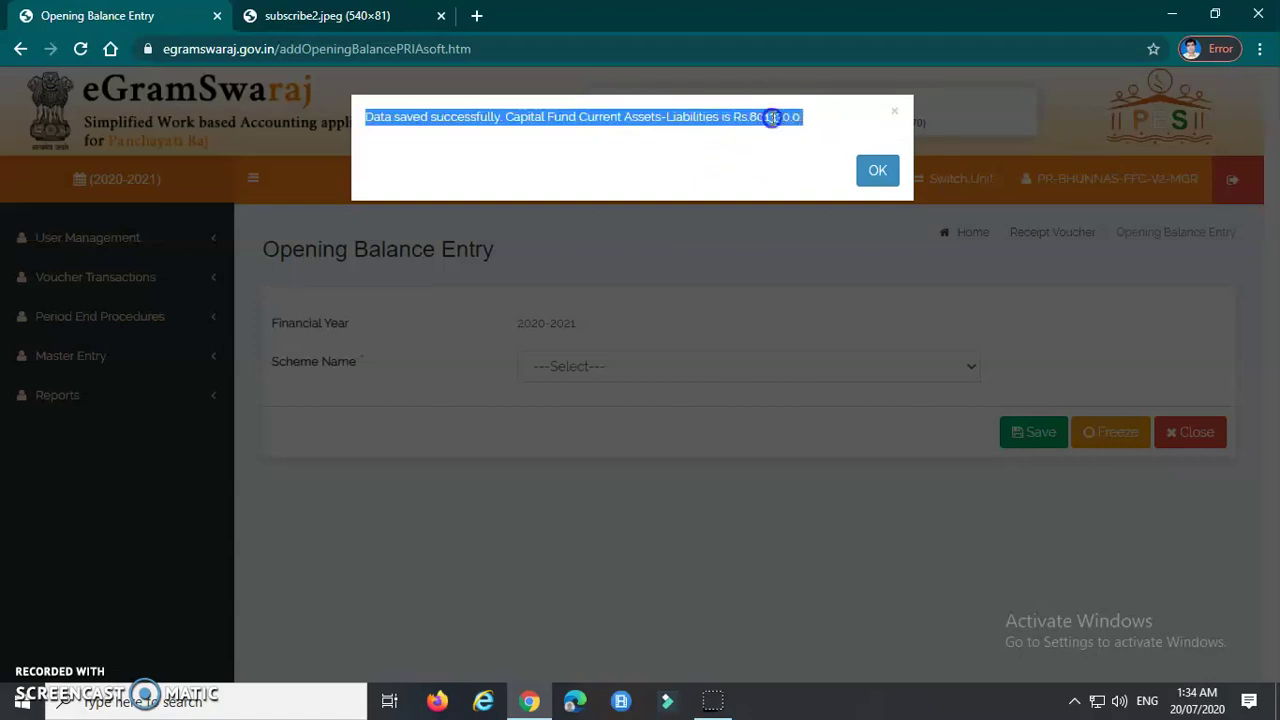
click(688, 140)
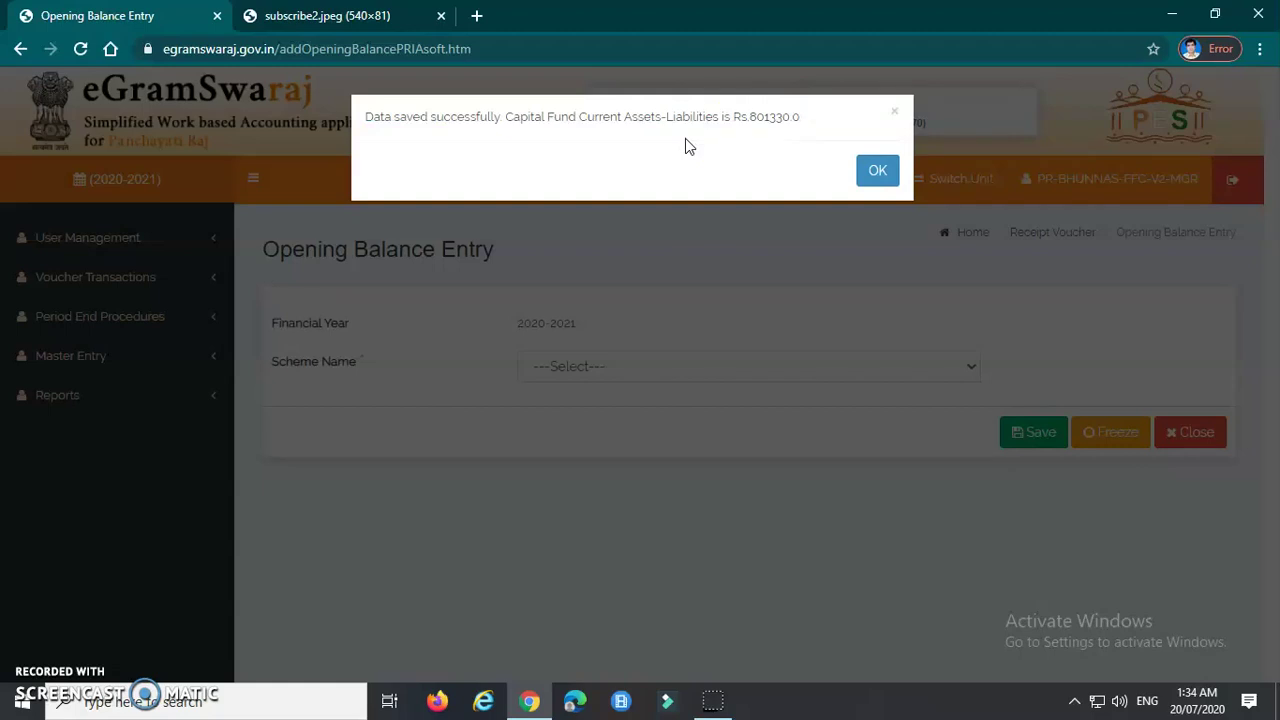
click(368, 117)
drag(368, 117, 820, 117)
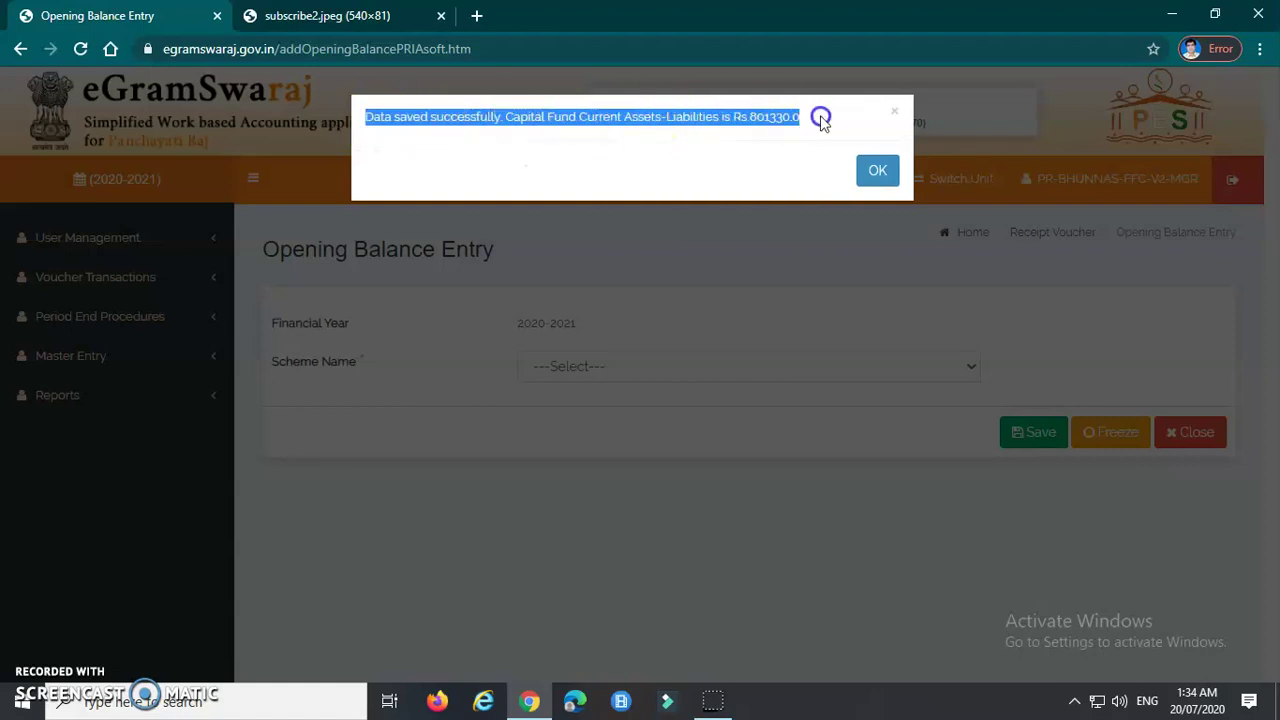
click(790, 148)
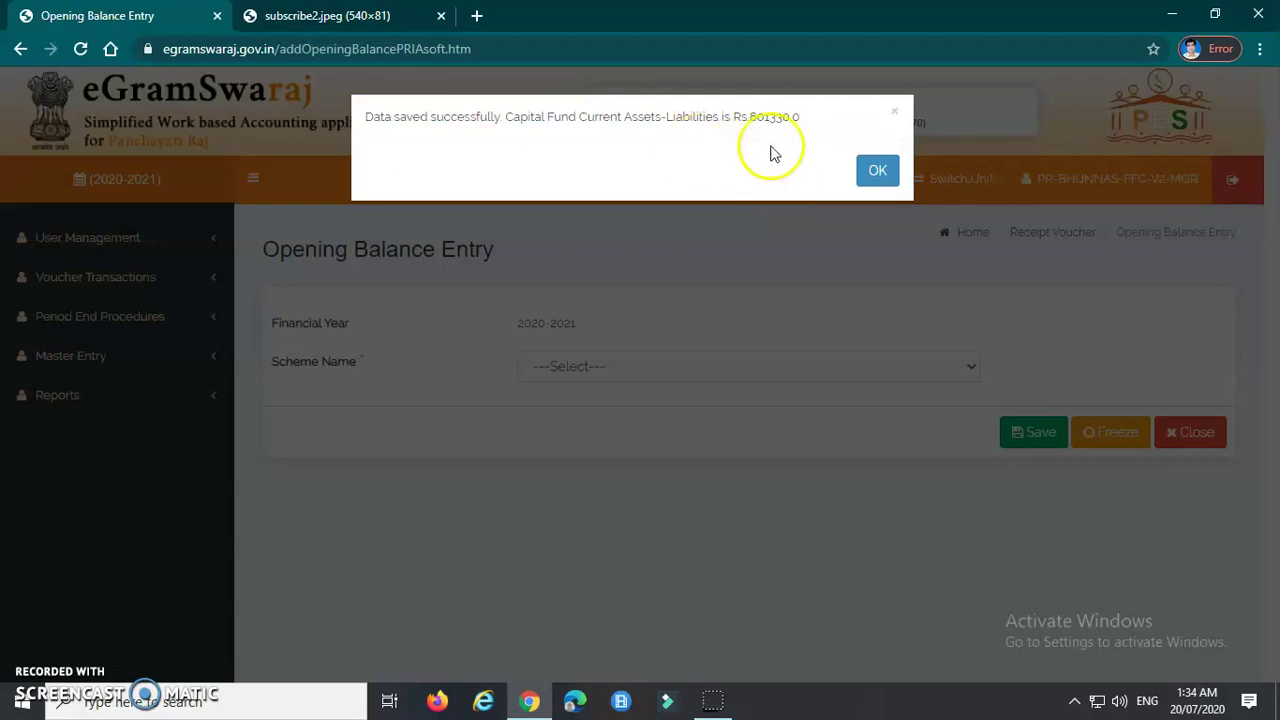
click(877, 172)
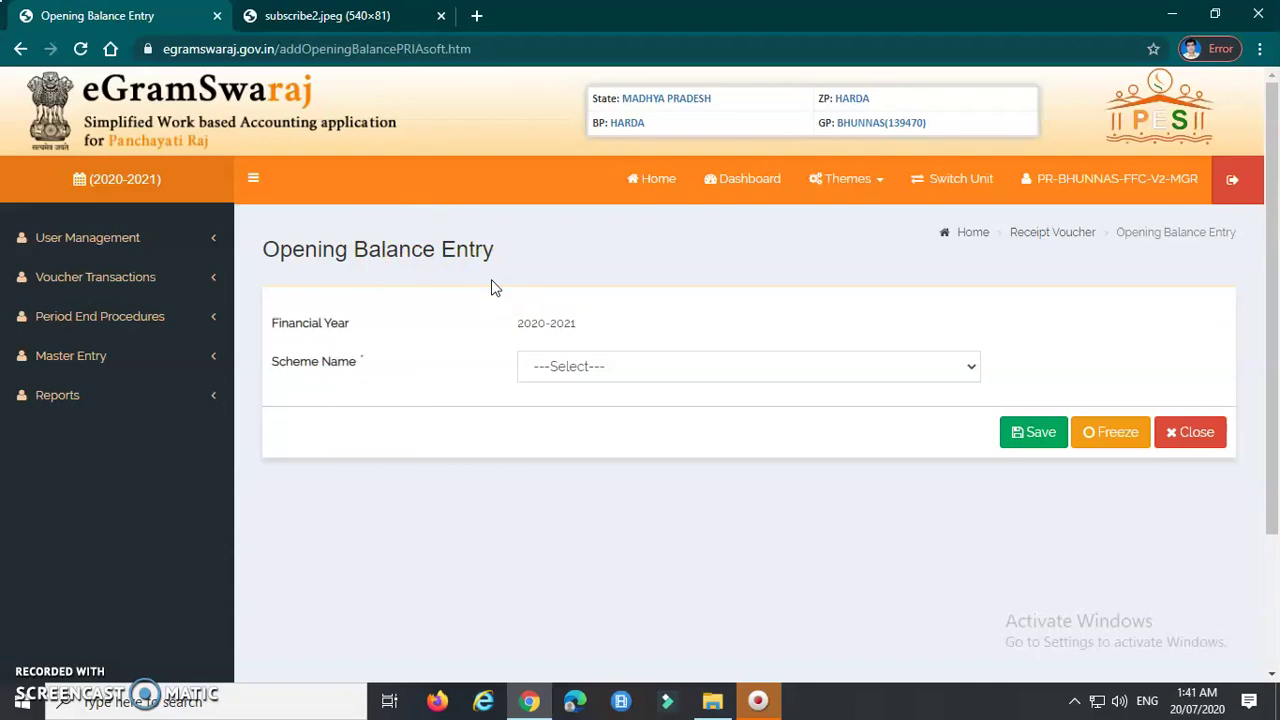
Log out of the FFC manager account.
click(462, 327)
click(1237, 184)
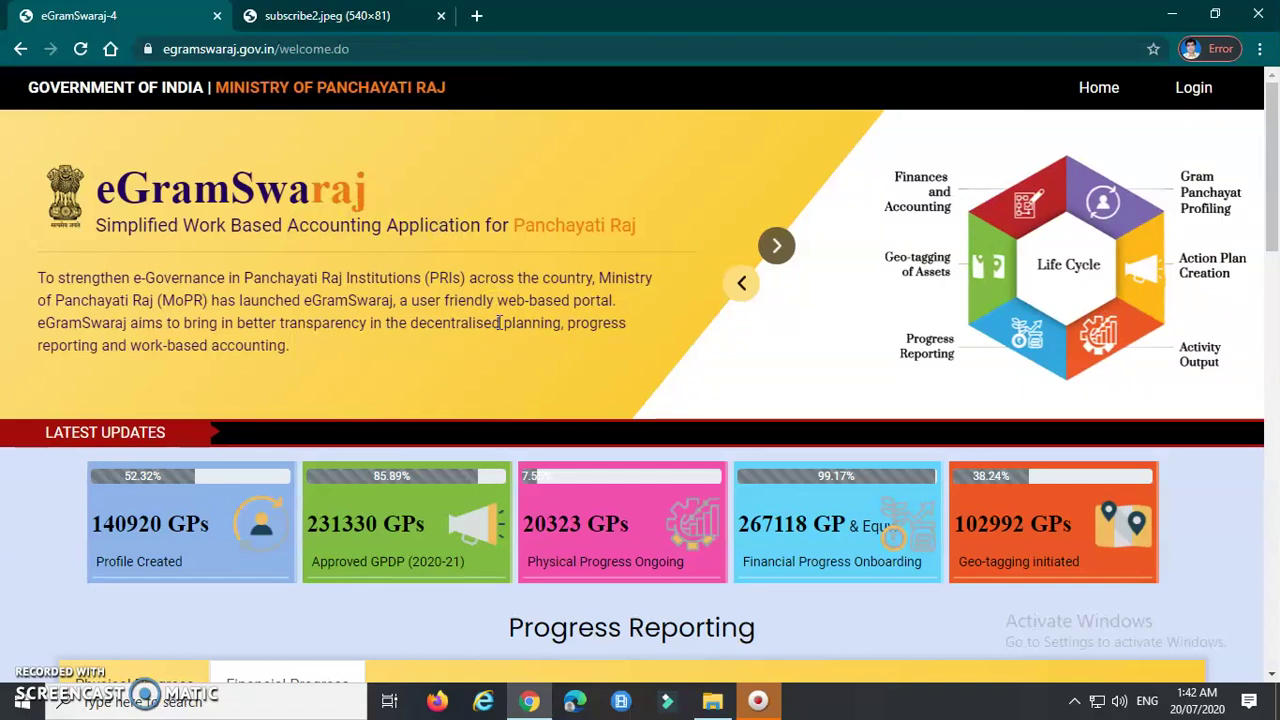
Log in with the gram panchayat administrator account, using its saved user name and password and entering the captcha.
click(1197, 97)
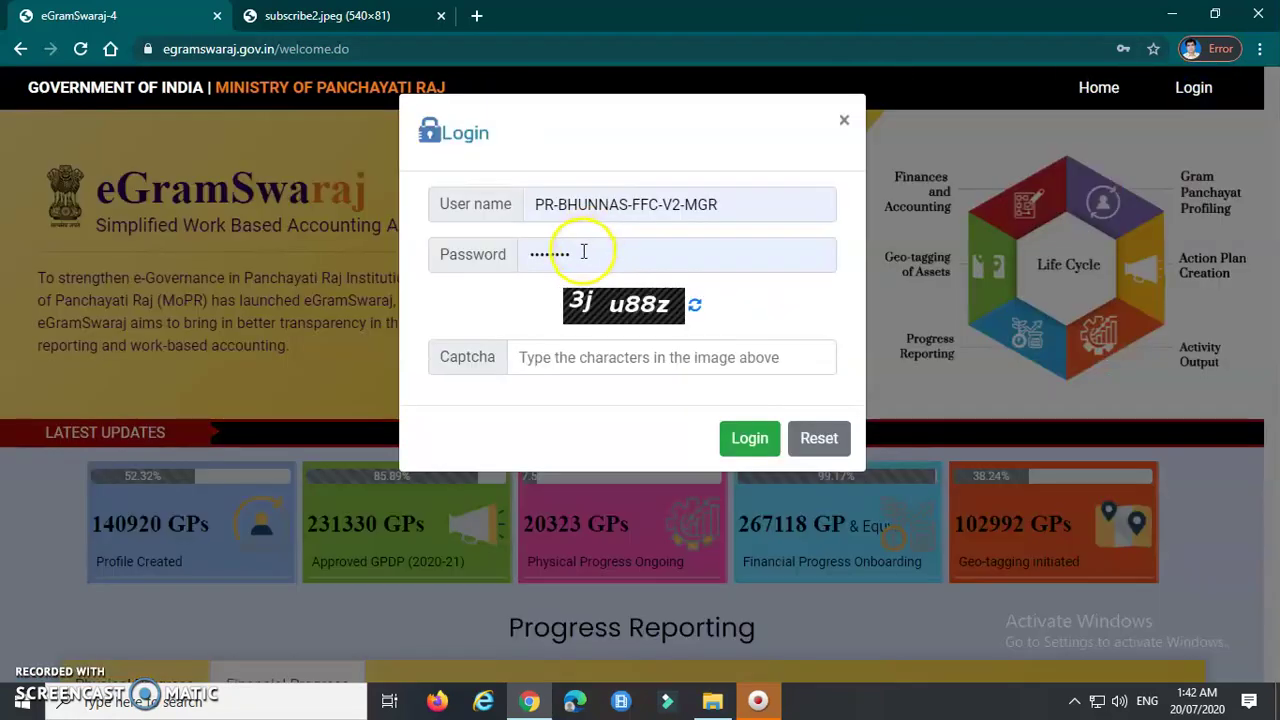
click(734, 205)
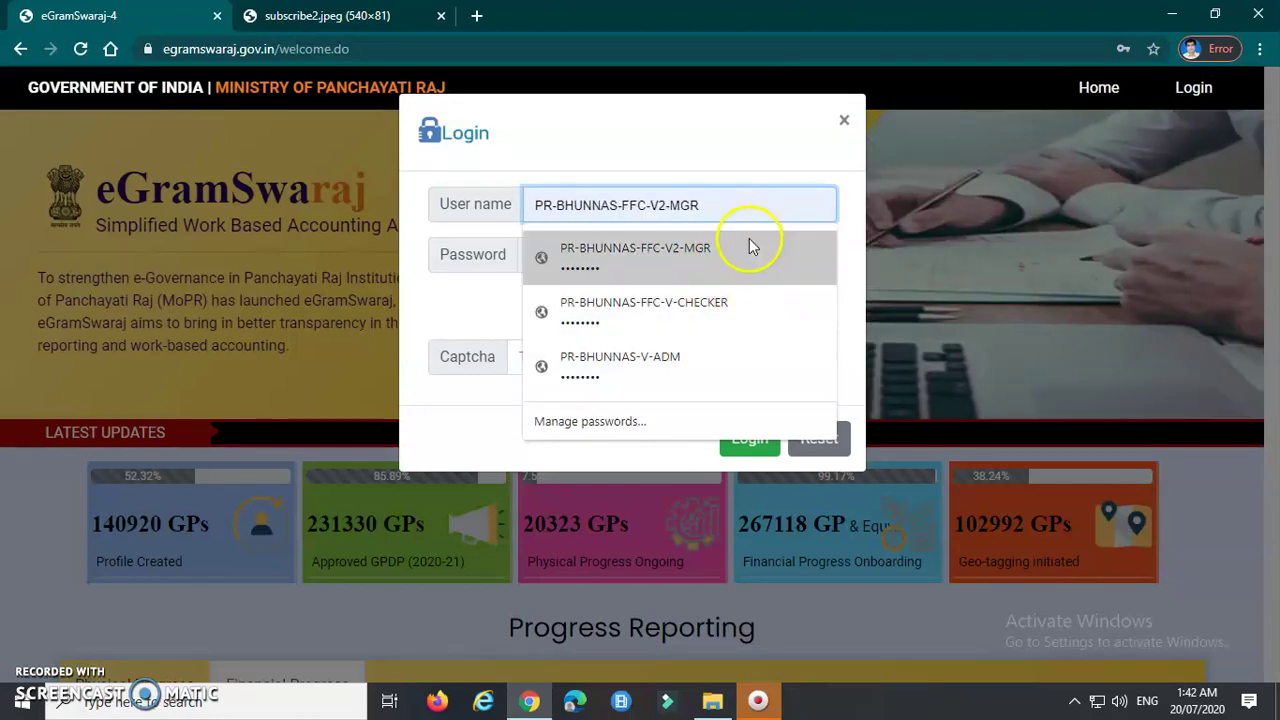
click(711, 360)
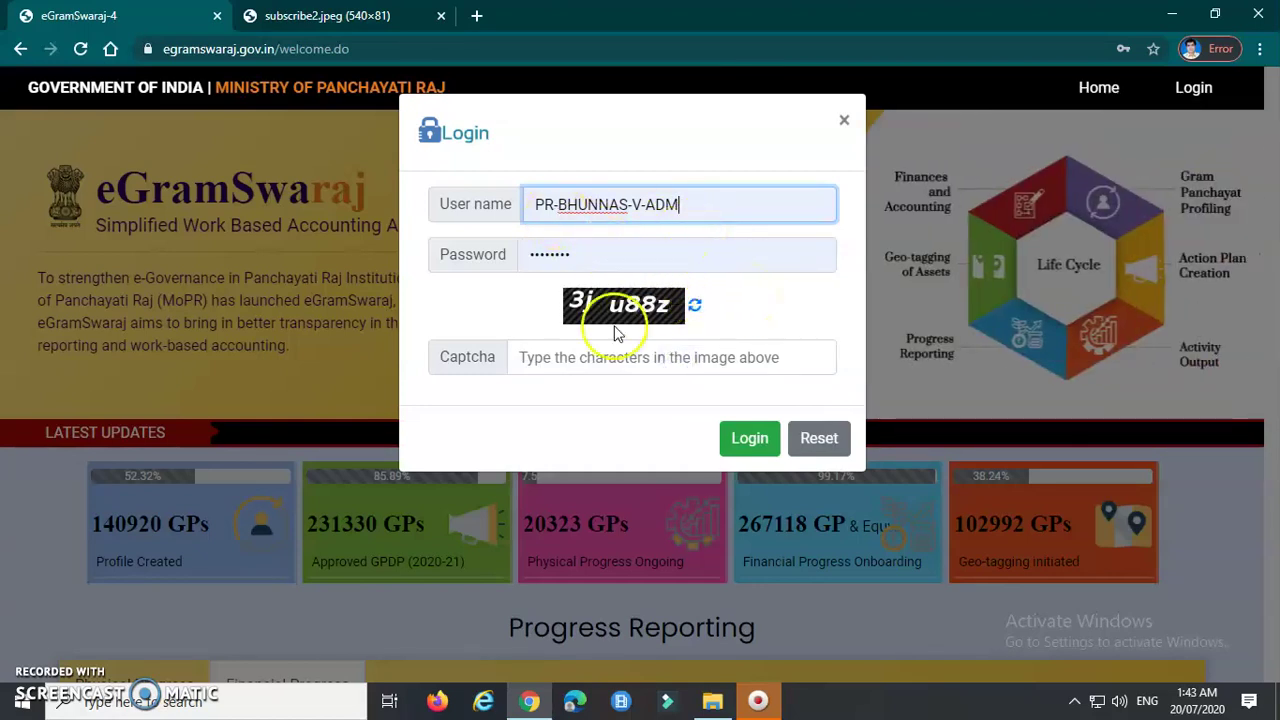
click(578, 355)
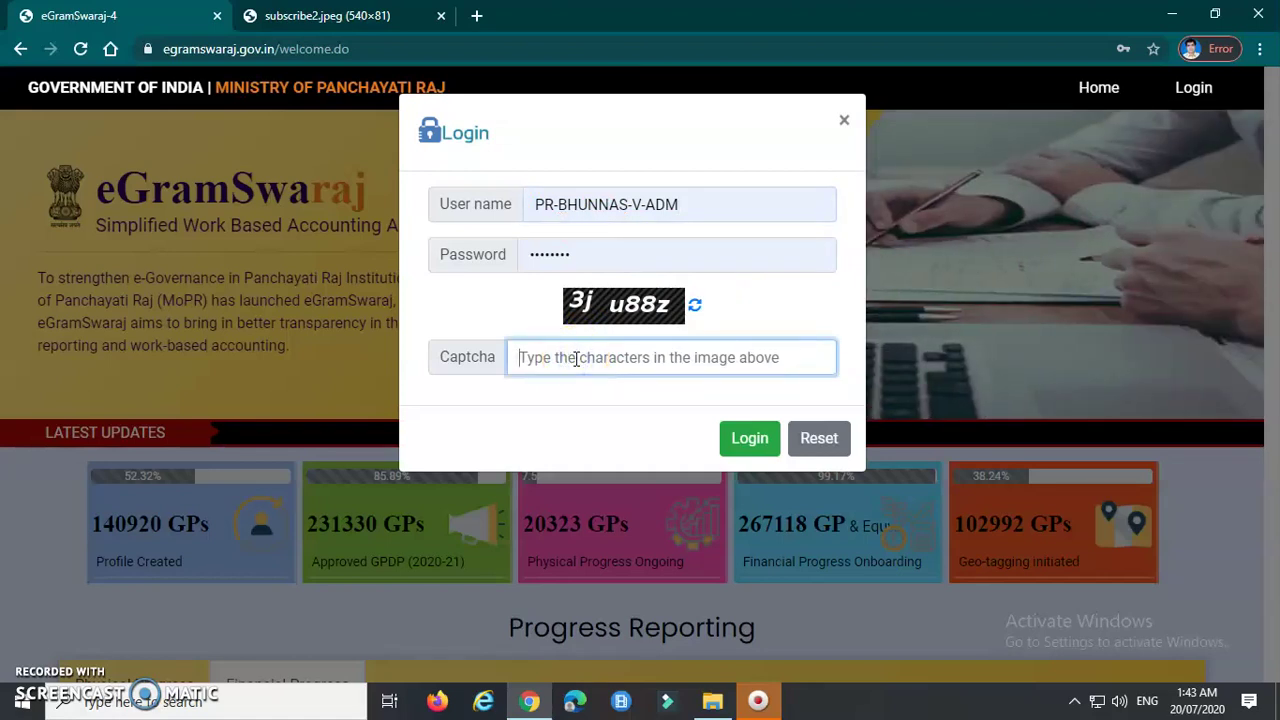
text(3)
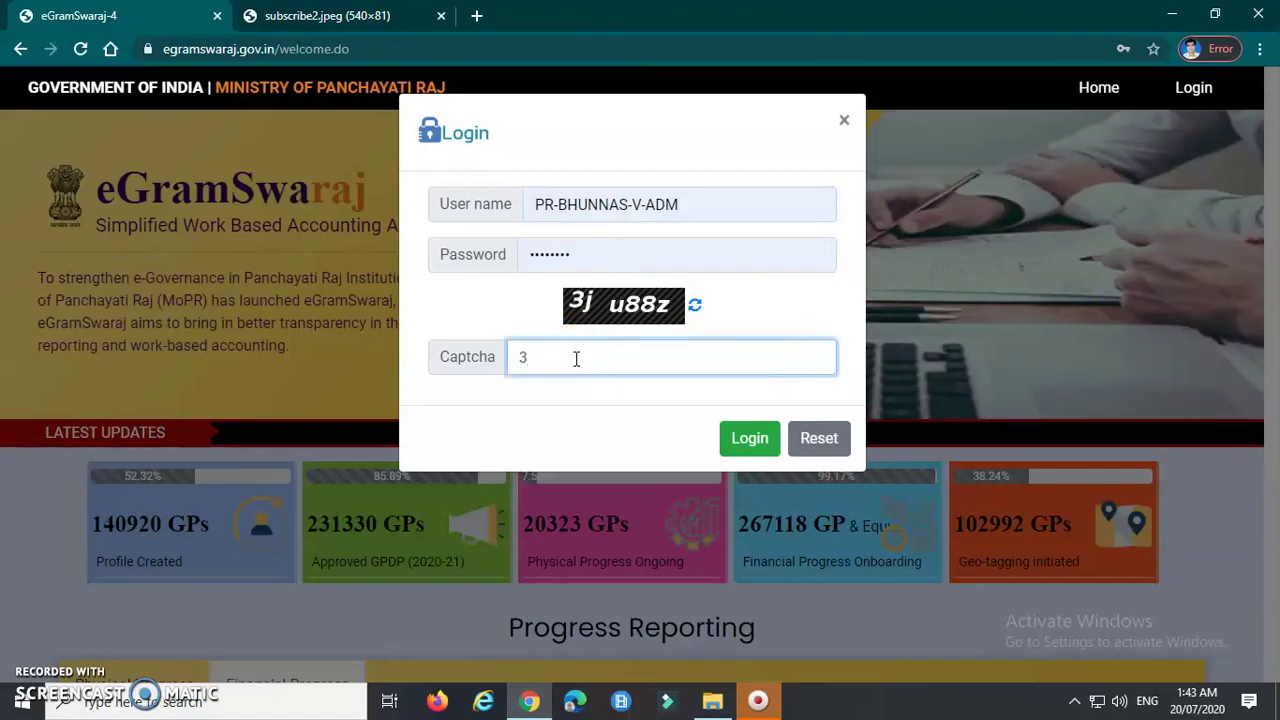
text(ju88)
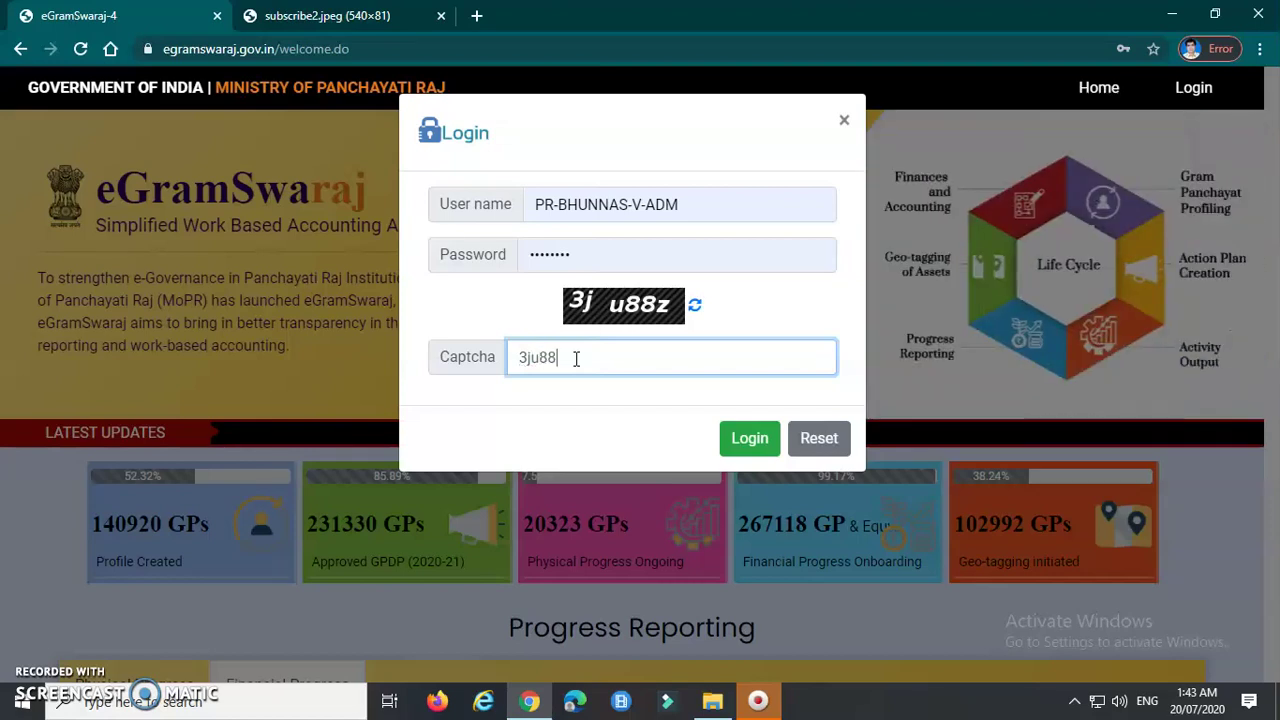
text(z)
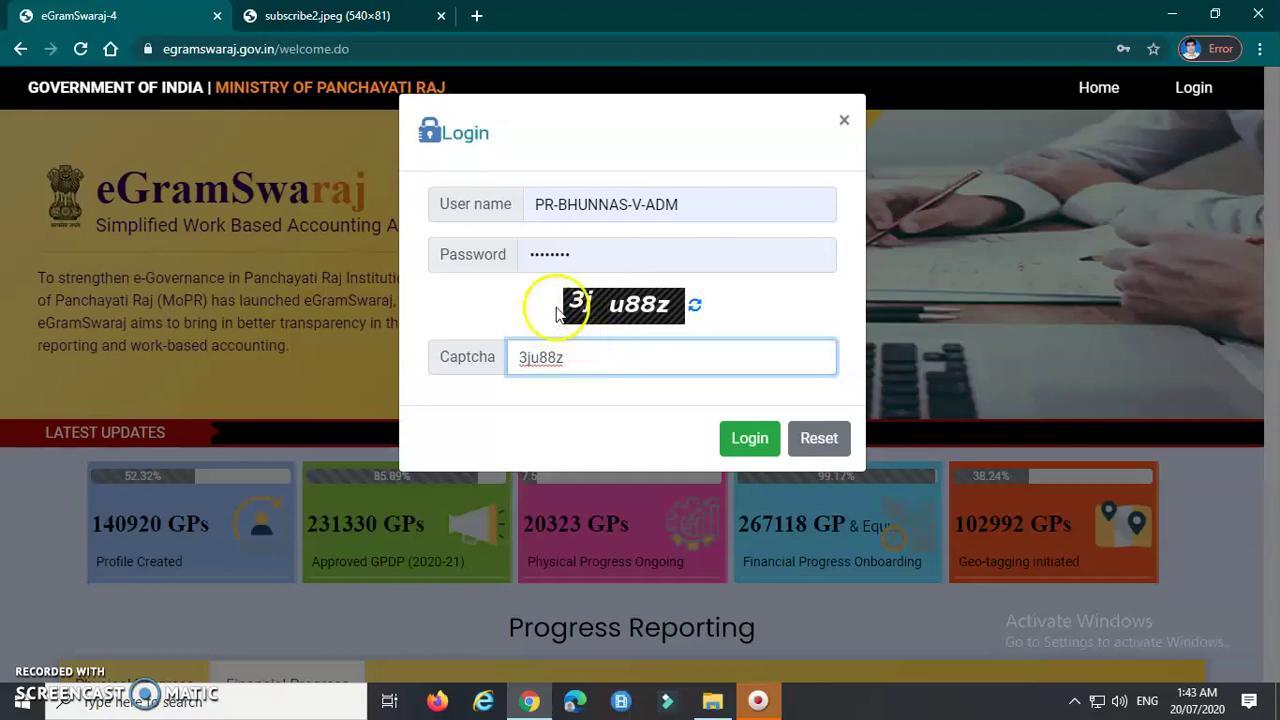
click(748, 448)
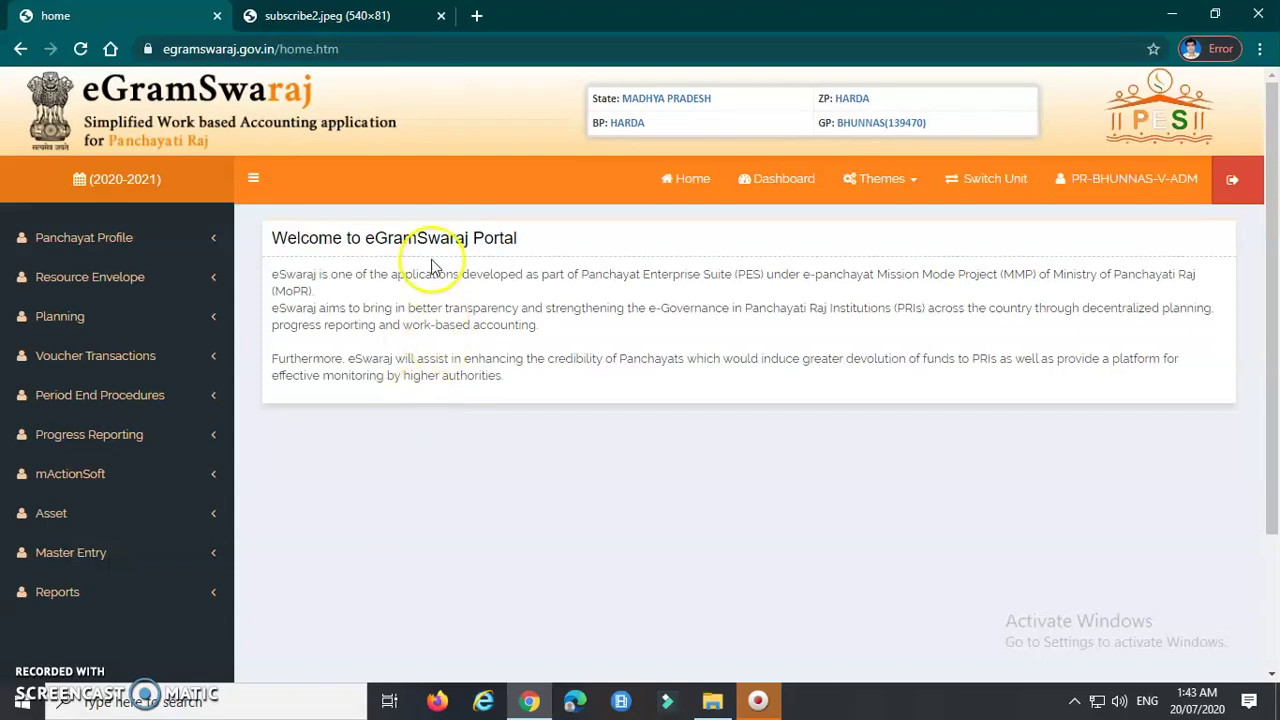
click(325, 16)
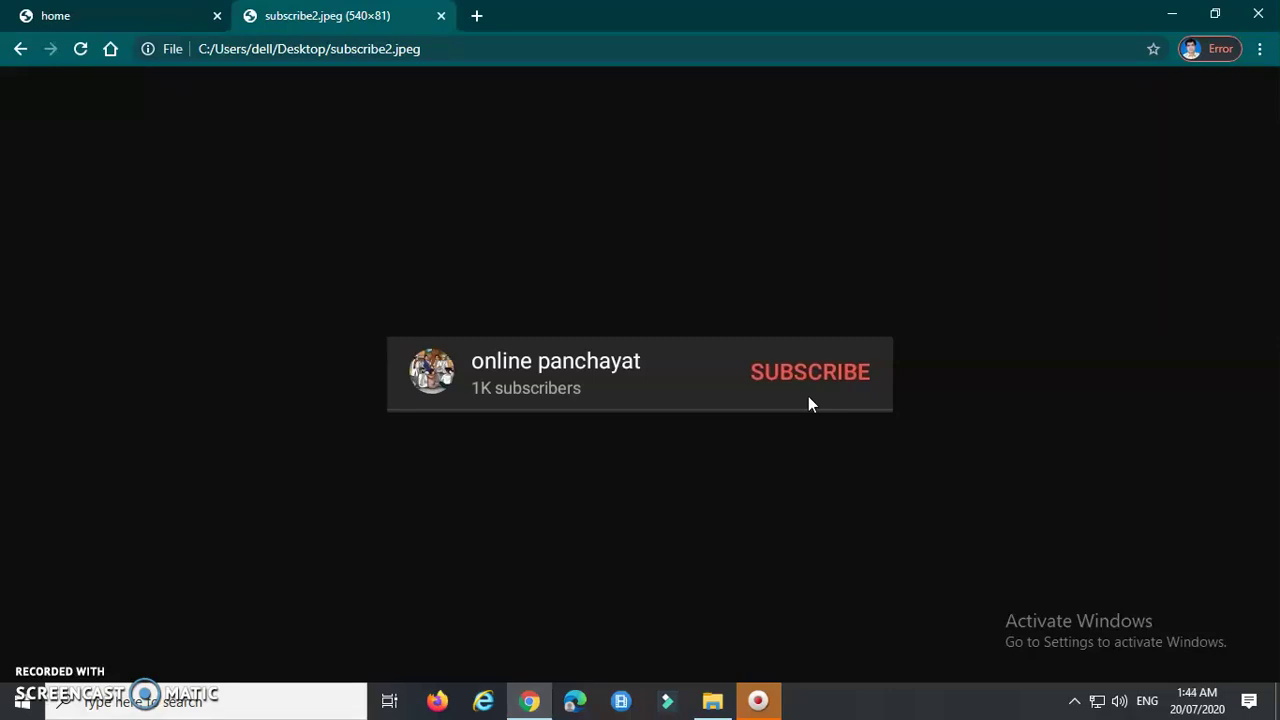
click(157, 17)
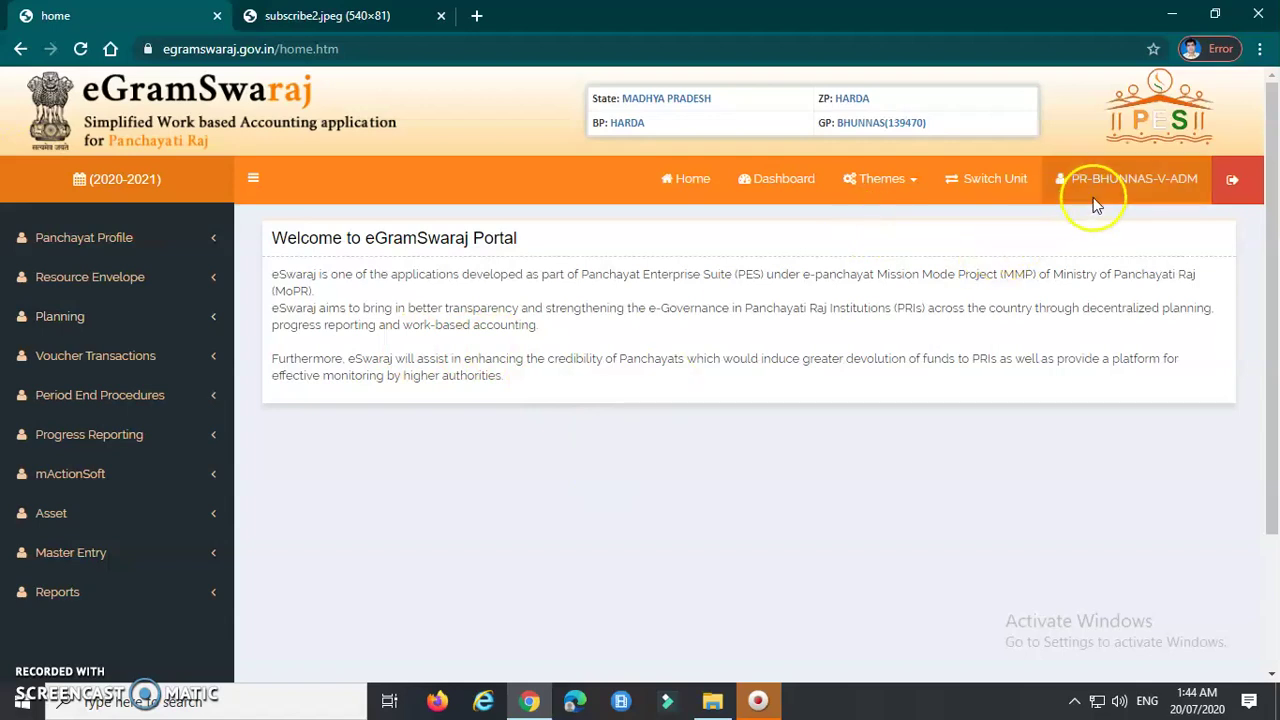
Open the Add Activity form of the planning module.
scroll(297, 370, down, 2)
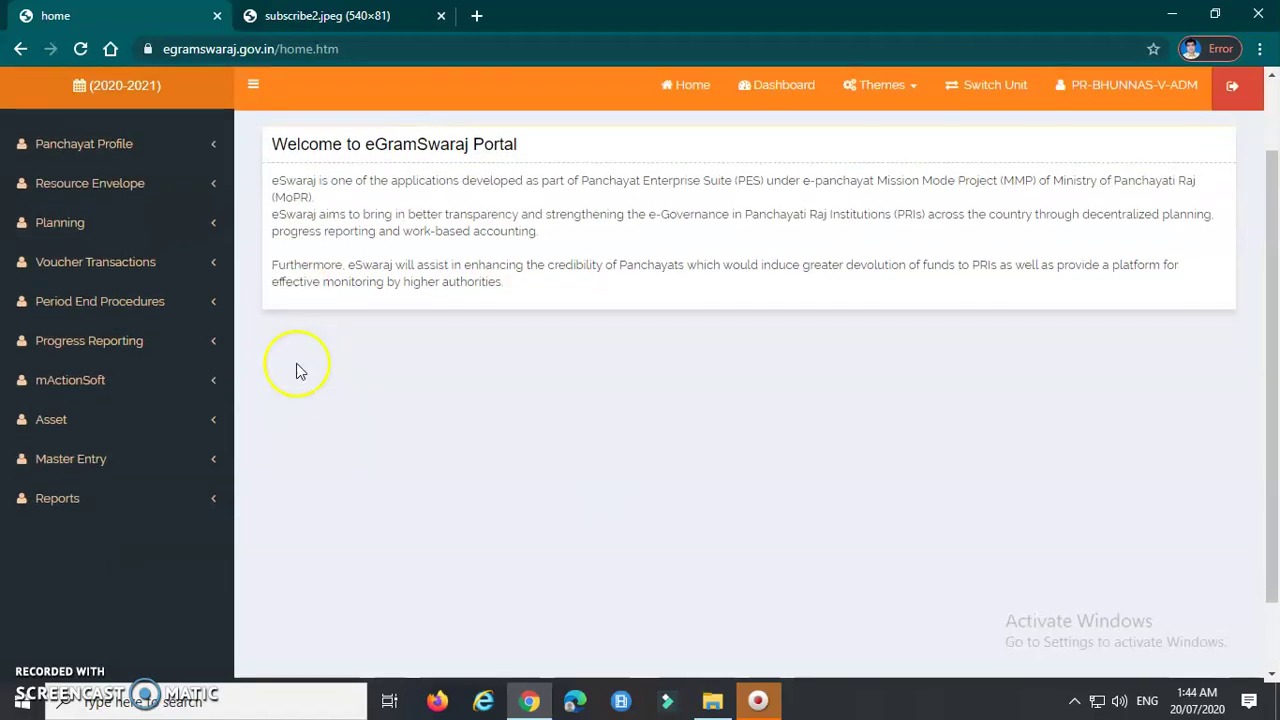
click(58, 228)
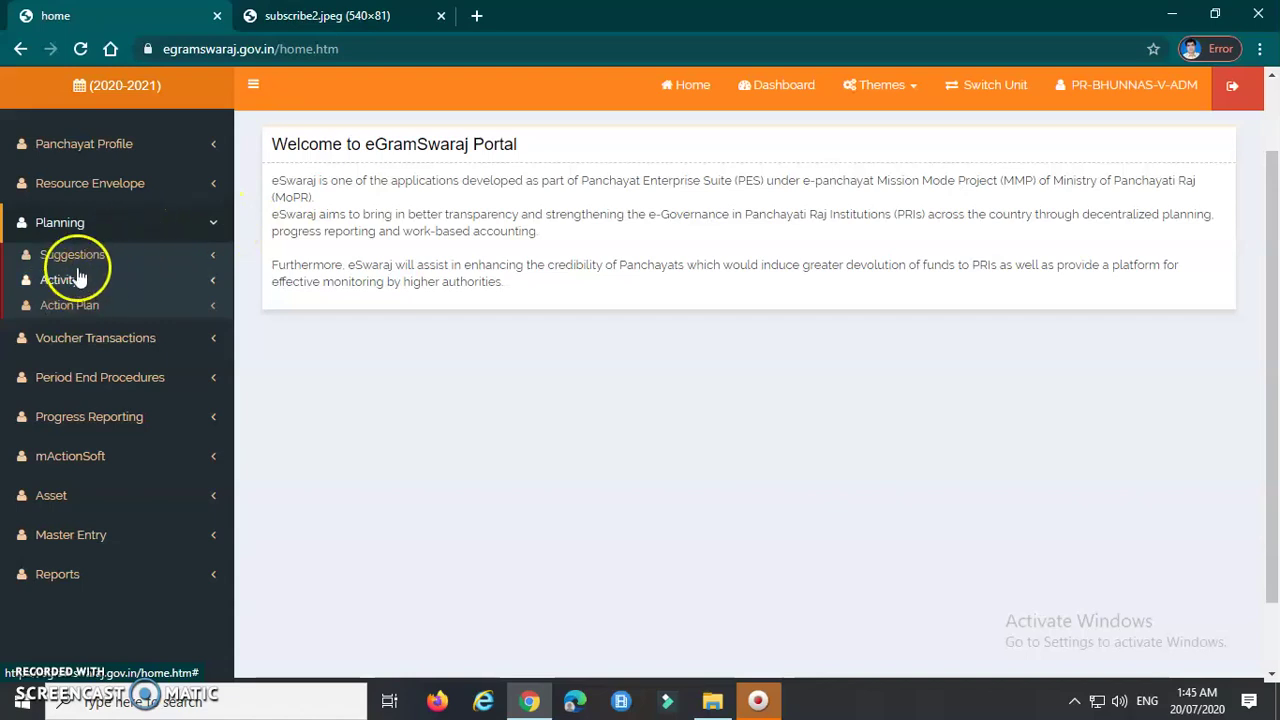
click(60, 285)
click(60, 285)
click(60, 285)
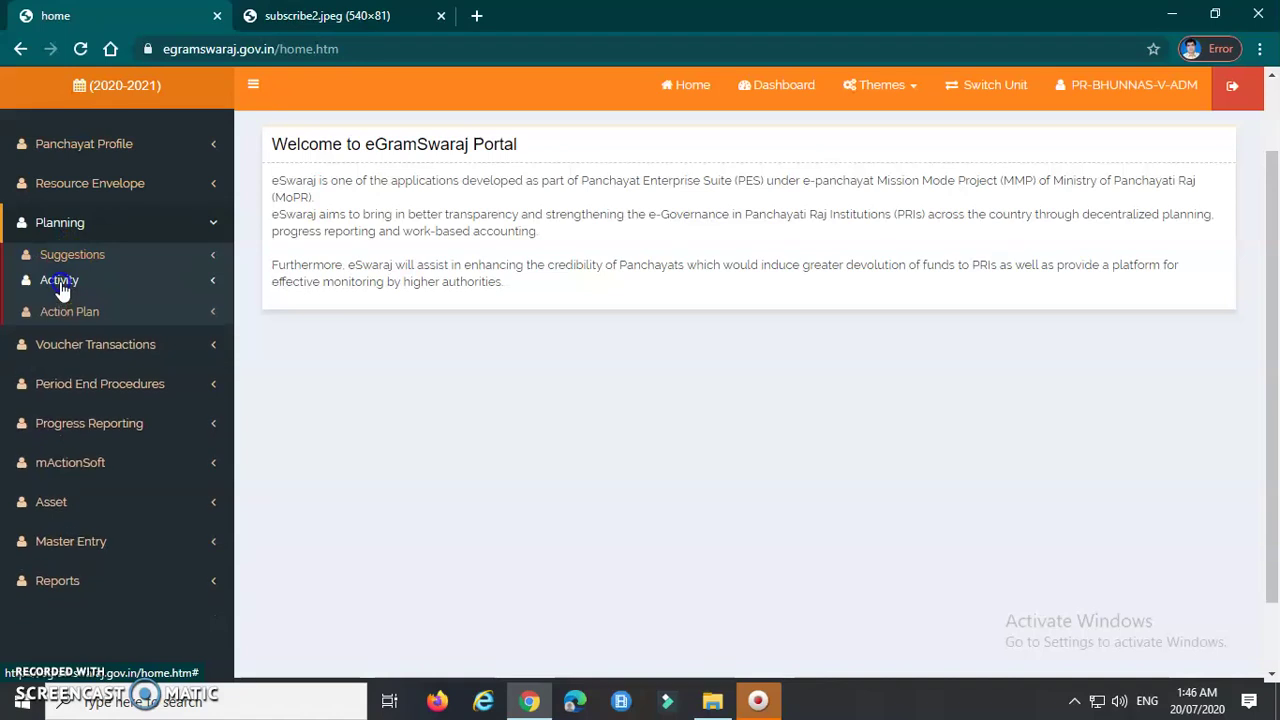
click(69, 306)
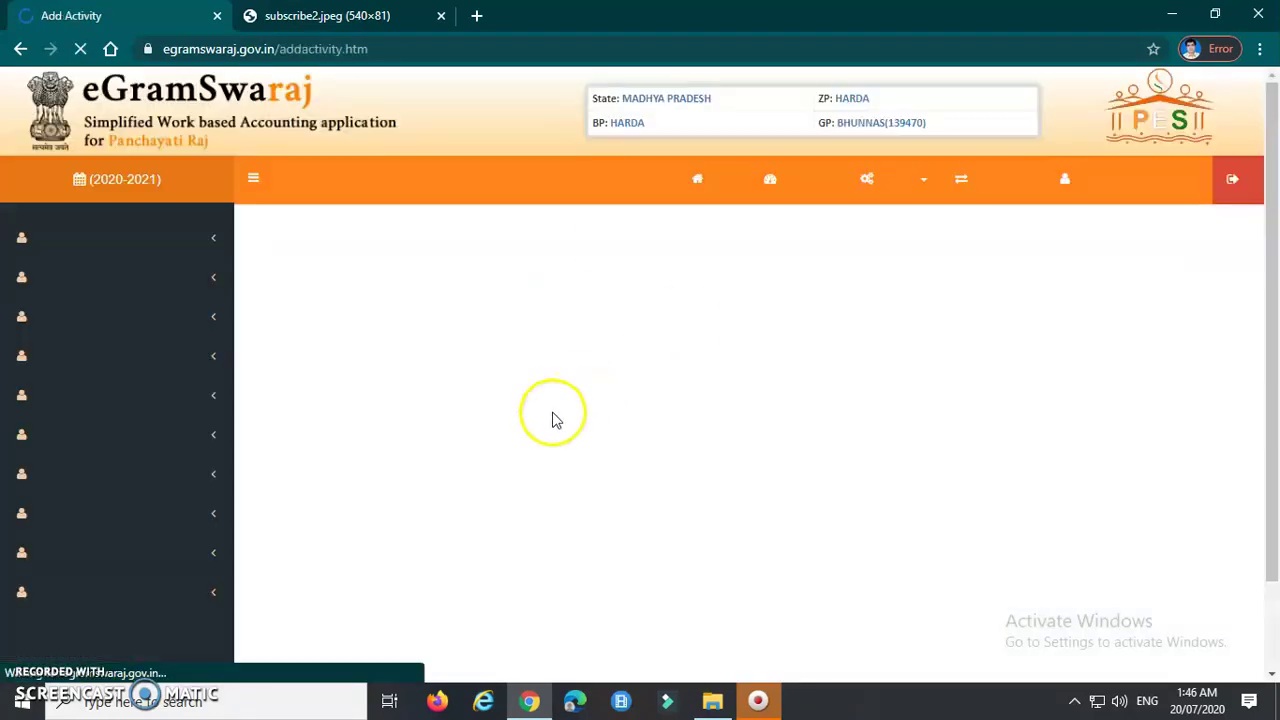
mouse_move(380, 230)
mouse_down()
mouse_move(263, 230)
mouse_move(403, 234)
mouse_up()
click(424, 233)
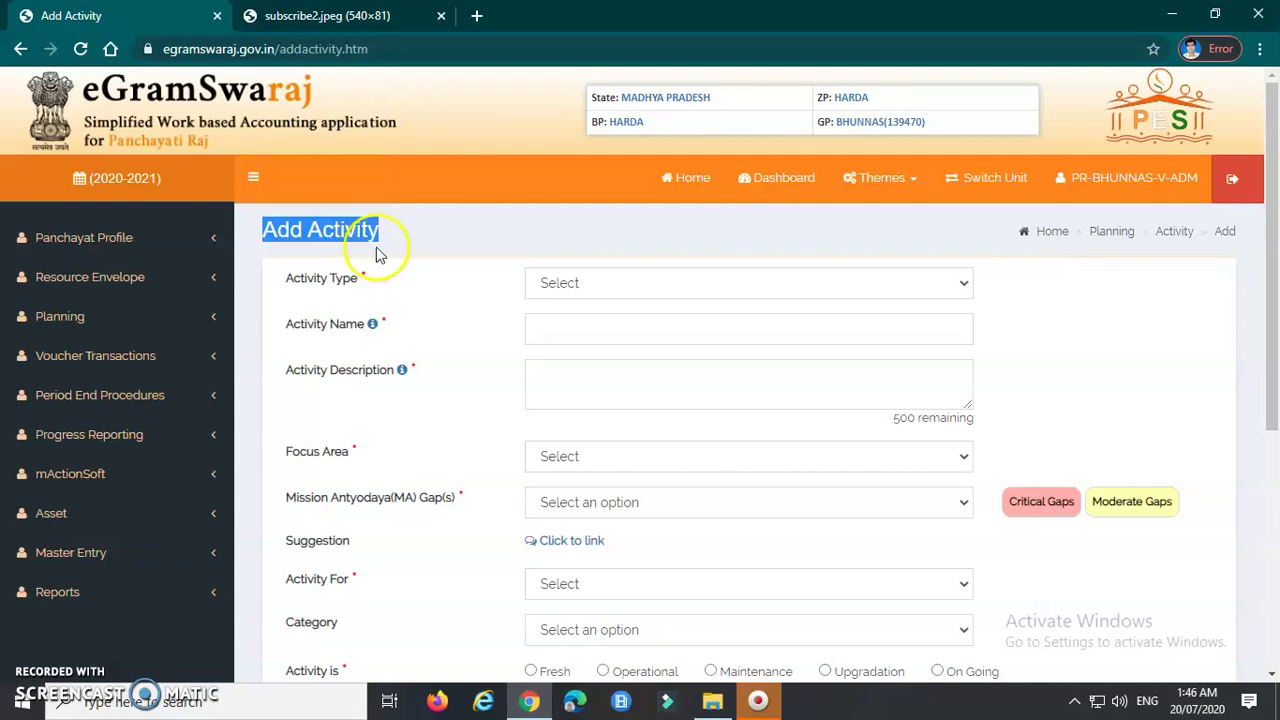
Set the new activity's type to Public Works.
scroll(305, 230, down, 1)
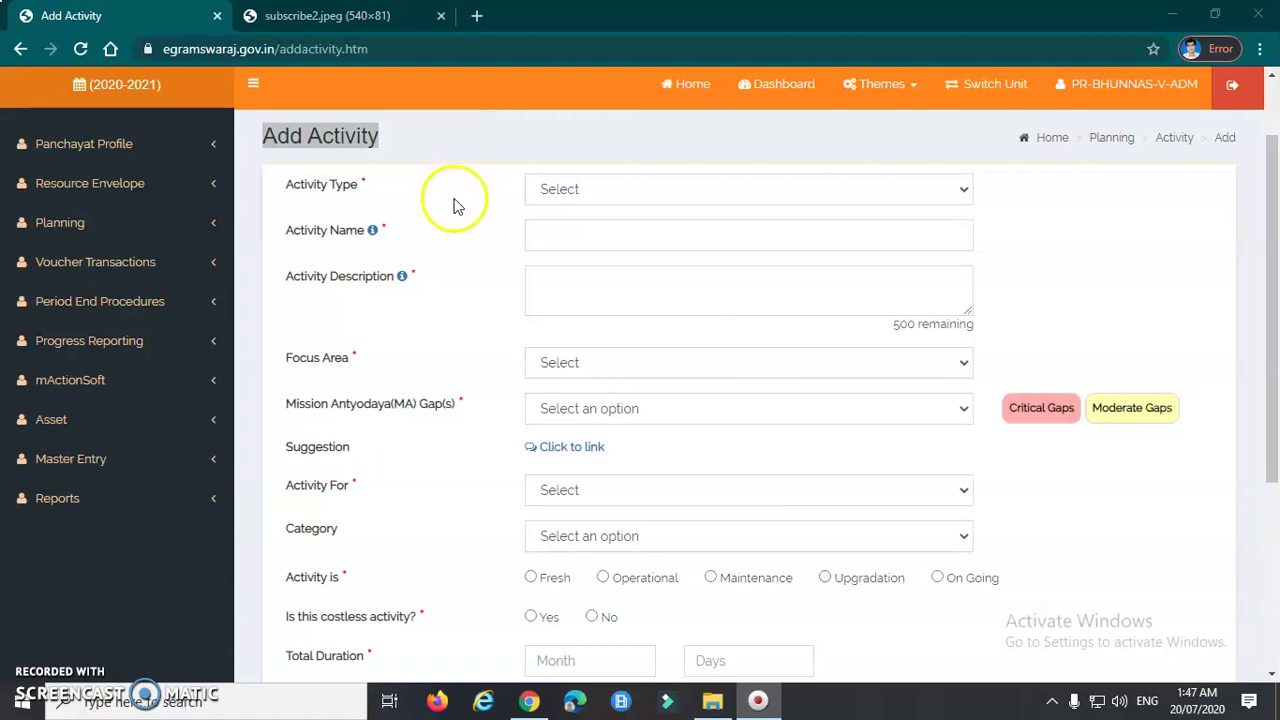
drag(284, 185, 420, 197)
click(612, 195)
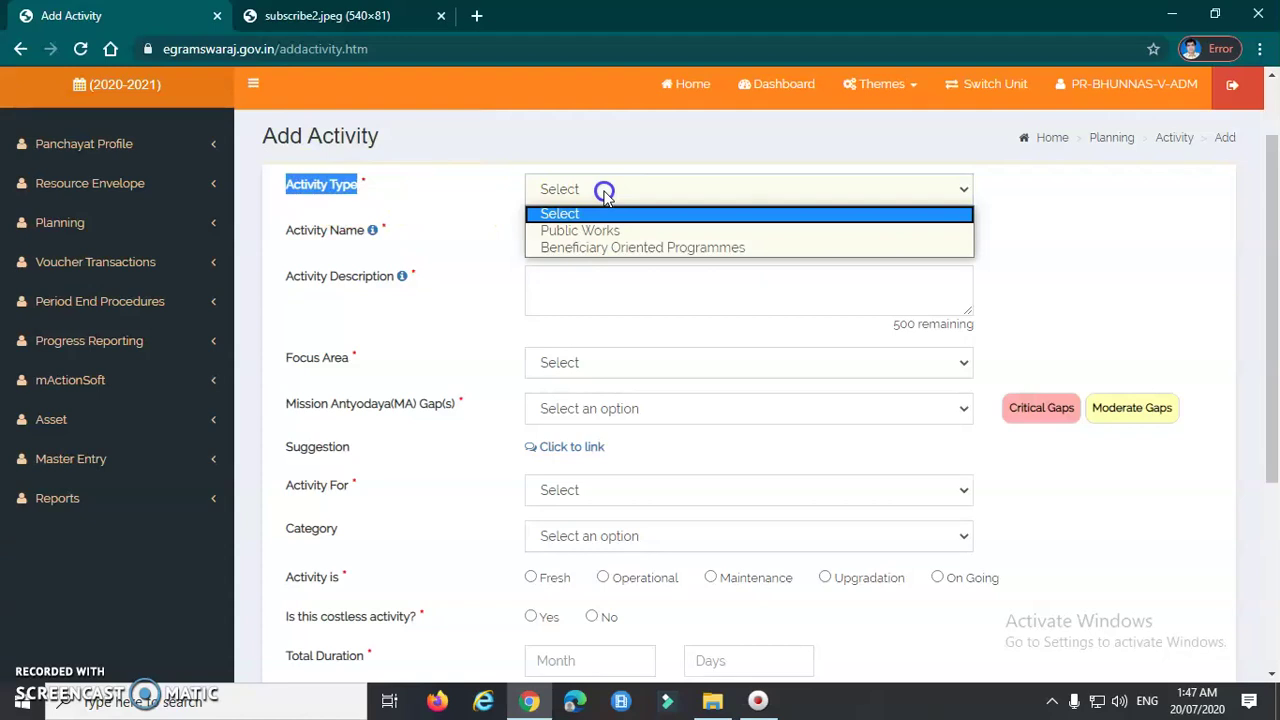
click(578, 234)
click(415, 238)
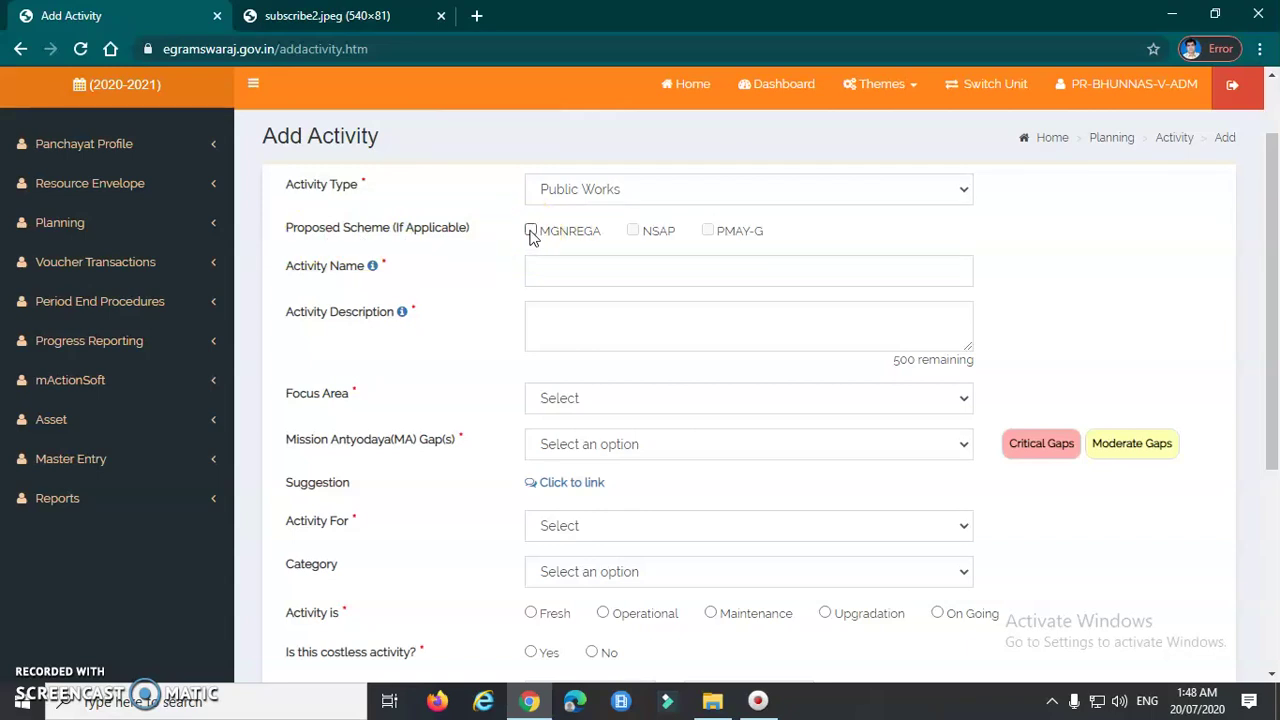
Enter "gram bhunnas me 45 meter CC road Nirman karya" as the activity name.
click(566, 275)
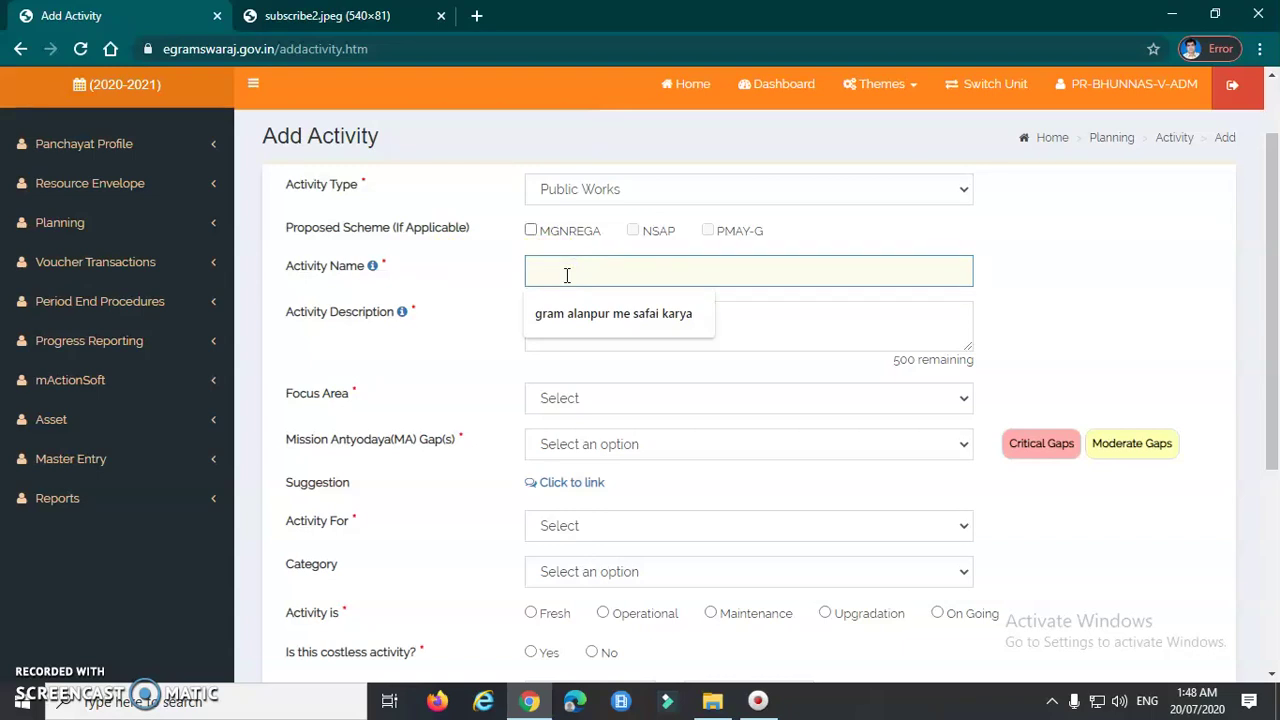
text(gram bhunnas )
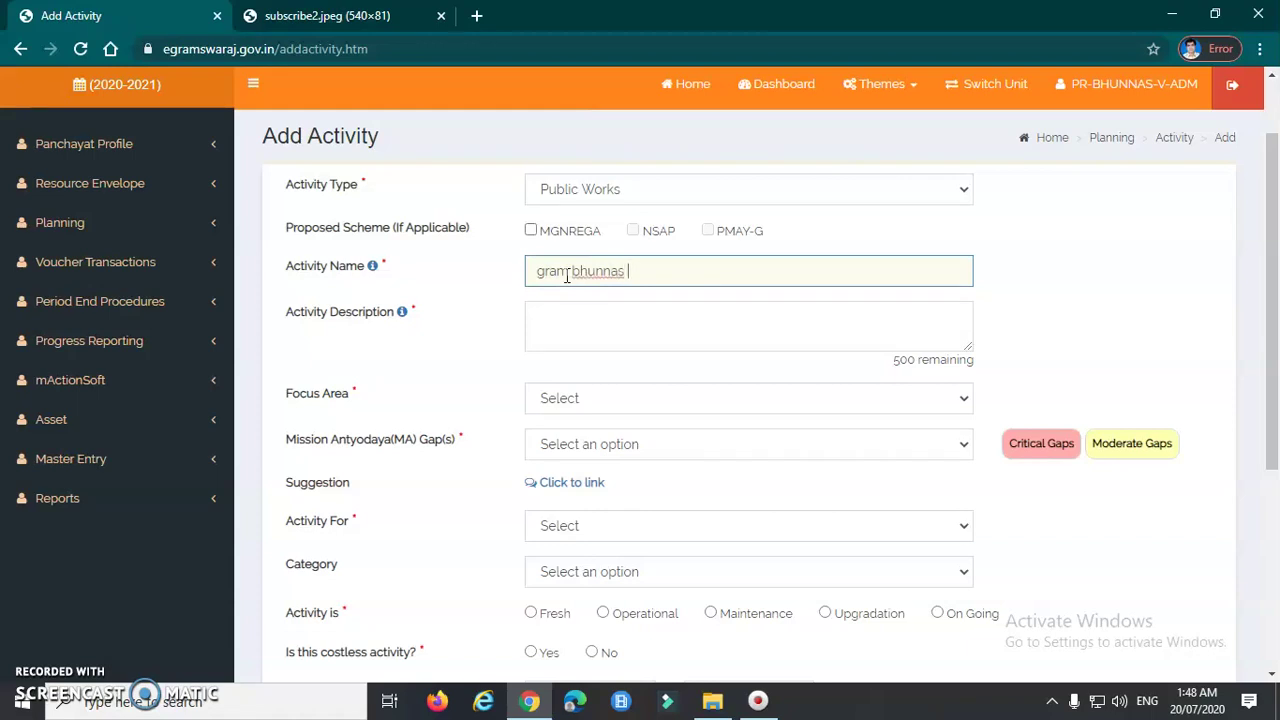
text(me CC road Nirman)
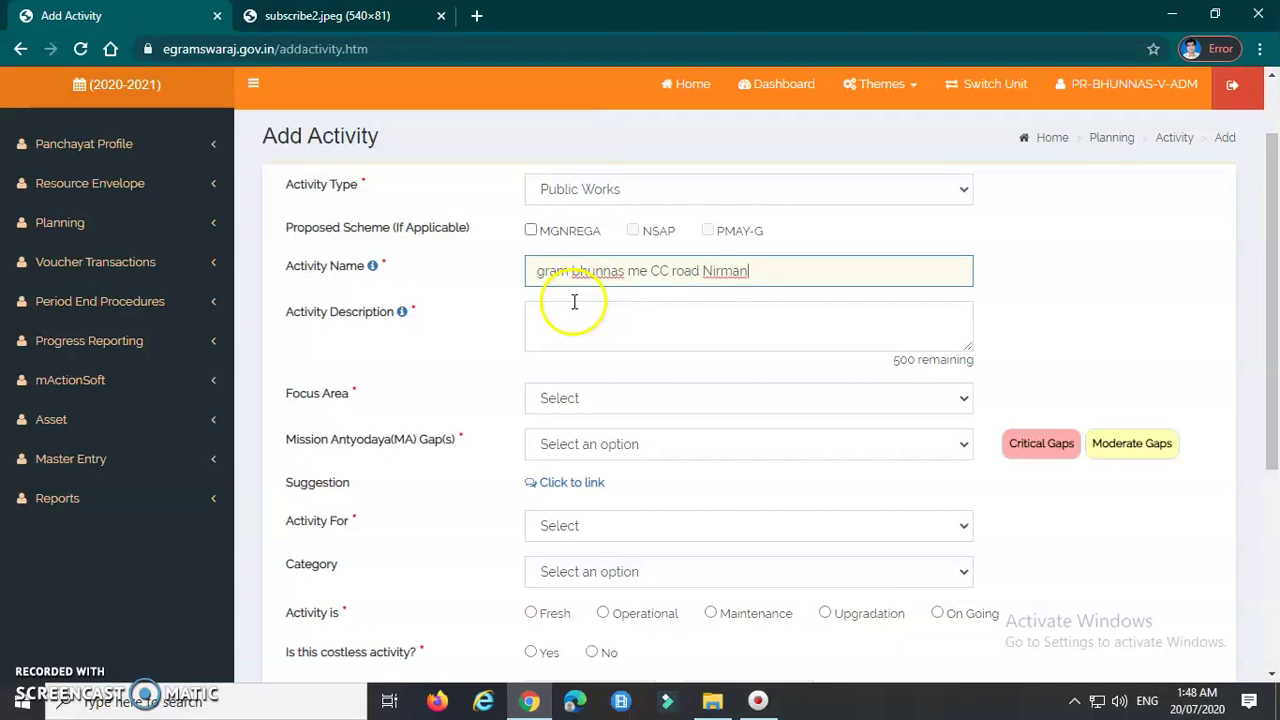
key(ctrl+a)
click(650, 273)
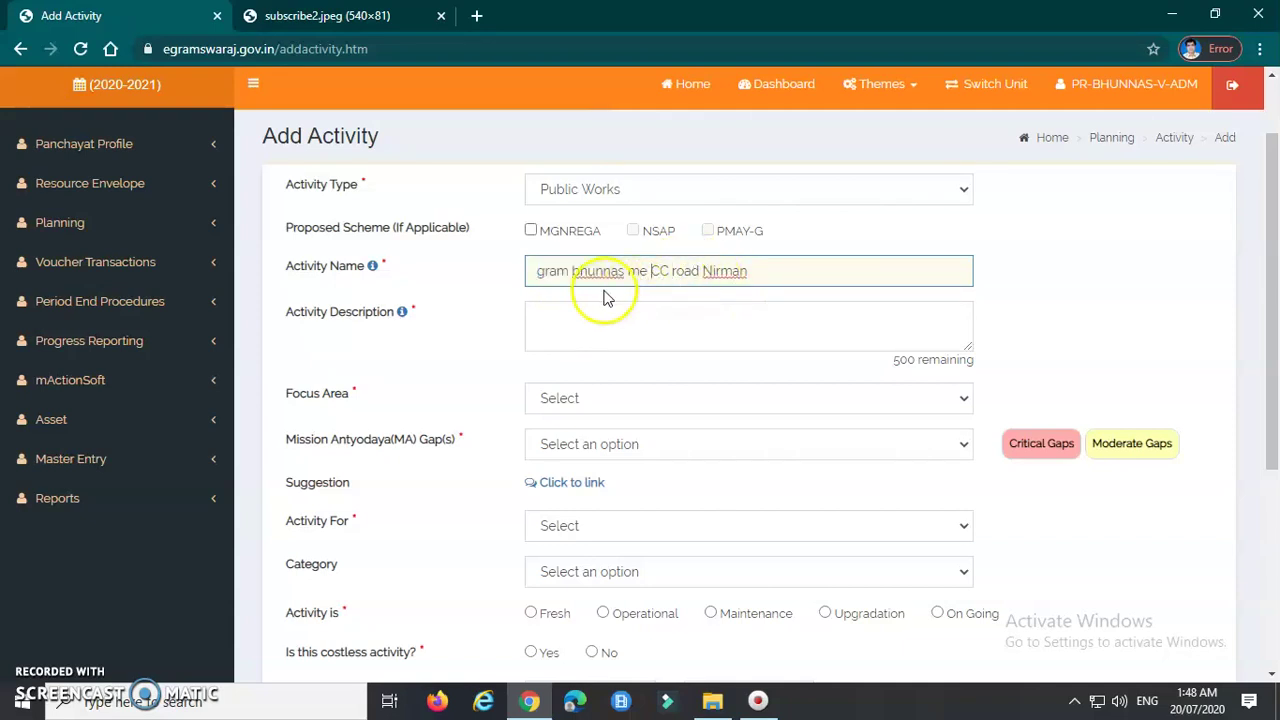
text(45 )
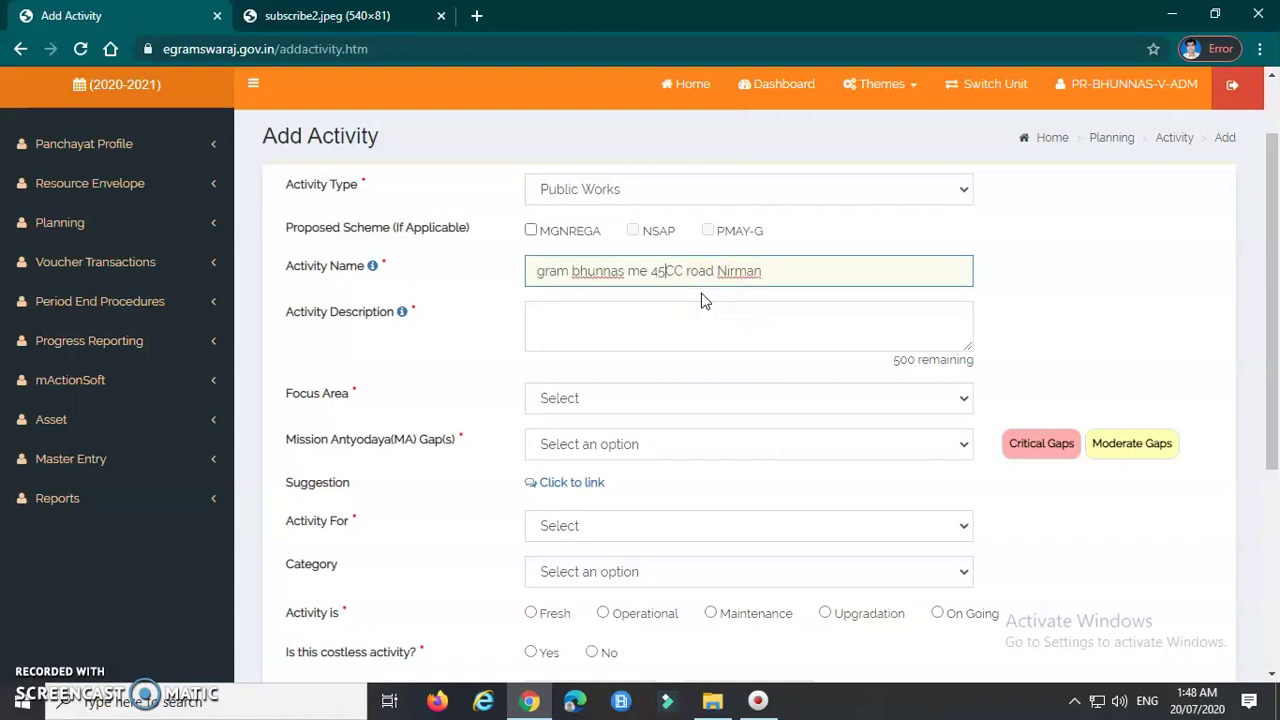
text(meter)
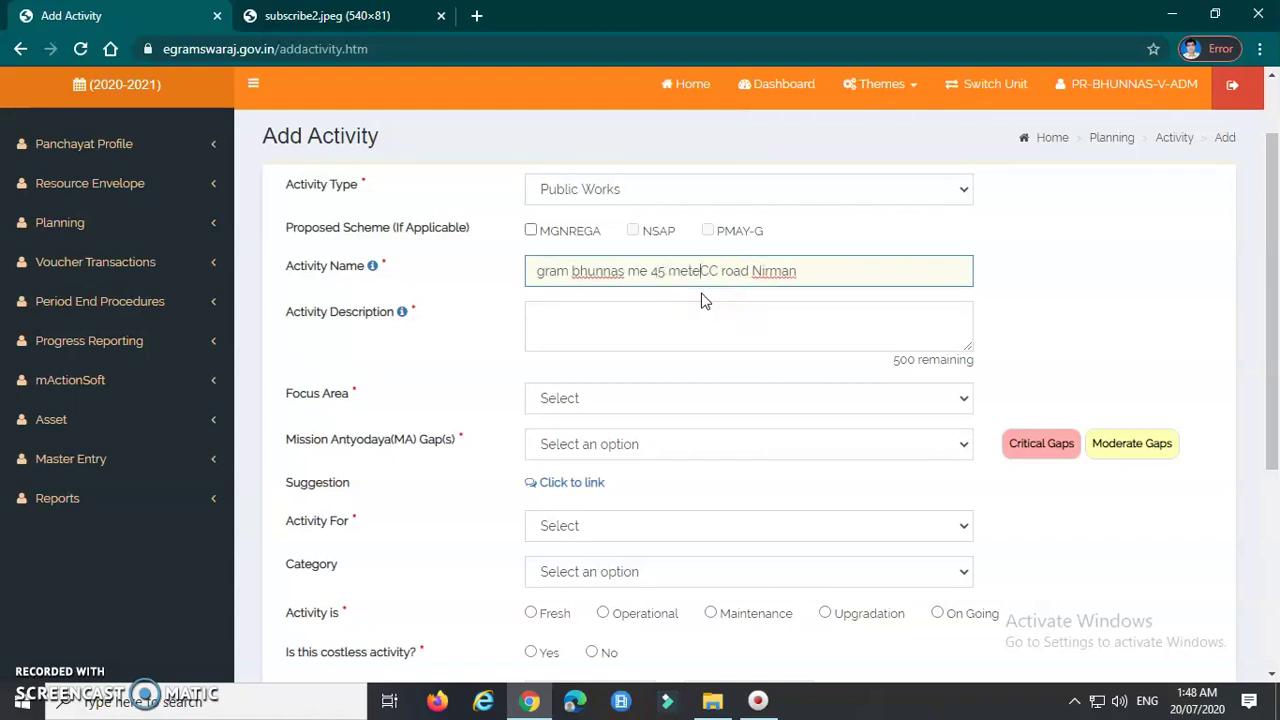
click(789, 271)
drag(531, 271, 801, 262)
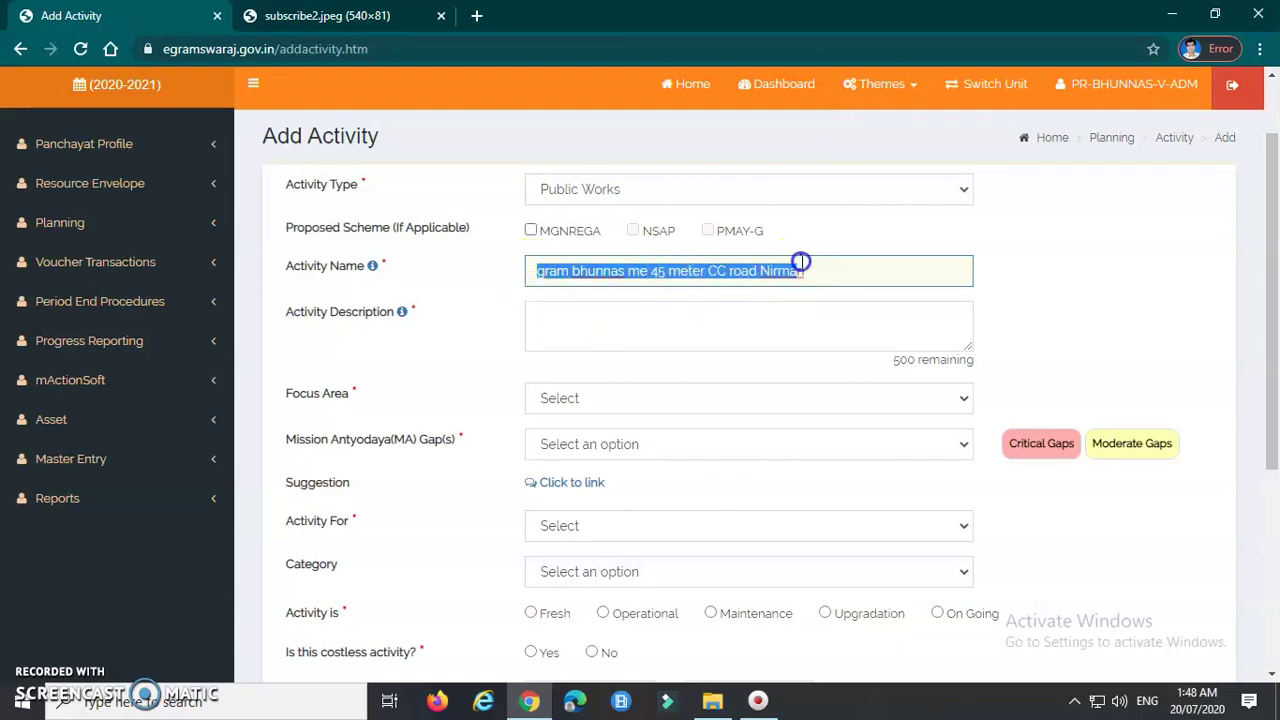
click(846, 271)
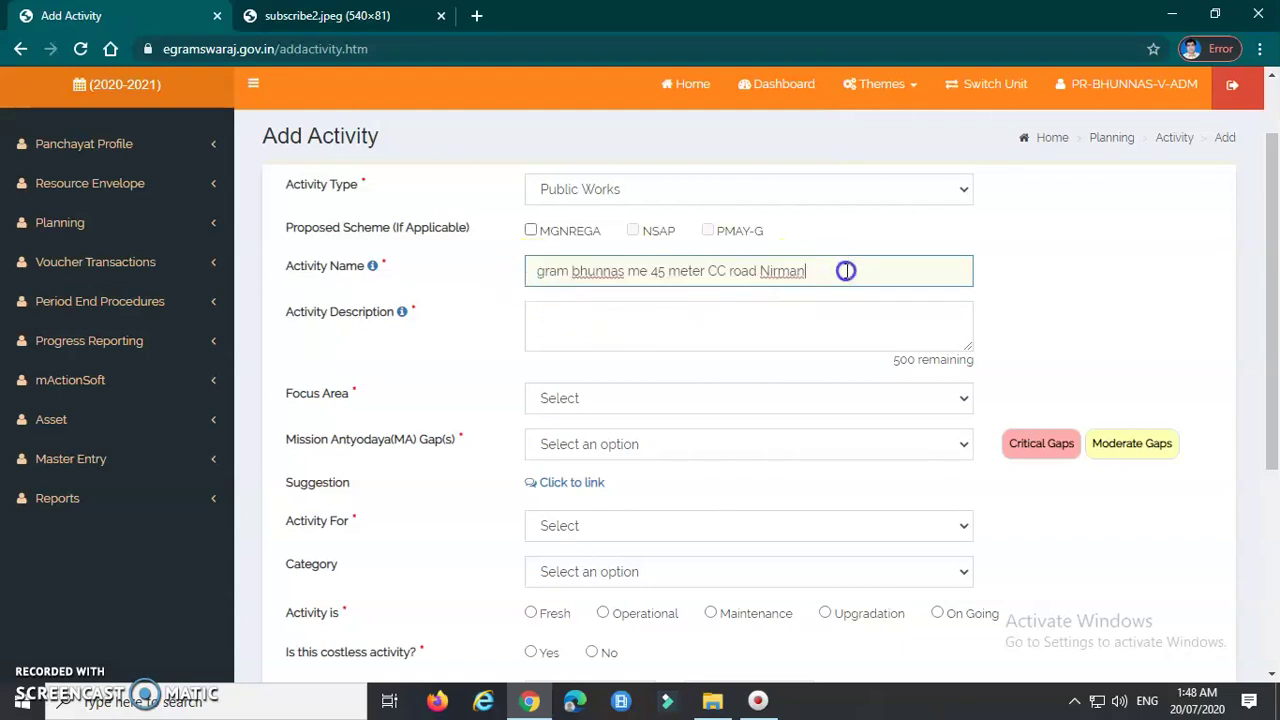
text(karya)
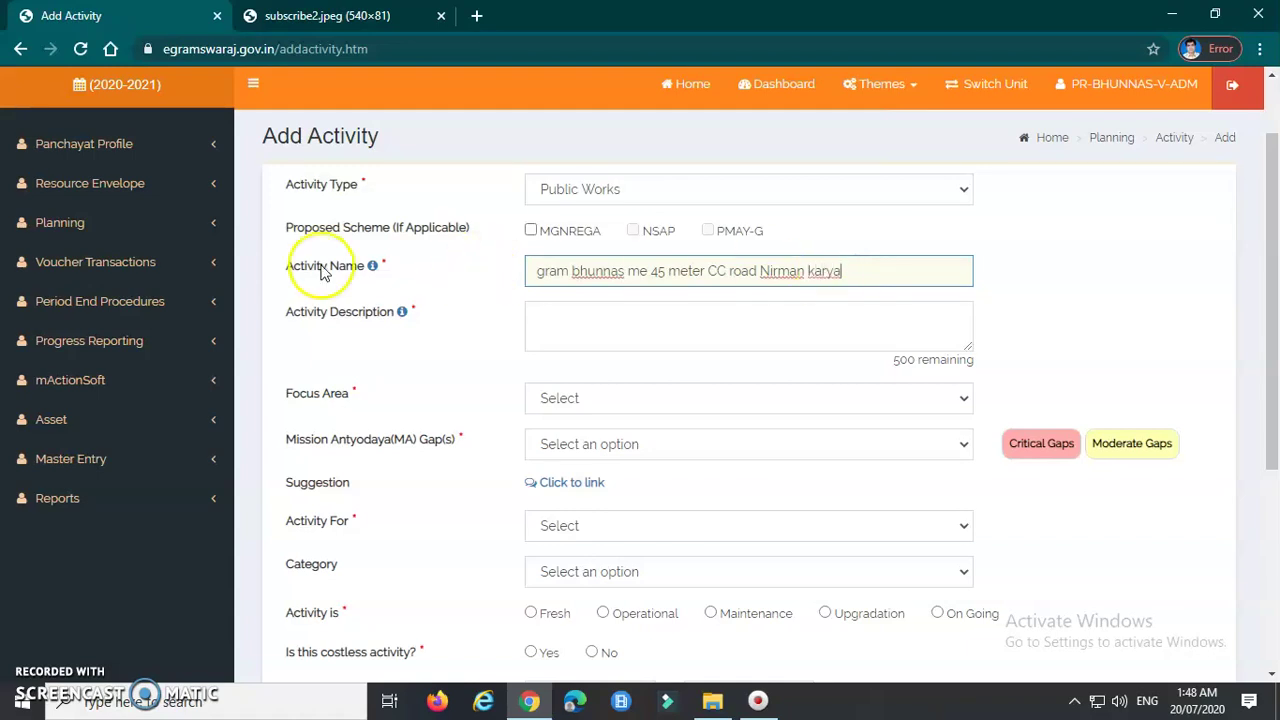
Copy the full activity name into the activity description.
key(ctrl+a)
key(ctrl+c)
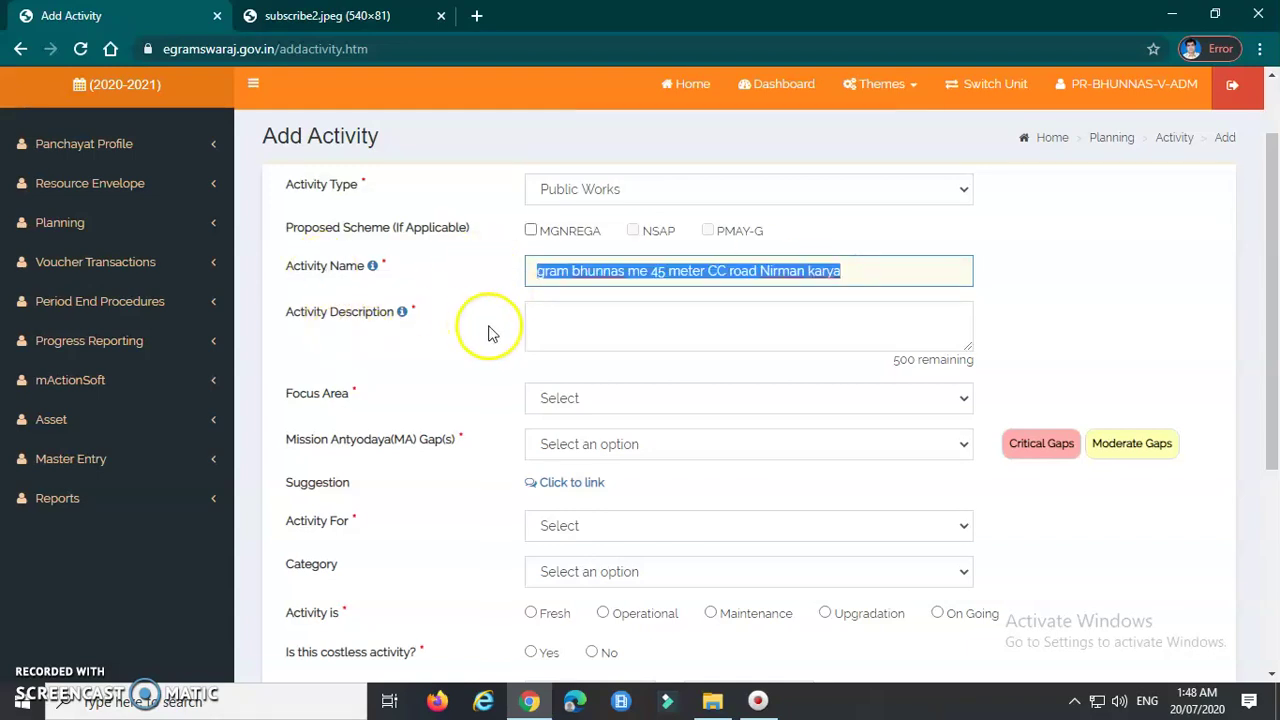
click(624, 336)
key(ctrl+v)
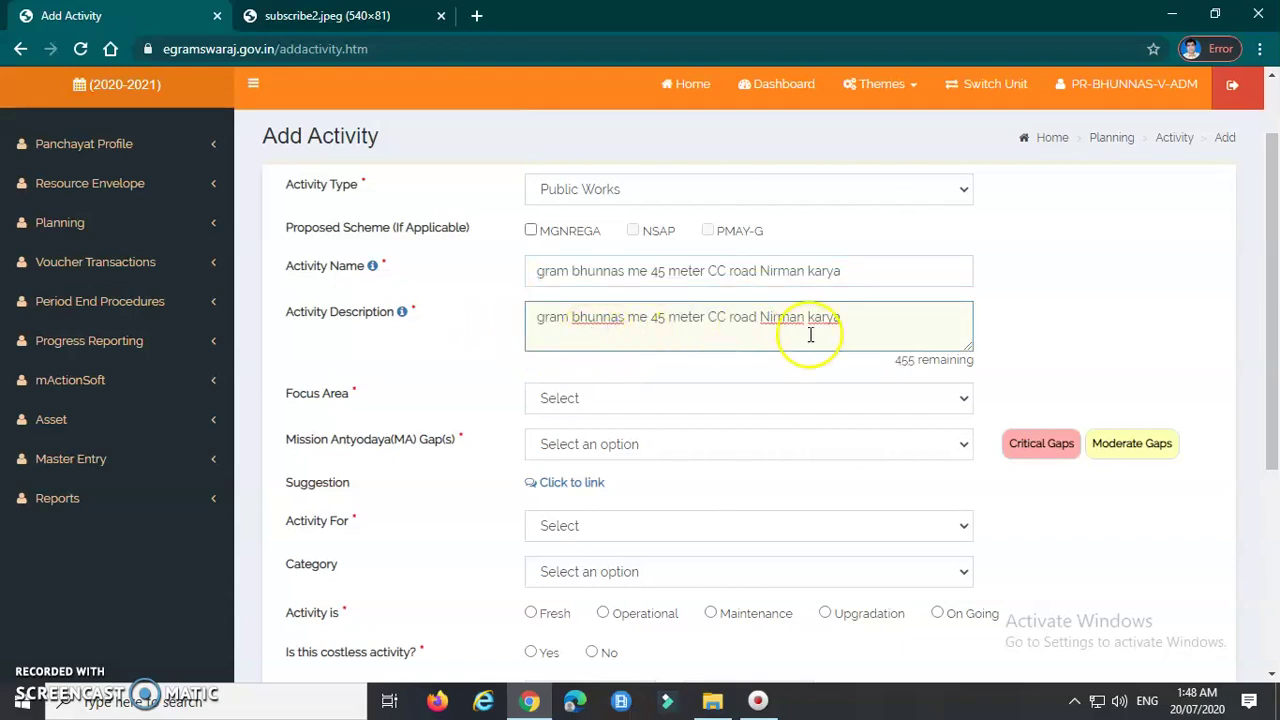
click(879, 330)
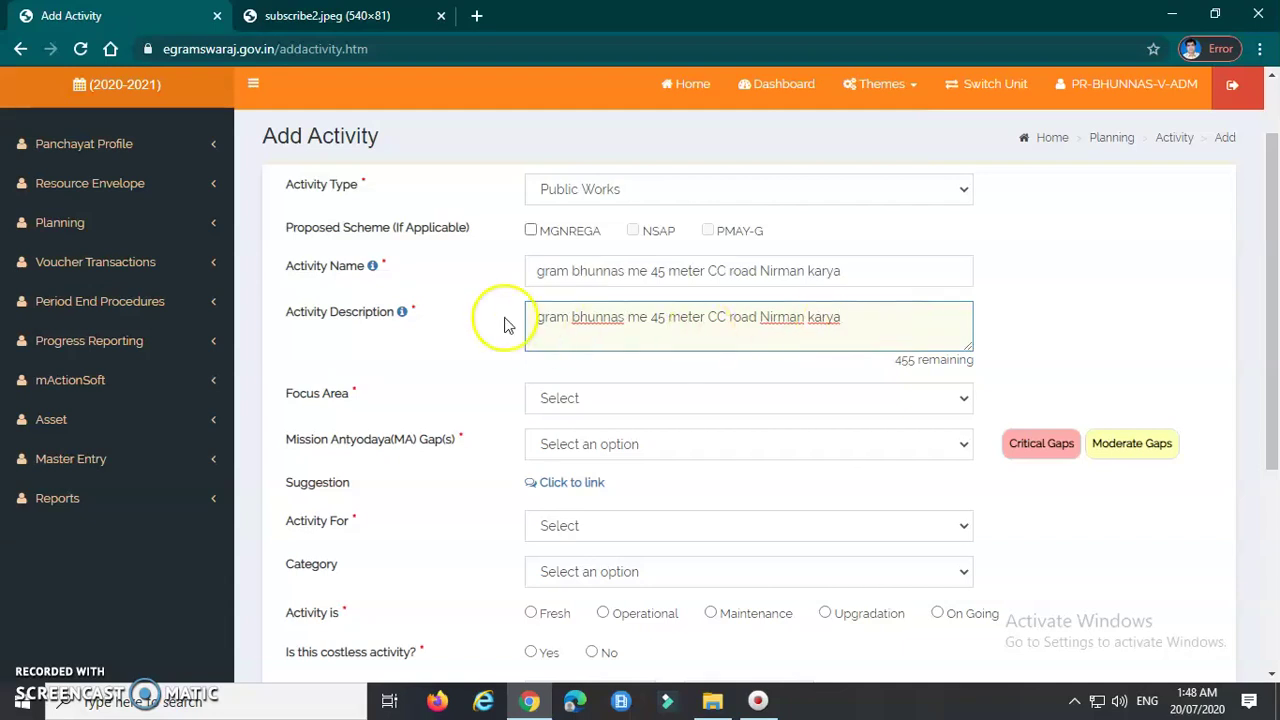
Set the activity's focus area to Roads.
scroll(699, 344, down, 1)
scroll(699, 344, down, 1)
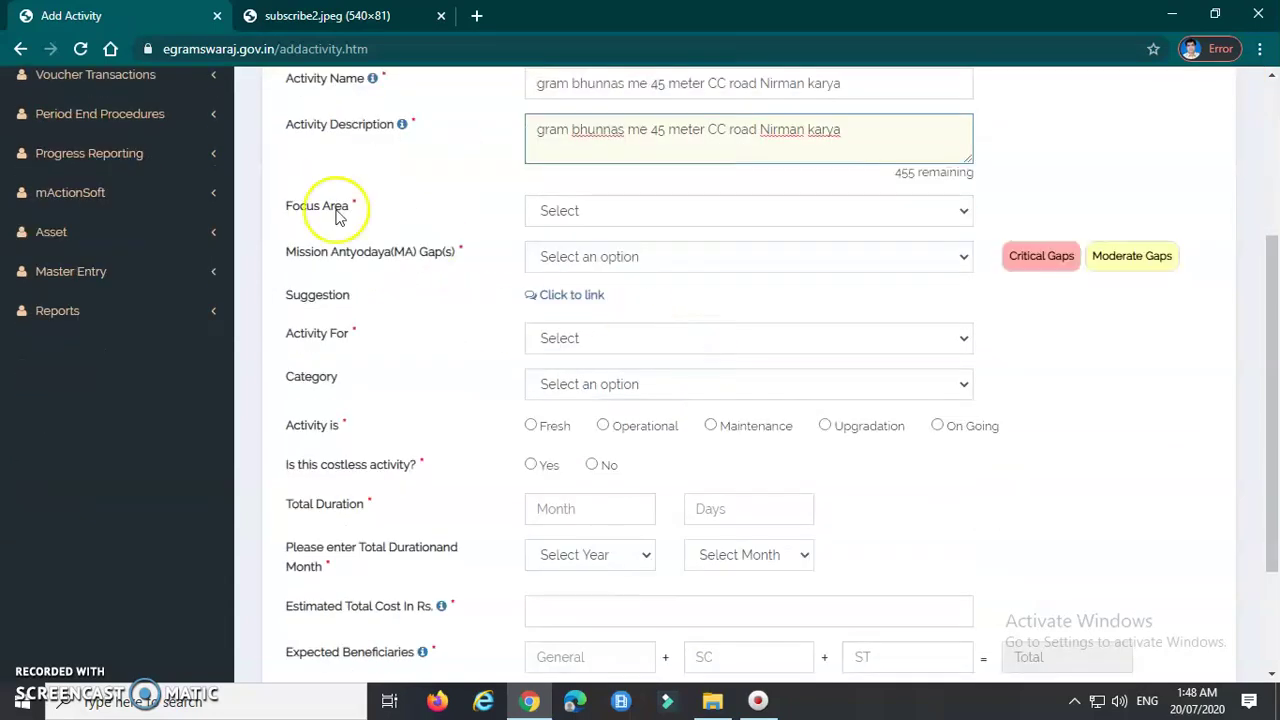
click(596, 212)
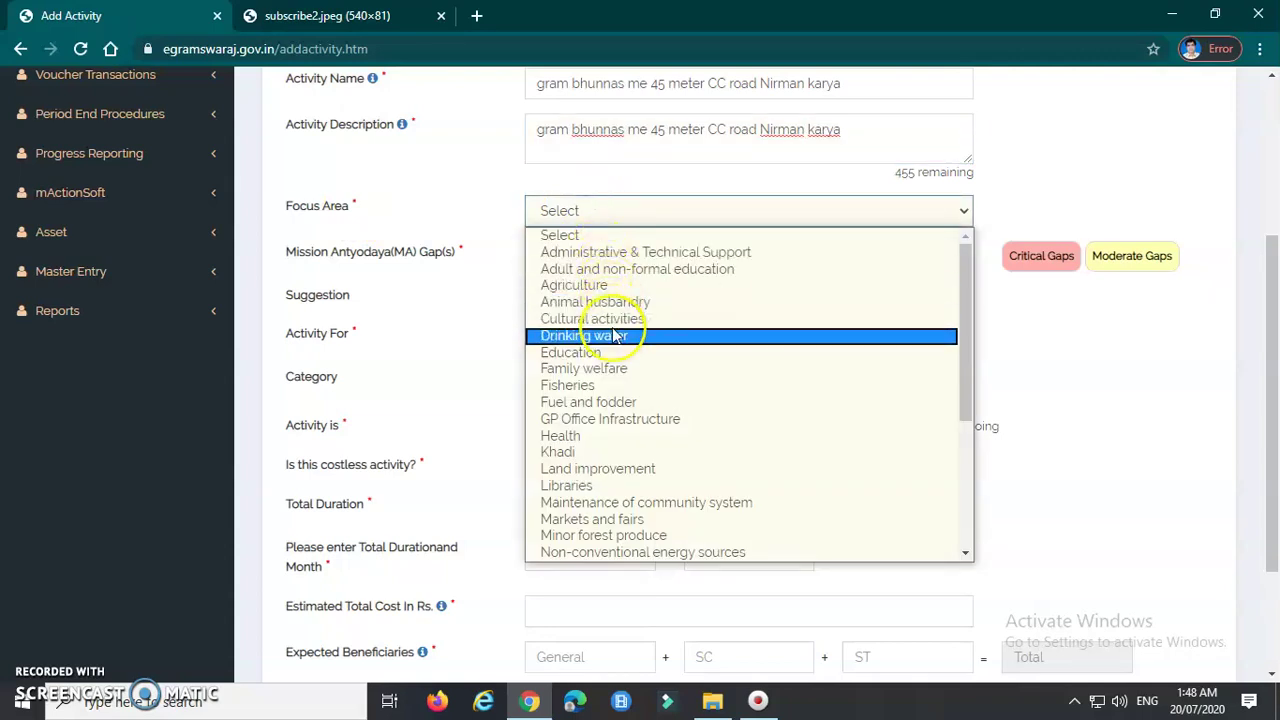
scroll(612, 360, down, 3)
scroll(612, 369, up, 3)
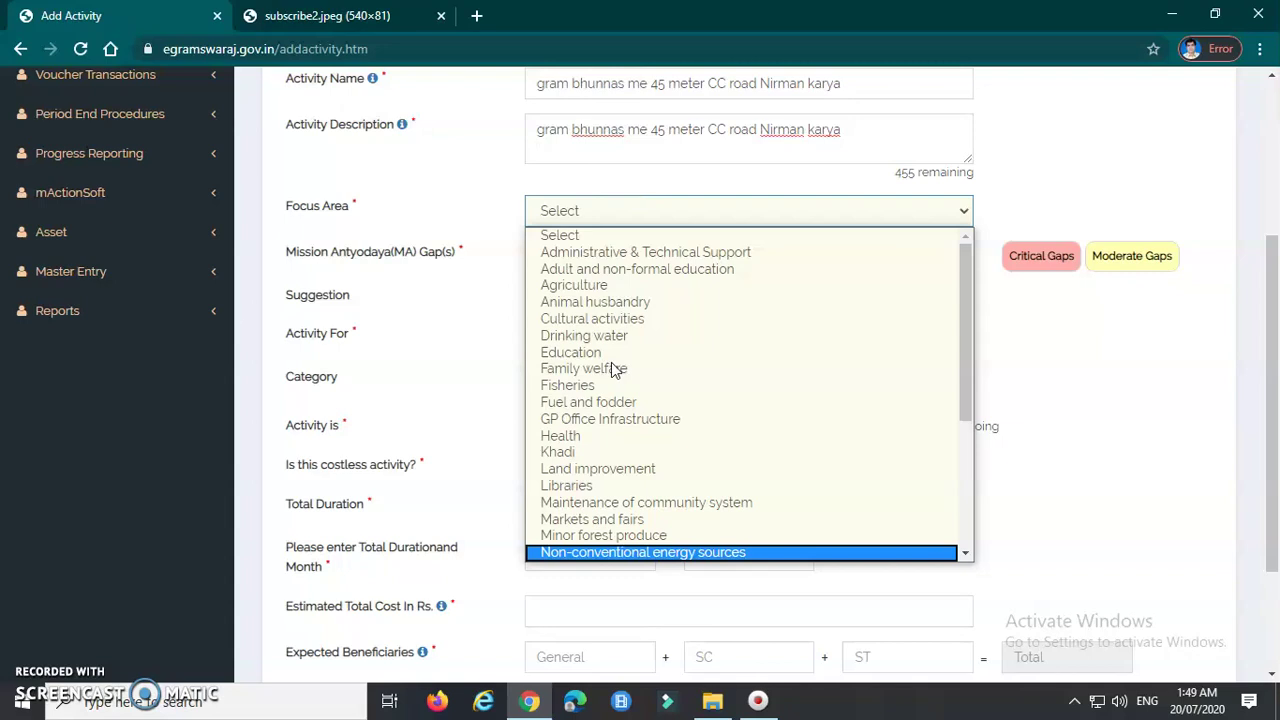
key(r)
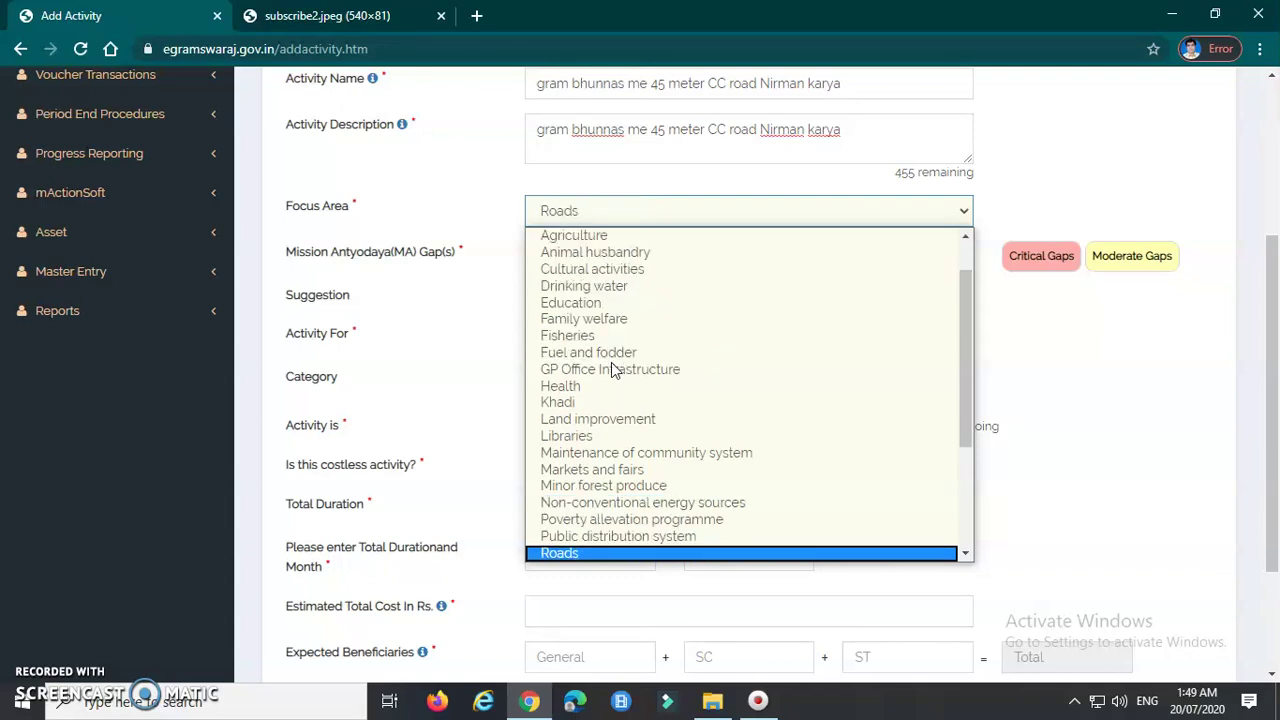
key(Return)
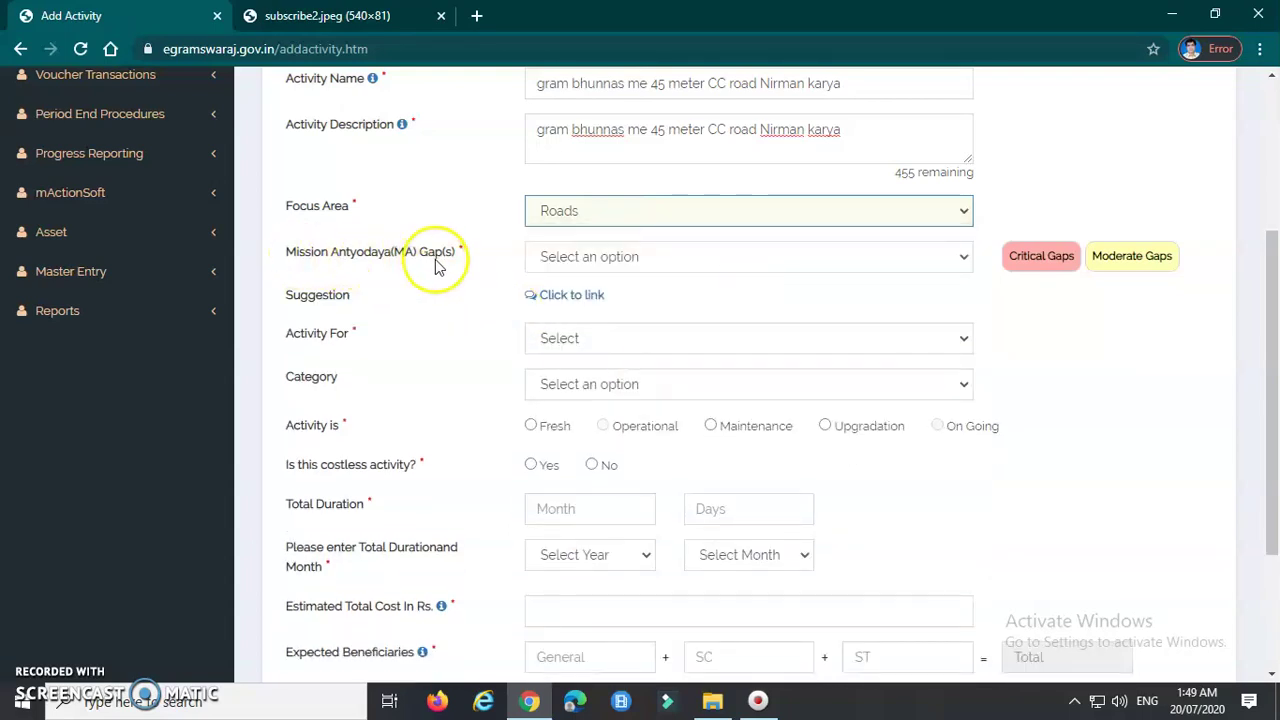
Mark the Mission Antyodaya gap on internal pucca roads (cc/ brick road) and set Activity For to GEN.
click(568, 262)
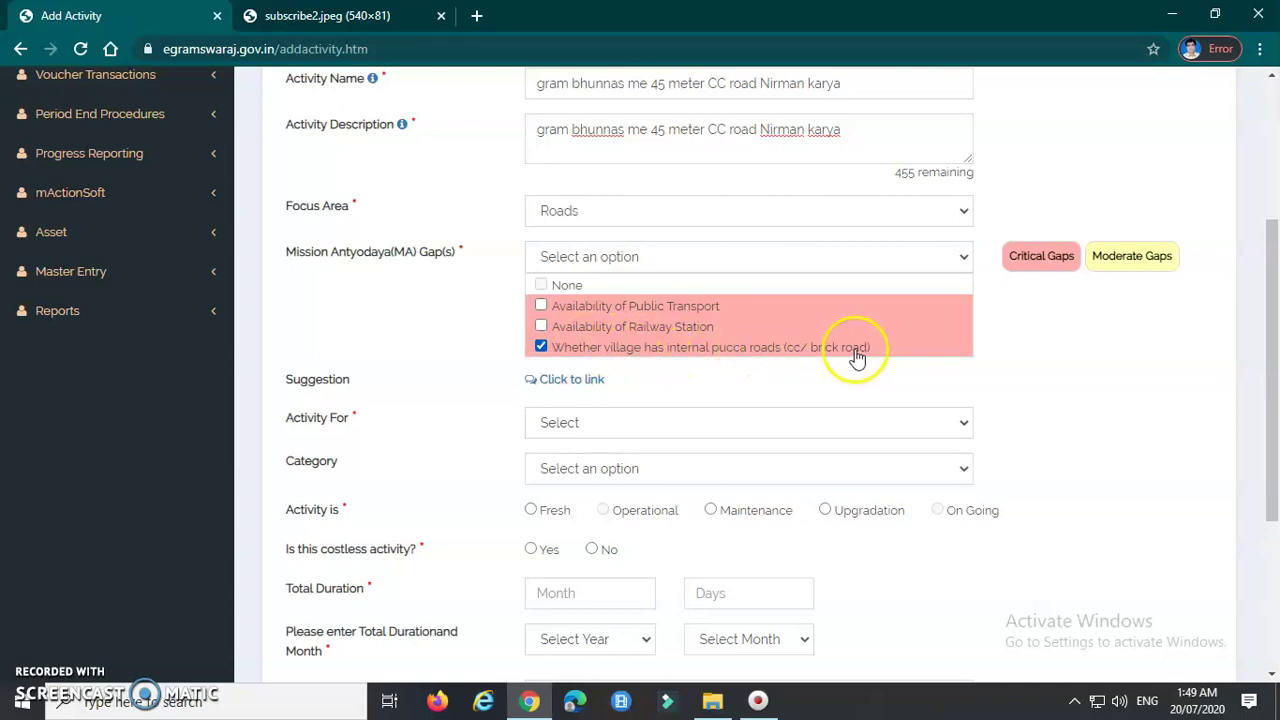
scroll(445, 330, down, 1)
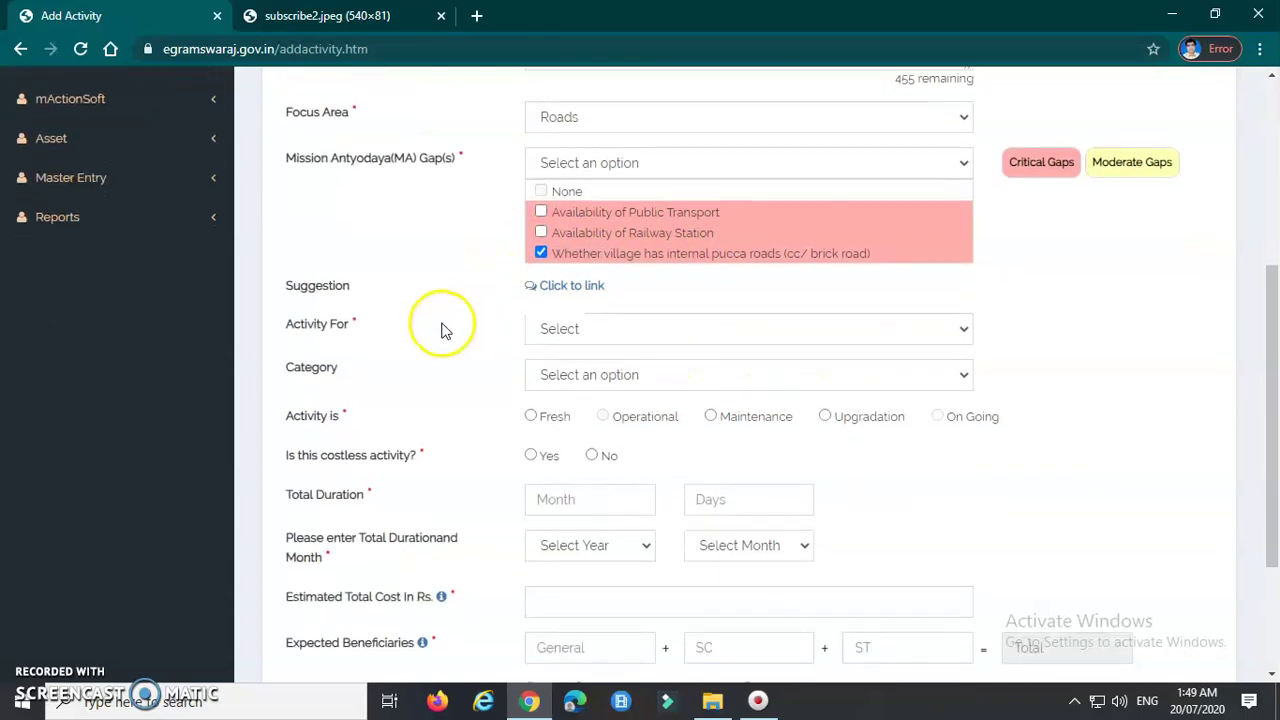
scroll(362, 336, down, 2)
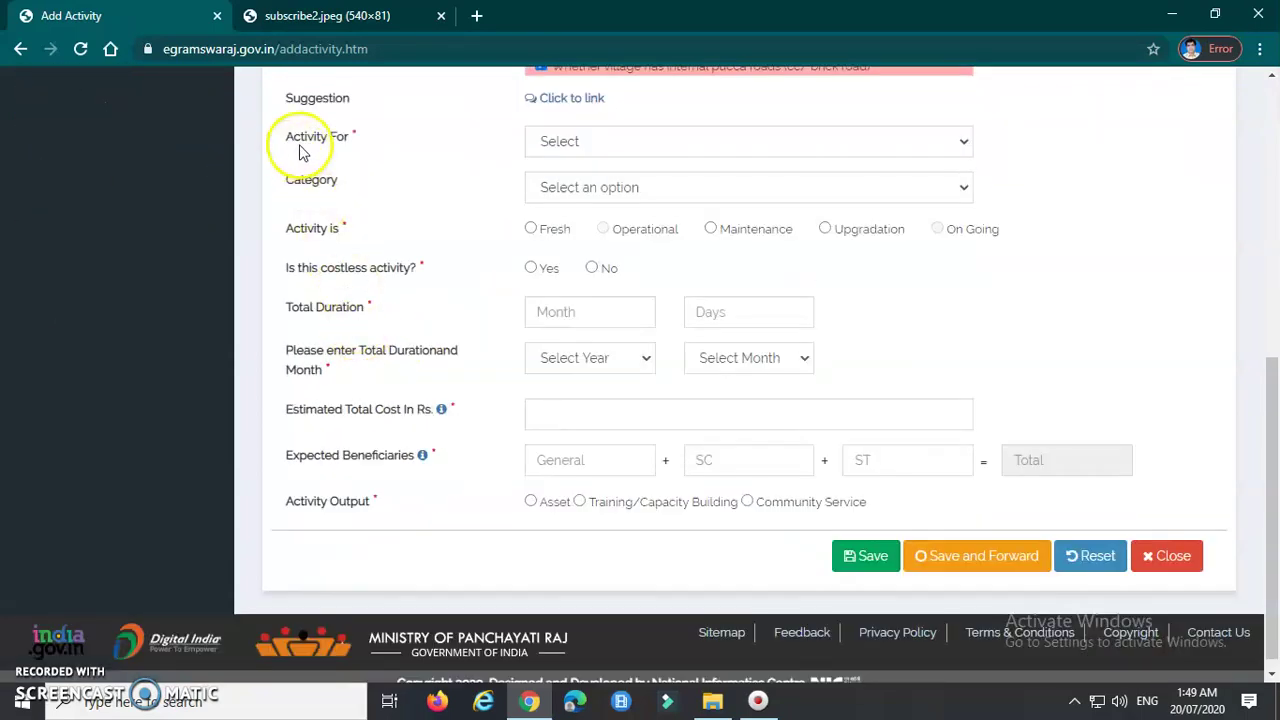
click(563, 142)
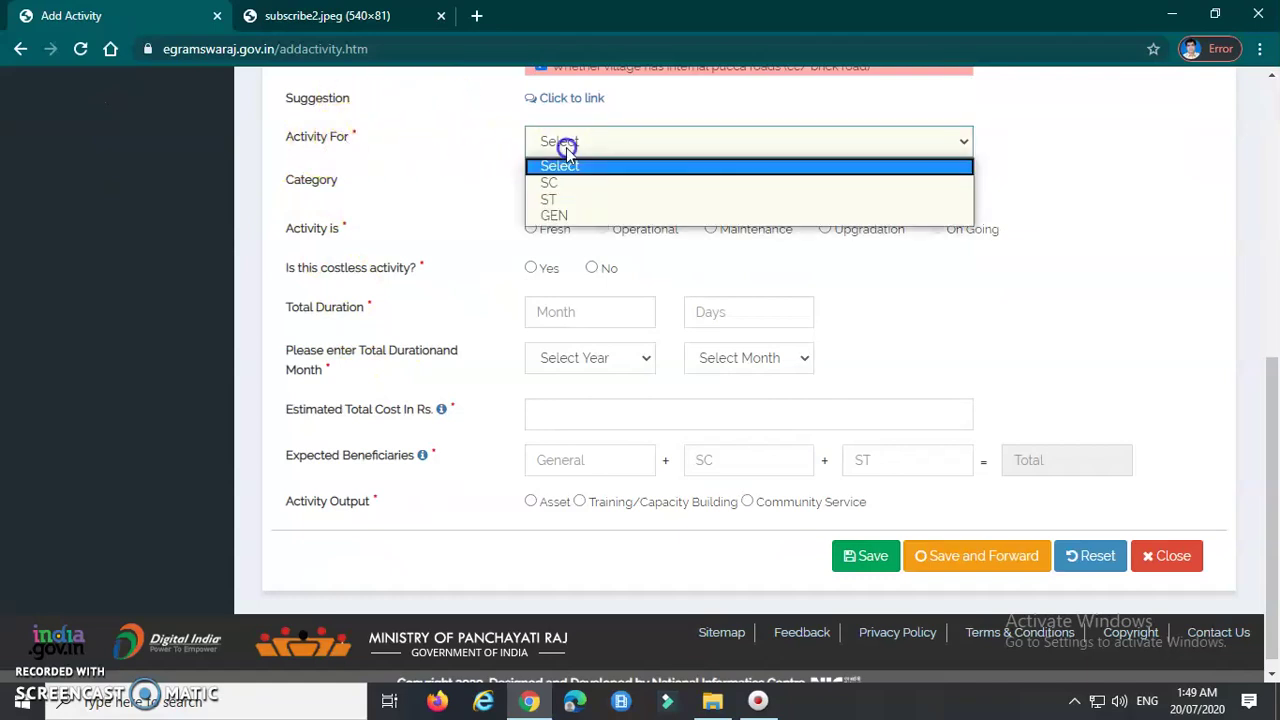
click(575, 218)
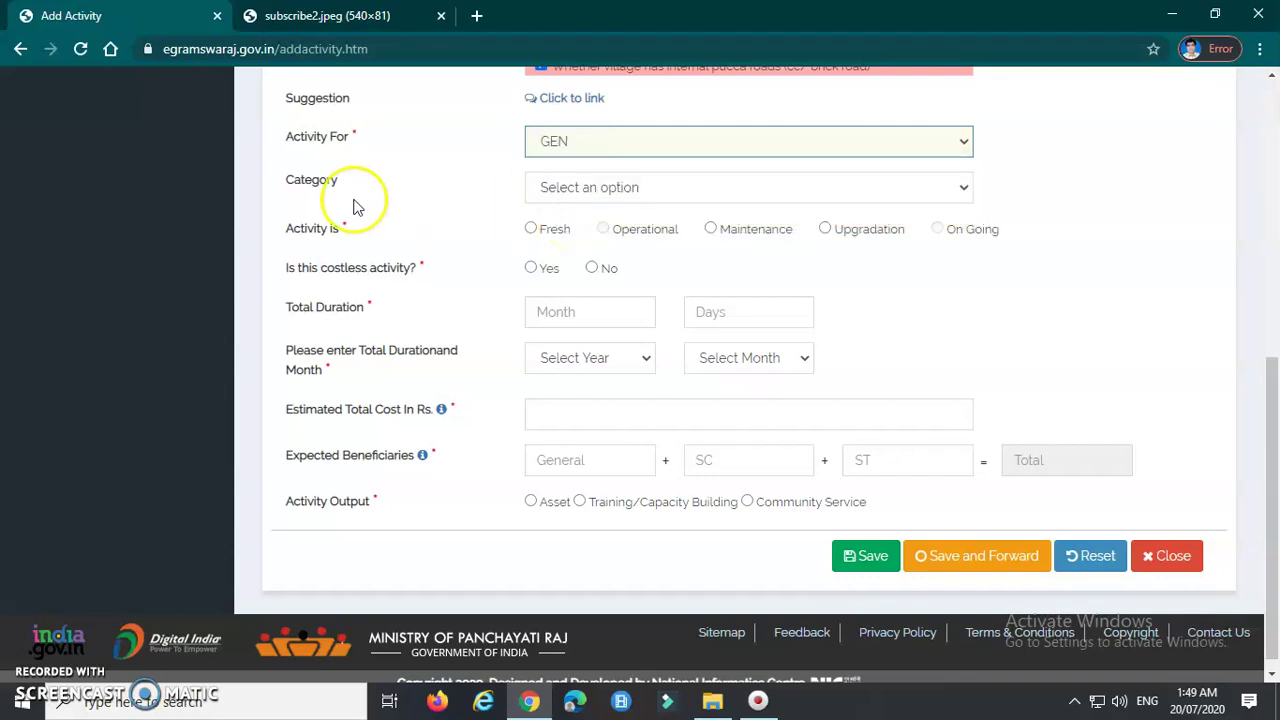
Apply the activity to the category All and classify it as Fresh.
click(552, 189)
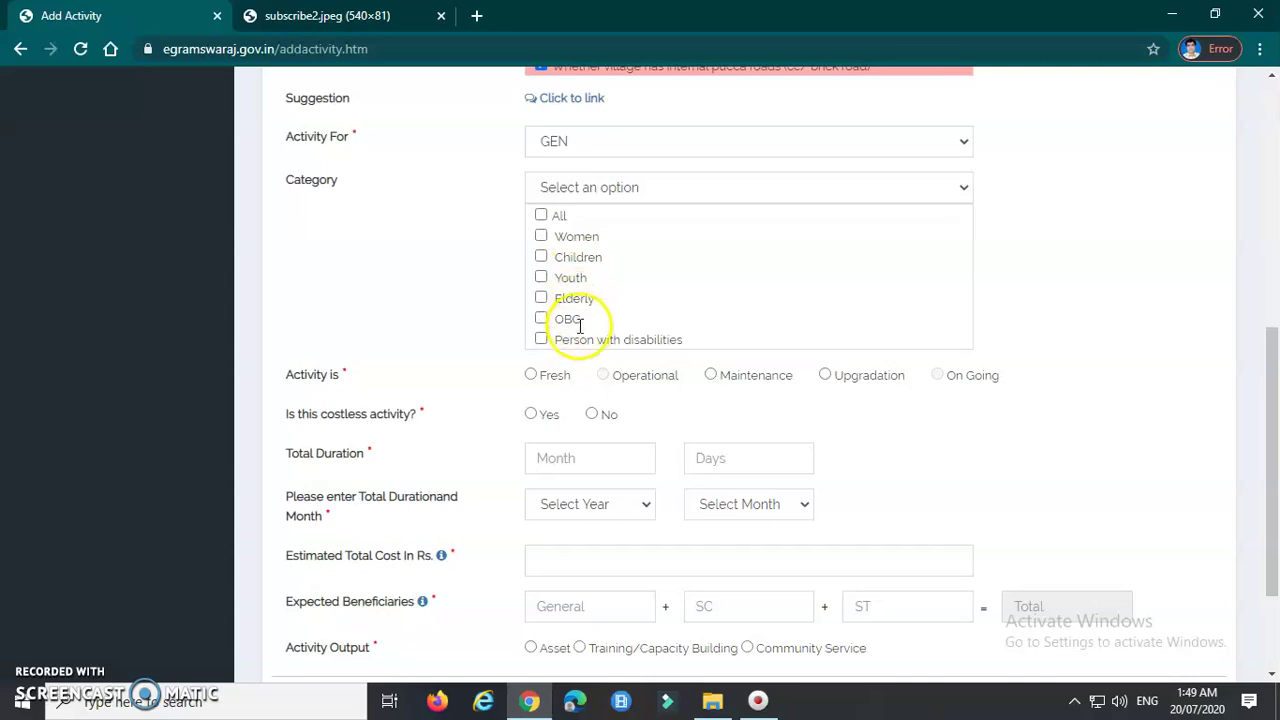
click(541, 217)
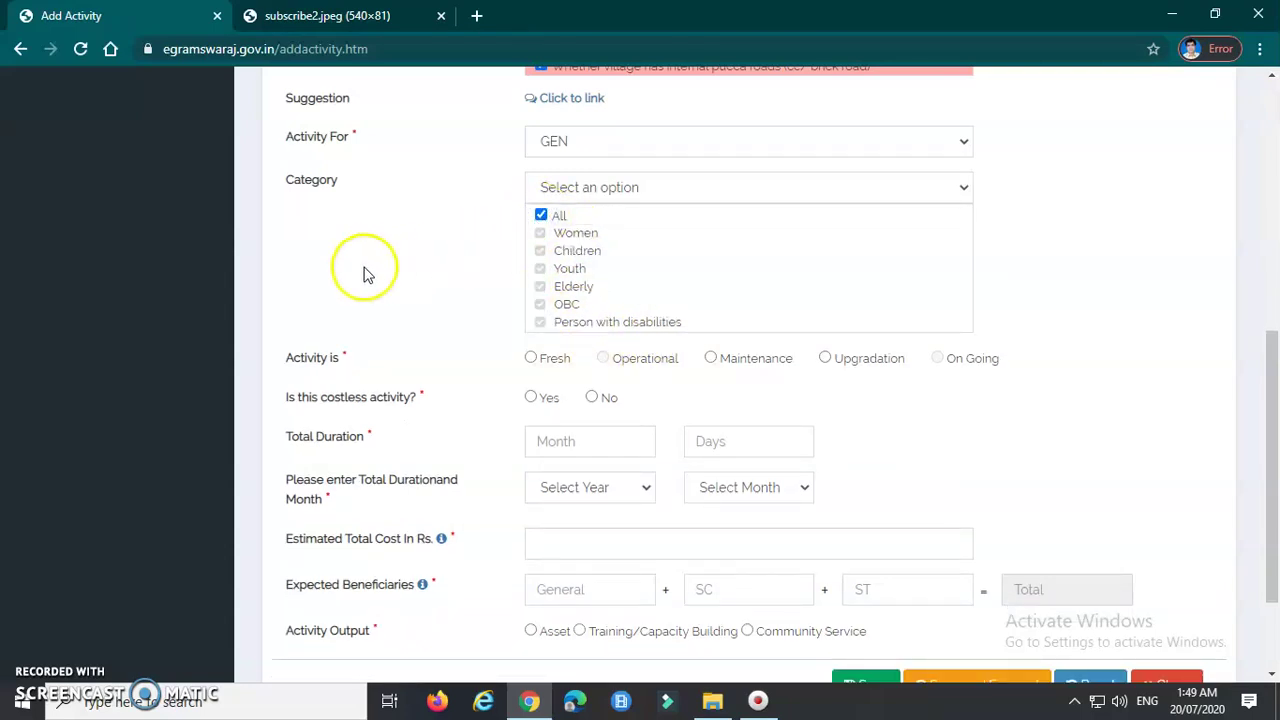
scroll(300, 275, down, 1)
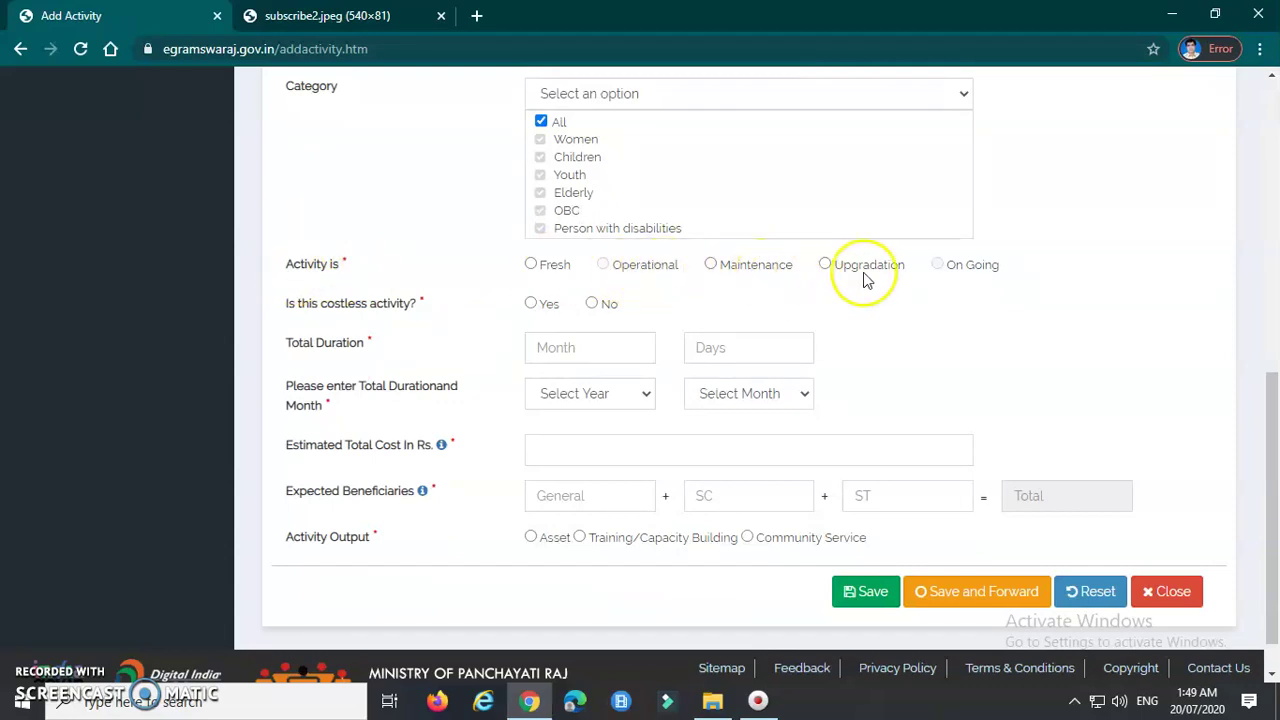
click(531, 264)
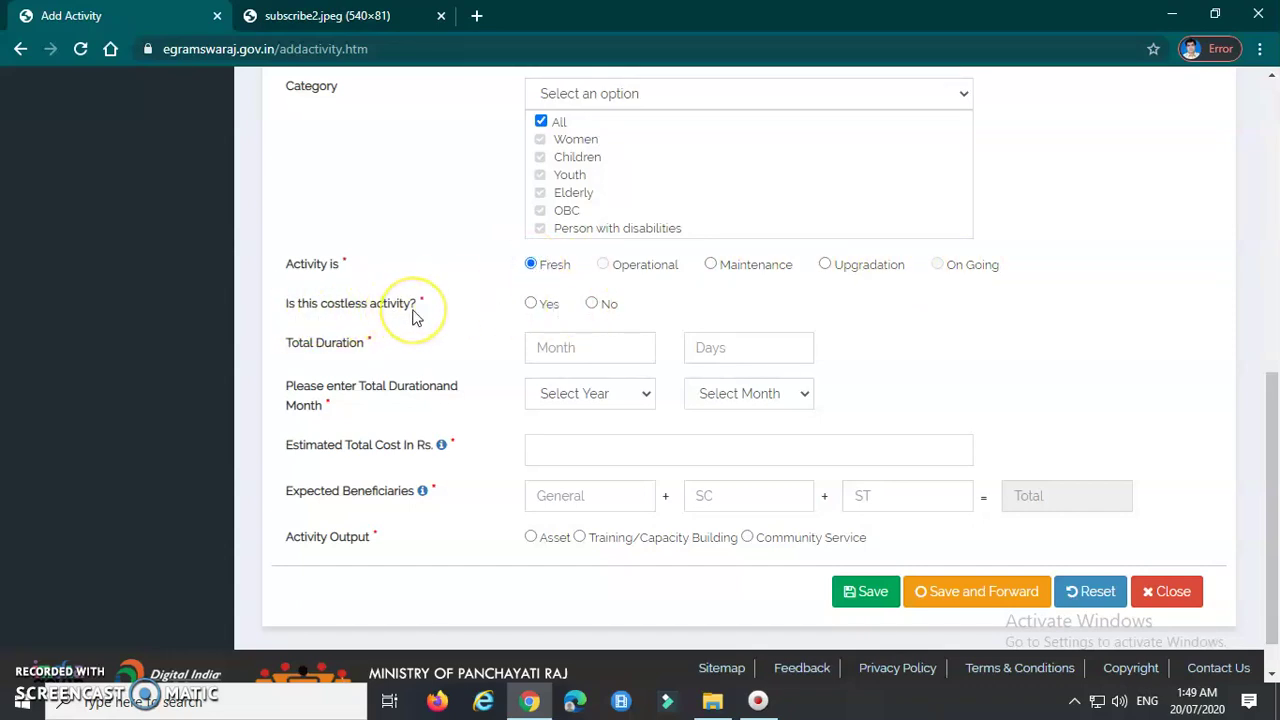
Declare that the activity is not costless and set its total duration to 6 months and 10 days.
click(591, 303)
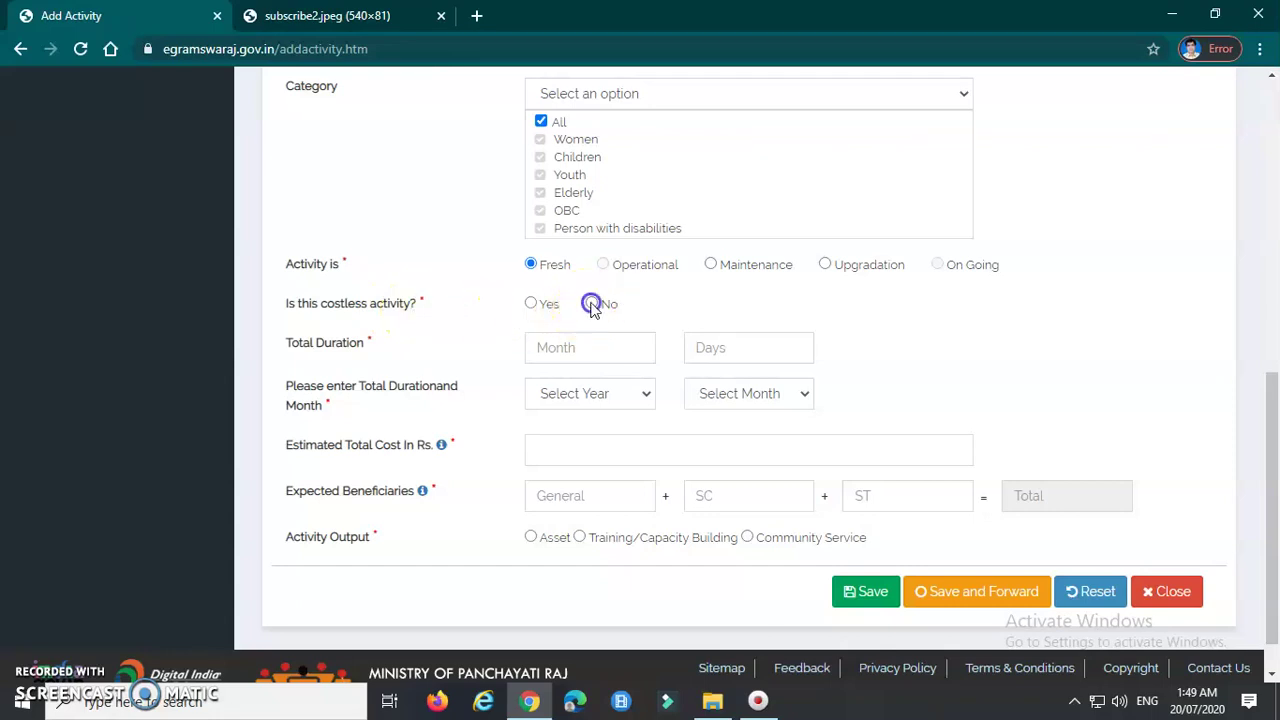
click(549, 347)
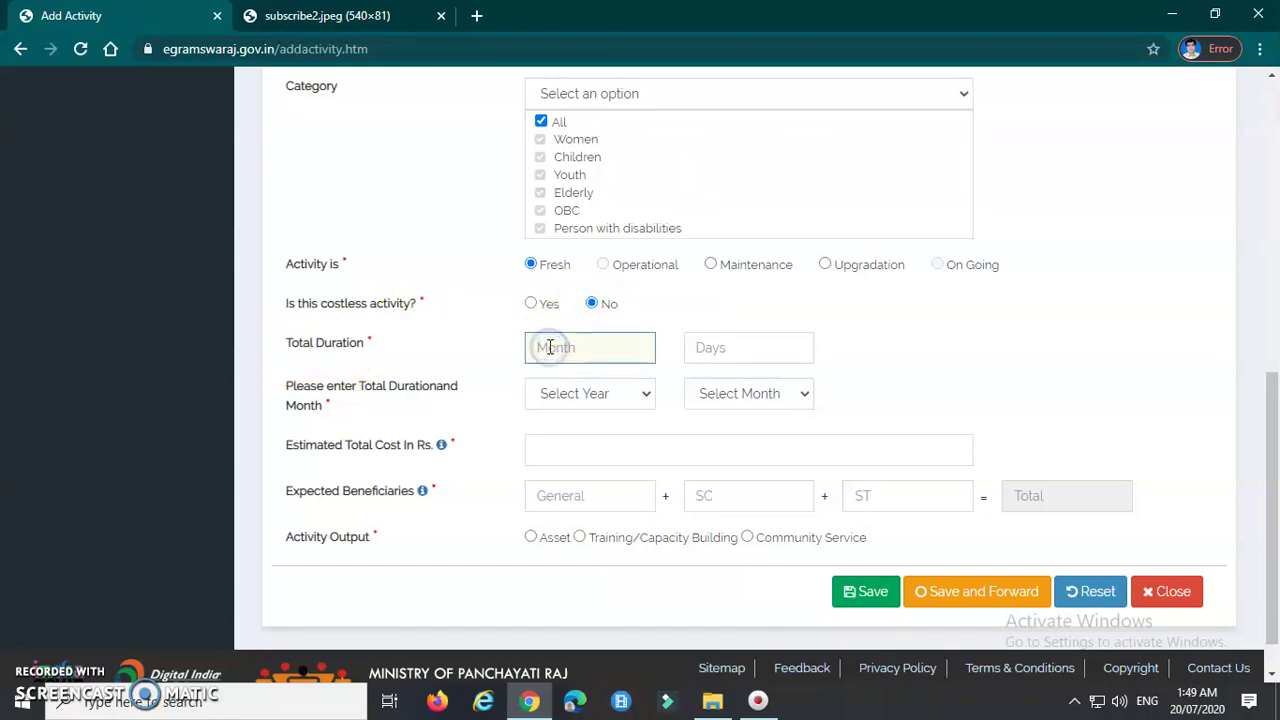
key(Tab)
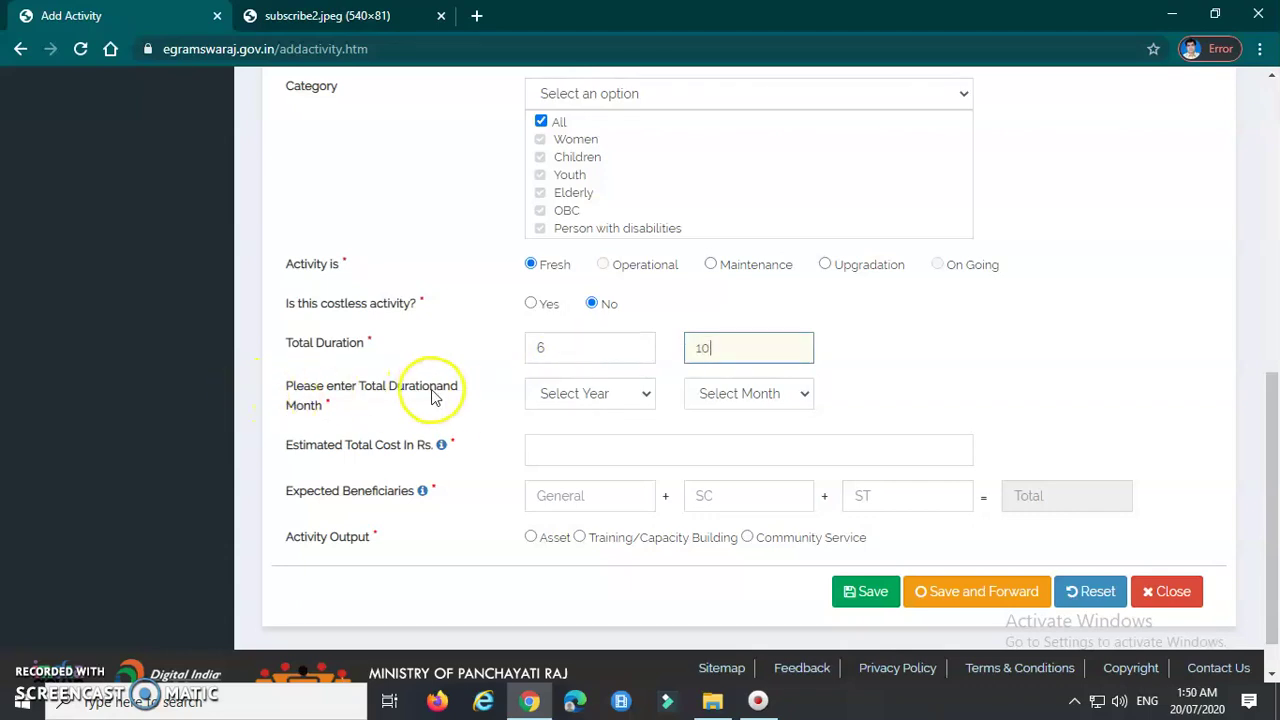
Set the activity's year to 2020 and its month to November.
click(591, 393)
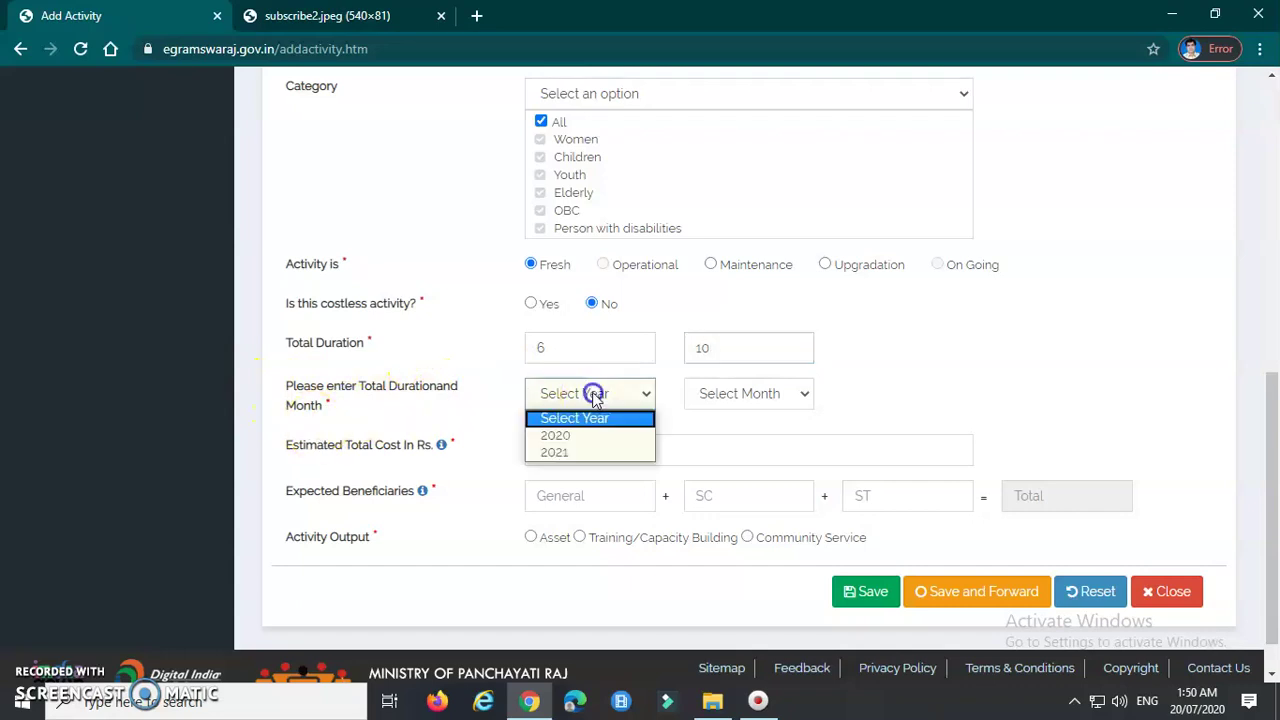
click(588, 436)
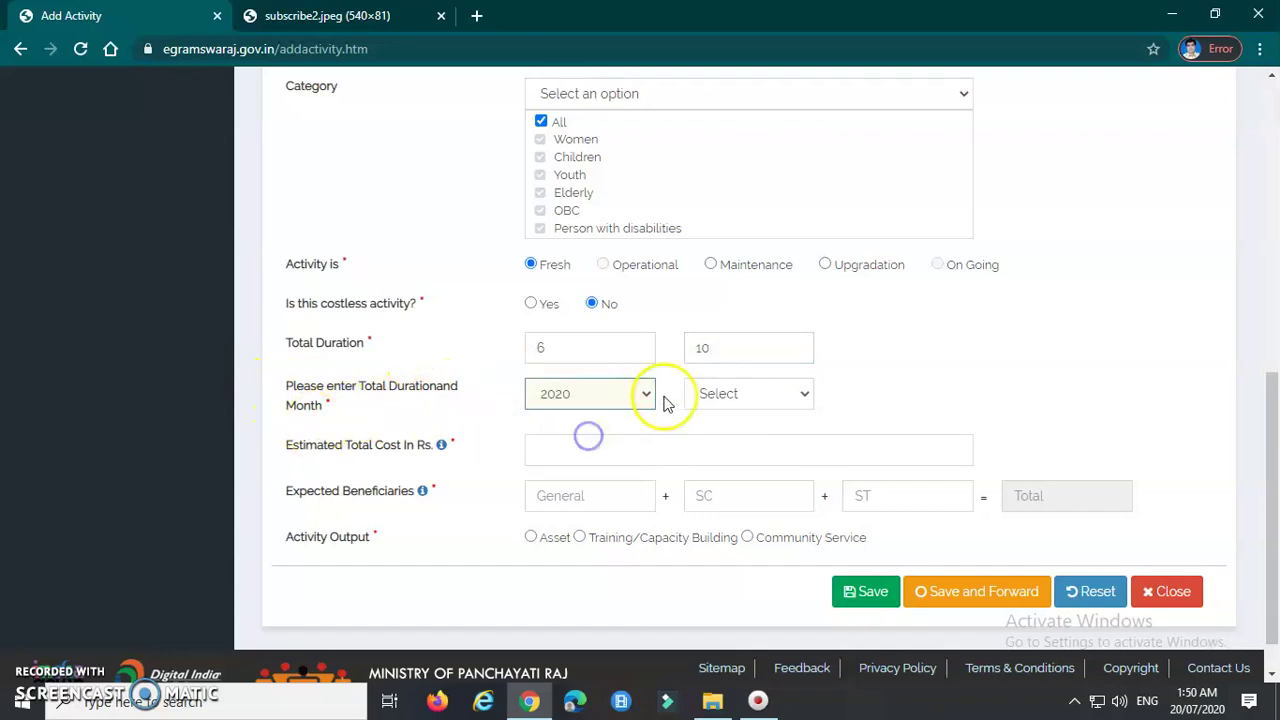
click(749, 404)
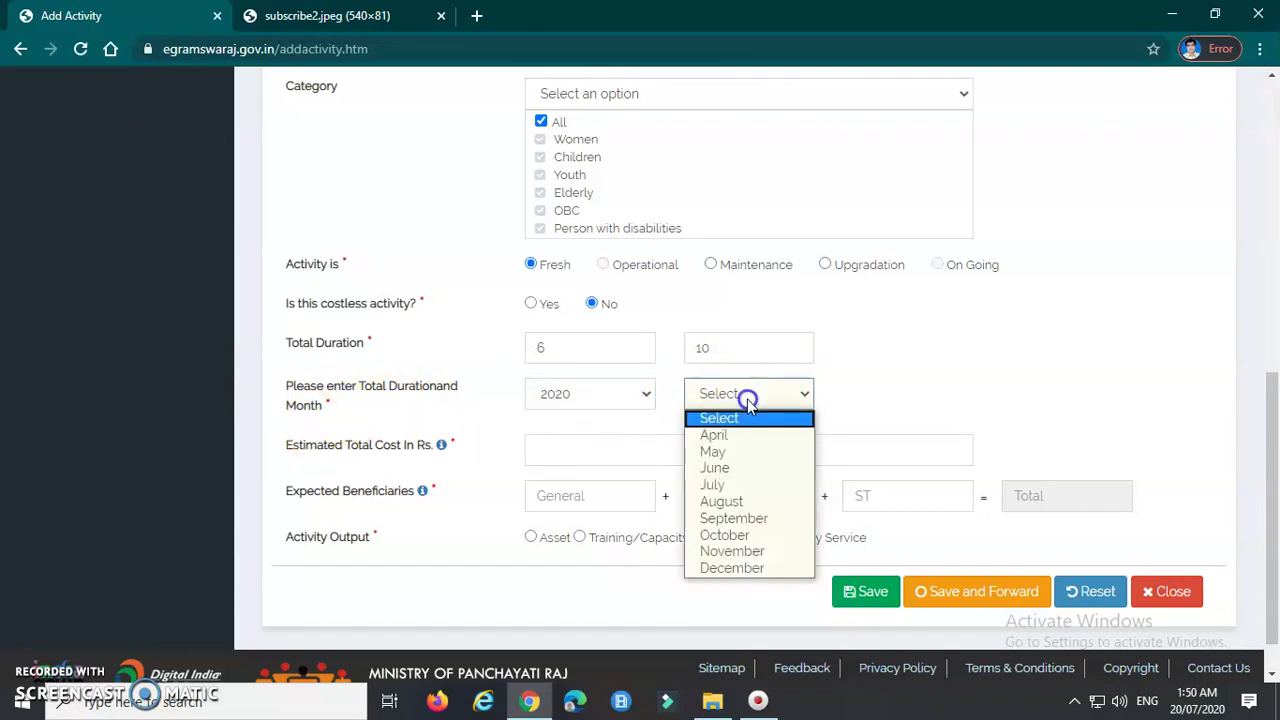
click(733, 551)
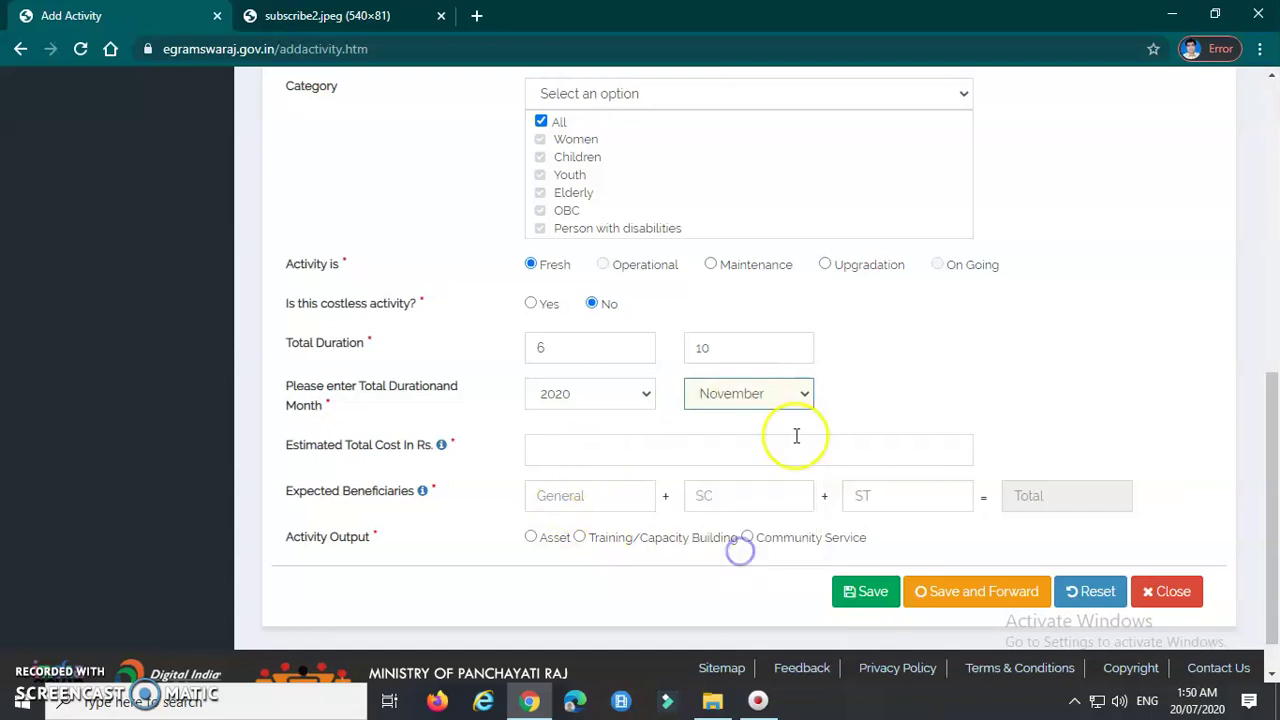
click(894, 394)
Enter an estimated total cost of Rs. 113946 for the activity.
scroll(700, 405, down, 1)
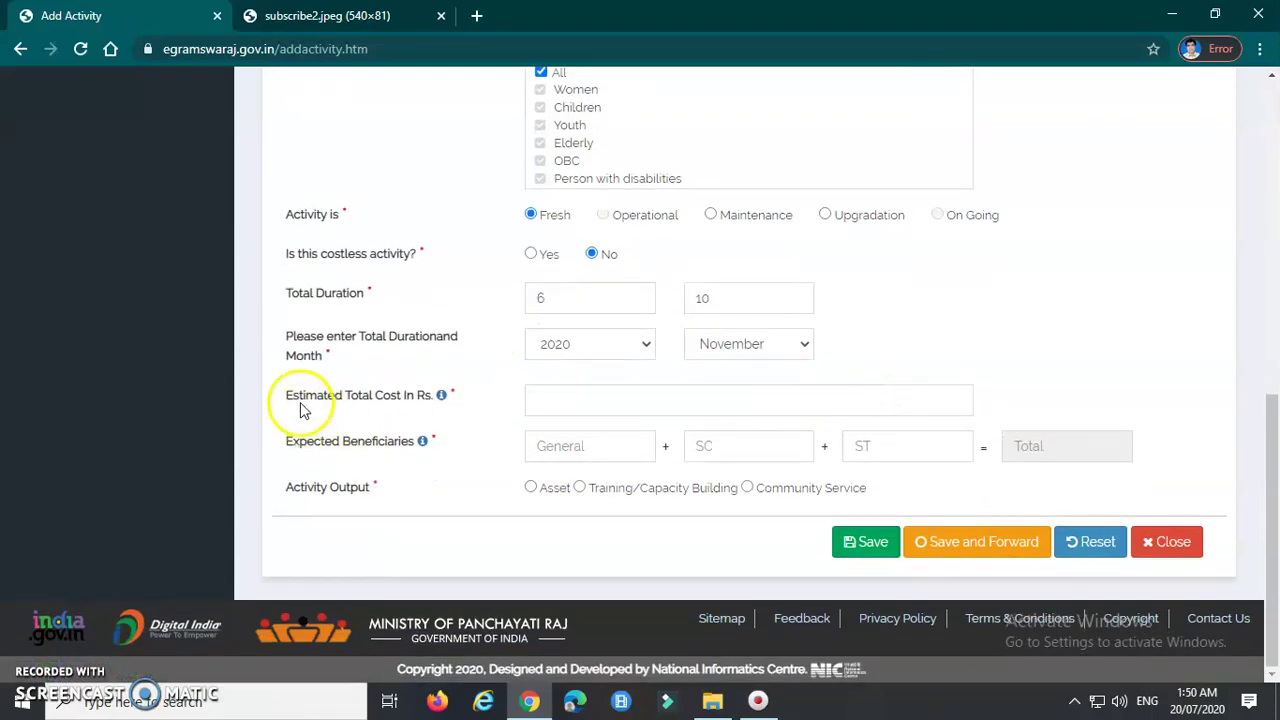
click(563, 399)
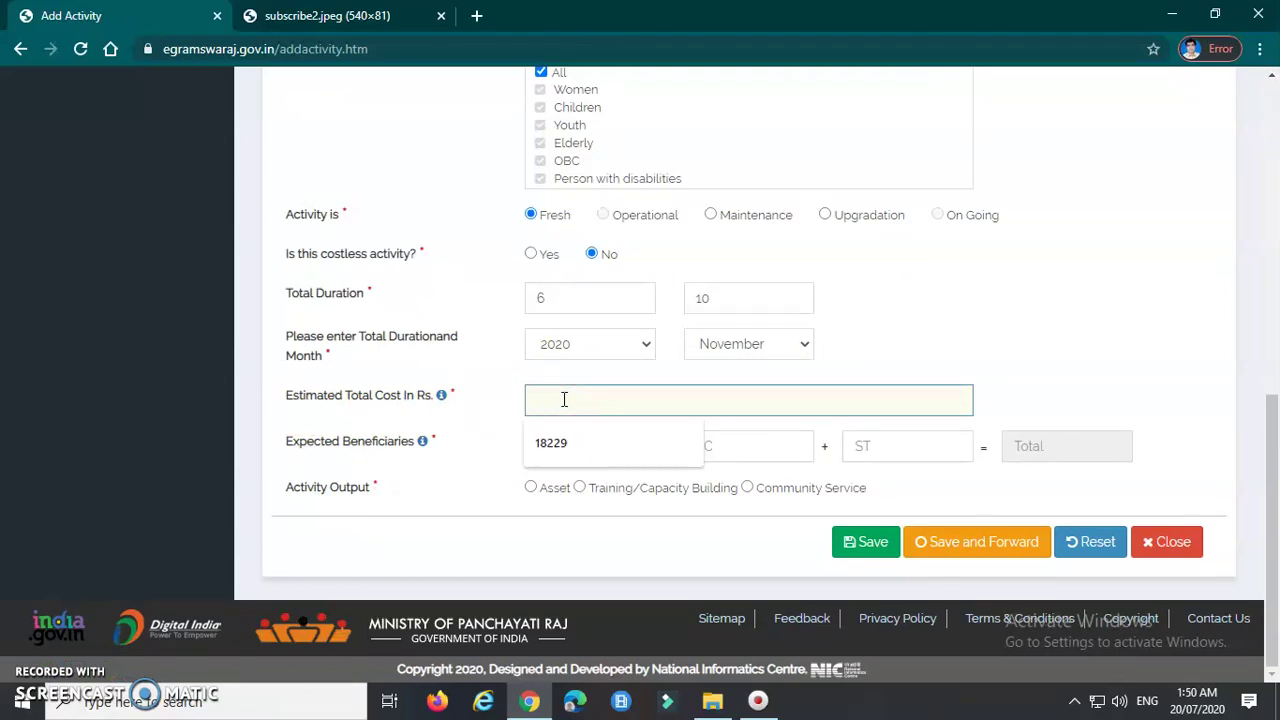
text(113946)
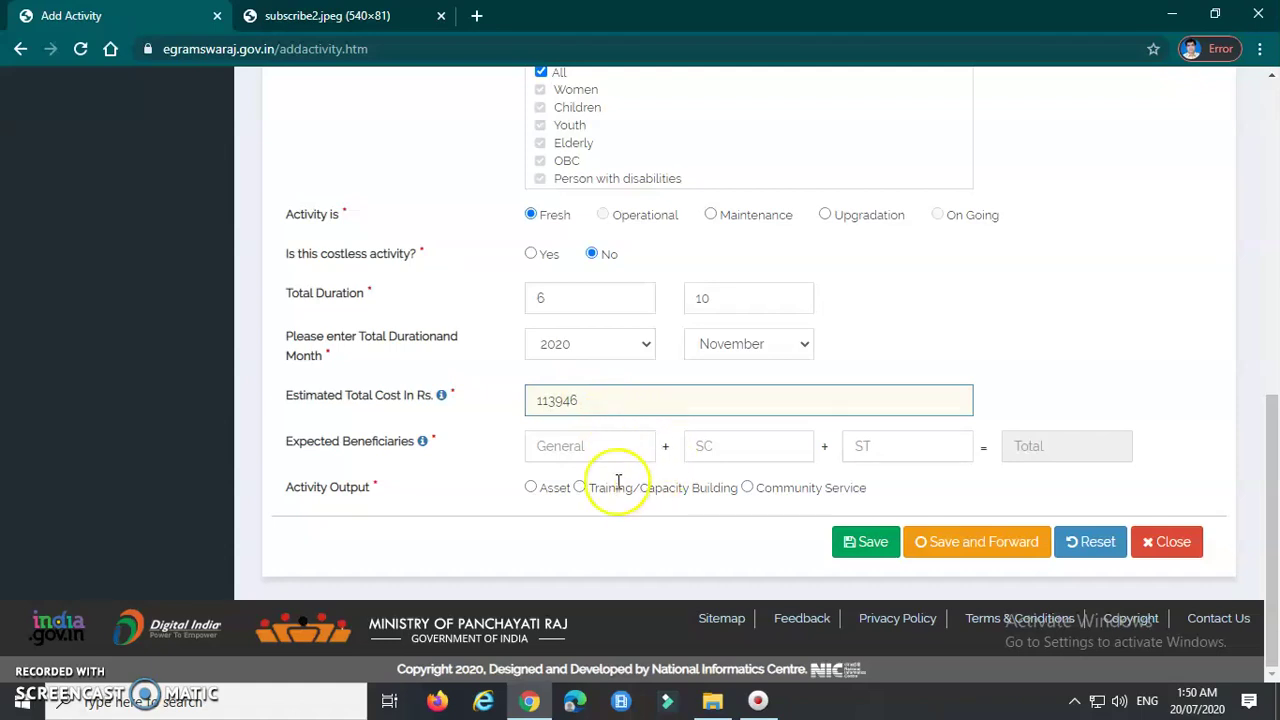
click(607, 412)
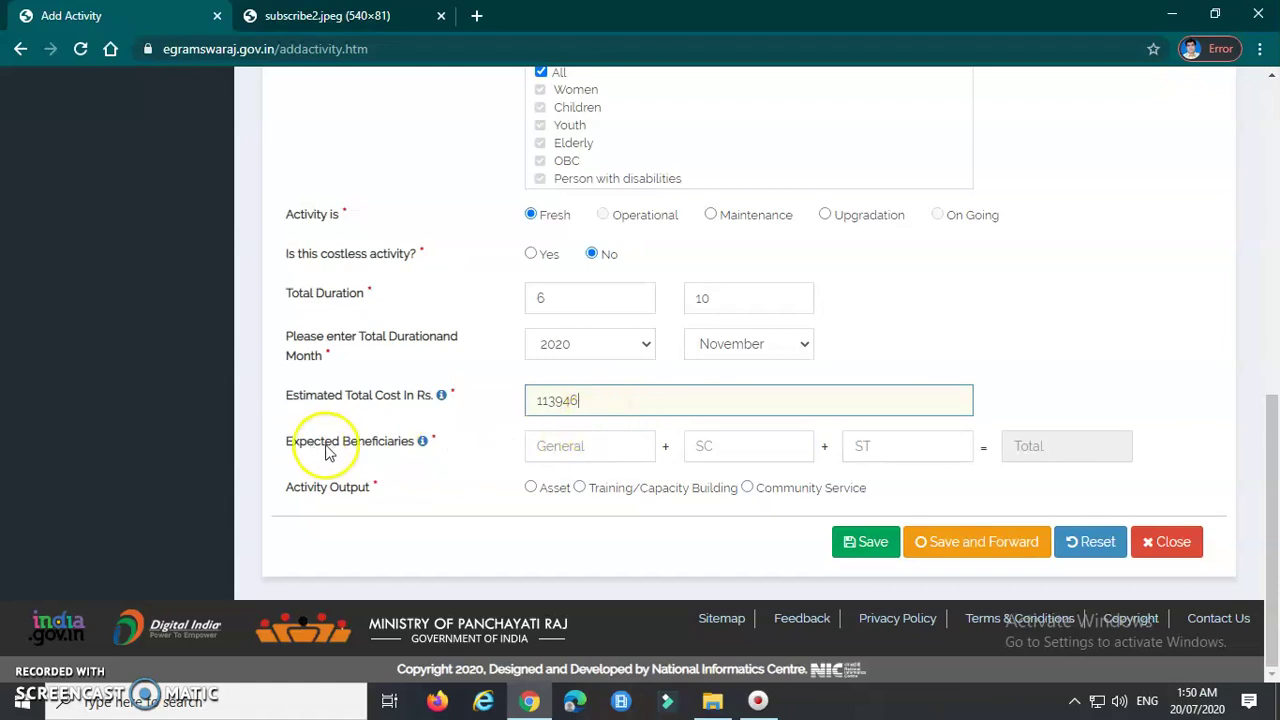
Enter the expected beneficiaries as 40 General, 20 SC and 15 ST.
click(595, 443)
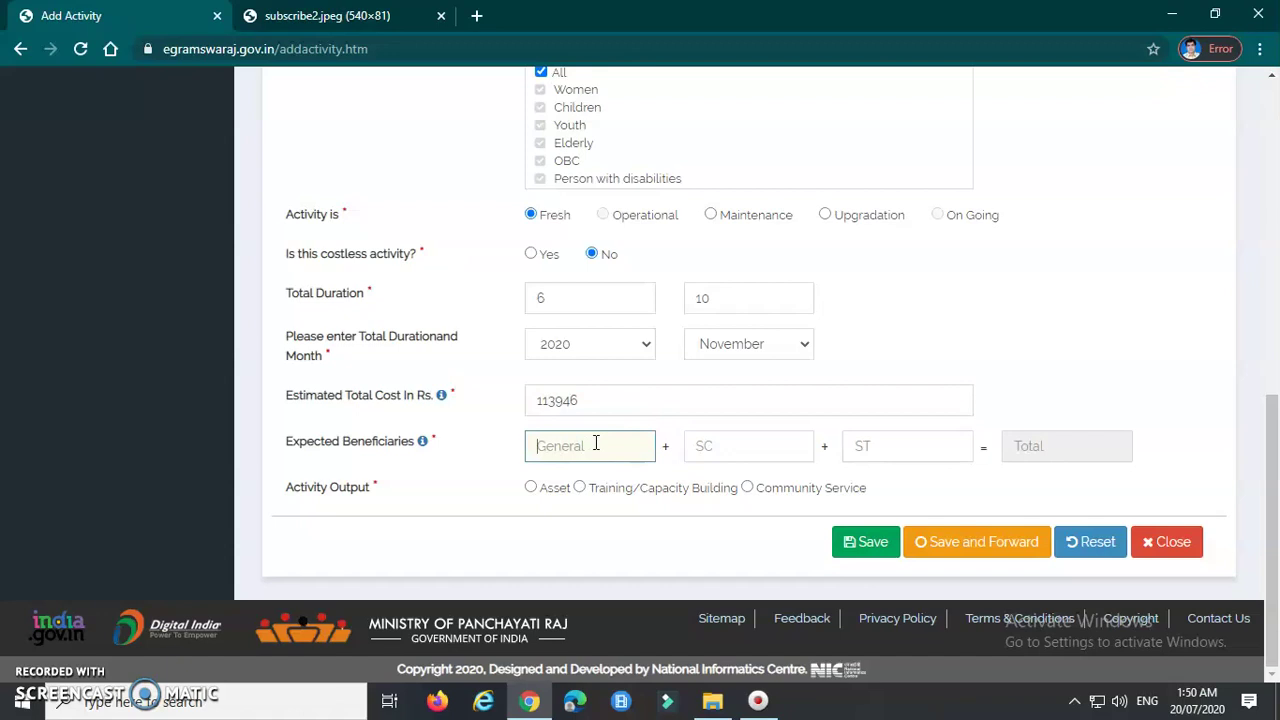
key(Tab)
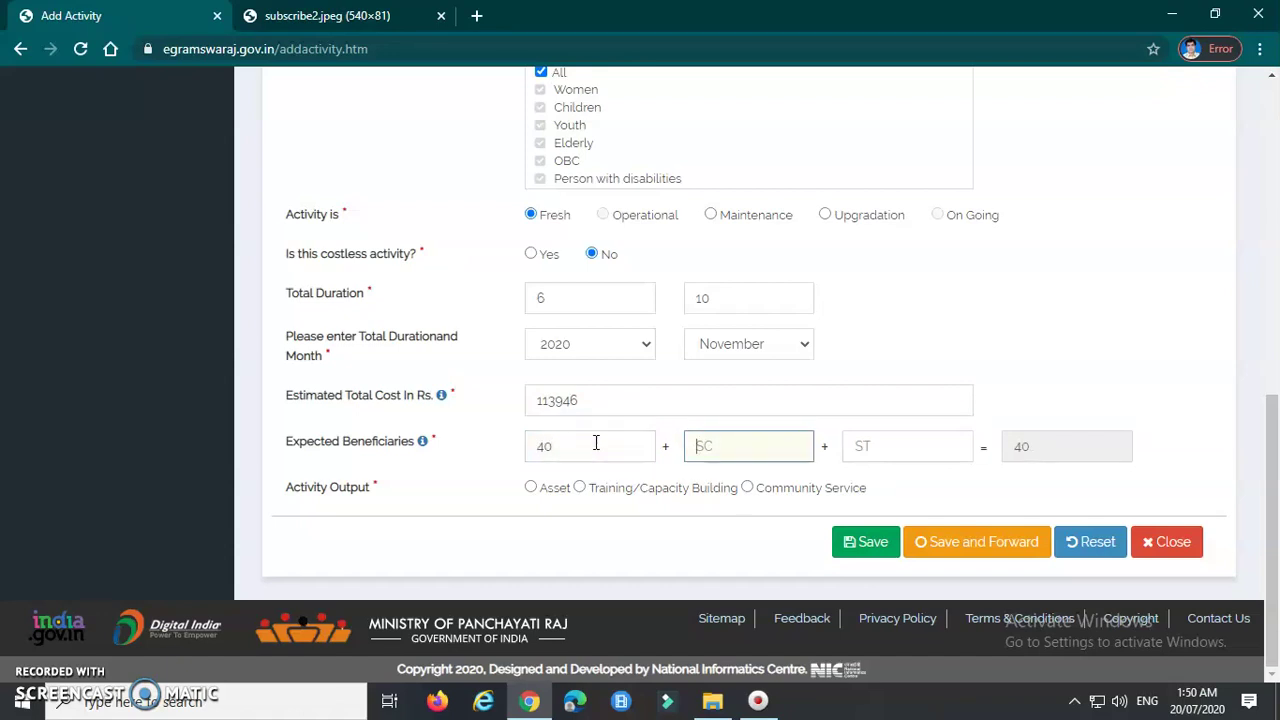
text(20)
key(Tab)
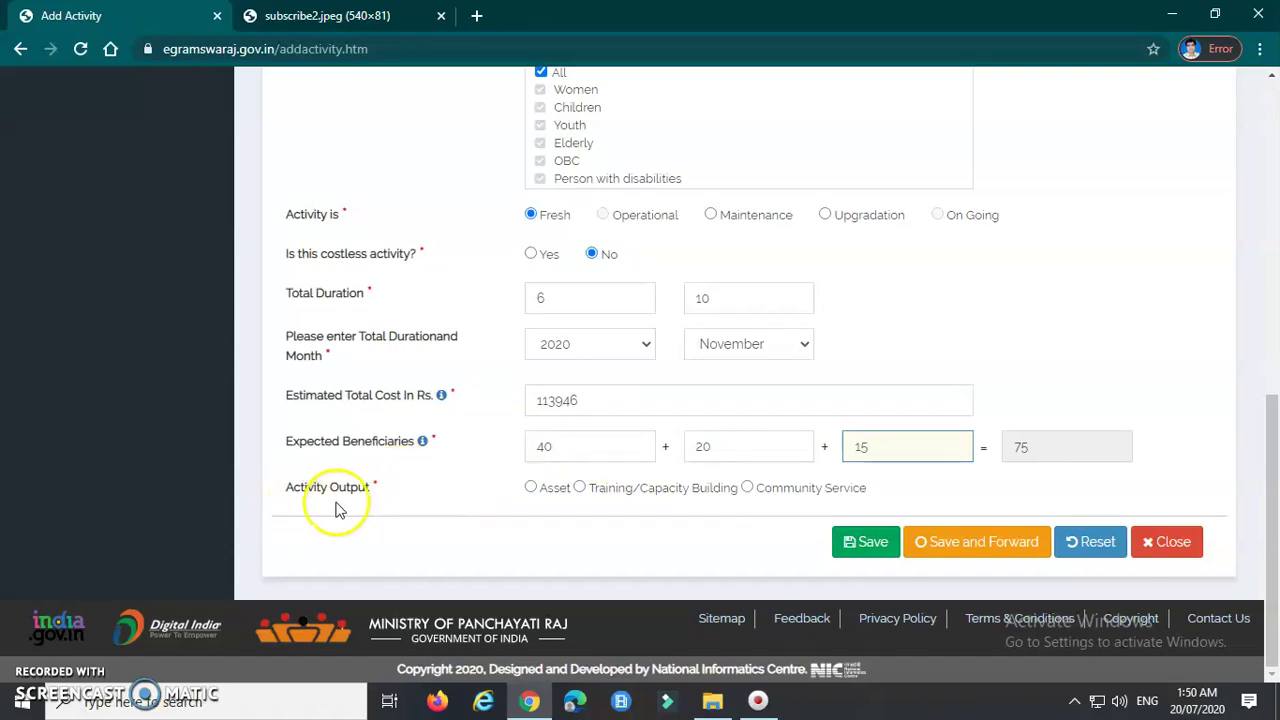
Choose Asset as the activity output and set the asset type to Immovable.
click(531, 488)
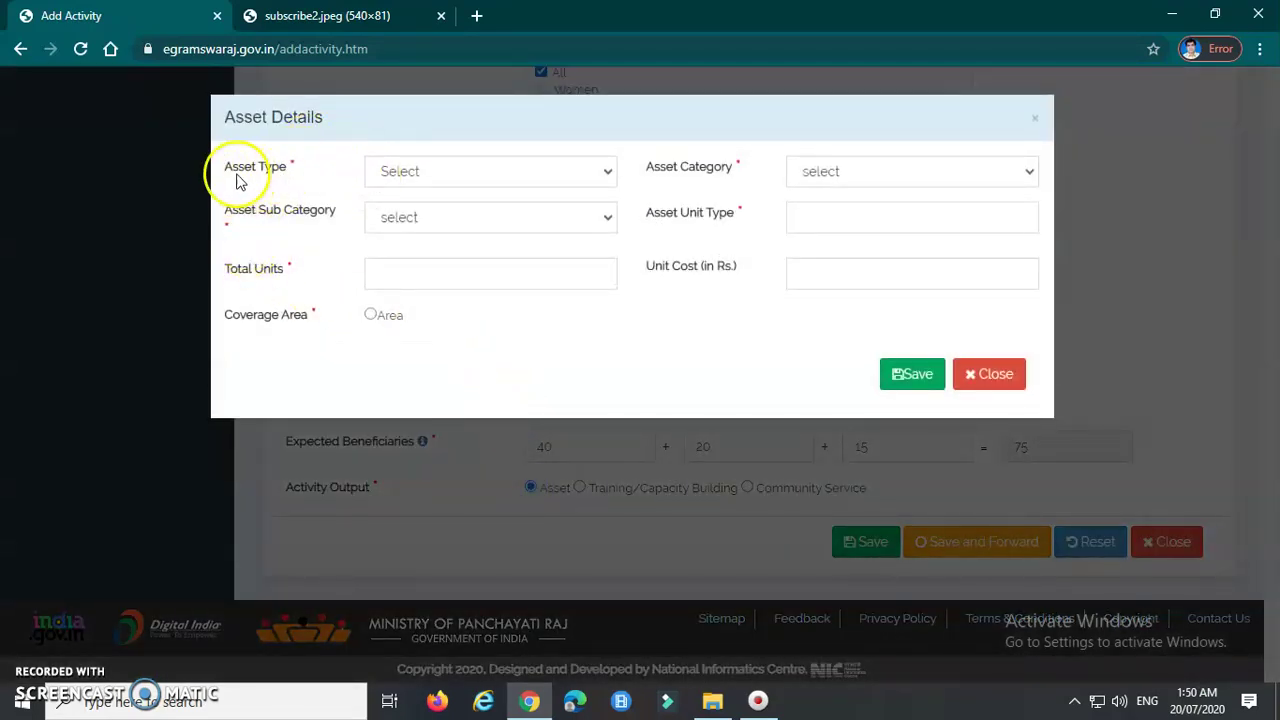
click(440, 172)
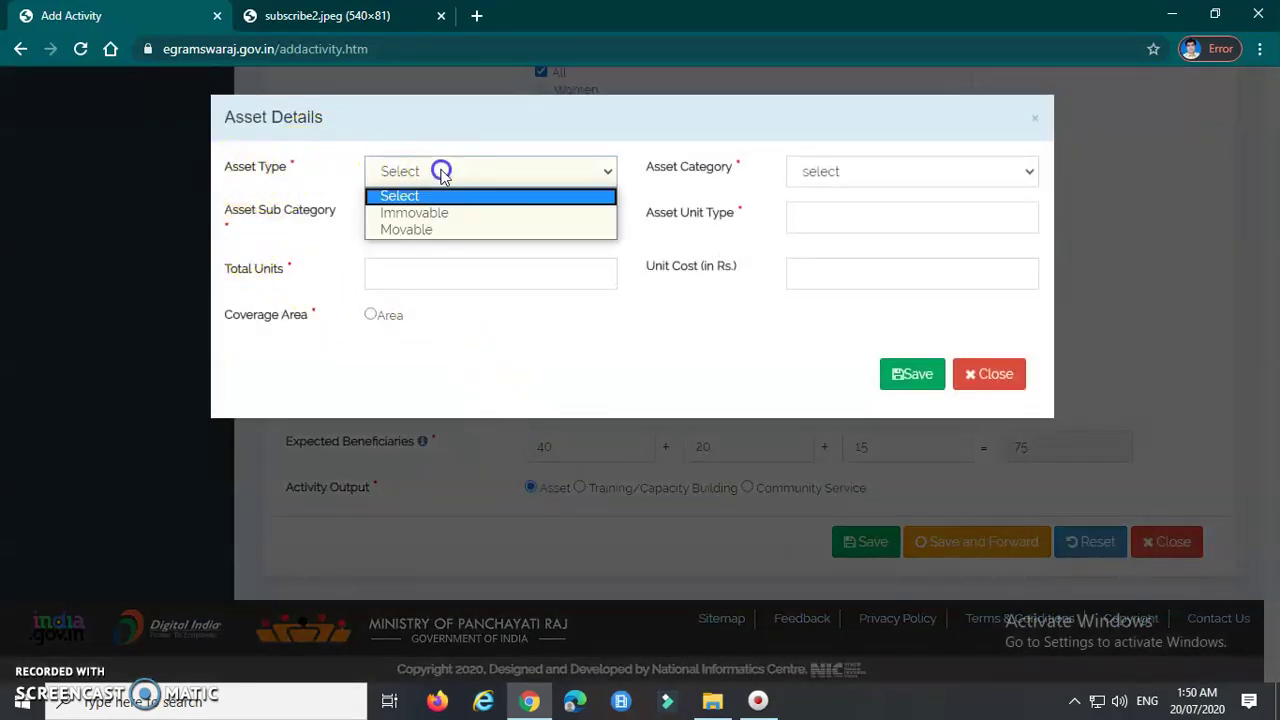
click(455, 231)
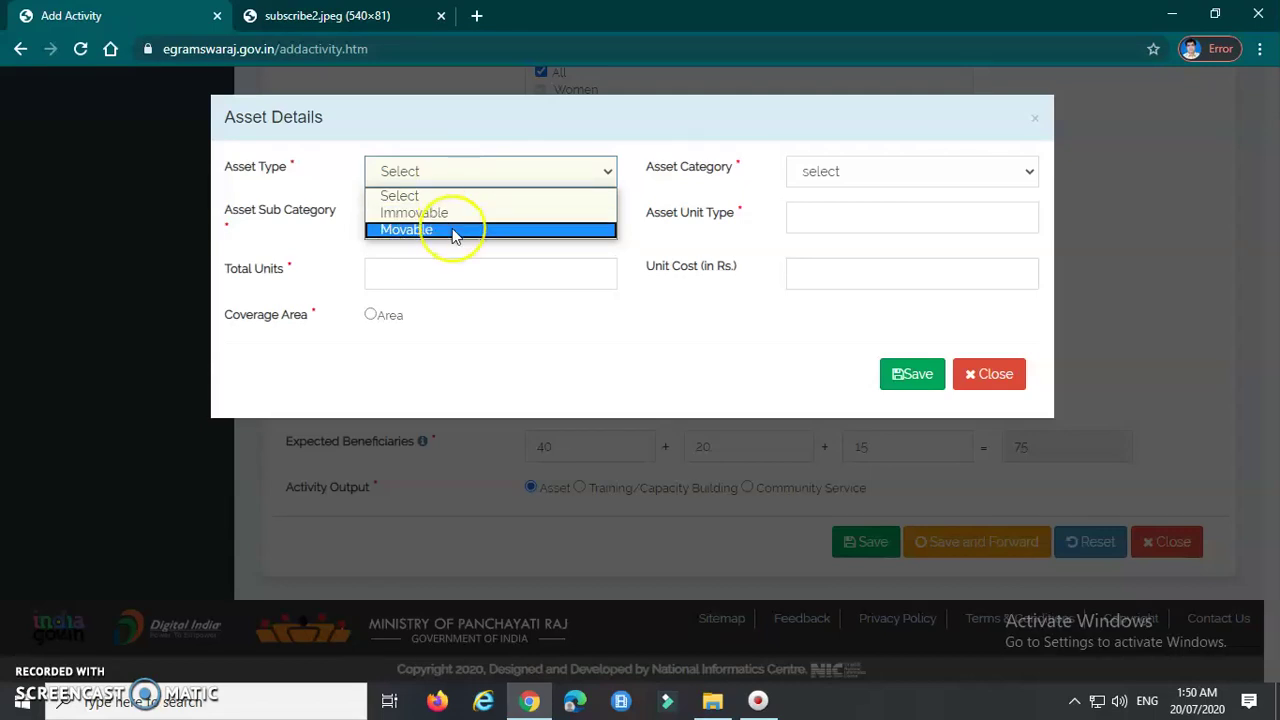
click(440, 213)
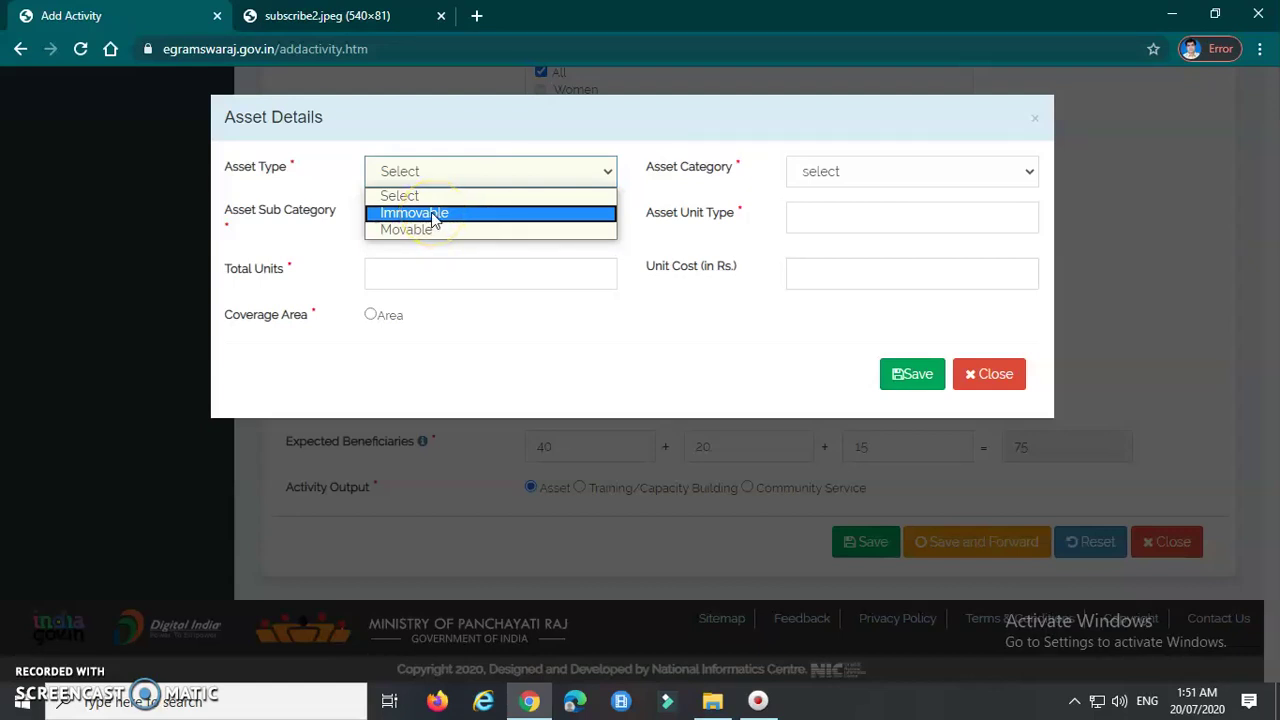
click(455, 219)
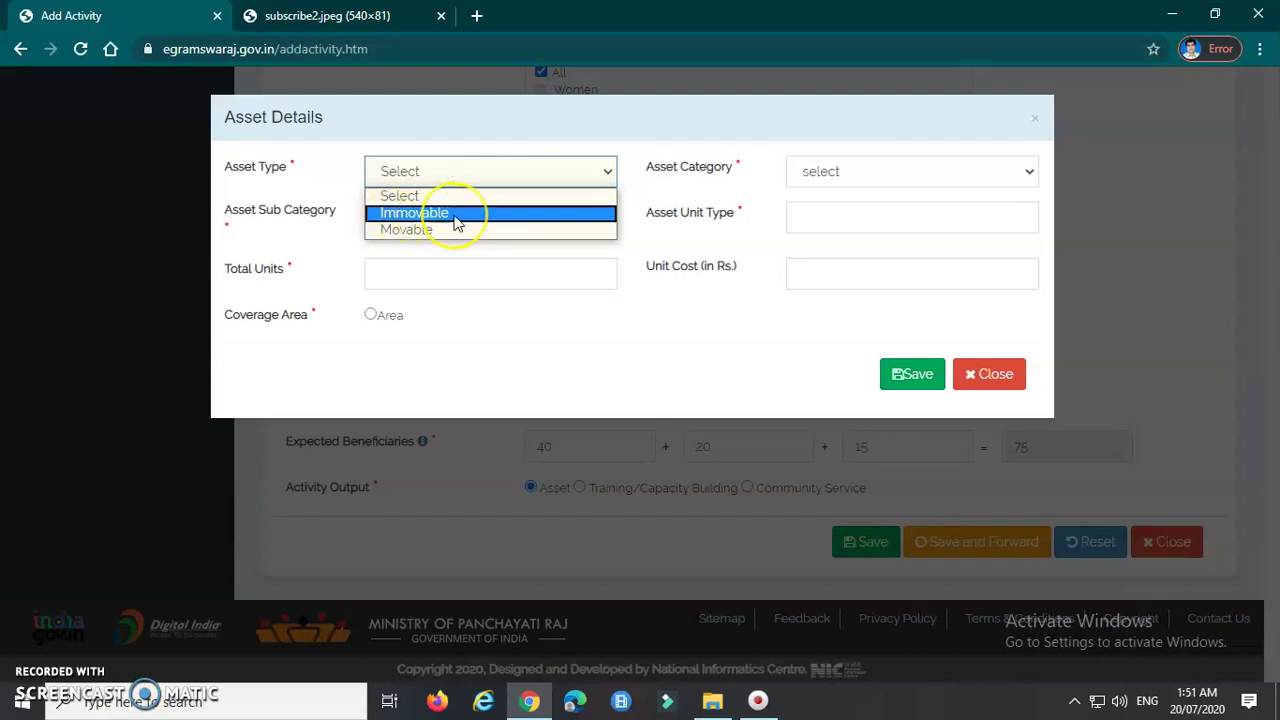
click(455, 213)
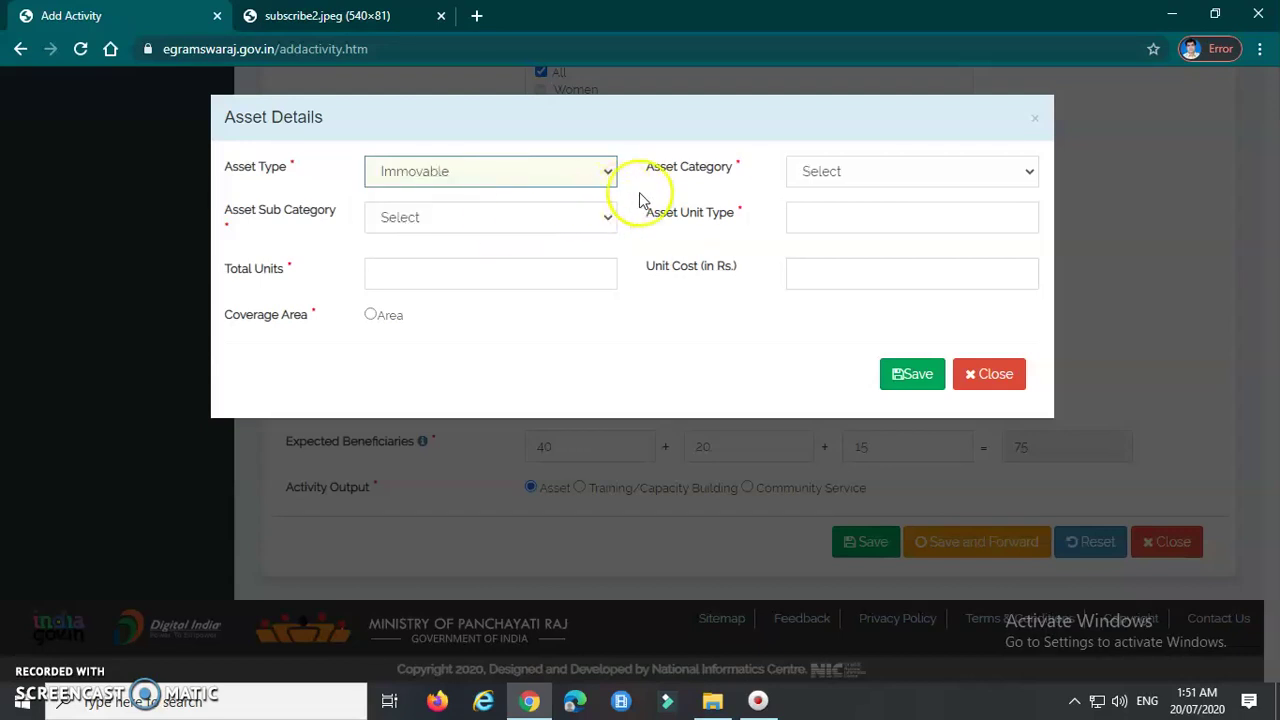
Set the asset category to Roads, Bridges & Culverts and the sub category to Road CC.
click(847, 173)
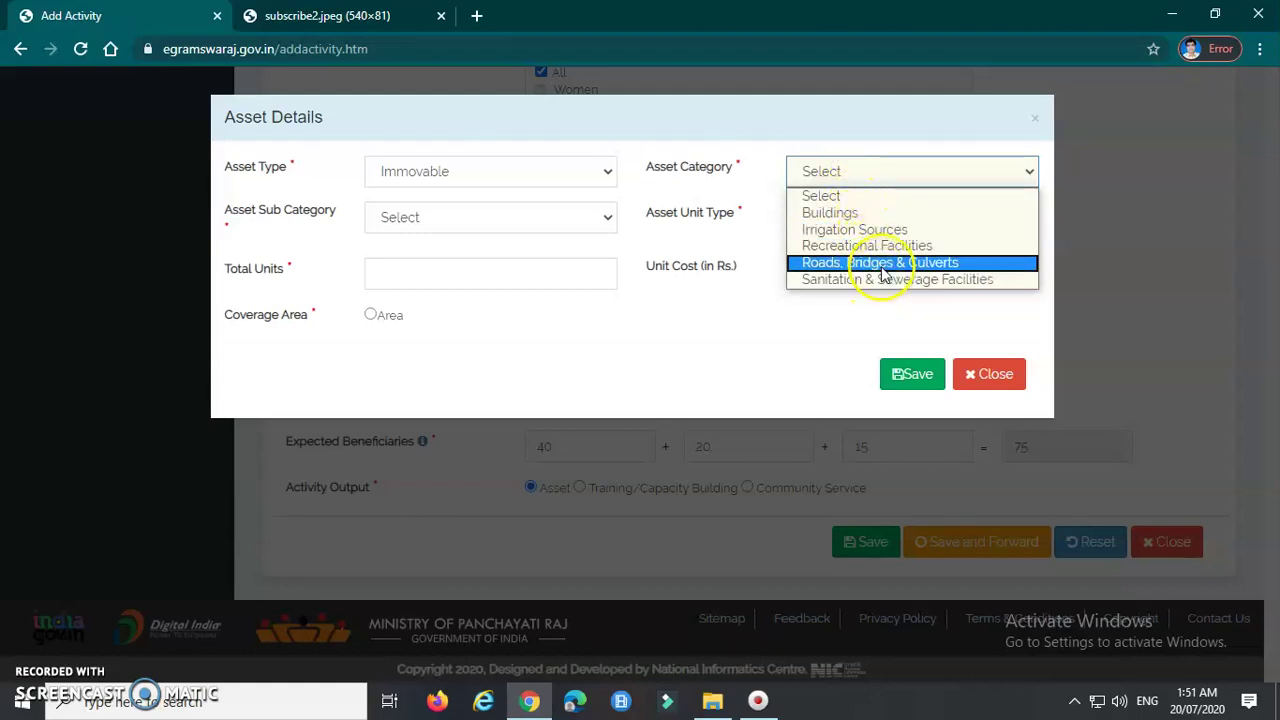
click(965, 265)
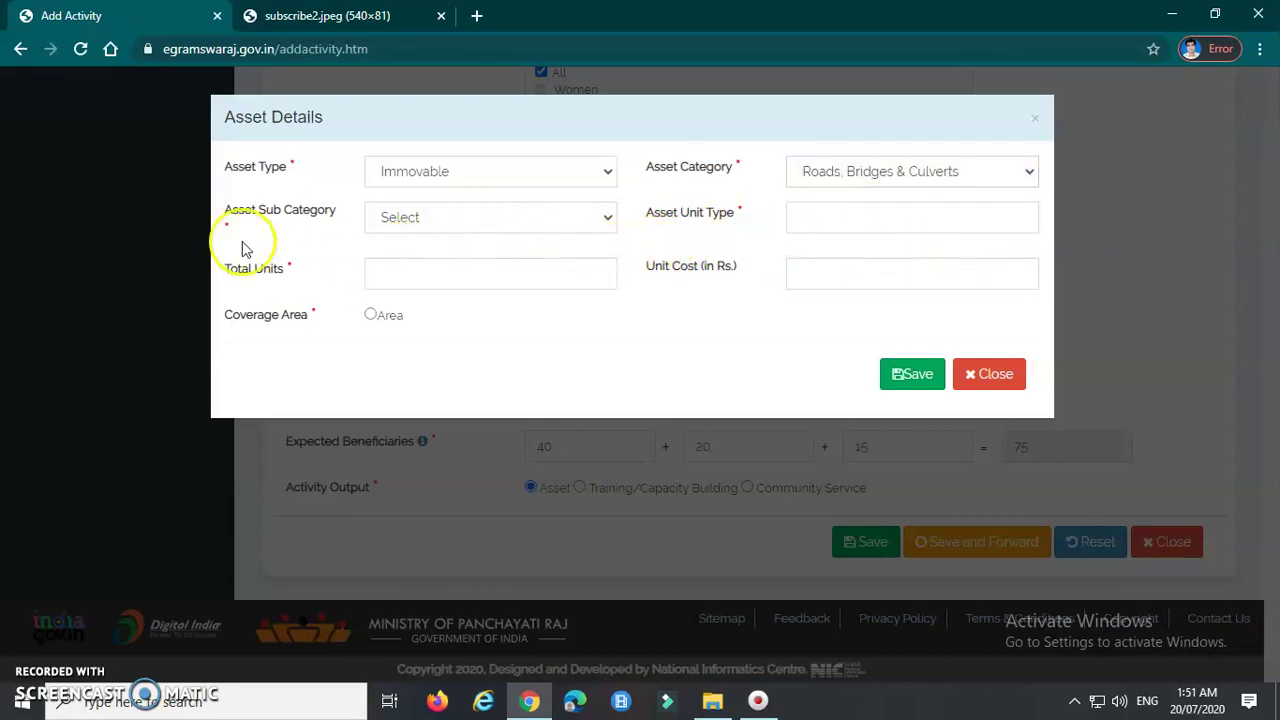
drag(232, 210, 335, 228)
click(437, 217)
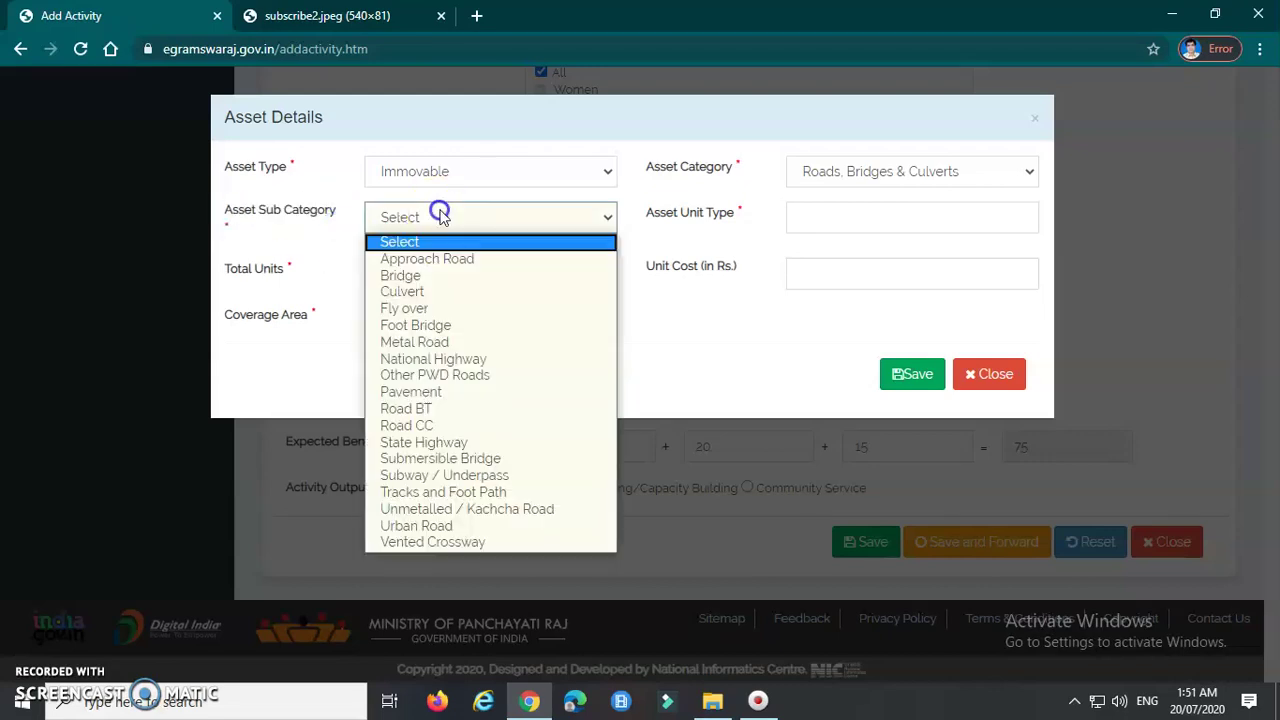
click(450, 427)
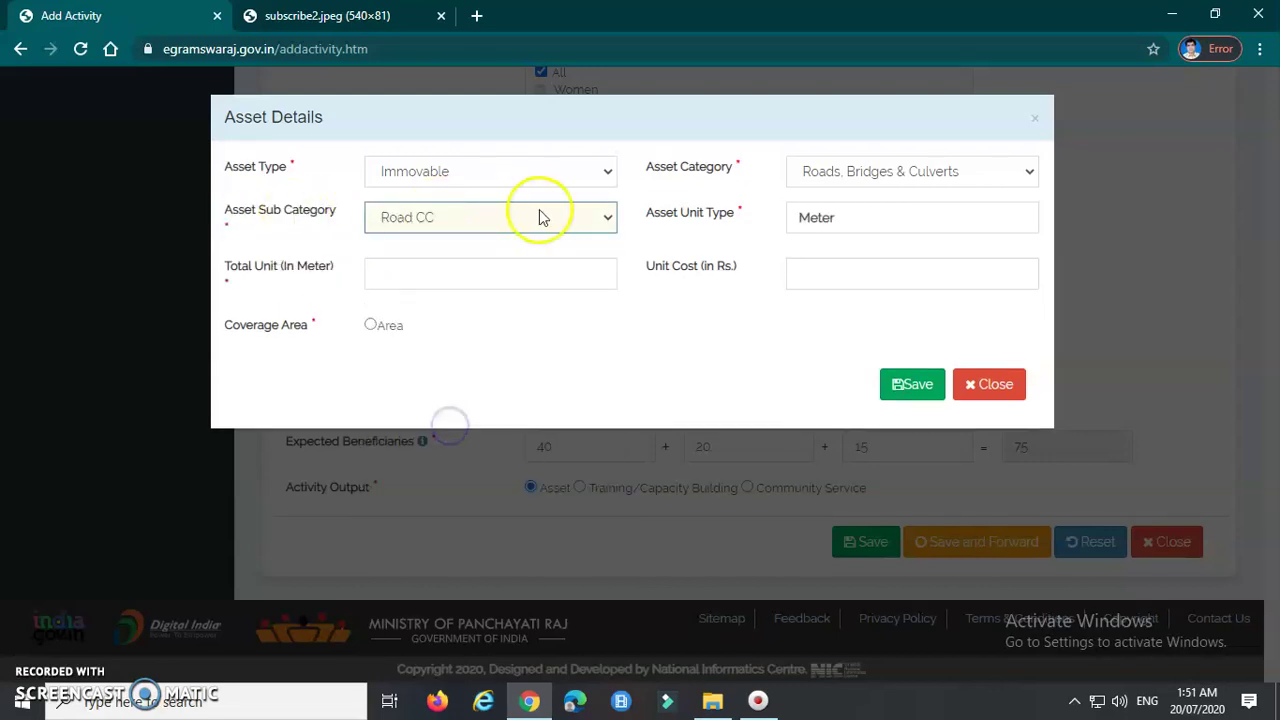
Enter 45 meters as the asset's total units and Rs. 113946 as its unit cost.
click(838, 226)
click(405, 274)
text(45)
click(843, 281)
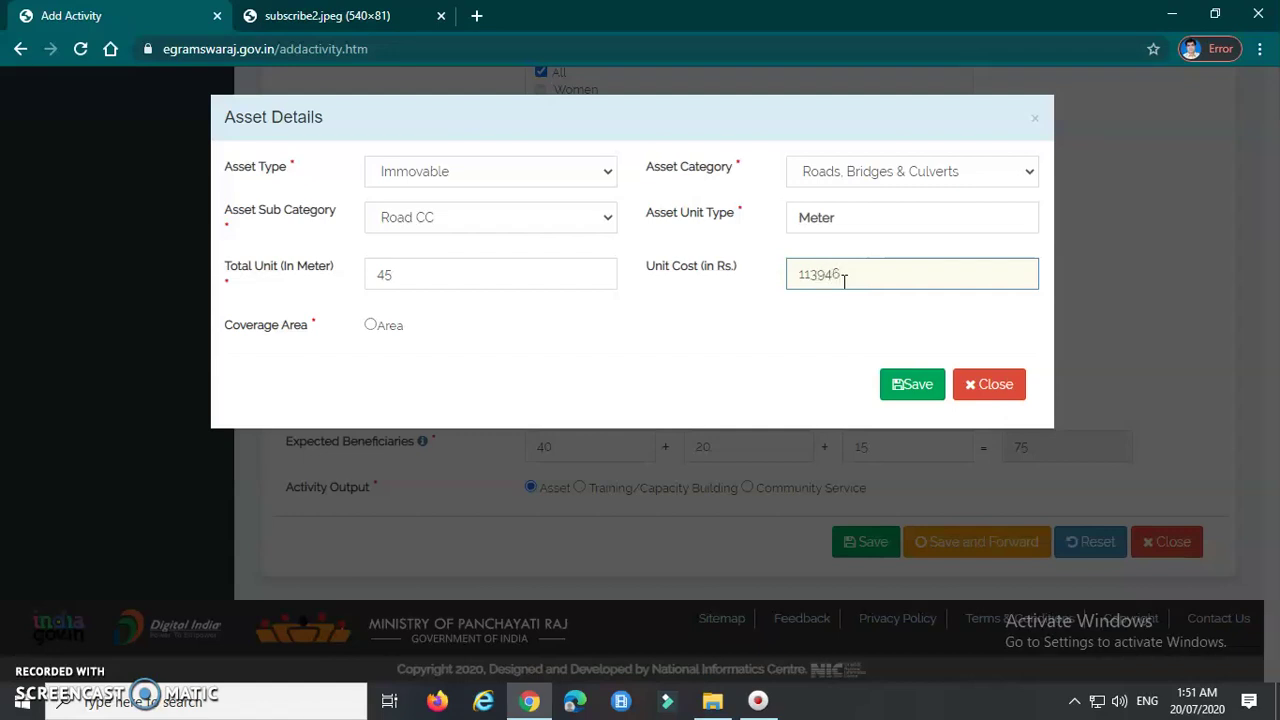
Set the asset's coverage area to Area and add Bhunnas to the selected census villages.
click(370, 327)
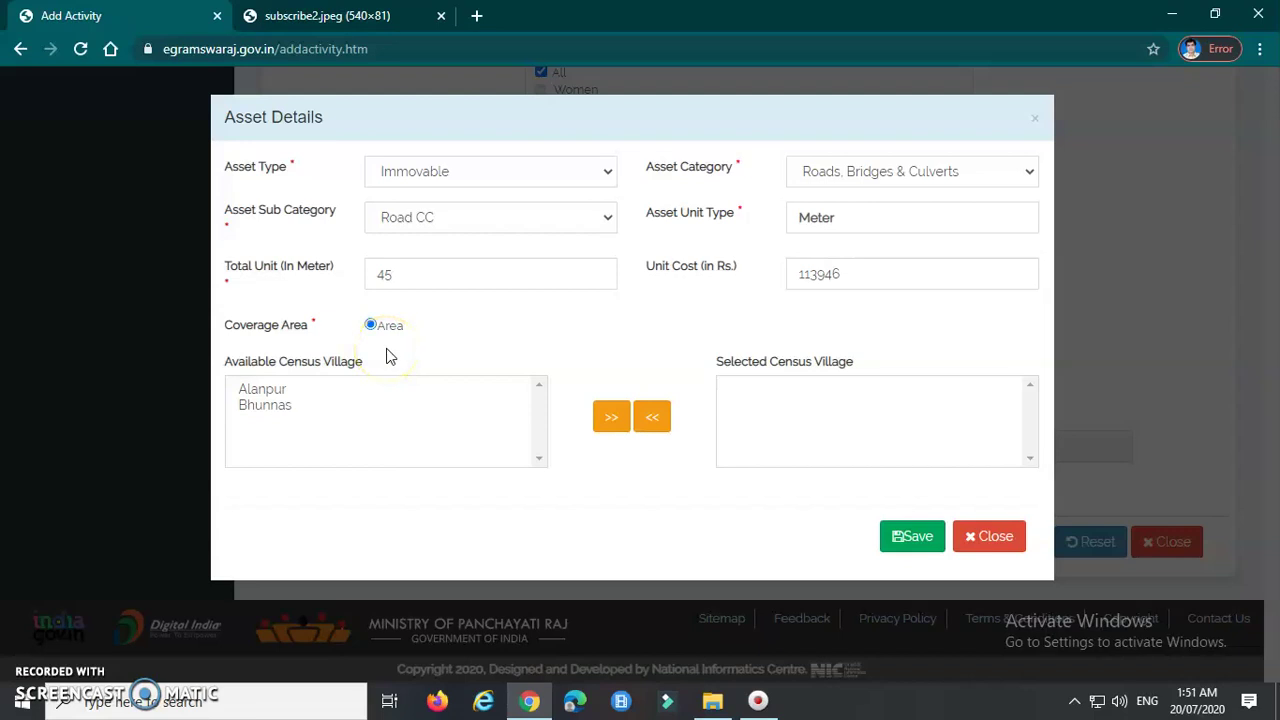
click(264, 390)
click(266, 406)
click(264, 391)
click(266, 405)
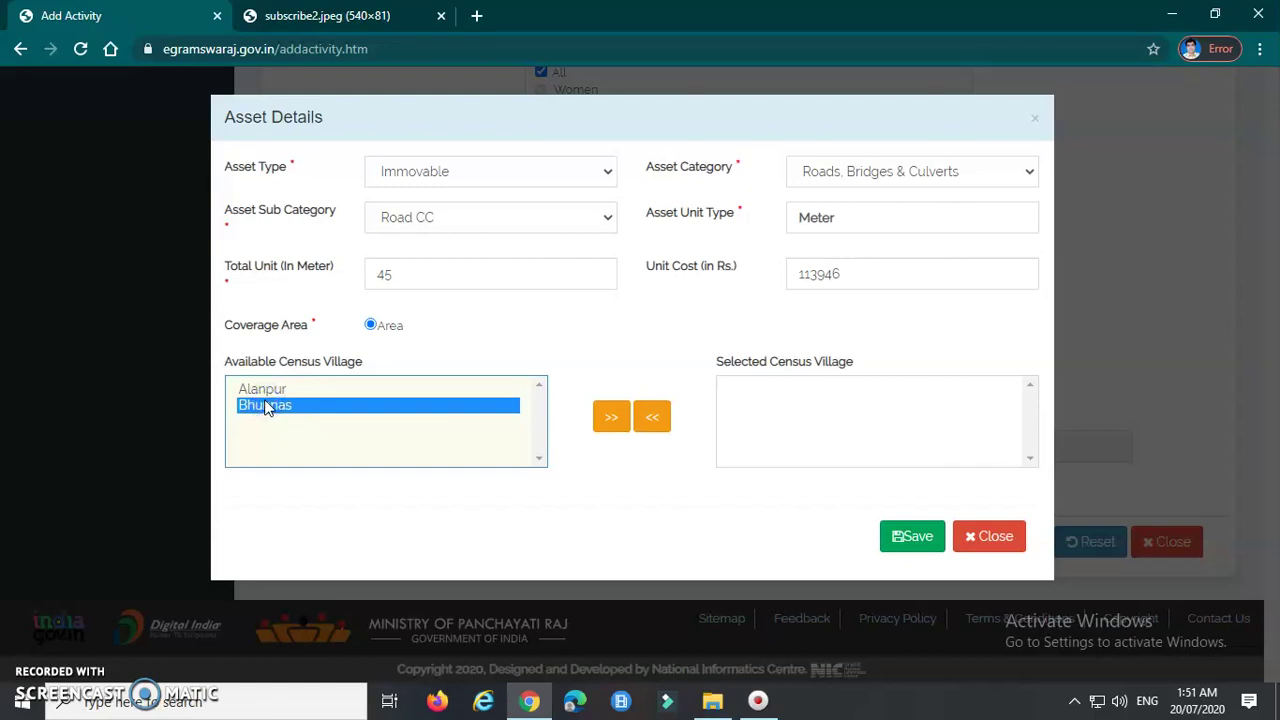
click(264, 391)
click(261, 408)
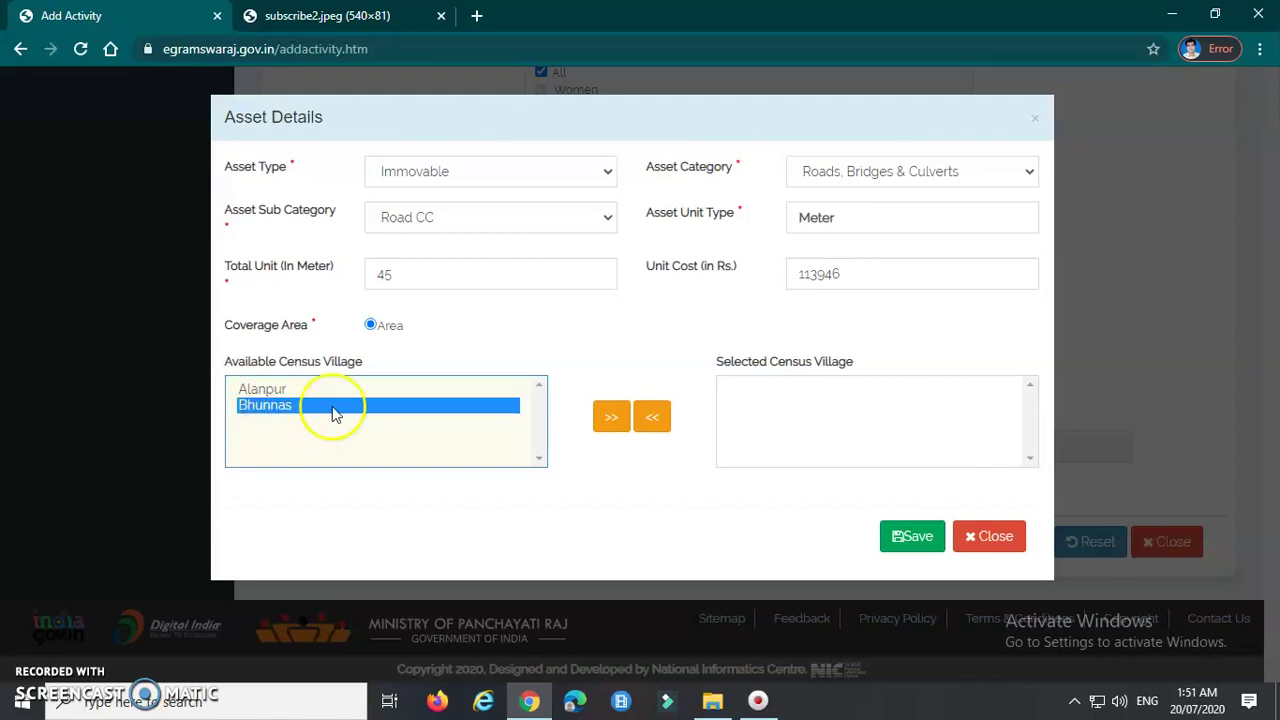
click(610, 419)
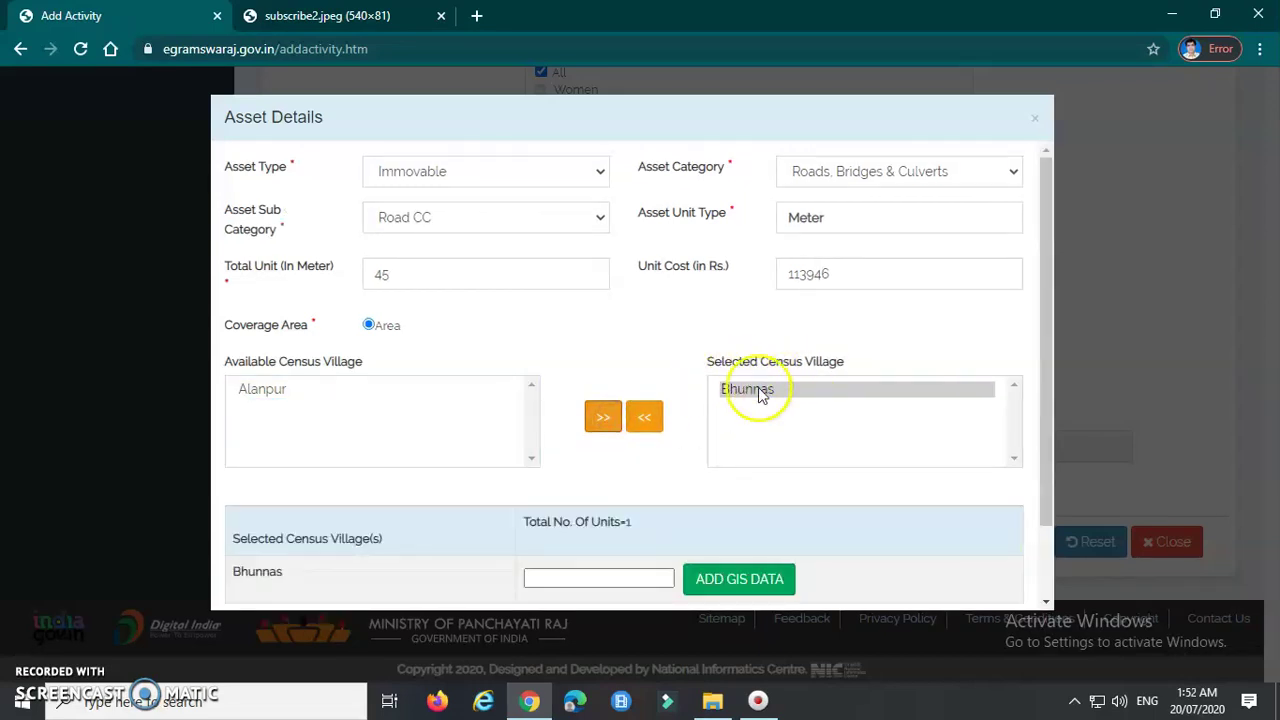
Enter 1 as the number of units for Bhunnas and save the asset details.
scroll(757, 394, down, 2)
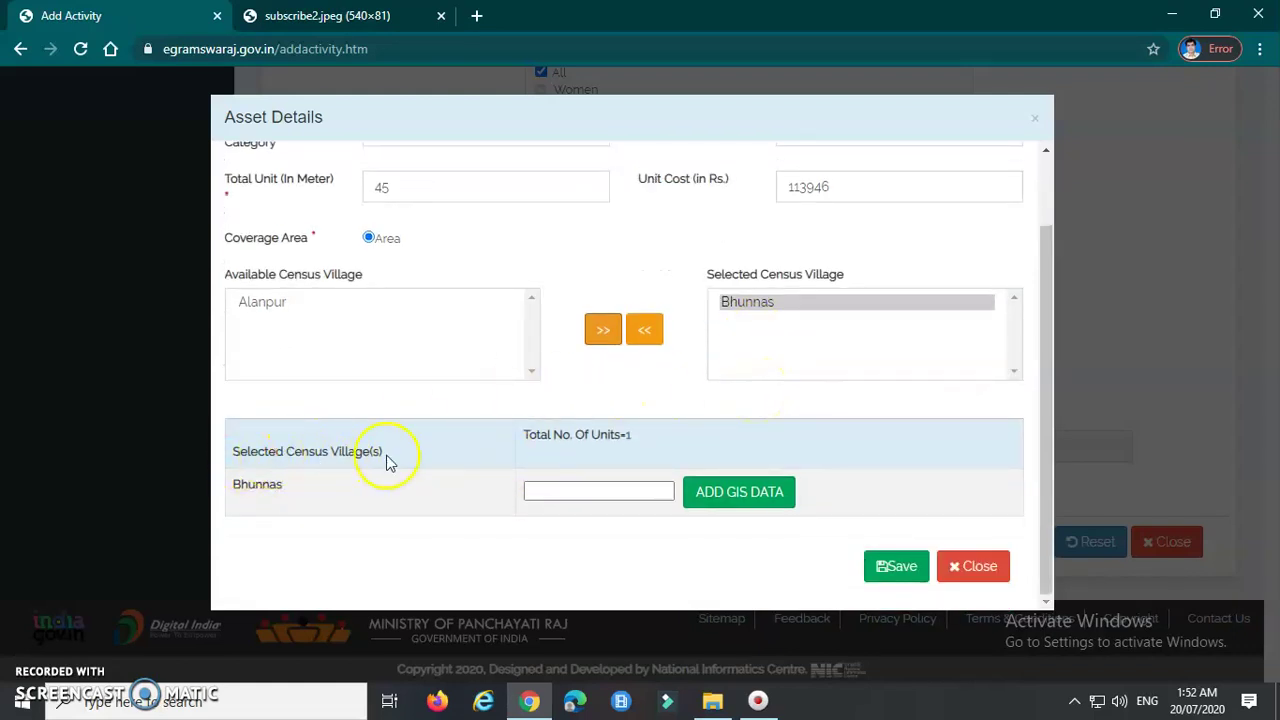
click(599, 489)
text(1)
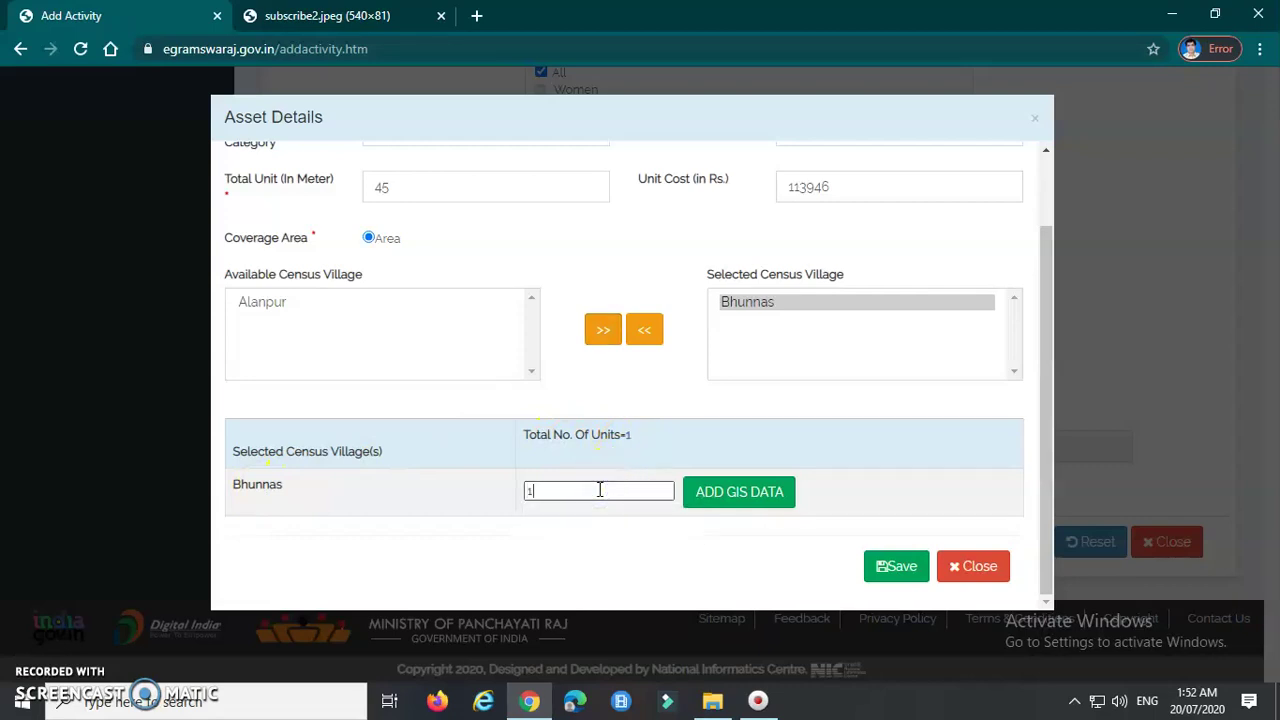
click(897, 578)
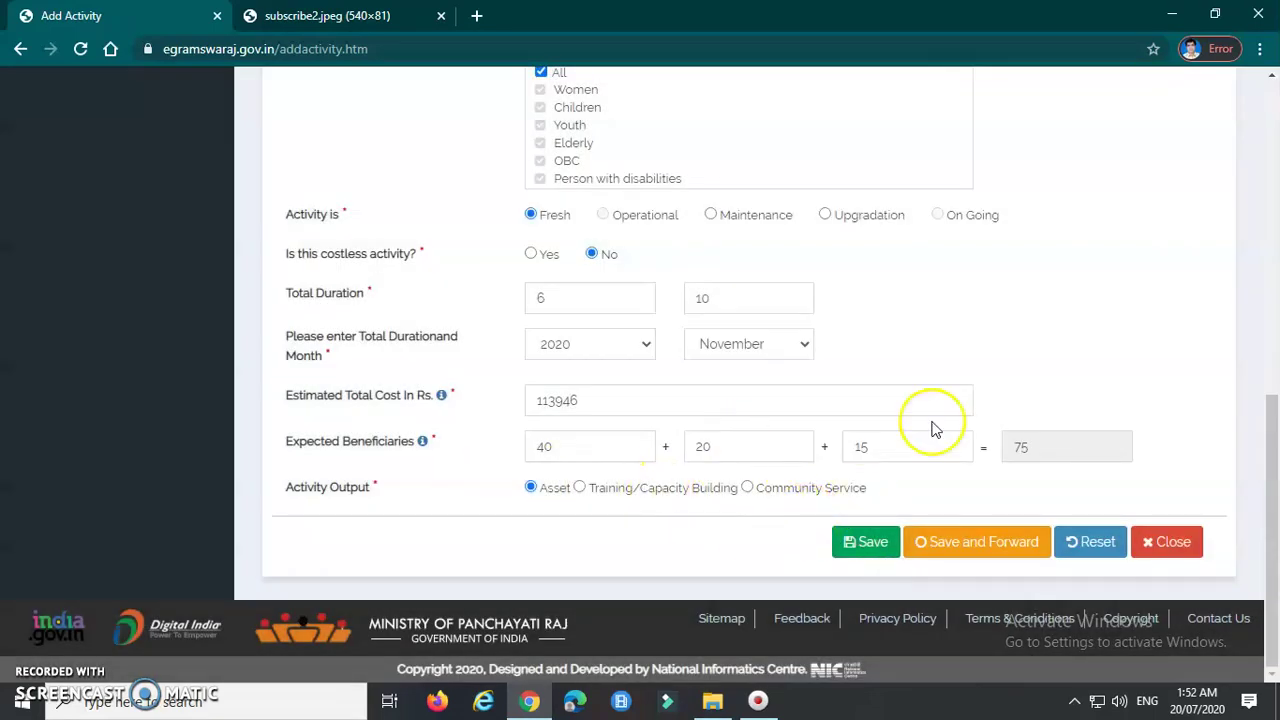
Try MGNREGA as the proposed scheme for the public works activity.
scroll(930, 425, up, 5)
scroll(930, 425, up, 3)
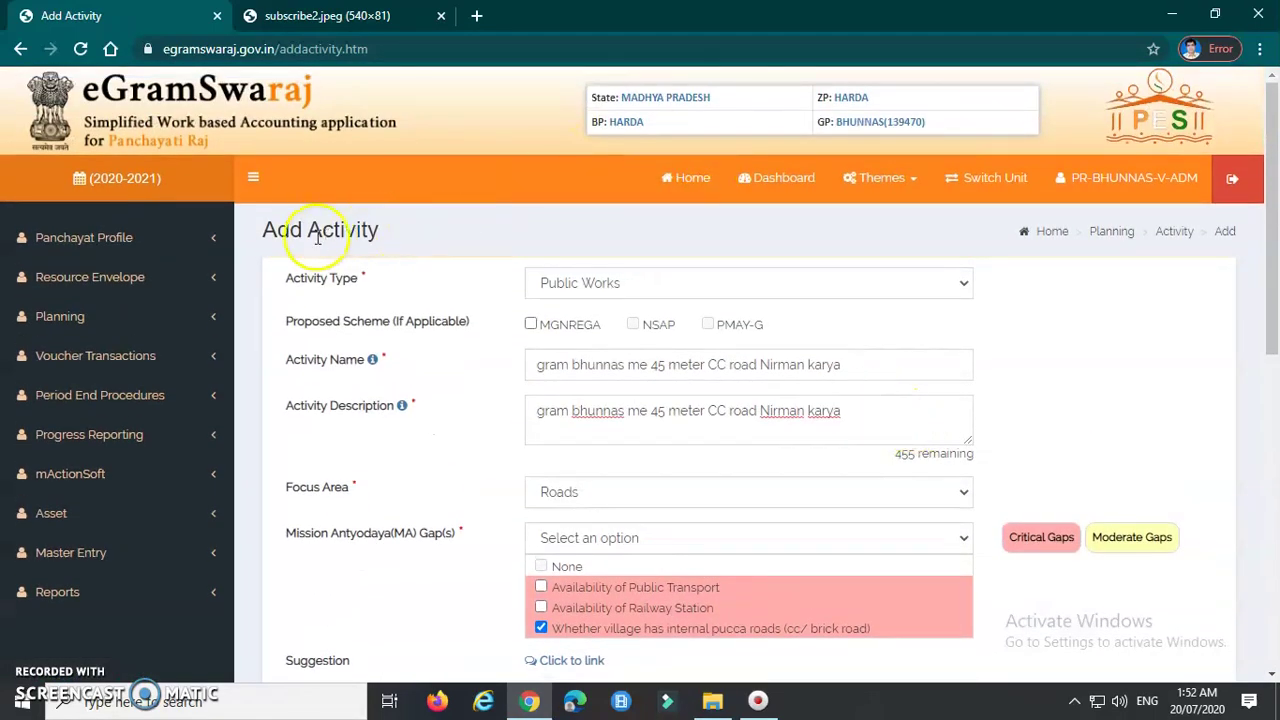
triple_click(290, 232)
click(453, 240)
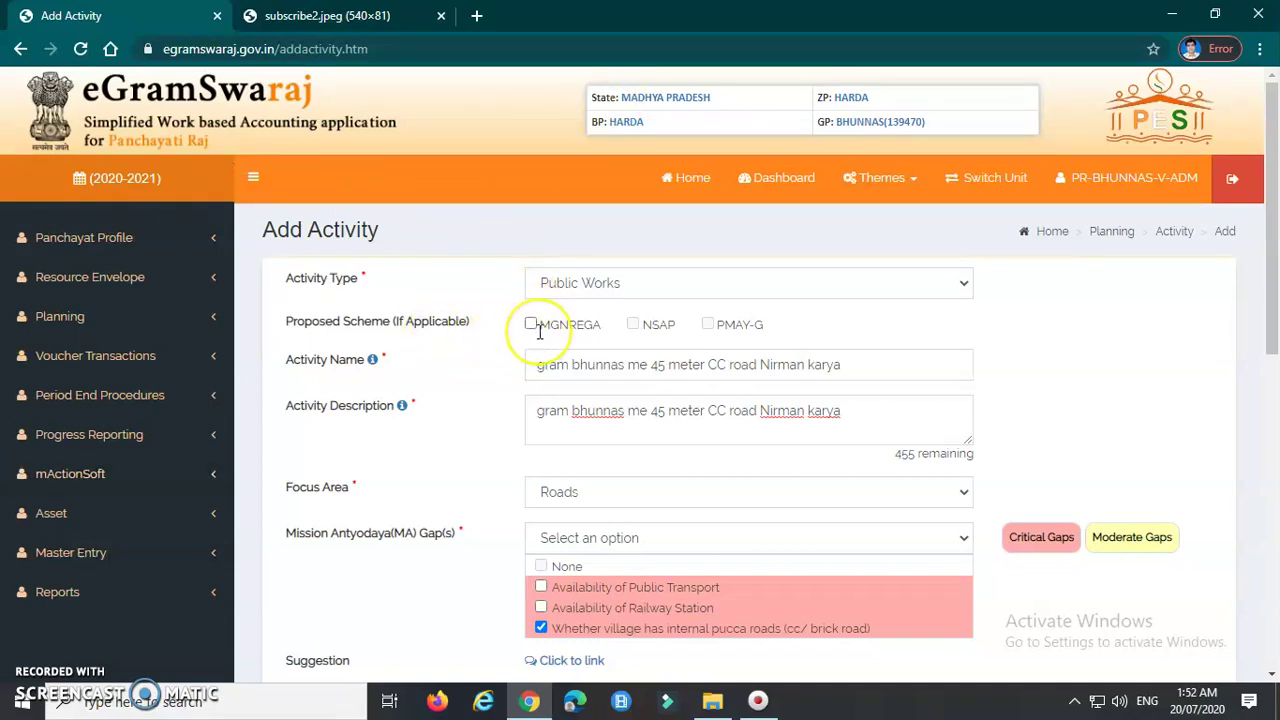
drag(530, 330, 602, 325)
click(507, 337)
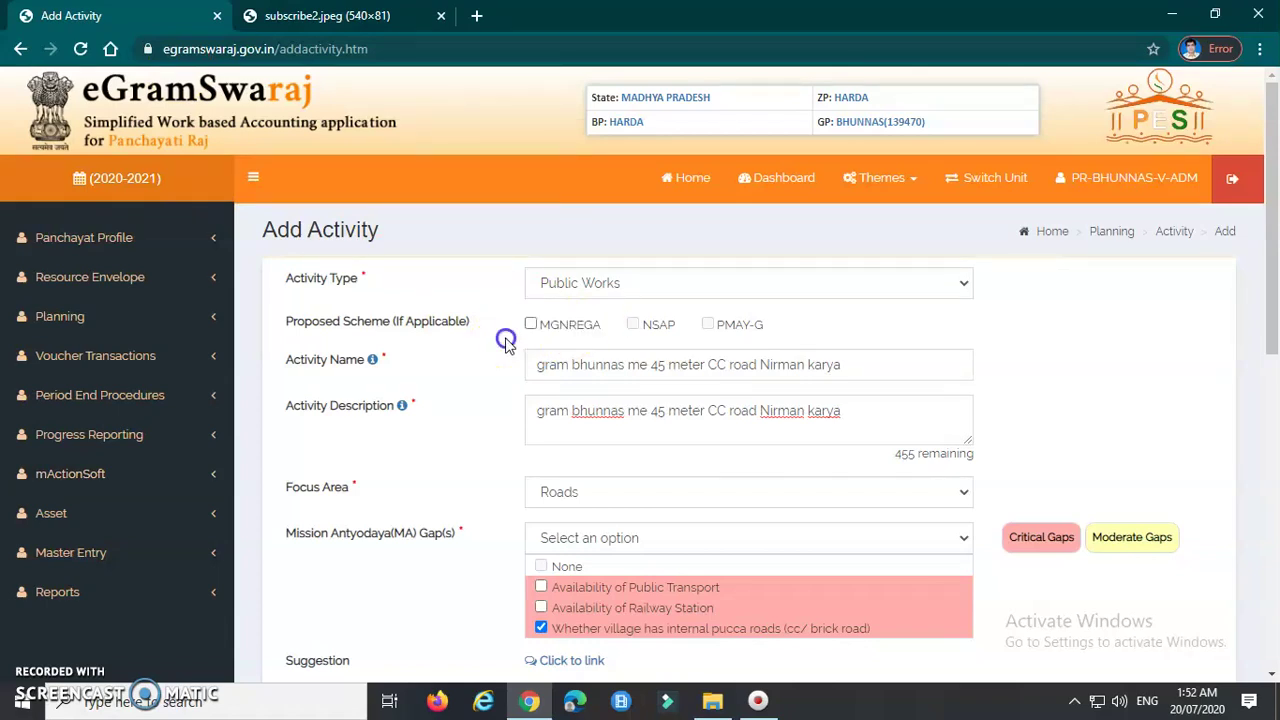
click(531, 326)
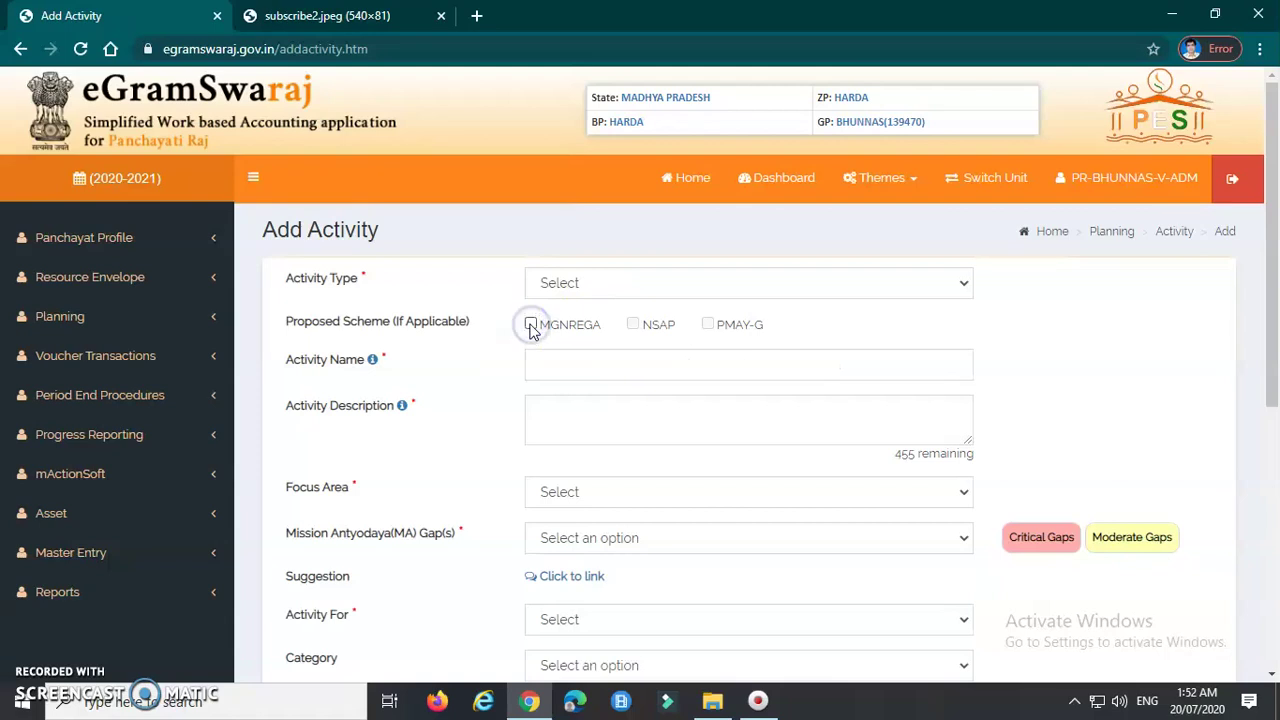
click(531, 325)
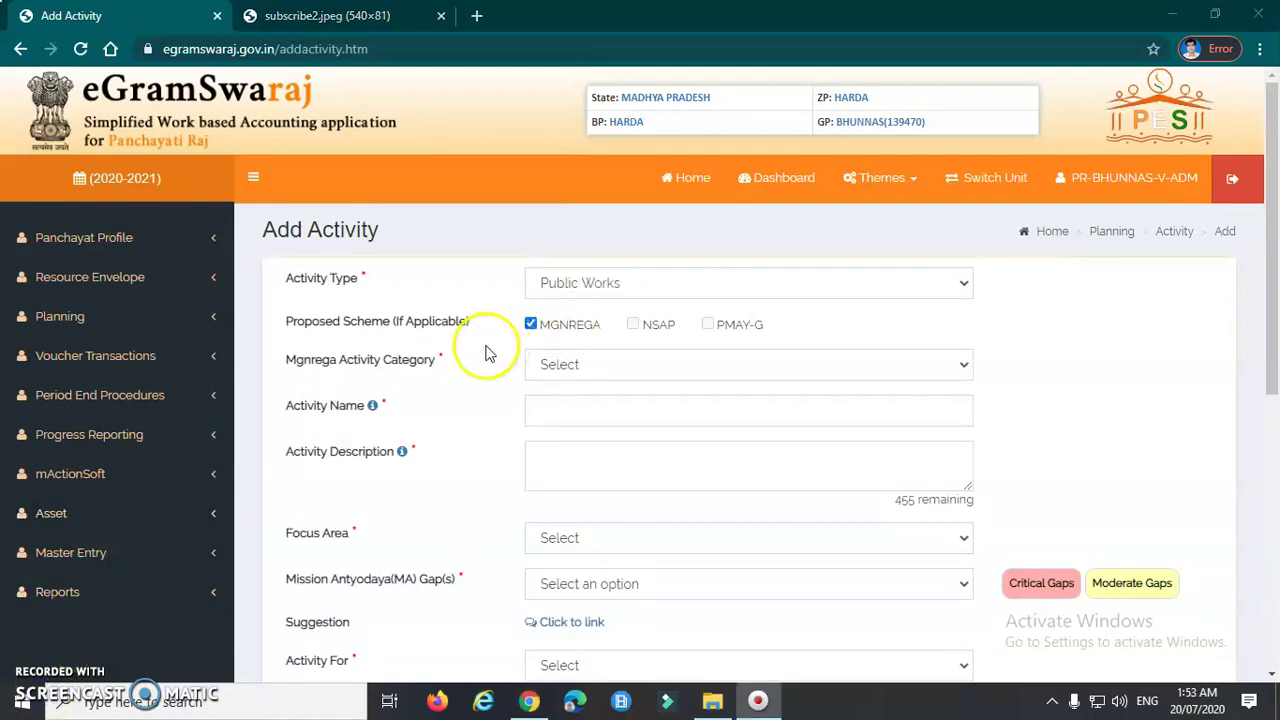
Set the MGNREGA activity category to Rural Connectivity.
triple_click(305, 367)
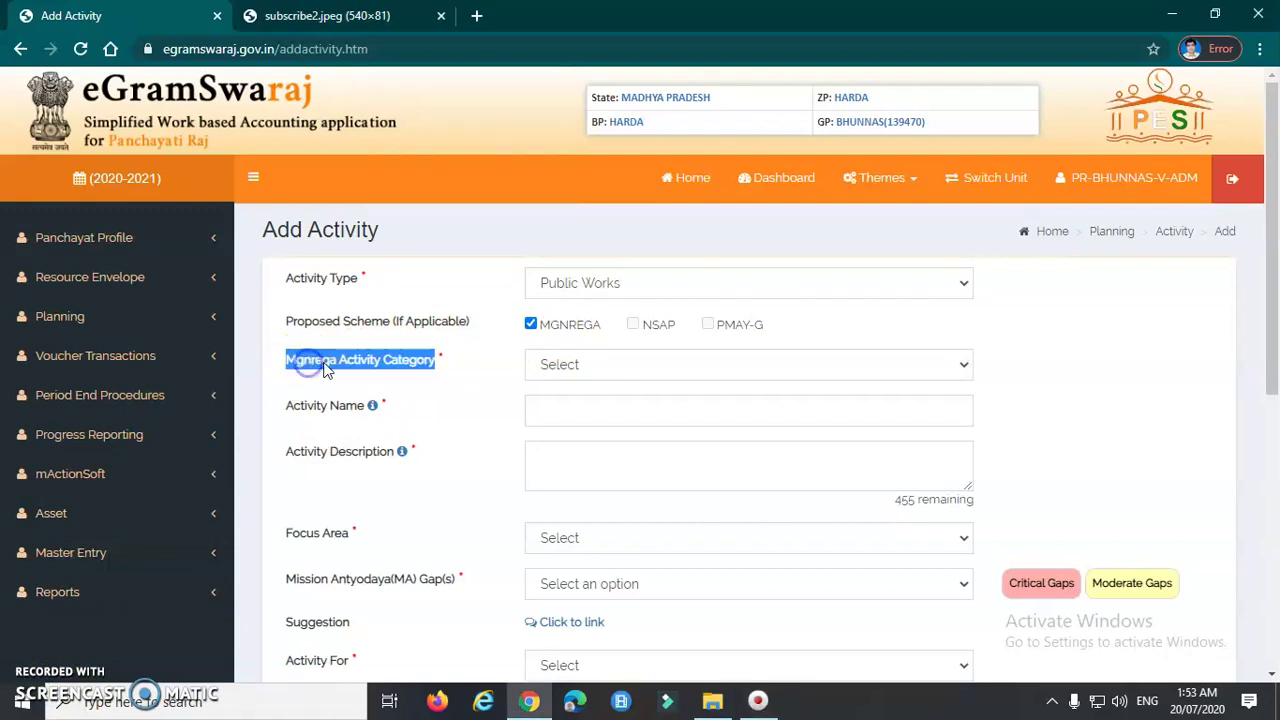
click(455, 366)
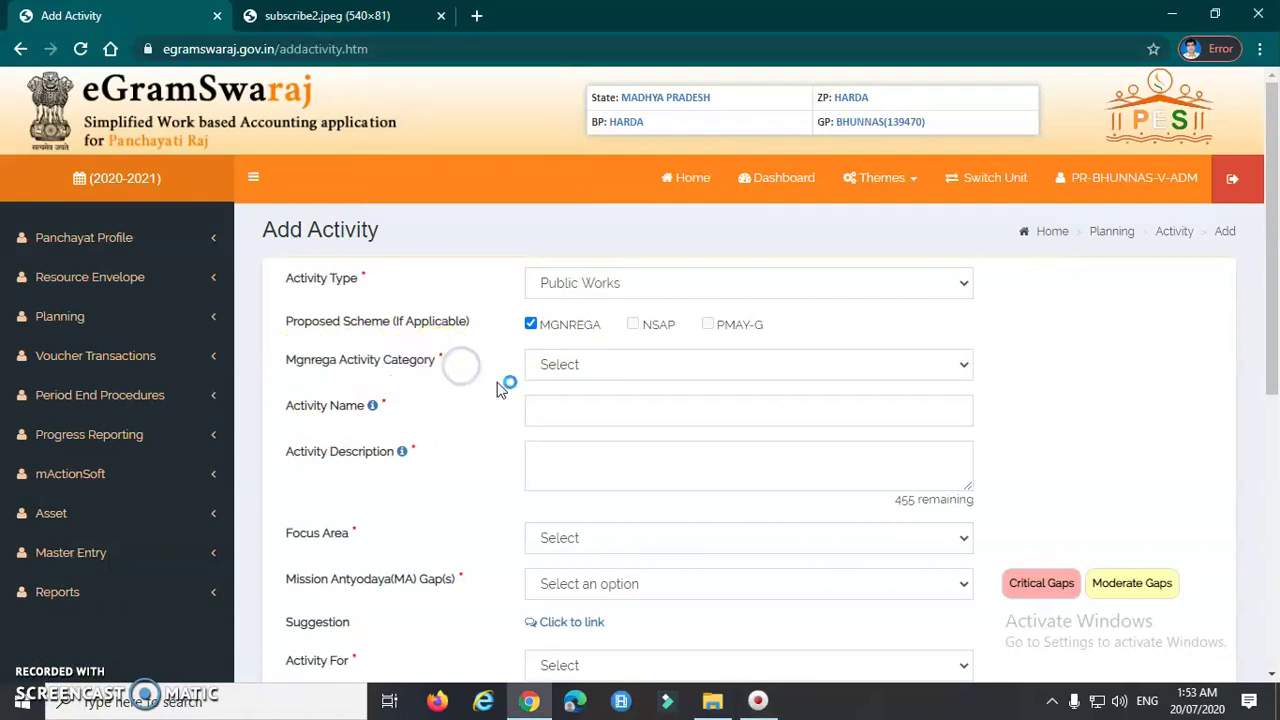
click(534, 327)
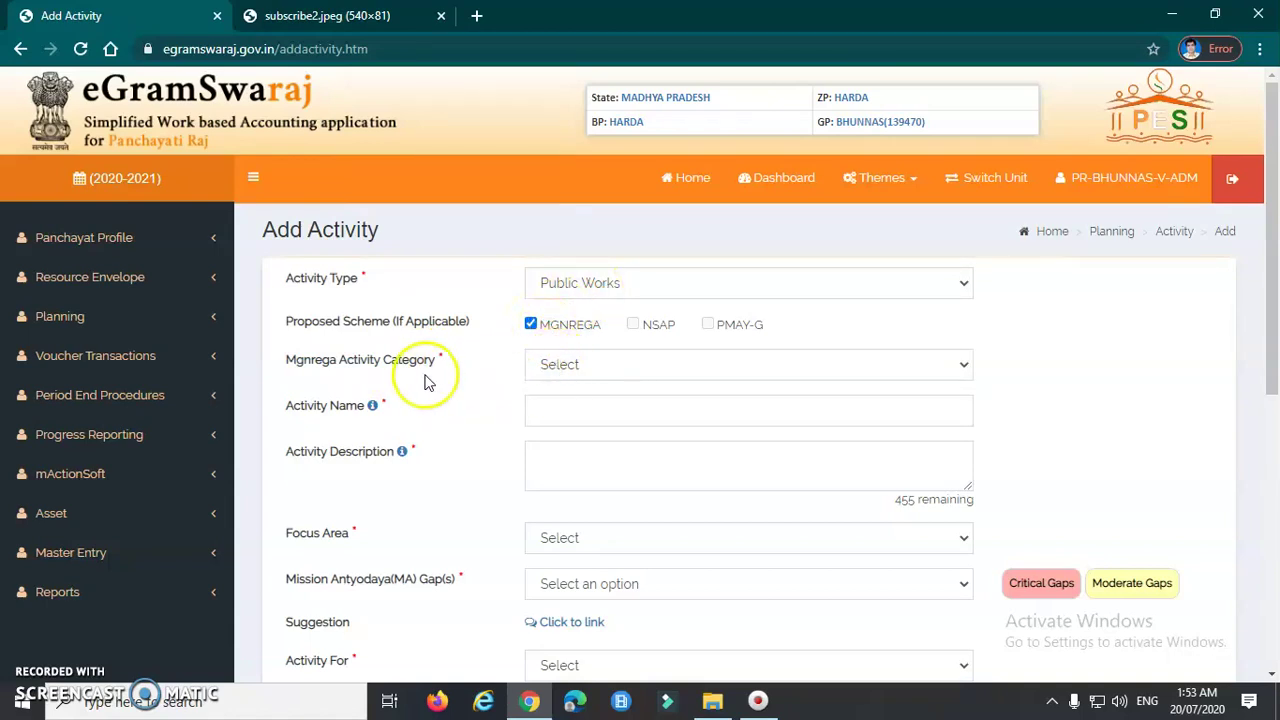
click(603, 367)
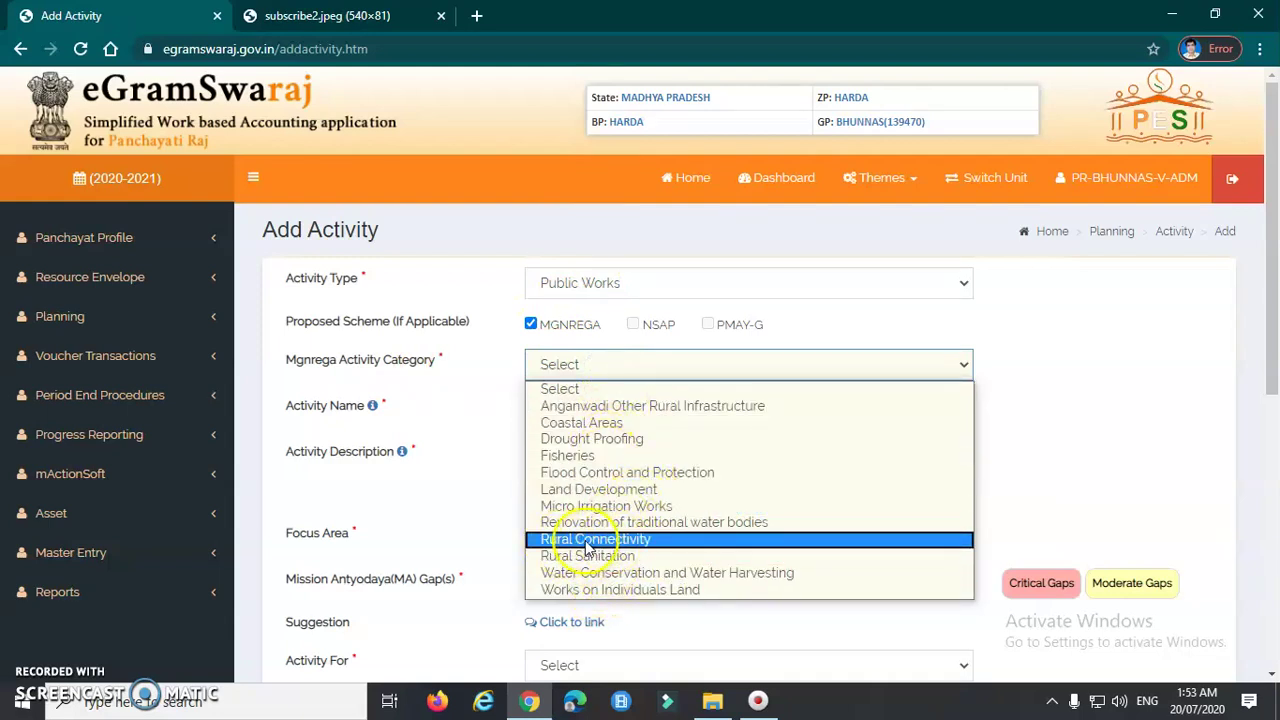
click(666, 548)
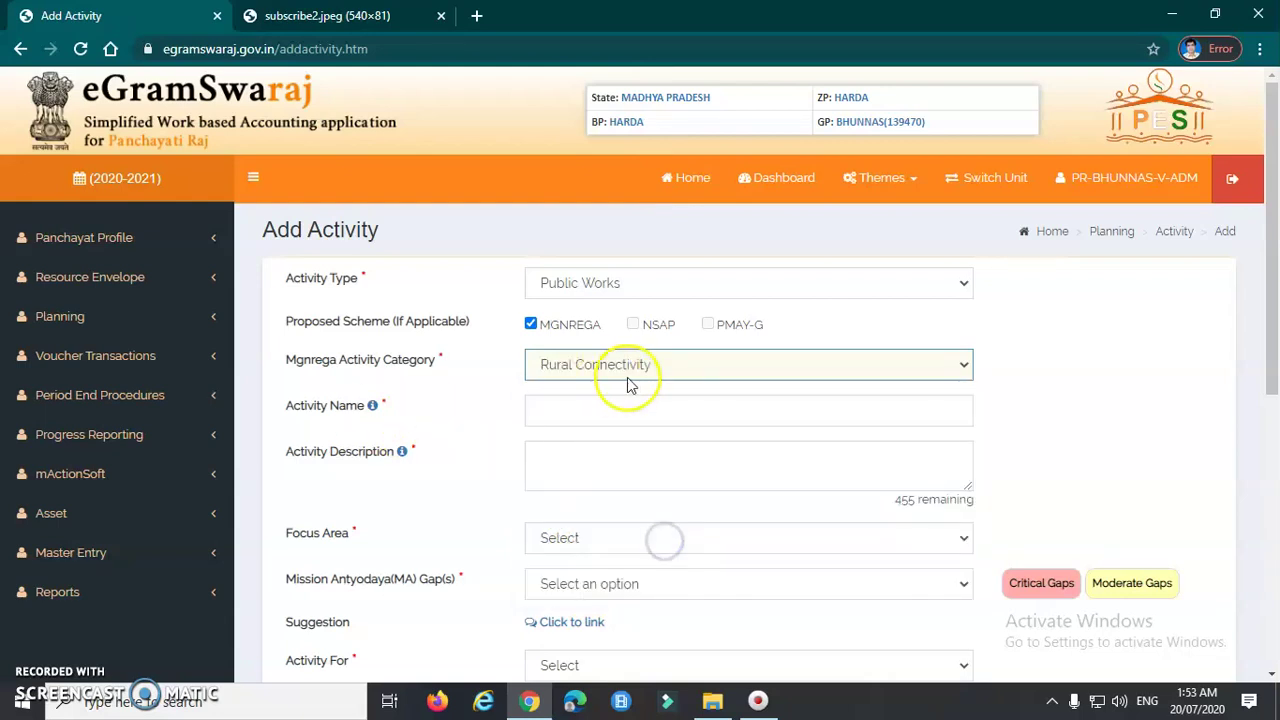
click(586, 415)
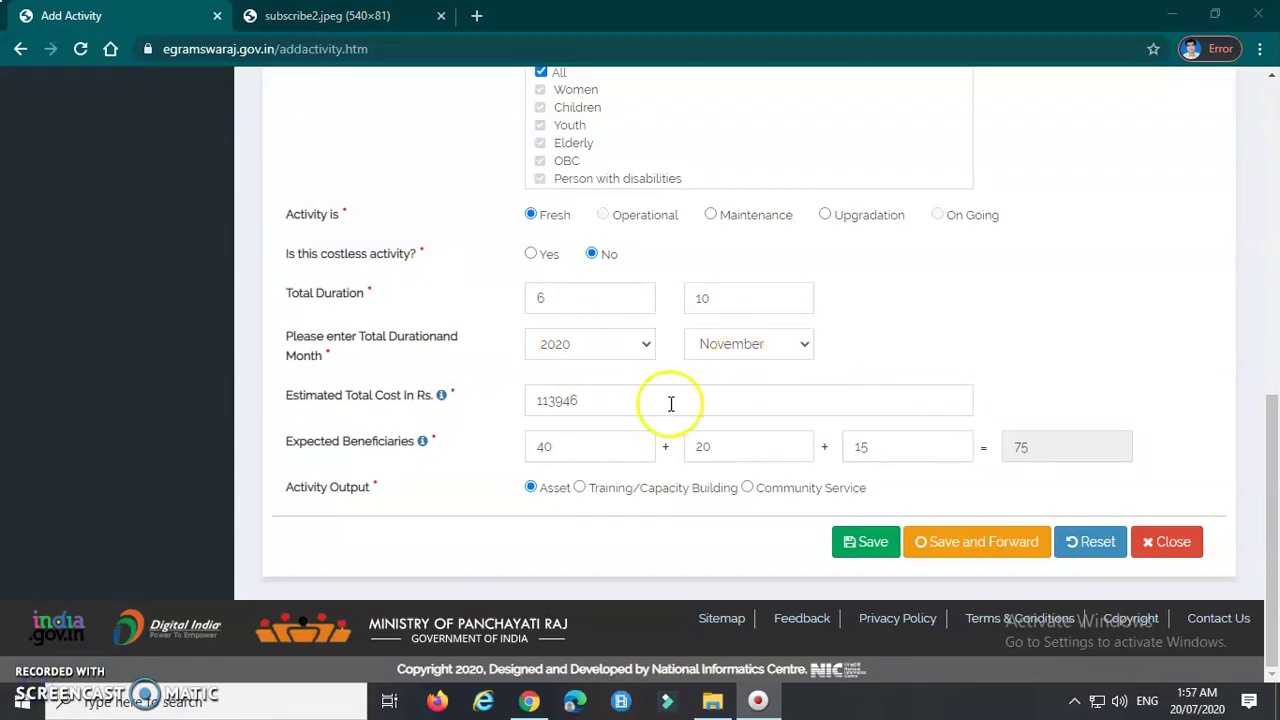
Review the filled-in CC road activity form from the activity type down to the activity output.
scroll(672, 410, up, 10)
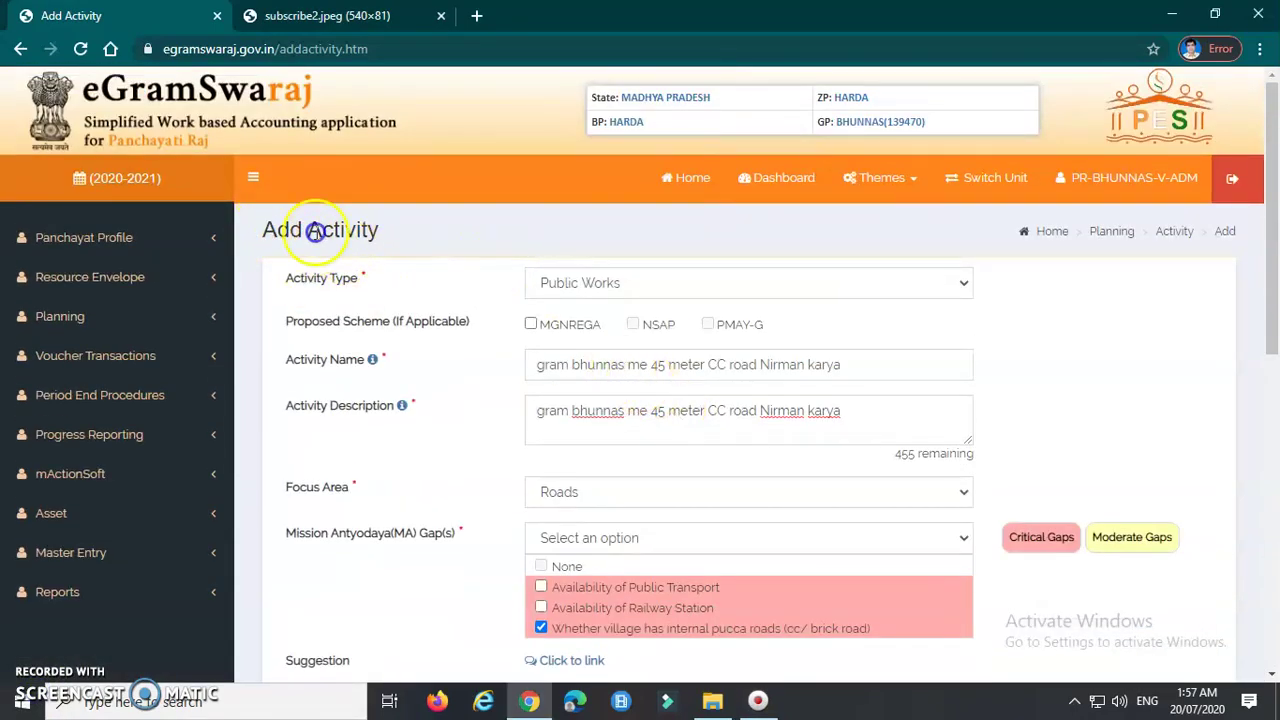
drag(268, 229, 415, 243)
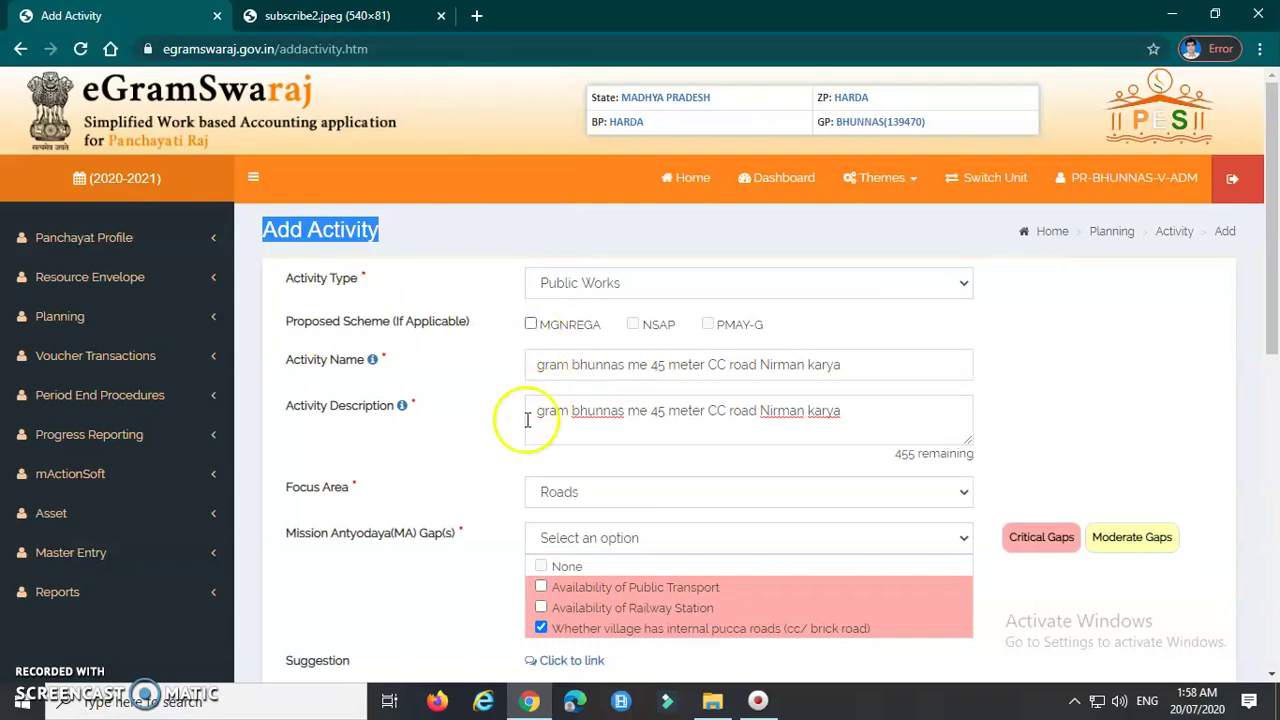
scroll(514, 417, down, 8)
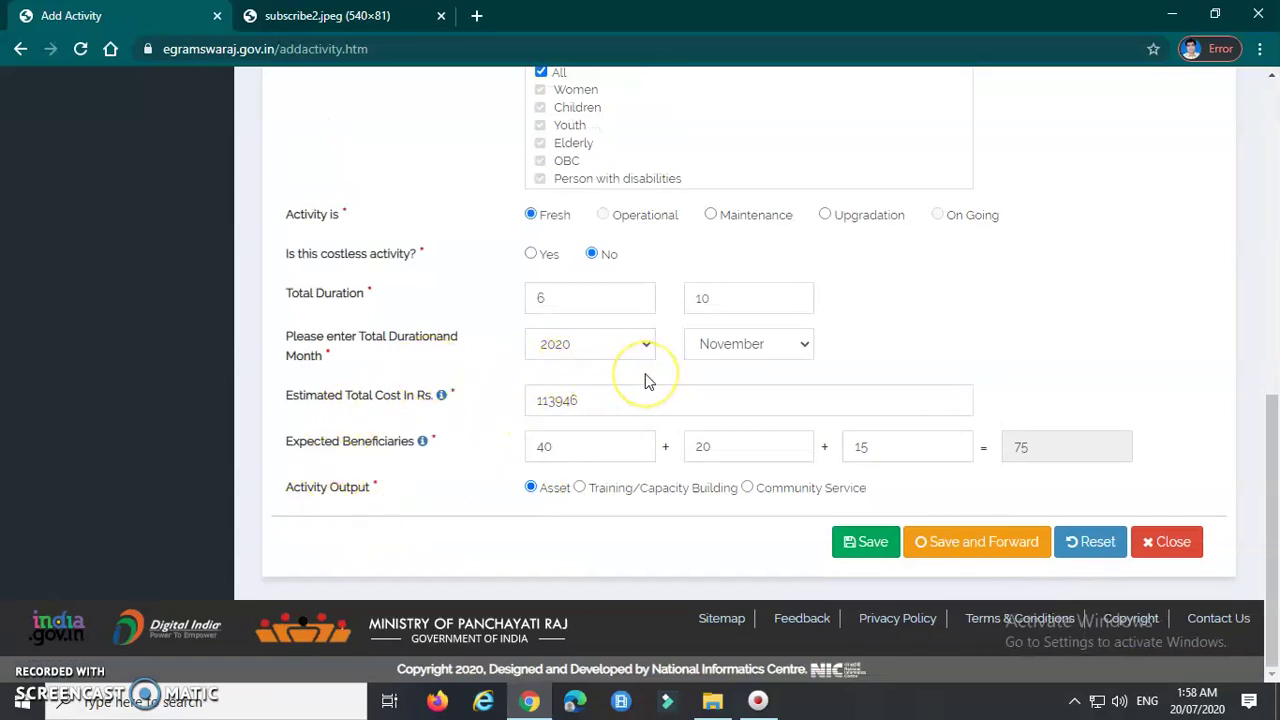
scroll(938, 378, up, 4)
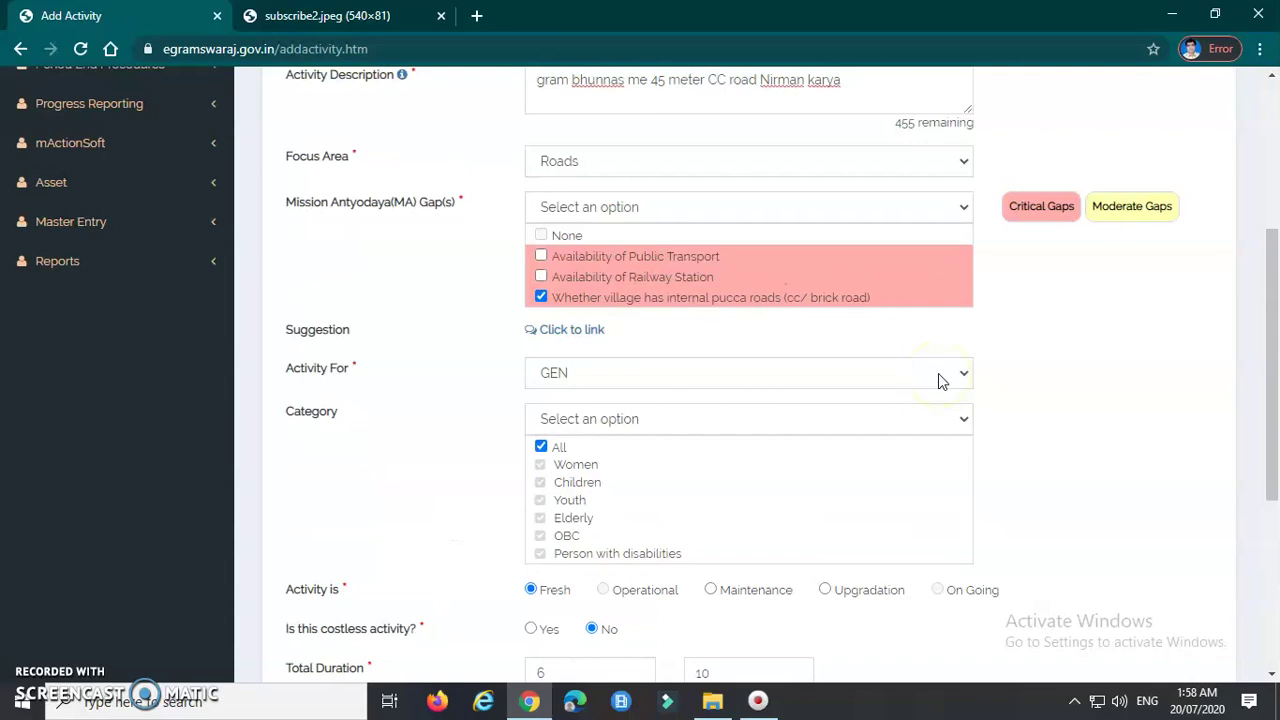
scroll(500, 410, up, 1)
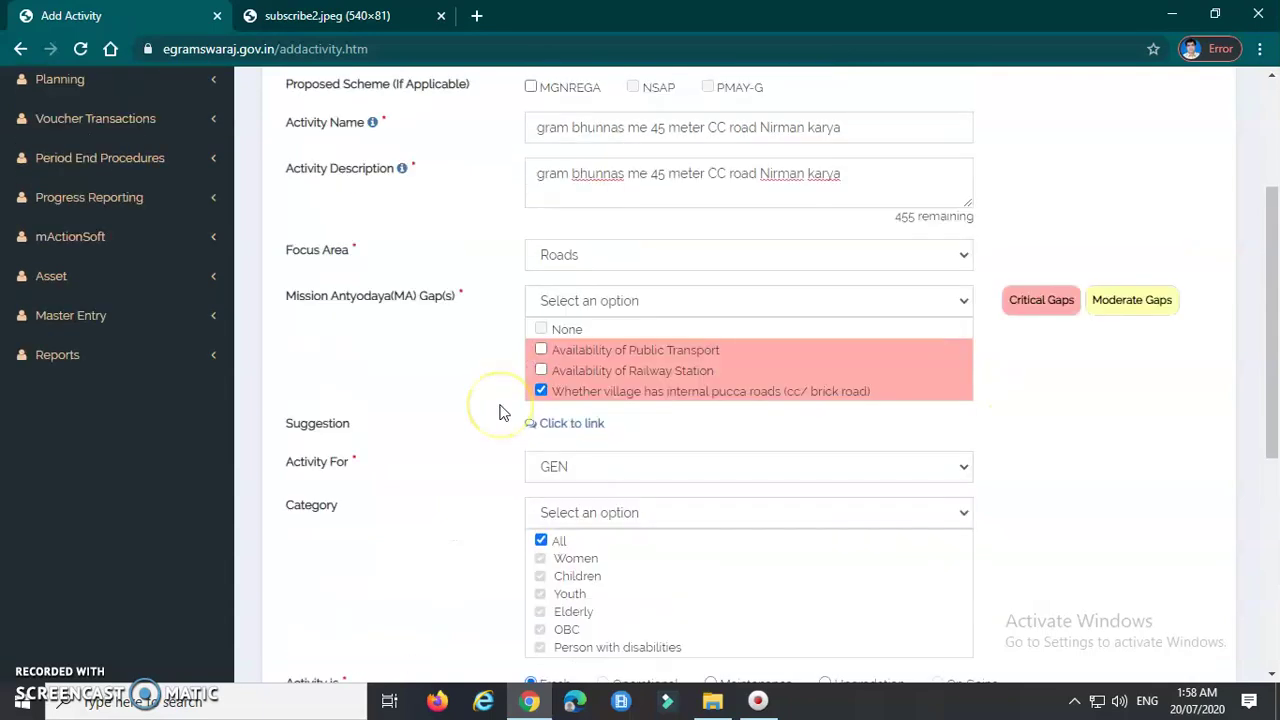
scroll(443, 391, up, 1)
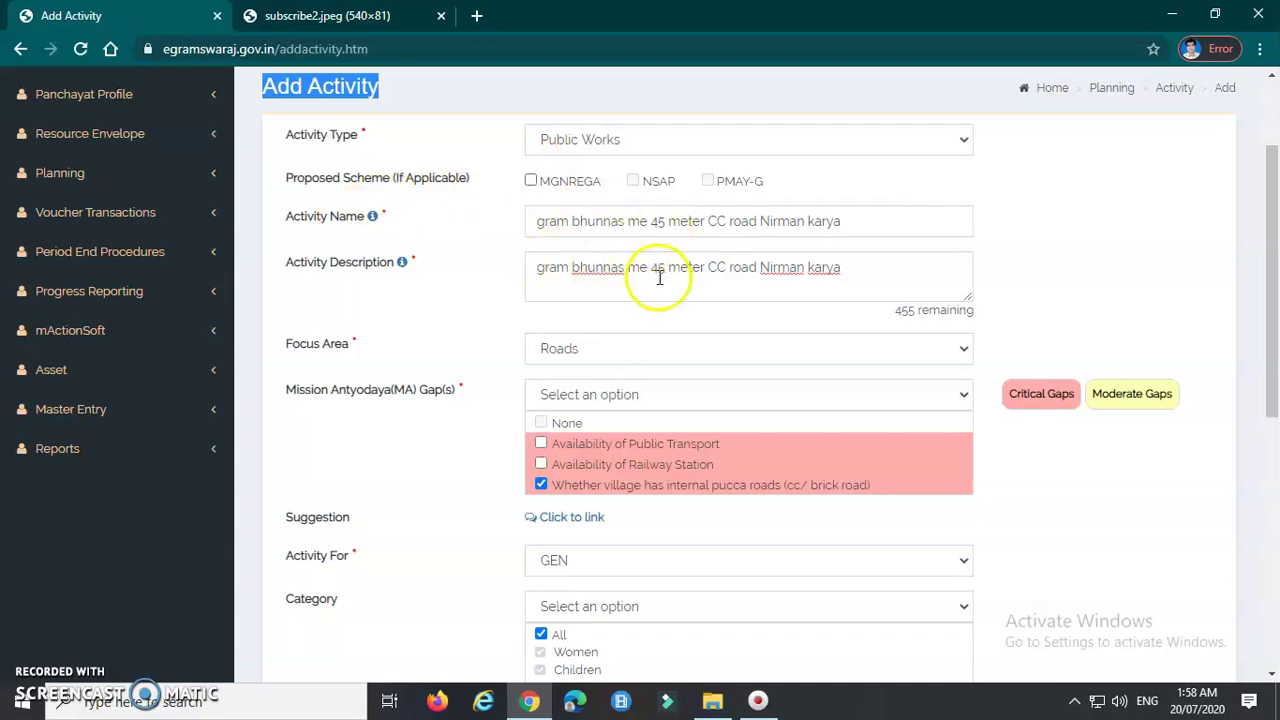
scroll(609, 414, down, 4)
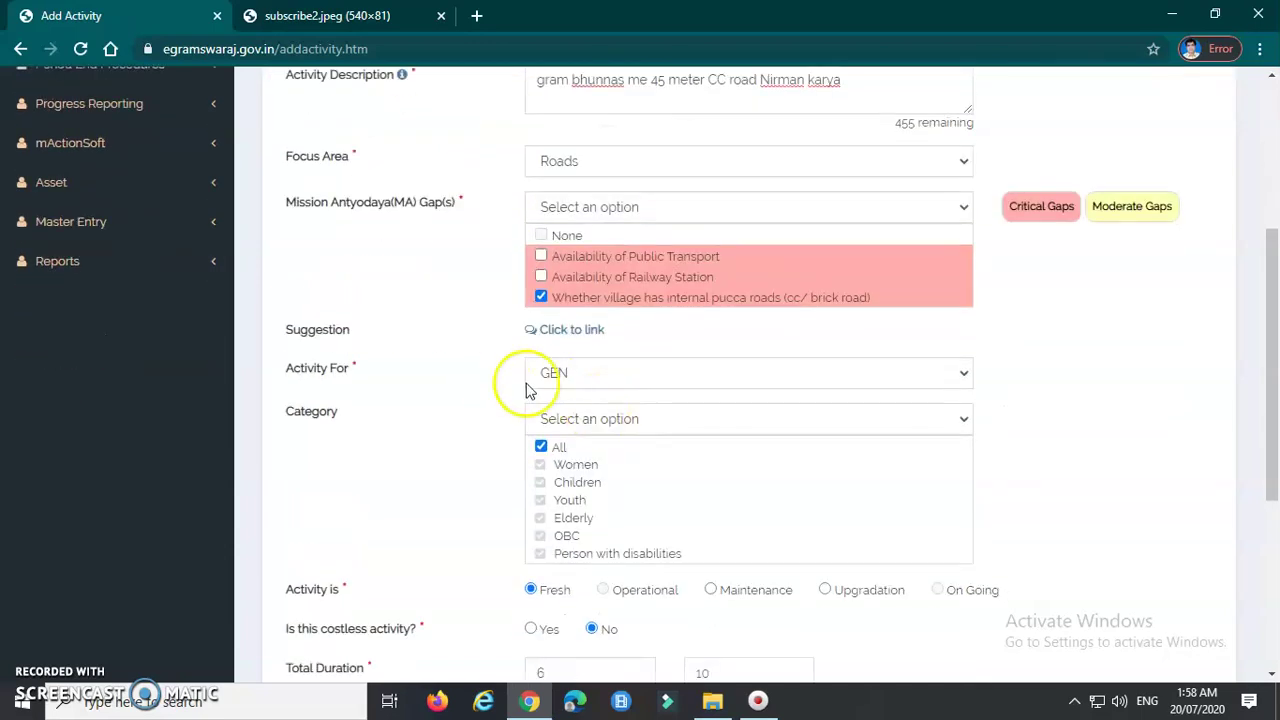
scroll(585, 385, down, 2)
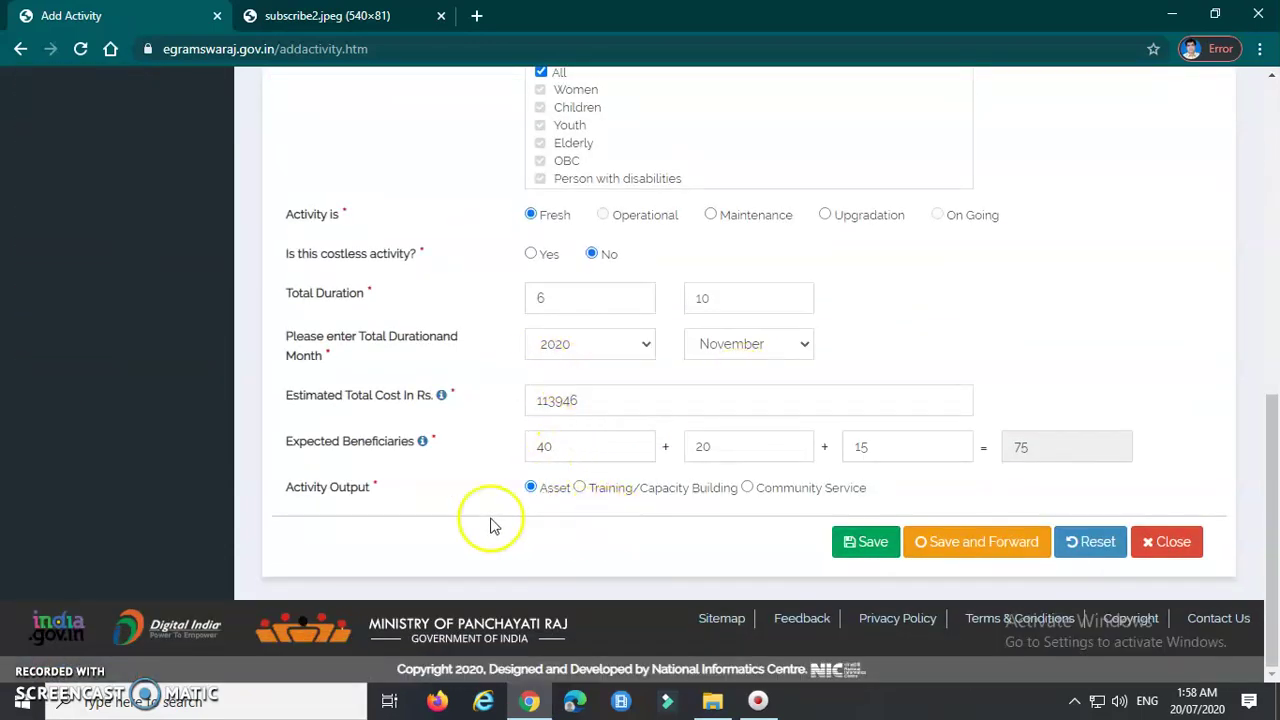
Save the CC road activity and forward it to the Planner, then acknowledge the confirmation.
click(957, 550)
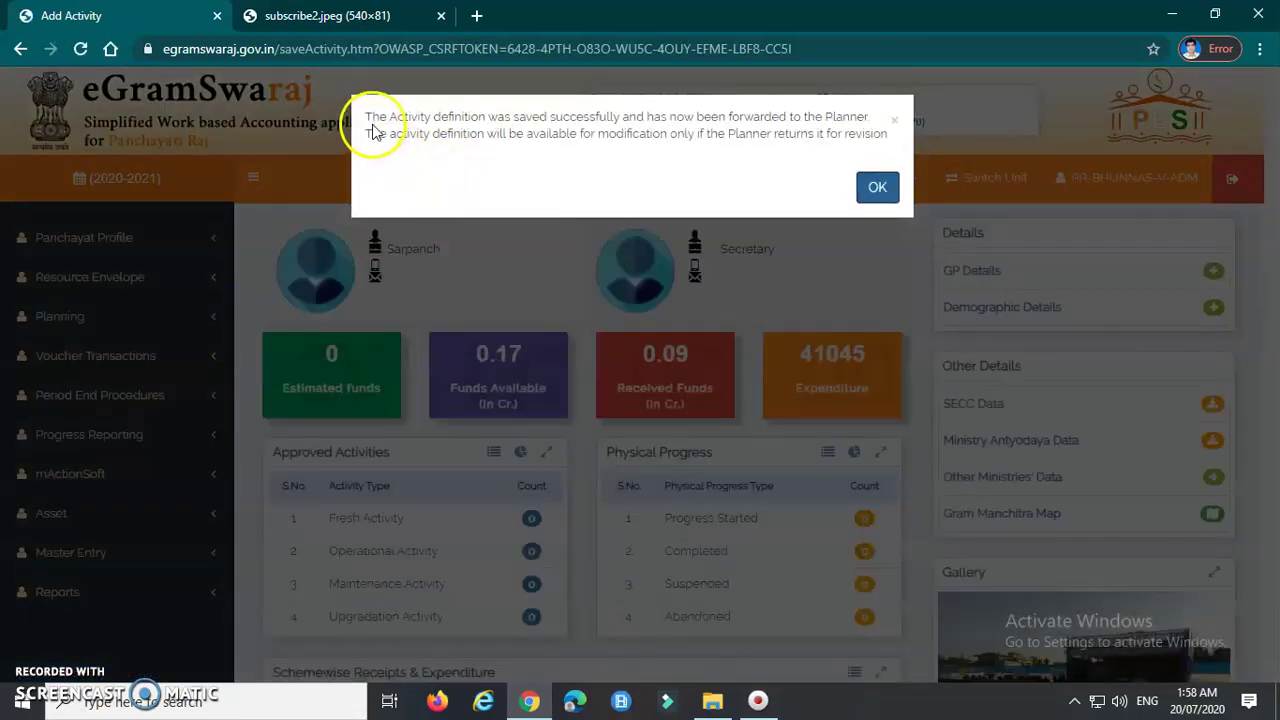
drag(369, 118, 883, 134)
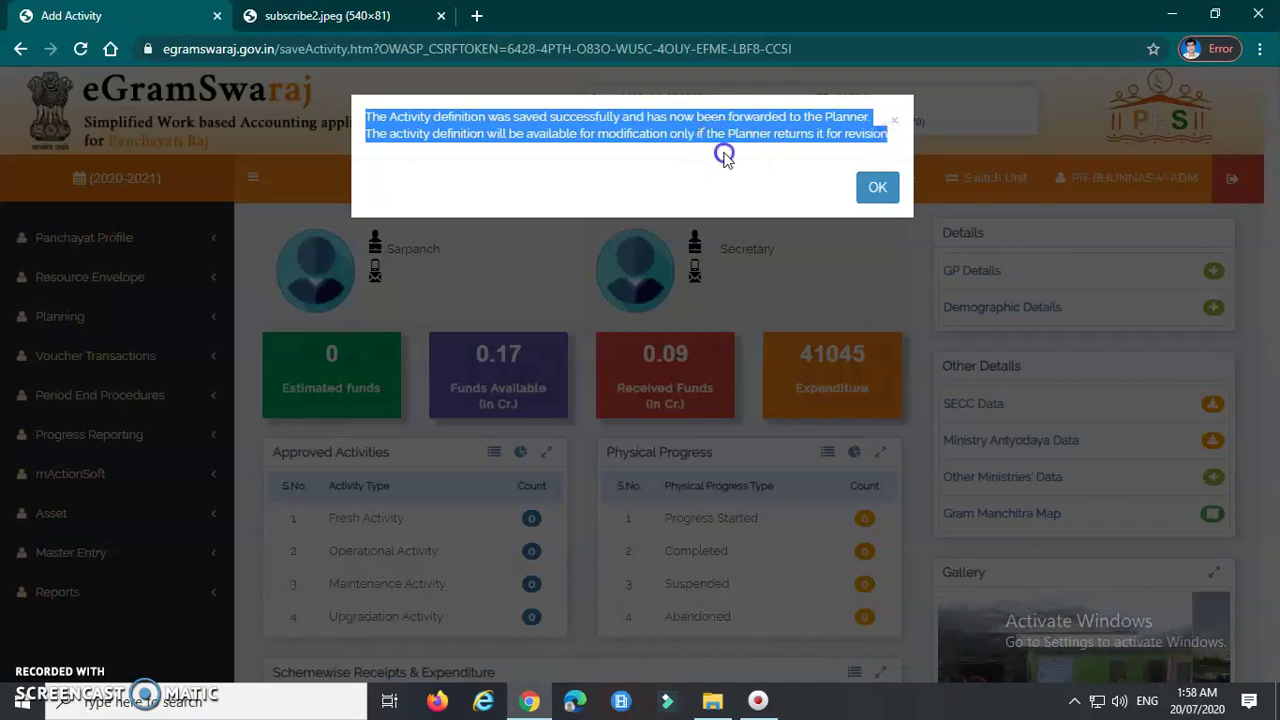
click(648, 171)
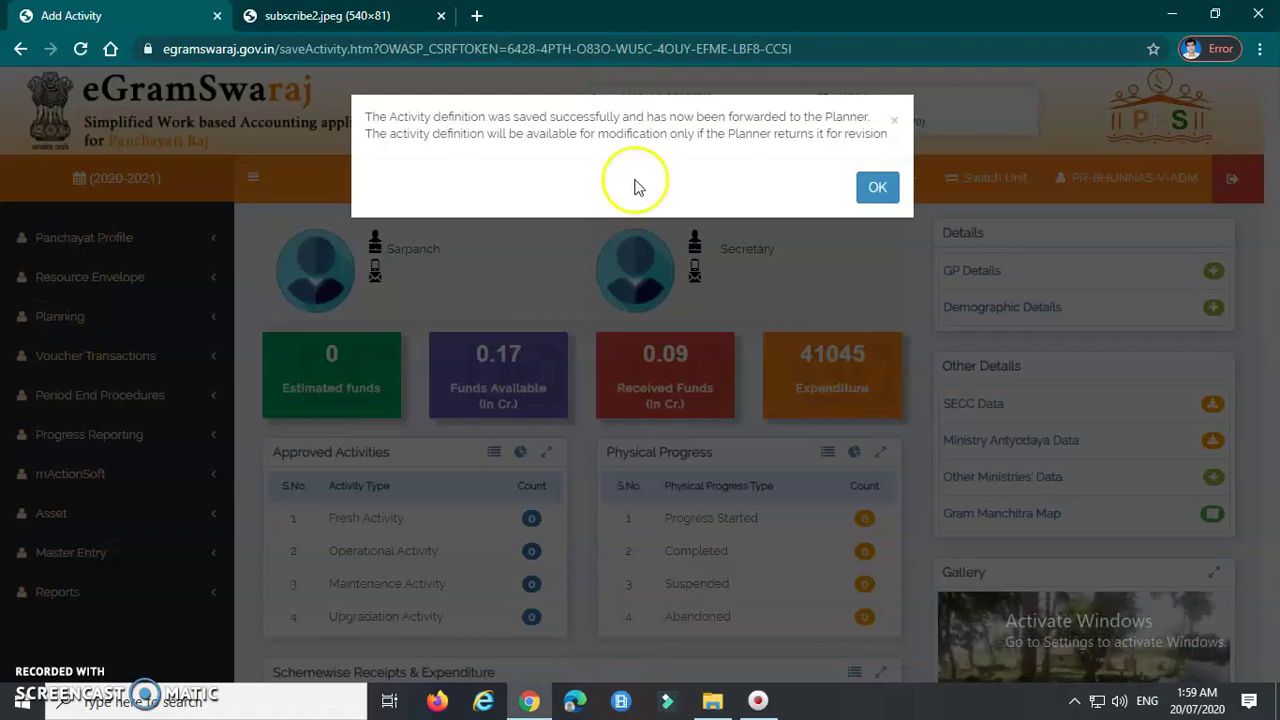
click(877, 200)
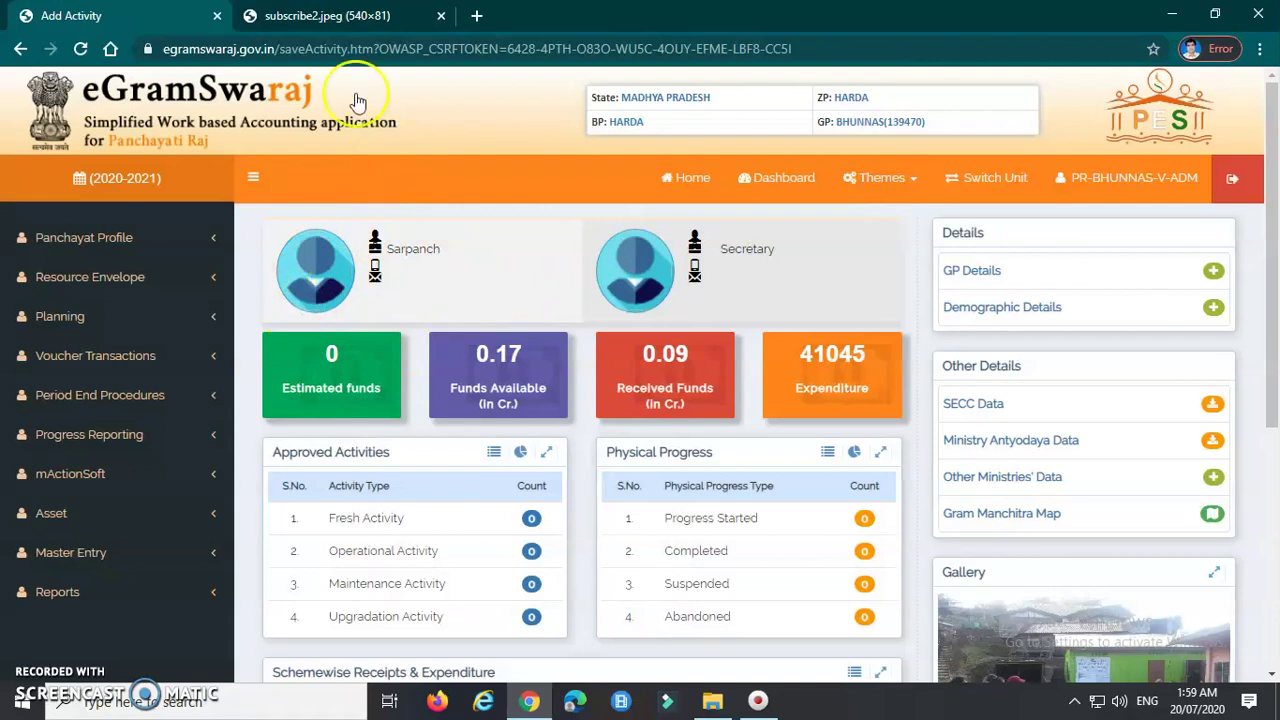
click(330, 15)
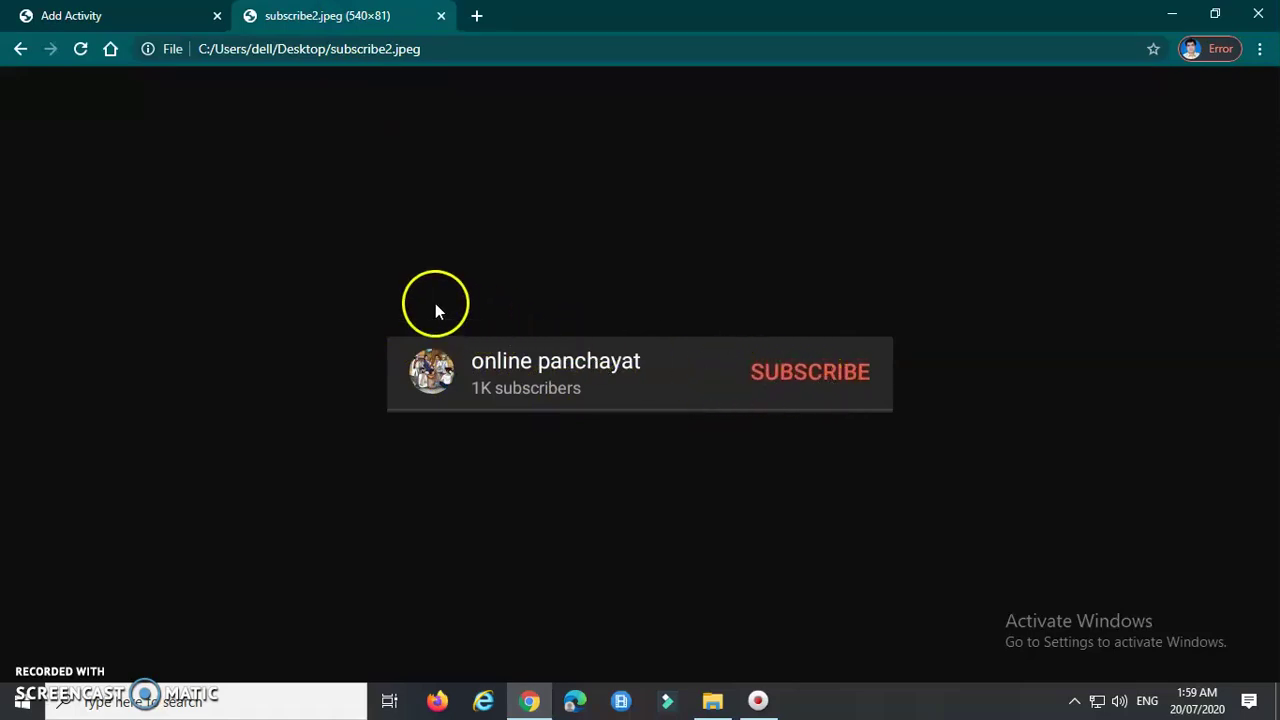
click(126, 18)
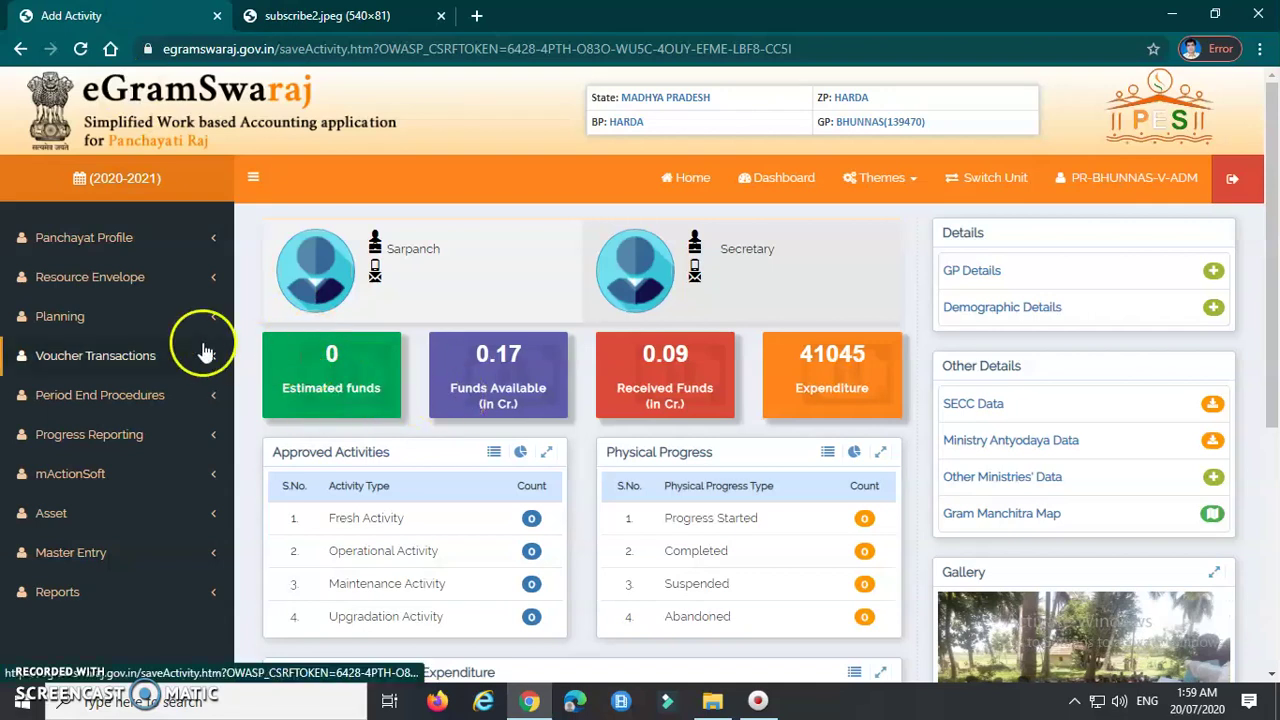
scroll(205, 345, down, 1)
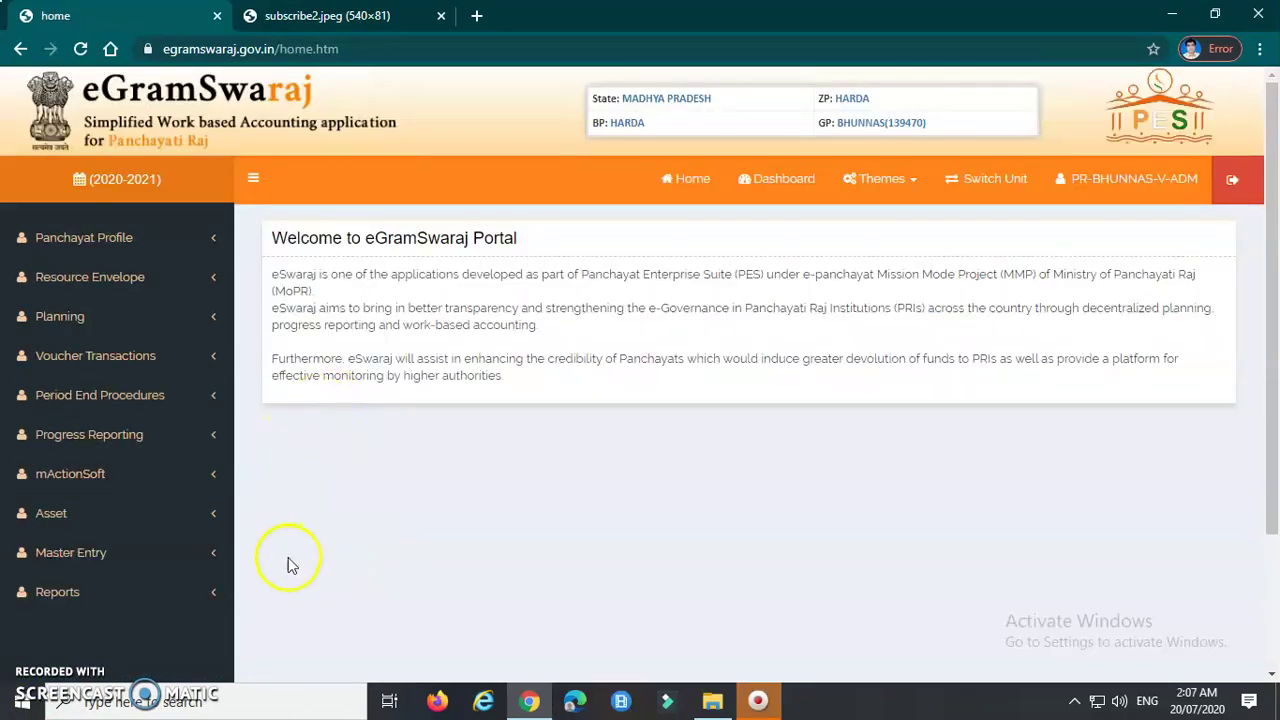
Open the management page for the Gram Panchayat Development Plan under the Planning action plan section.
click(85, 320)
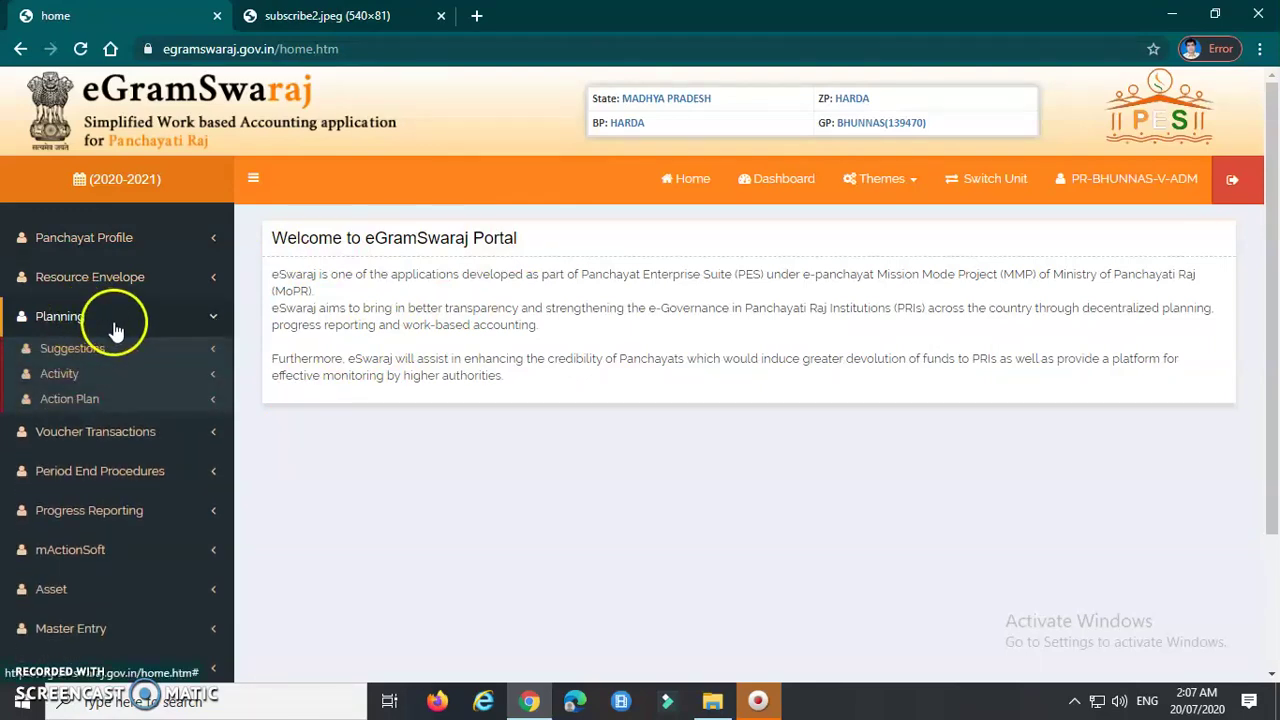
click(60, 378)
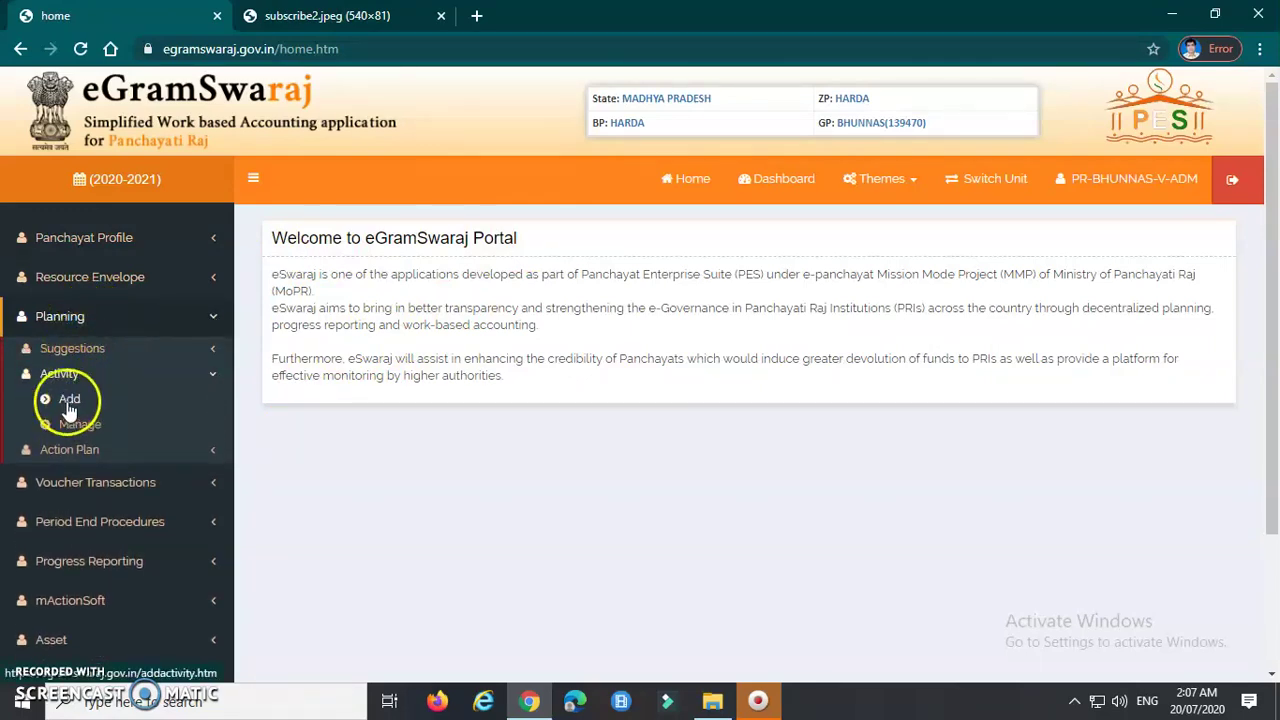
click(69, 402)
click(62, 318)
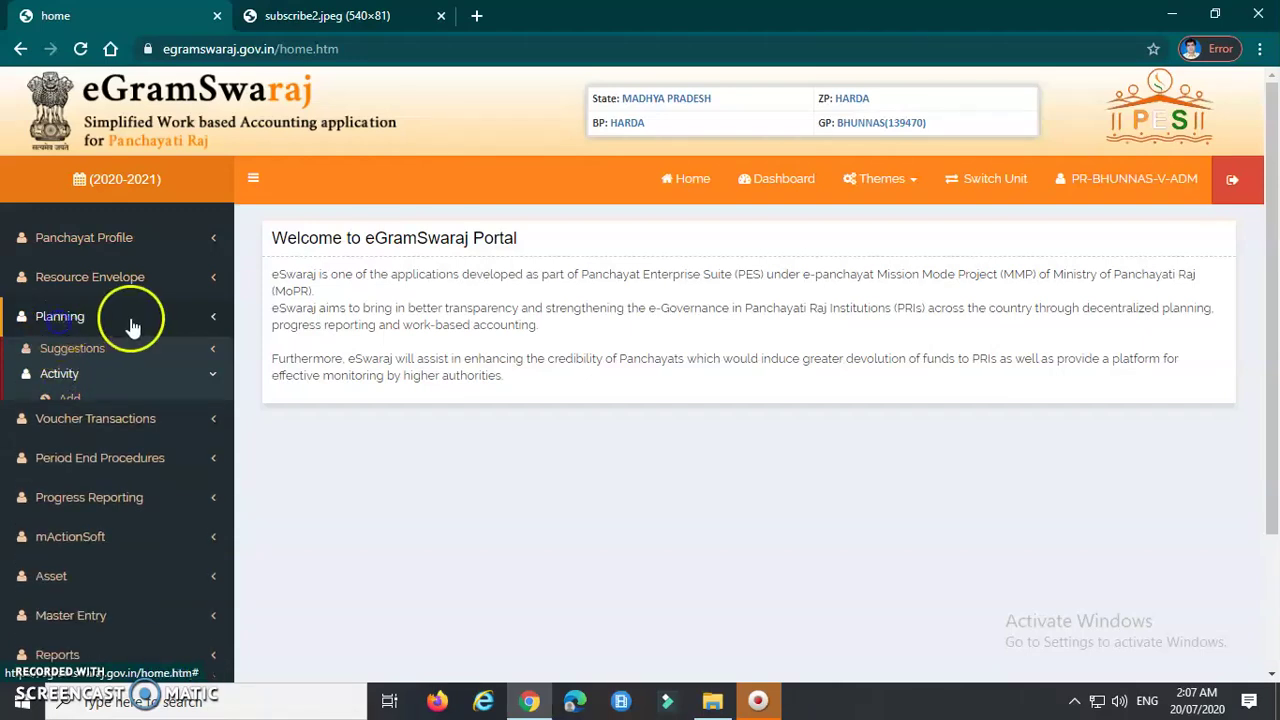
click(68, 322)
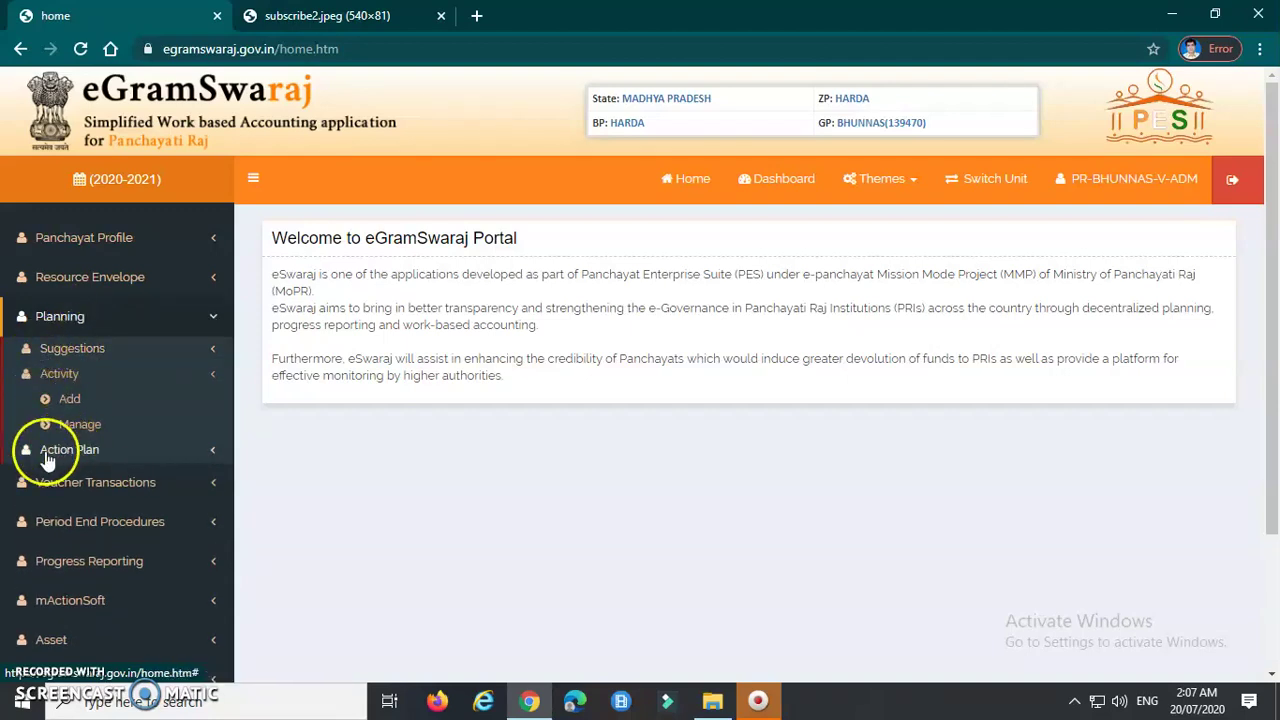
click(42, 455)
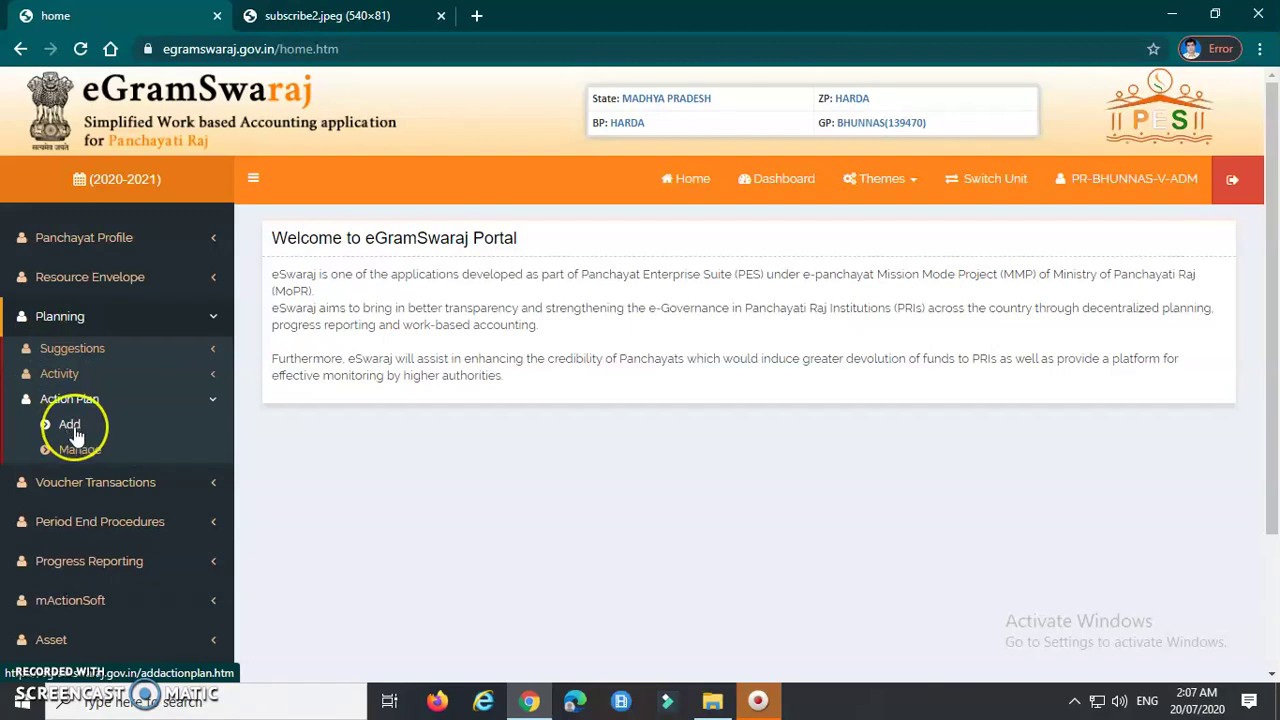
click(72, 430)
click(72, 428)
click(72, 430)
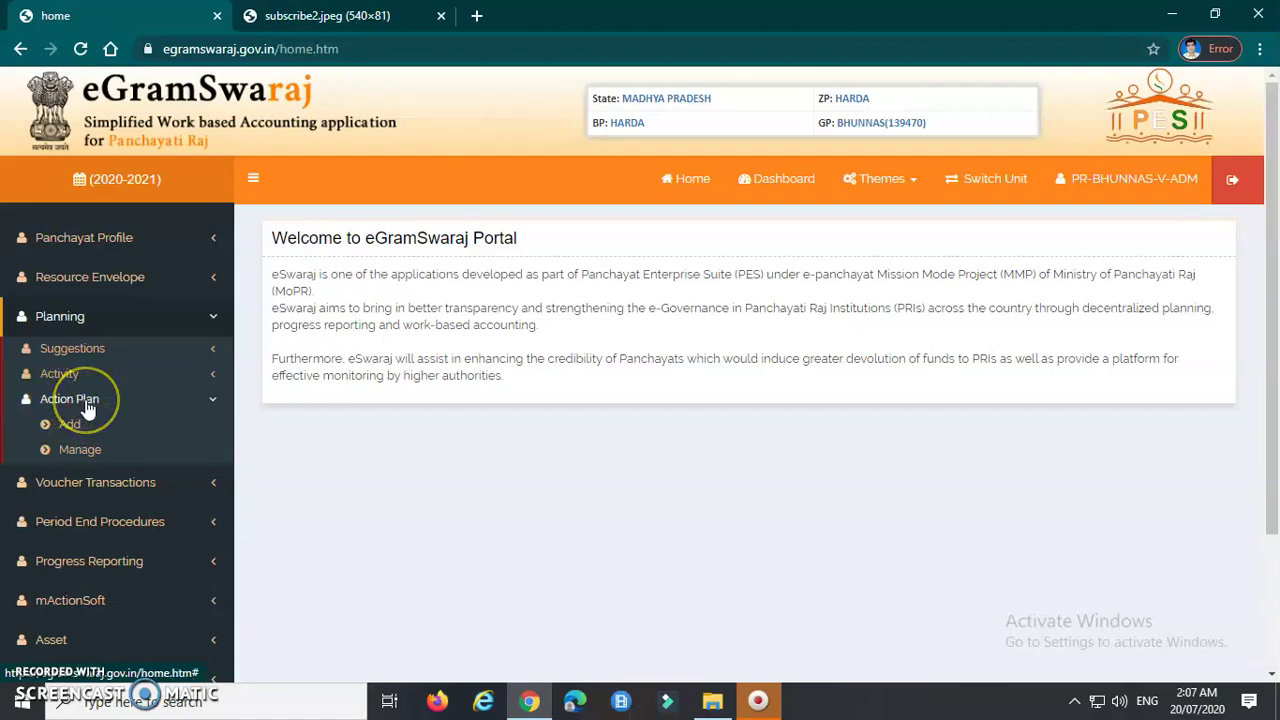
click(80, 452)
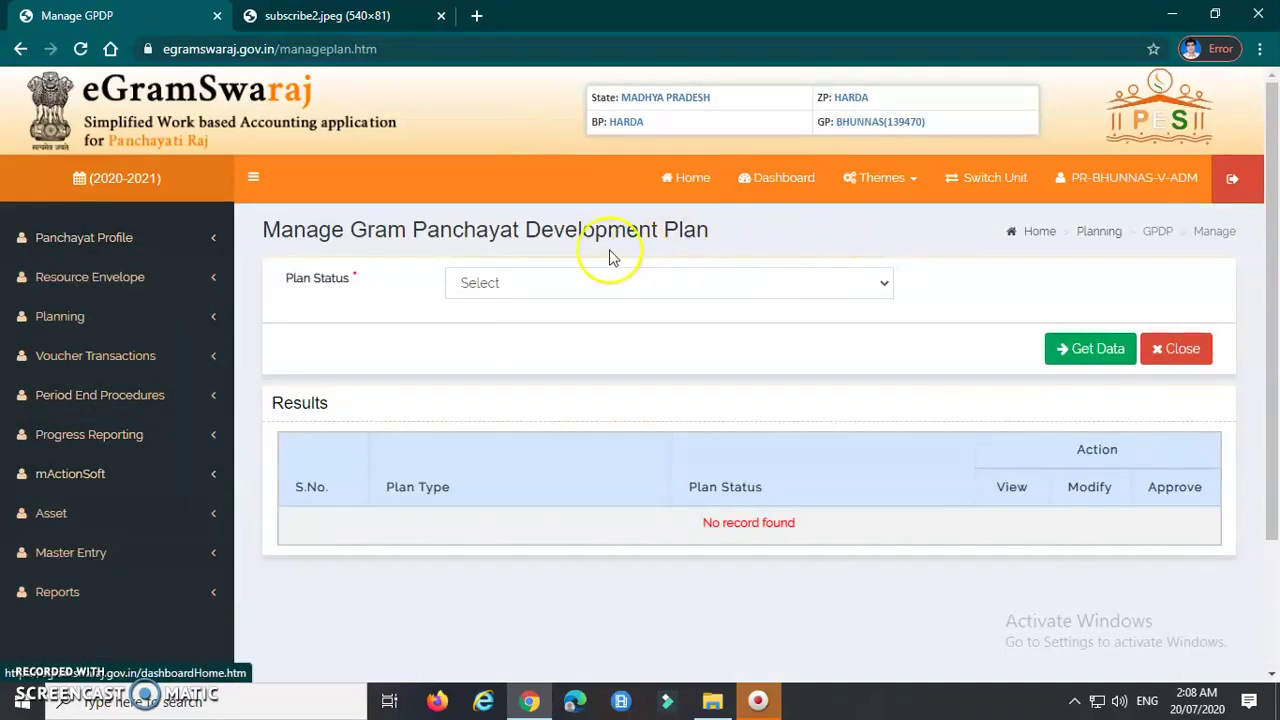
Retrieve the Gram Panchayat development plans whose plan status is Plan Pending.
click(542, 284)
click(372, 292)
drag(264, 230, 727, 240)
click(728, 238)
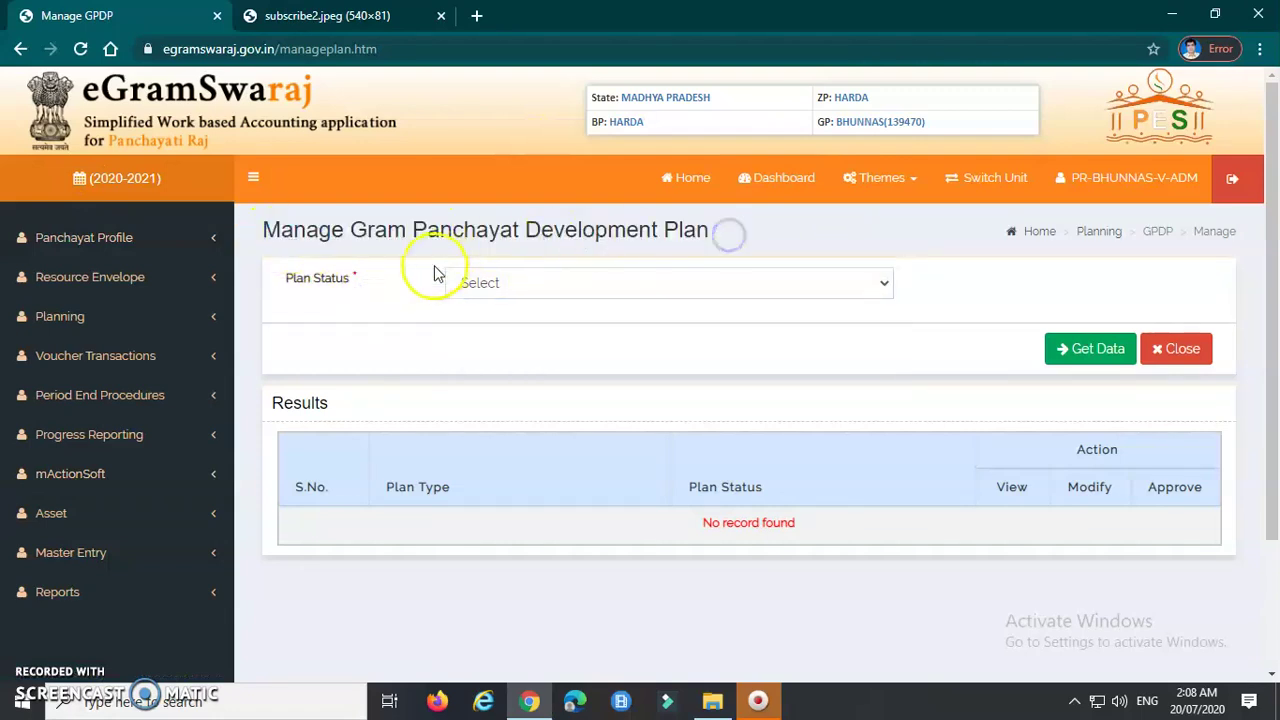
triple_click(306, 284)
click(391, 313)
click(503, 285)
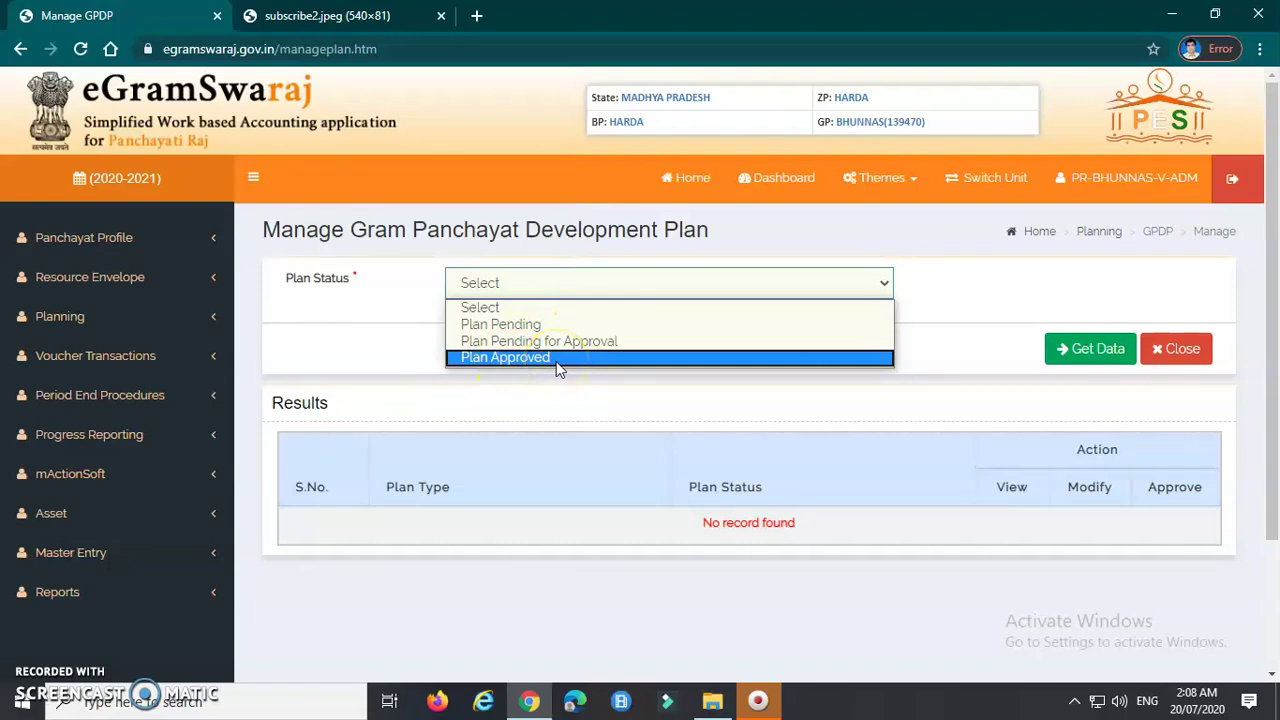
click(500, 326)
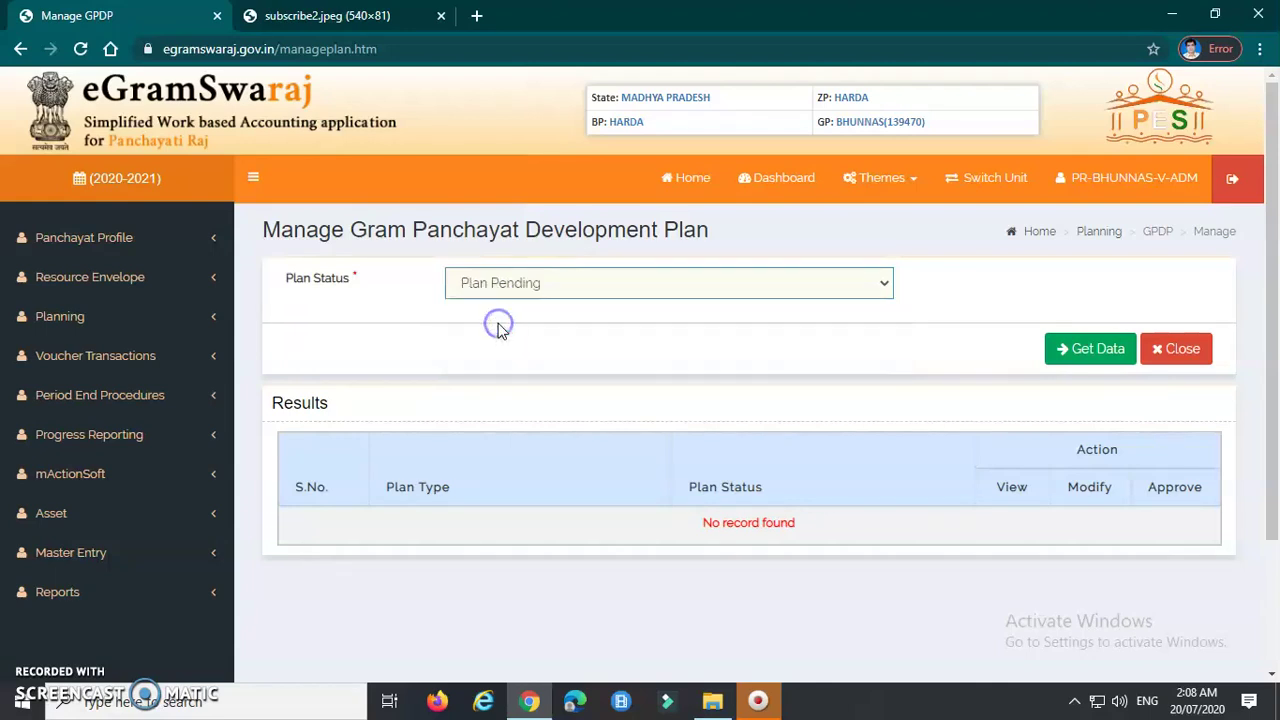
click(1082, 358)
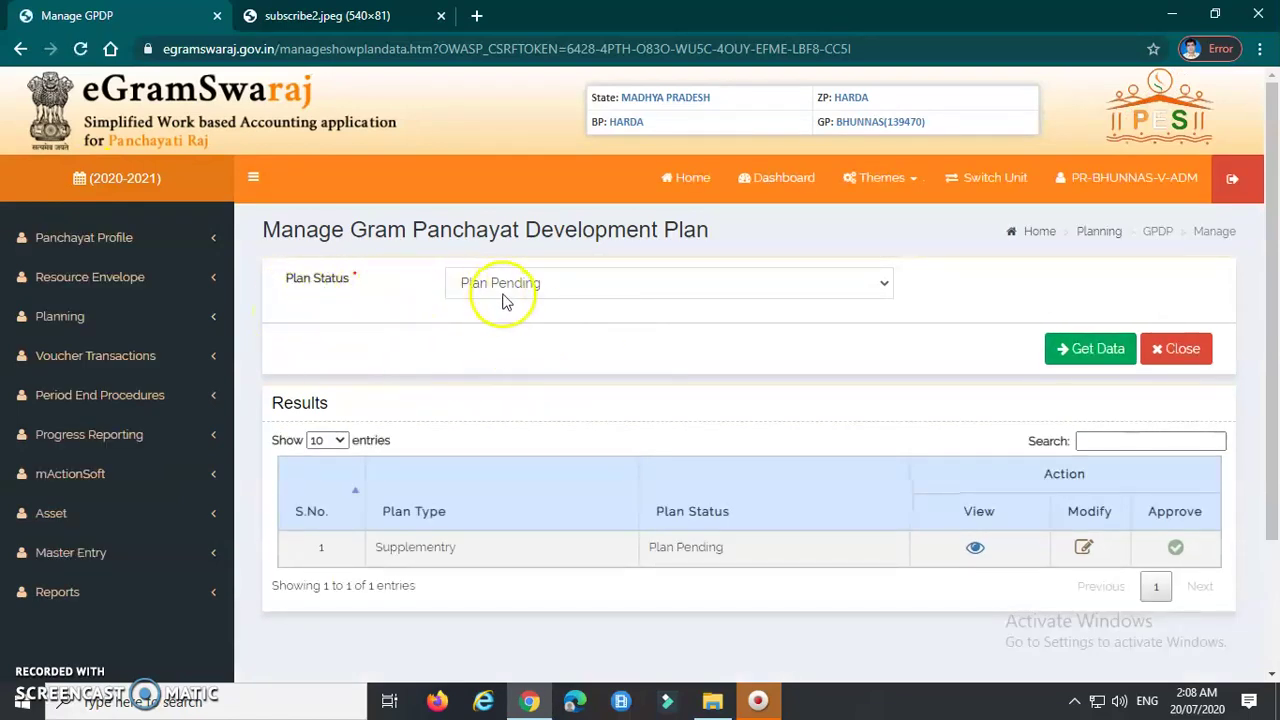
Open the pending Supplementry plan for modification and accept the confirmation.
scroll(475, 447, down, 3)
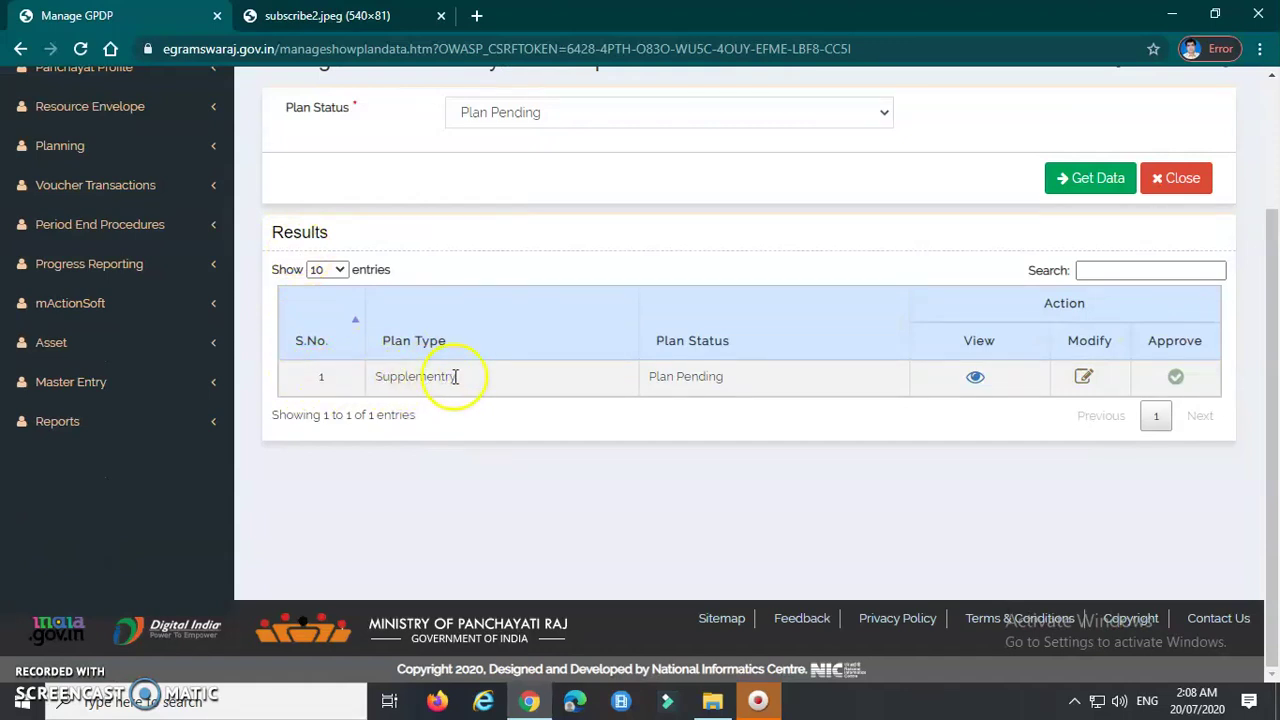
click(498, 380)
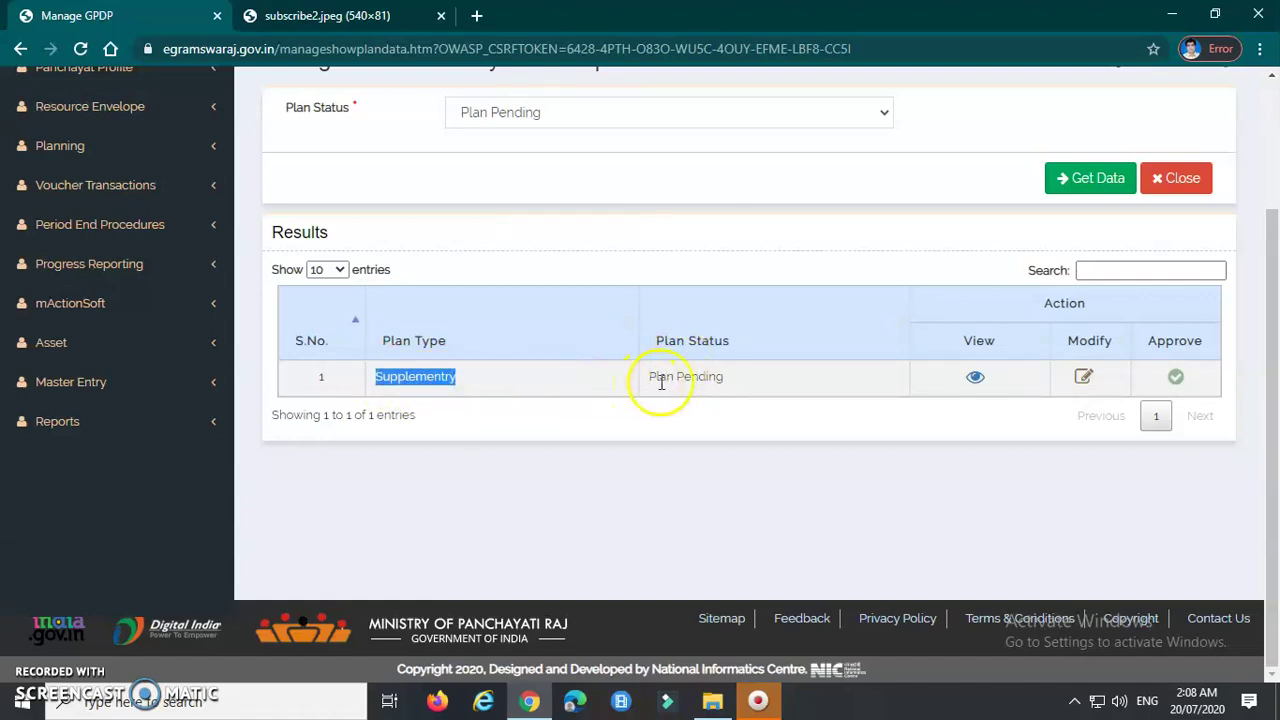
click(1083, 377)
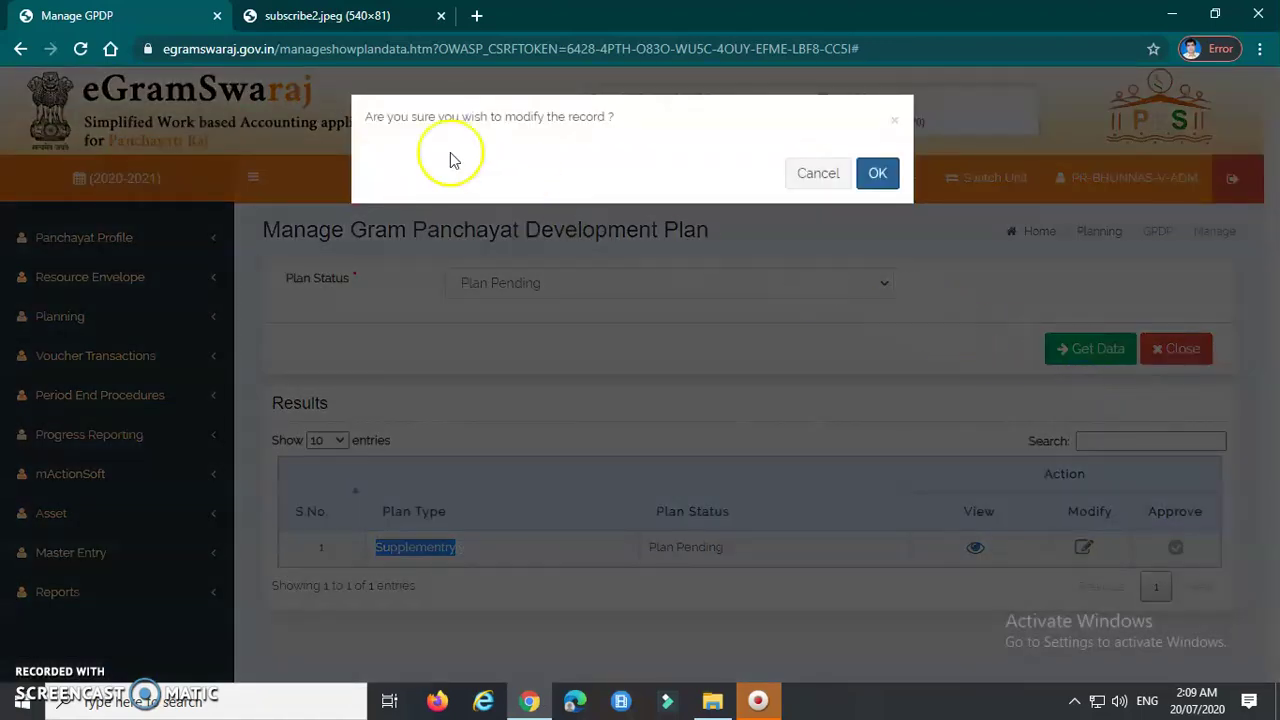
click(369, 117)
drag(369, 117, 601, 117)
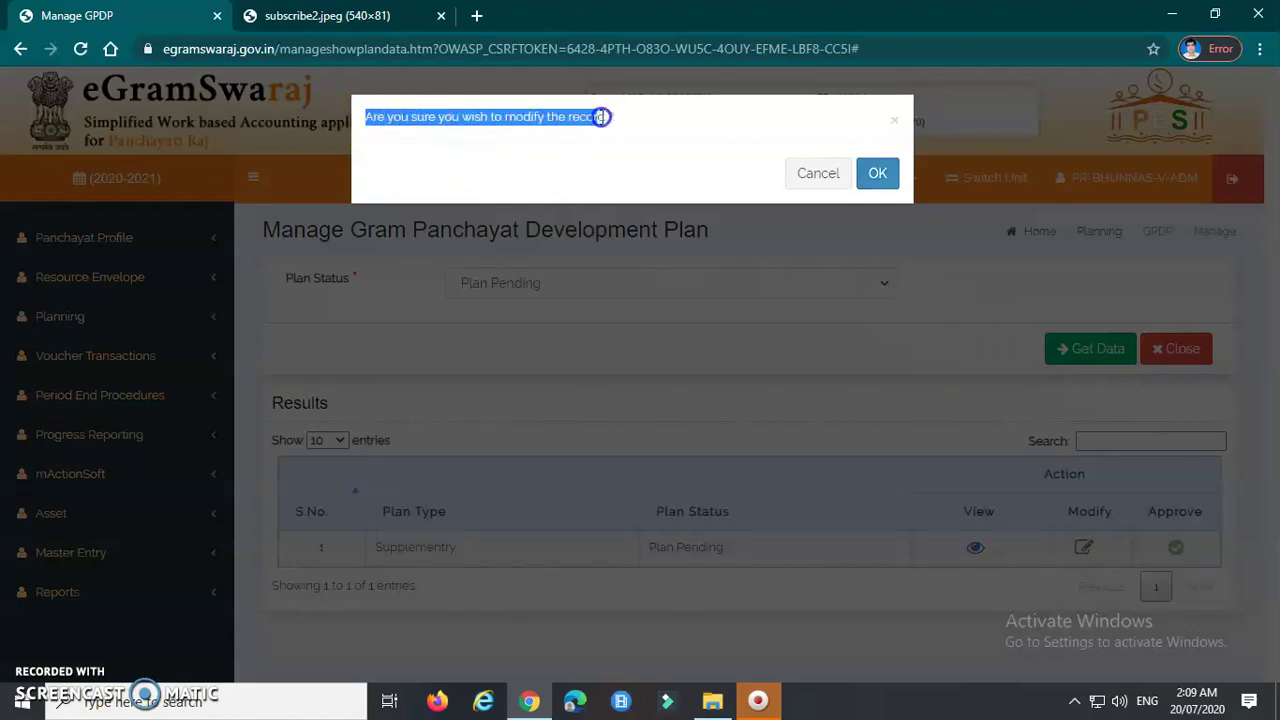
click(652, 155)
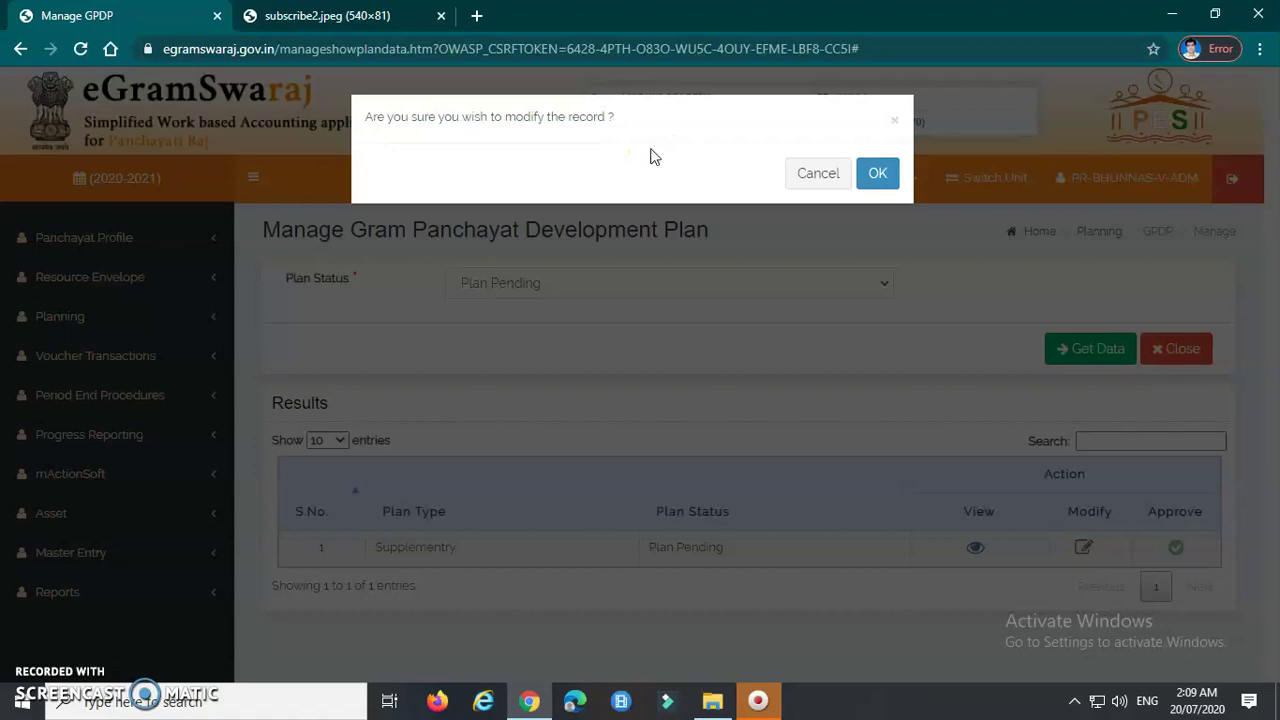
click(877, 175)
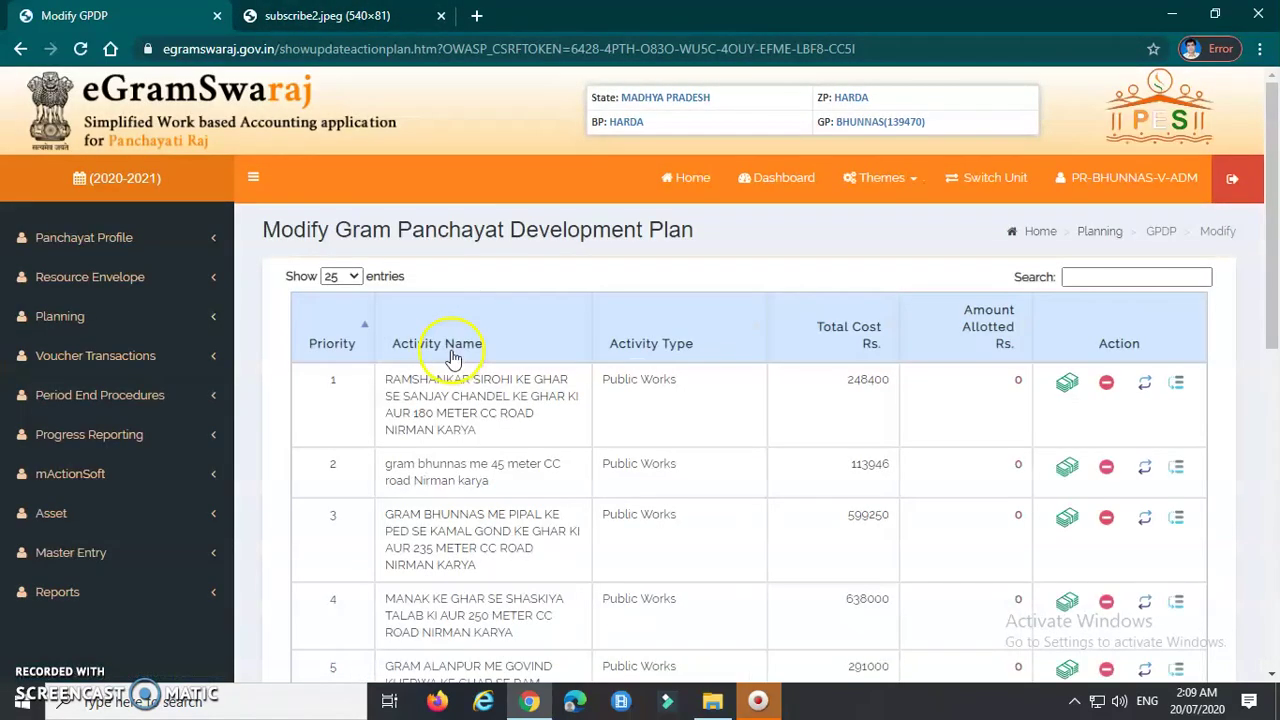
Review the plan's activities, checking each one's name, type, total cost and allotted amount.
drag(268, 230, 744, 238)
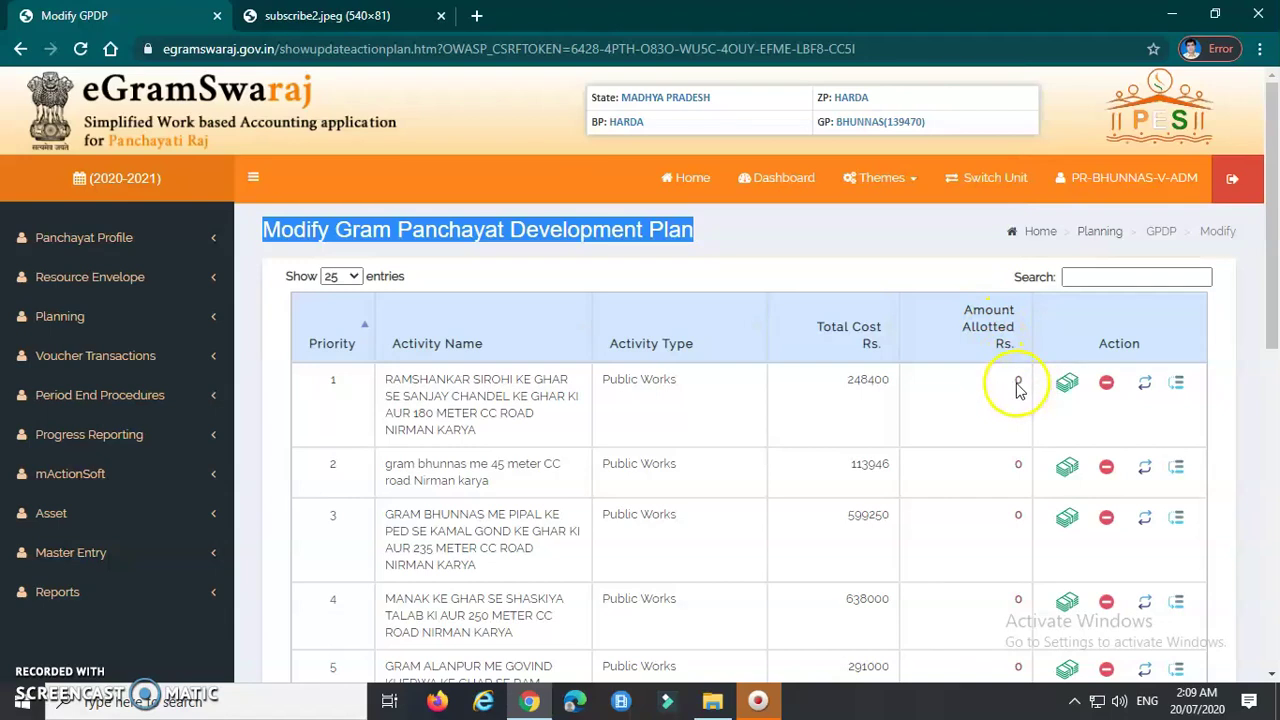
scroll(857, 389, down, 1)
scroll(500, 343, down, 2)
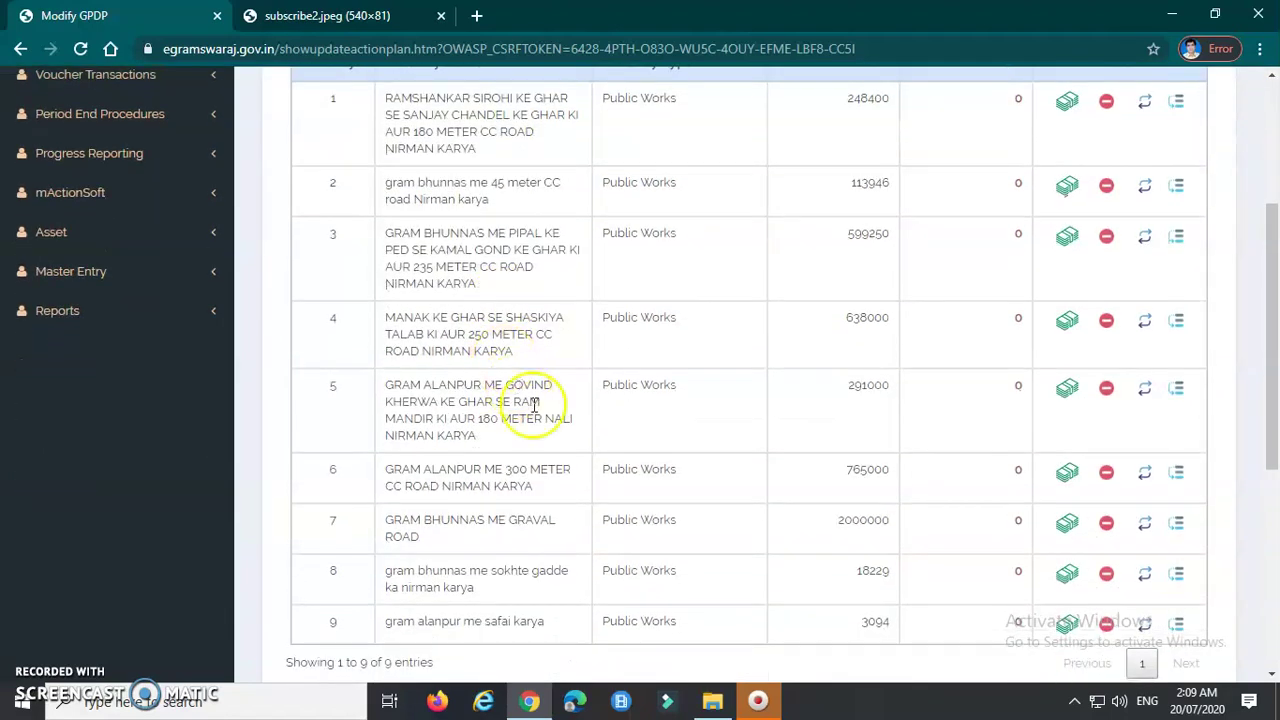
scroll(535, 403, down, 1)
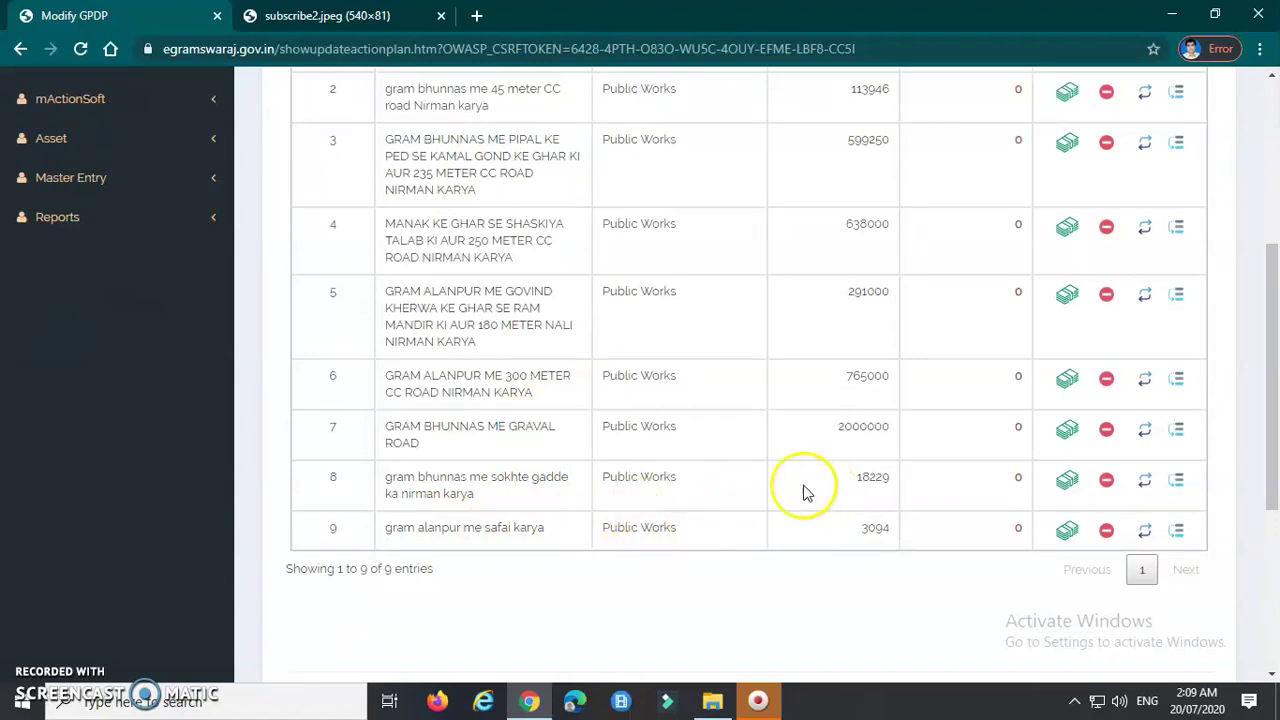
scroll(771, 493, up, 2)
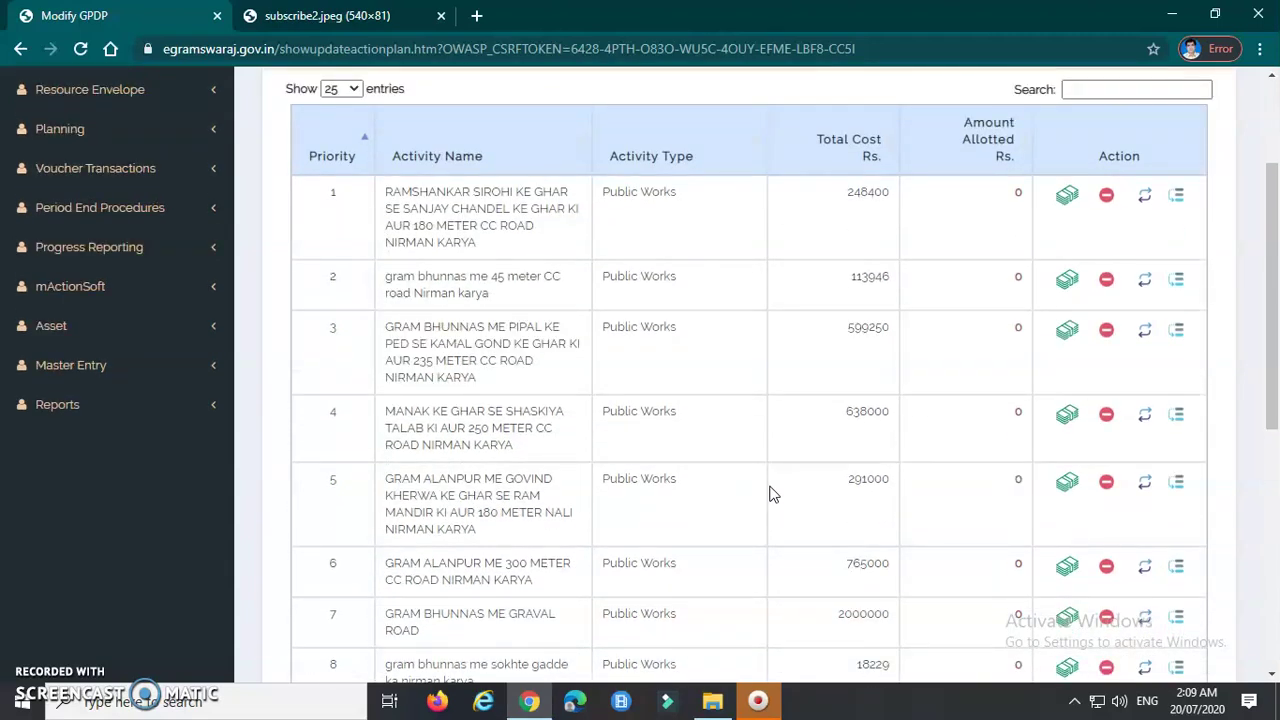
scroll(771, 493, down, 2)
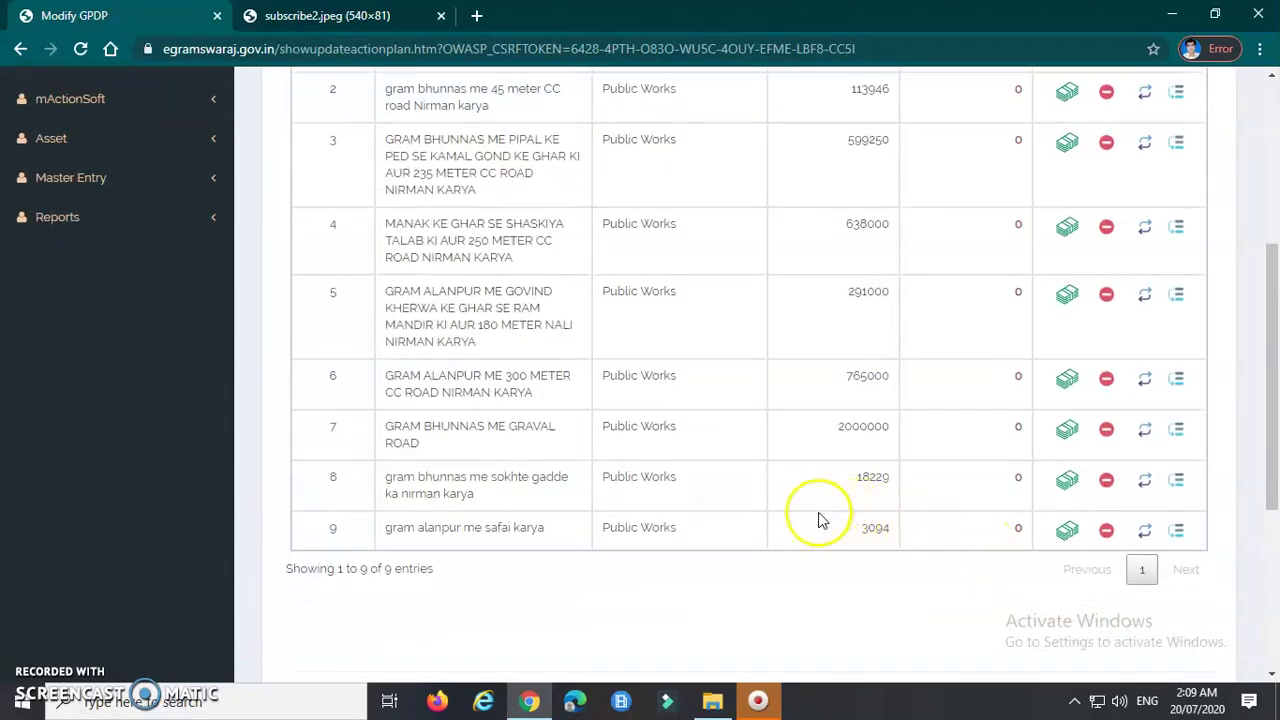
scroll(868, 521, up, 2)
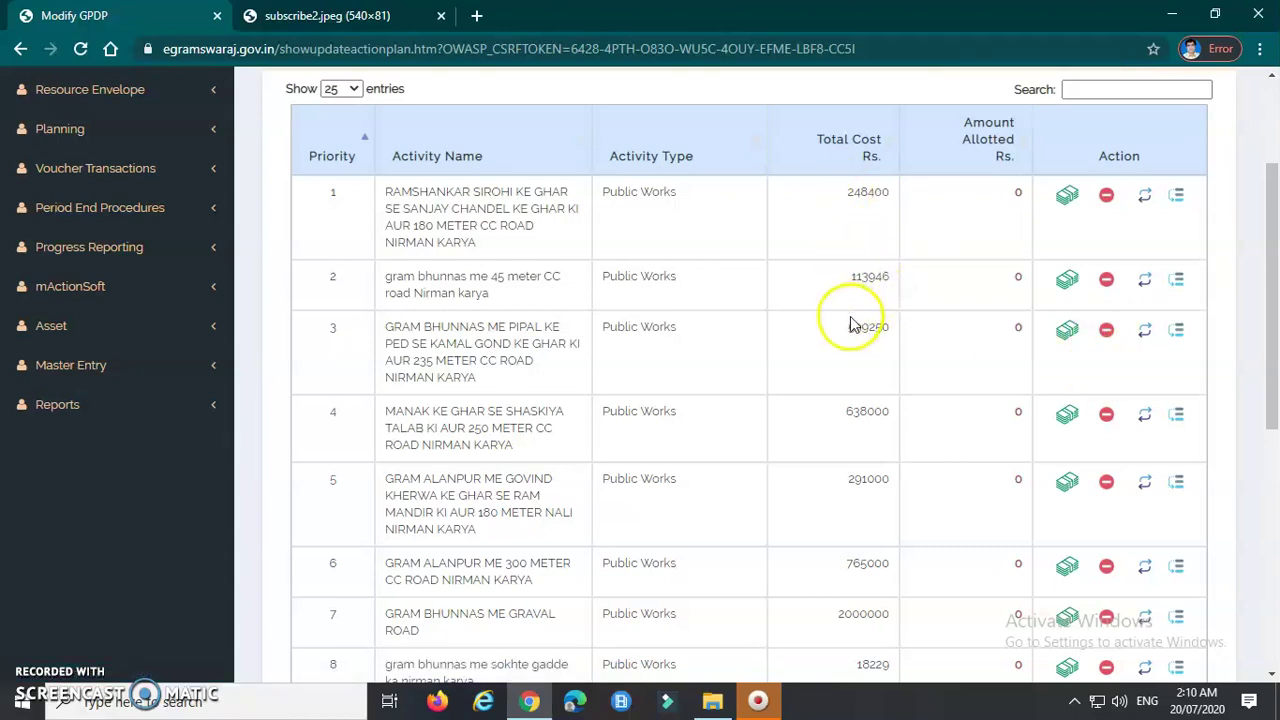
scroll(867, 310, down, 1)
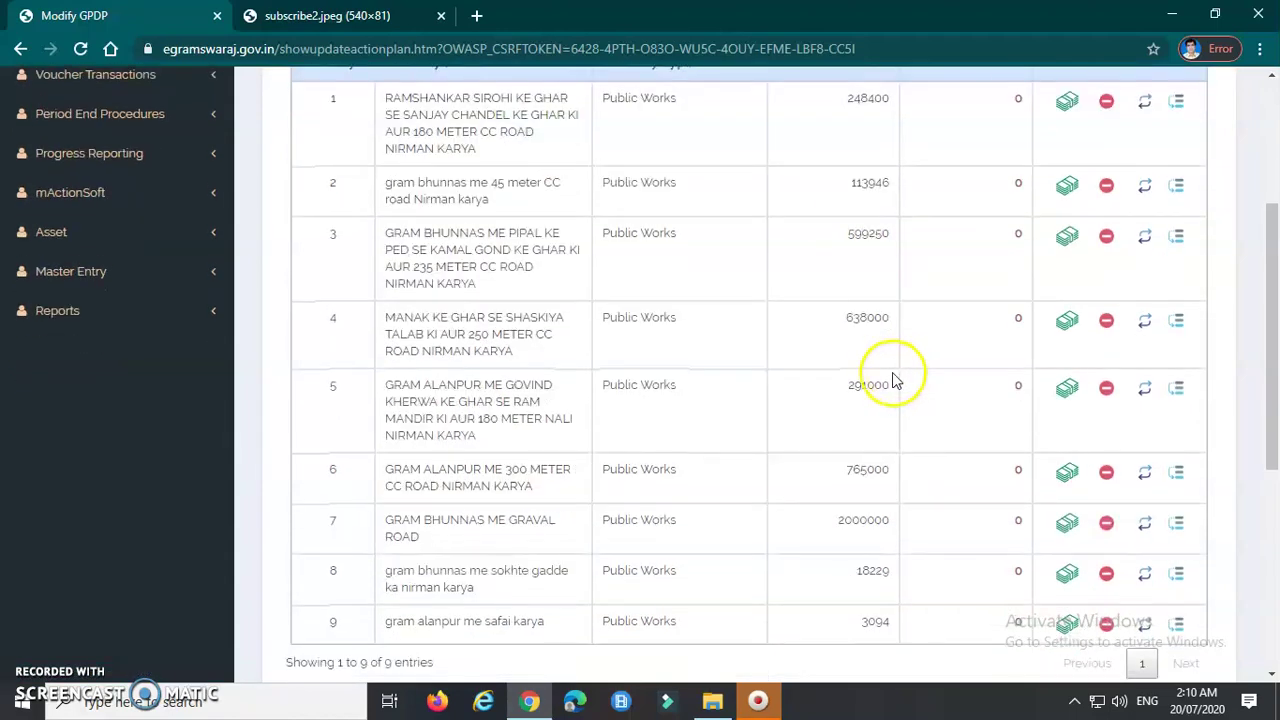
Exclude the 250 meter CC road, the Alanpur 180 meter nali and the Alanpur 300 meter CC road activities from the plan.
click(1108, 325)
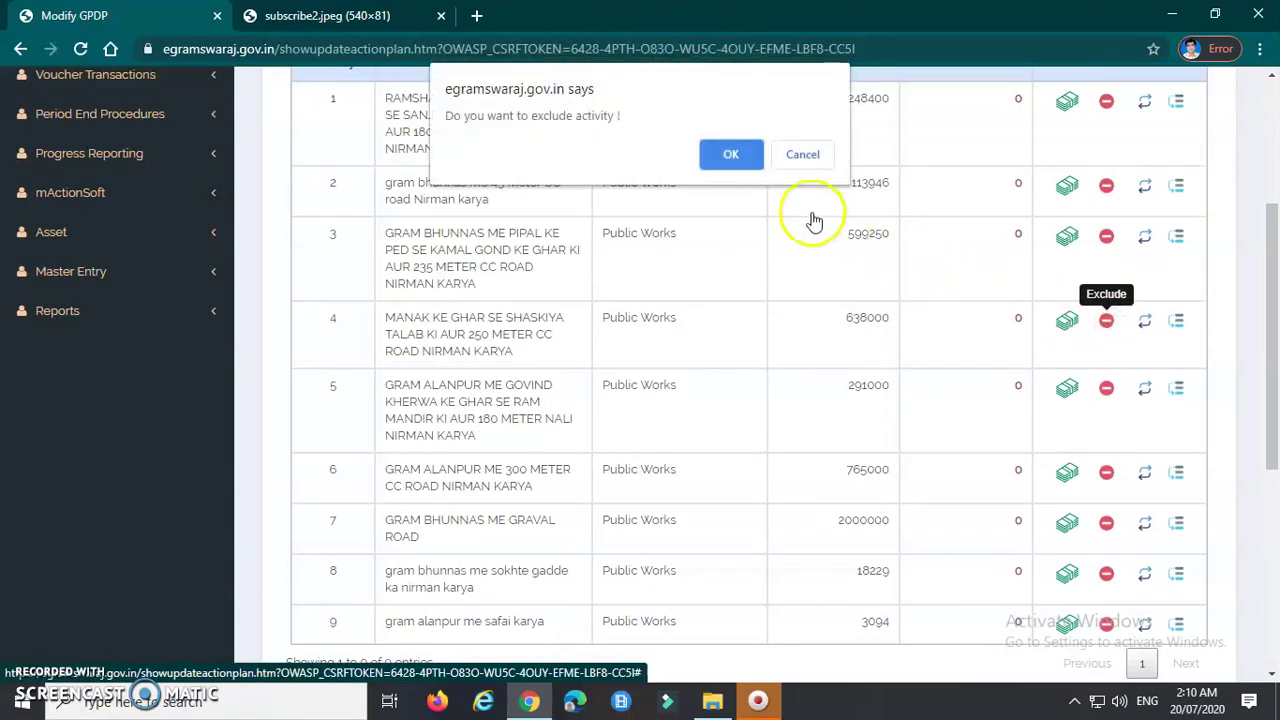
click(735, 157)
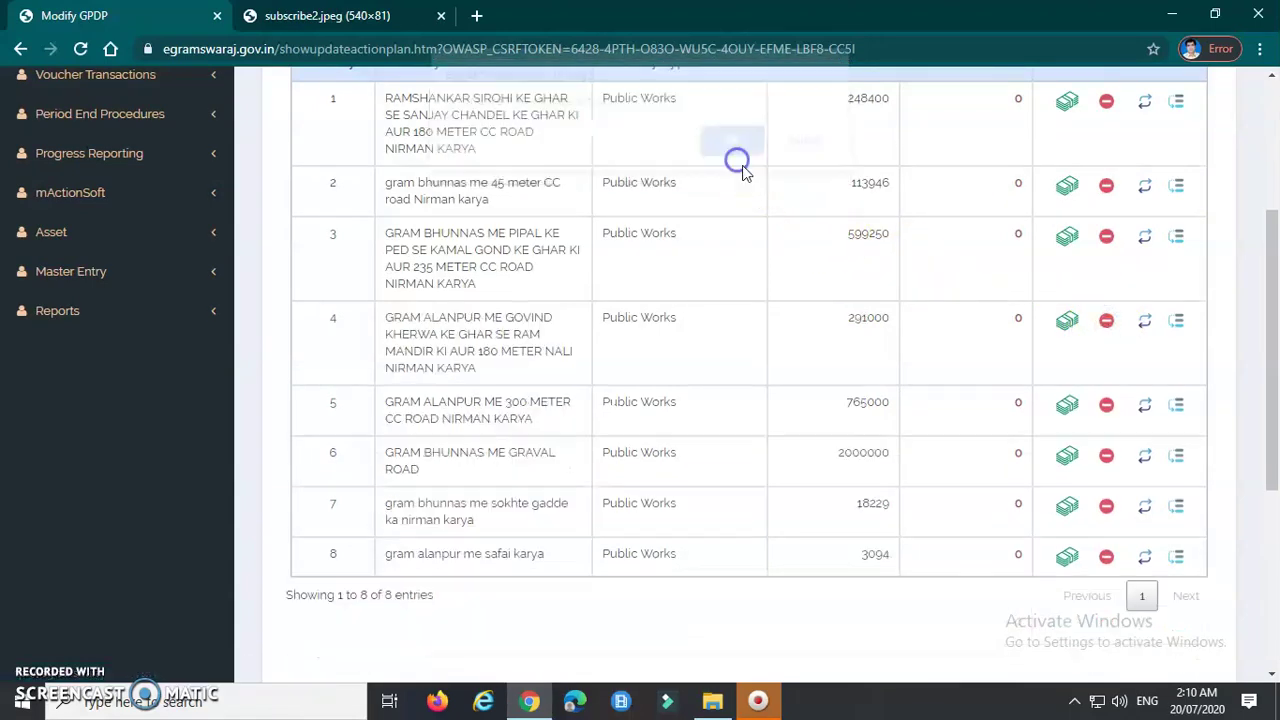
click(1106, 322)
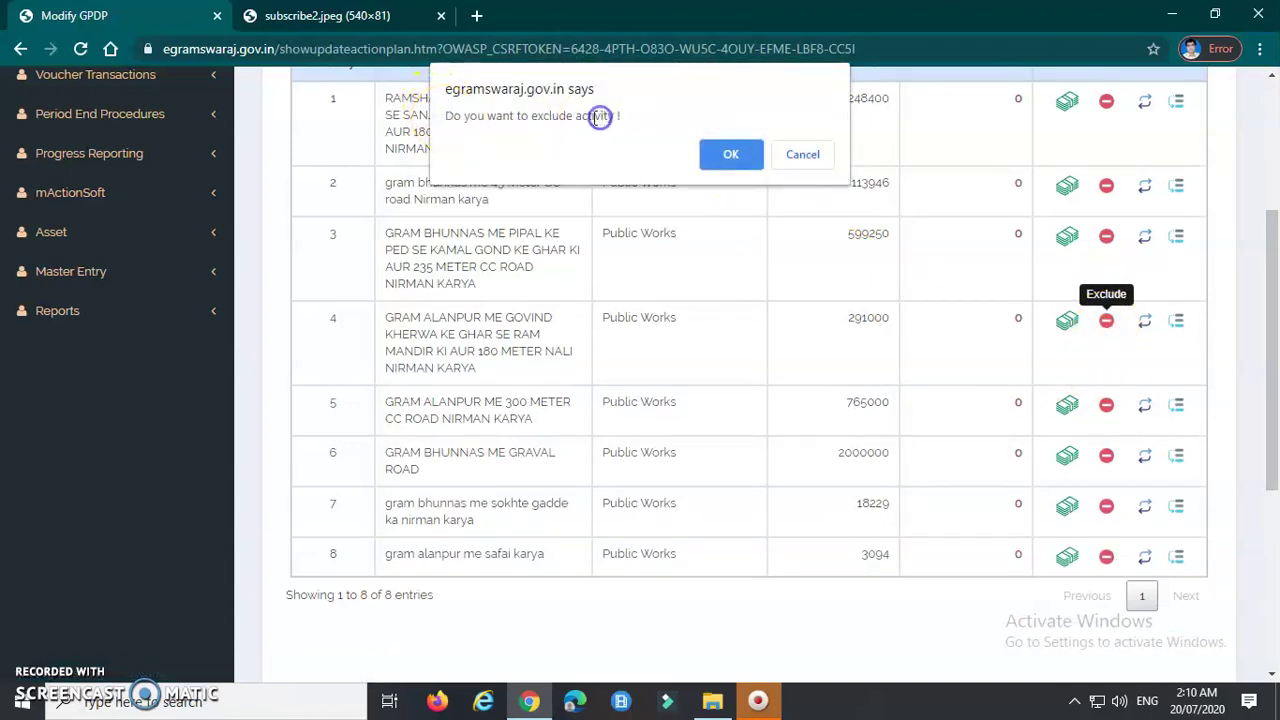
triple_click(557, 114)
click(731, 154)
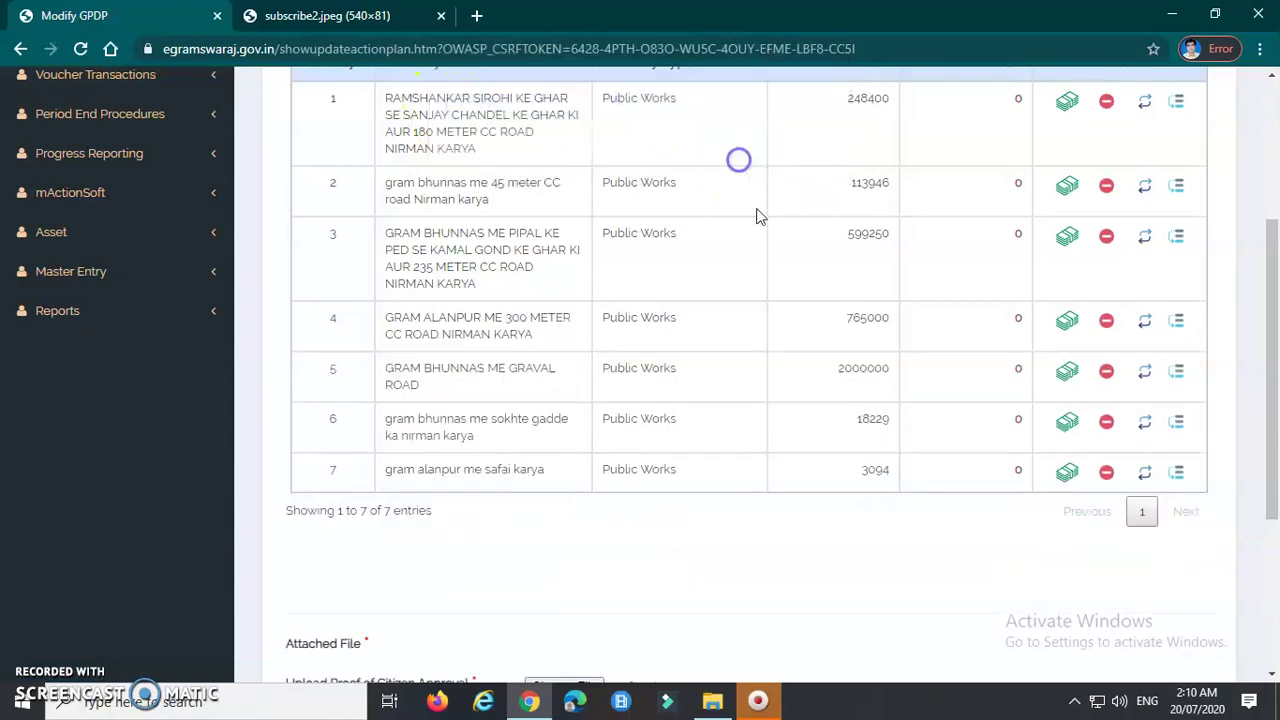
click(1106, 320)
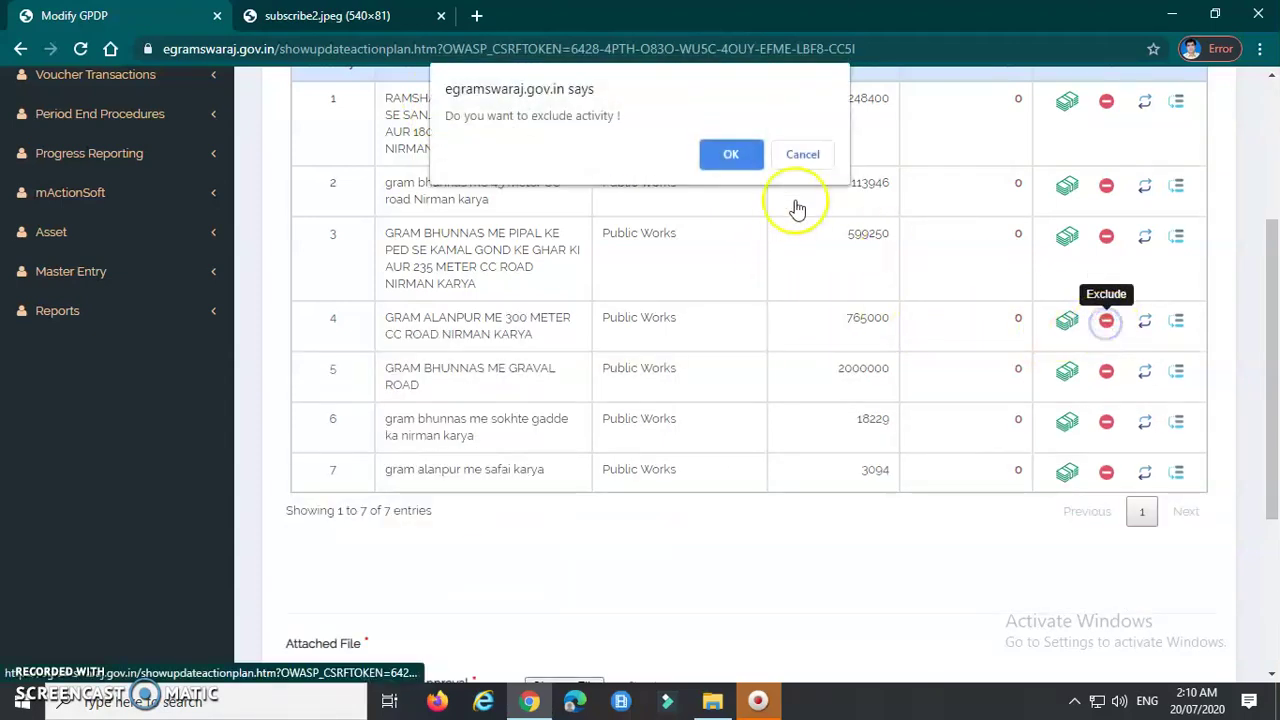
click(731, 155)
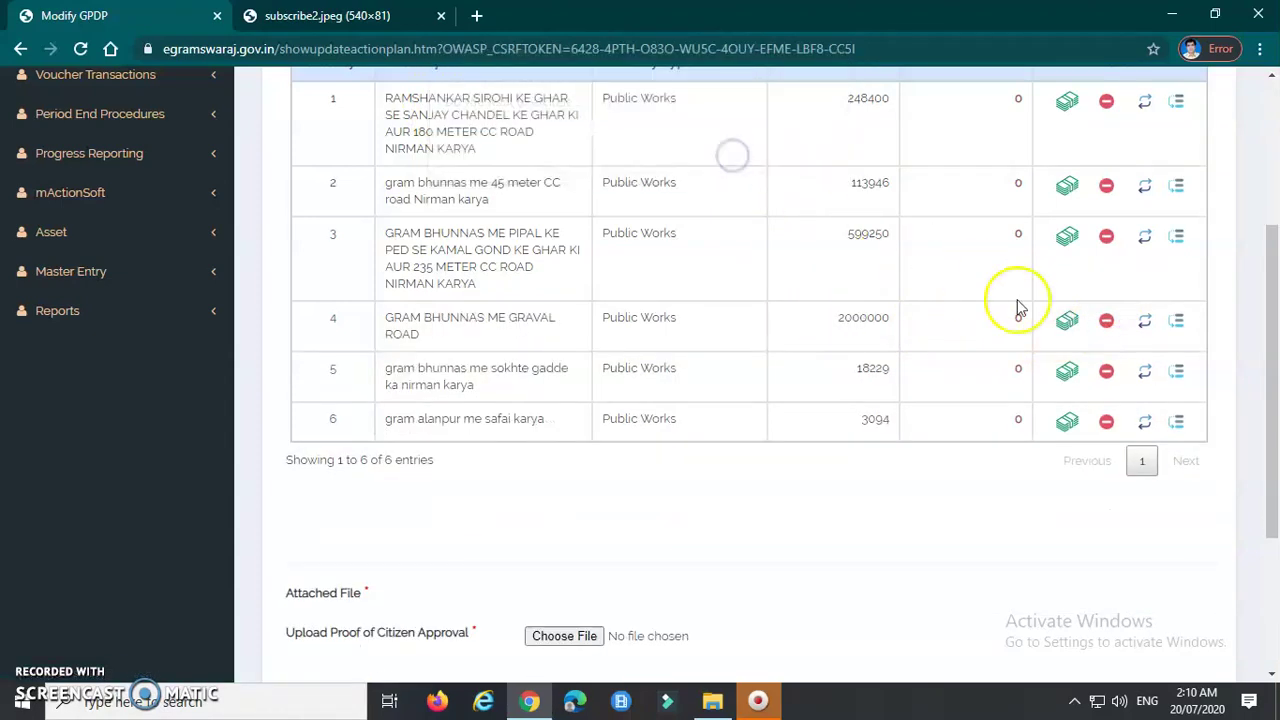
Exclude the Bhunnas graval road, Bhunnas sokhte gadde and Alanpur safai karya activities from the plan.
click(1106, 322)
click(731, 152)
click(1106, 320)
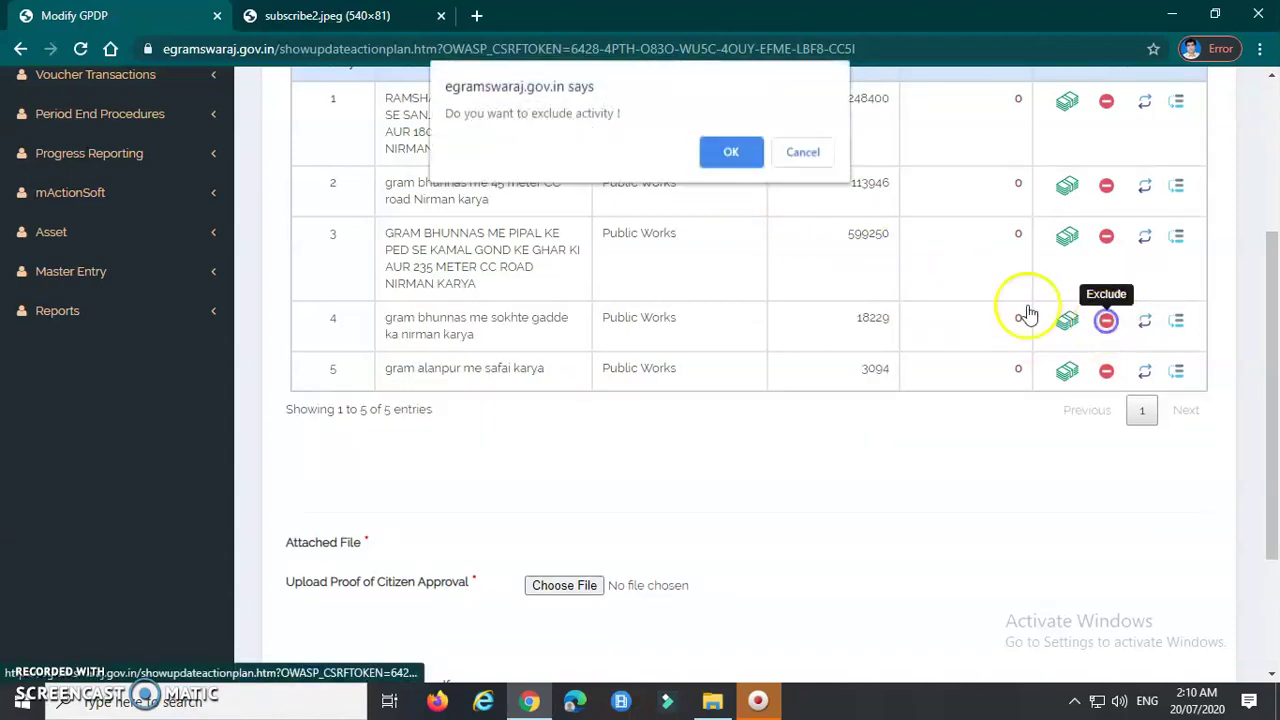
click(731, 155)
click(1106, 320)
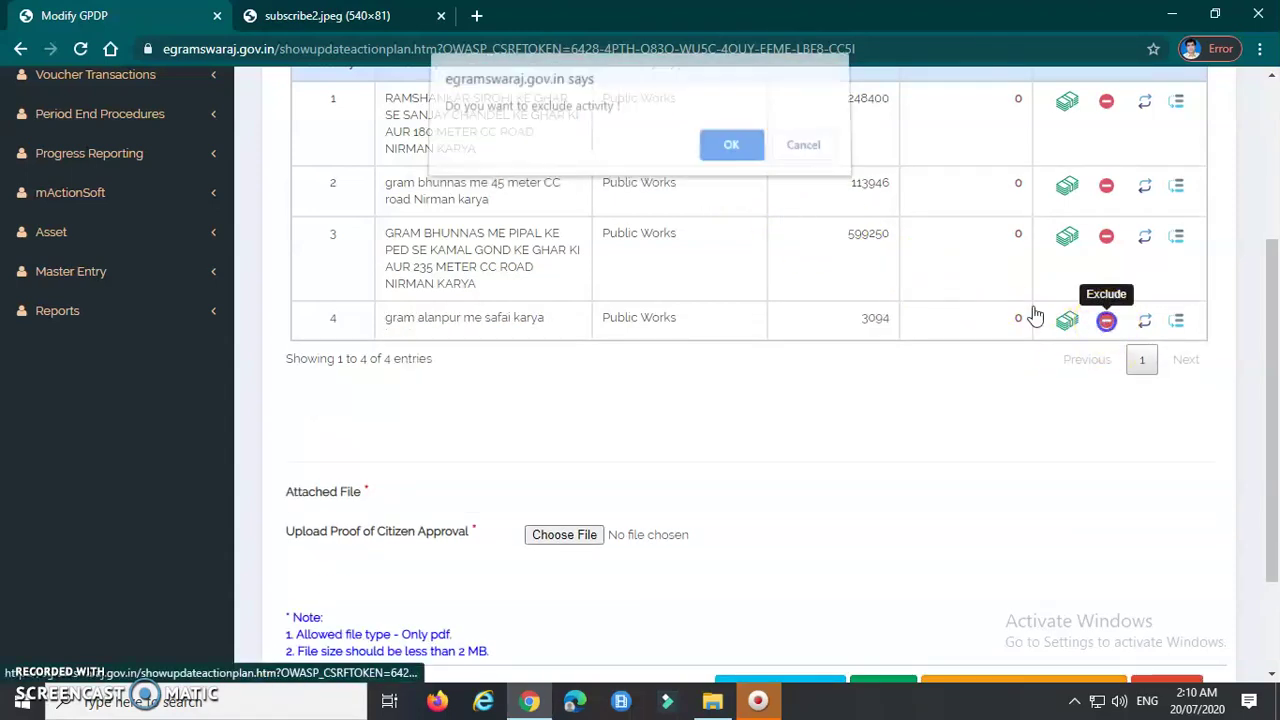
click(731, 155)
Open the list of excluded activities and select the 250 meter CC road activity for inclusion in the plan.
scroll(829, 443, up, 2)
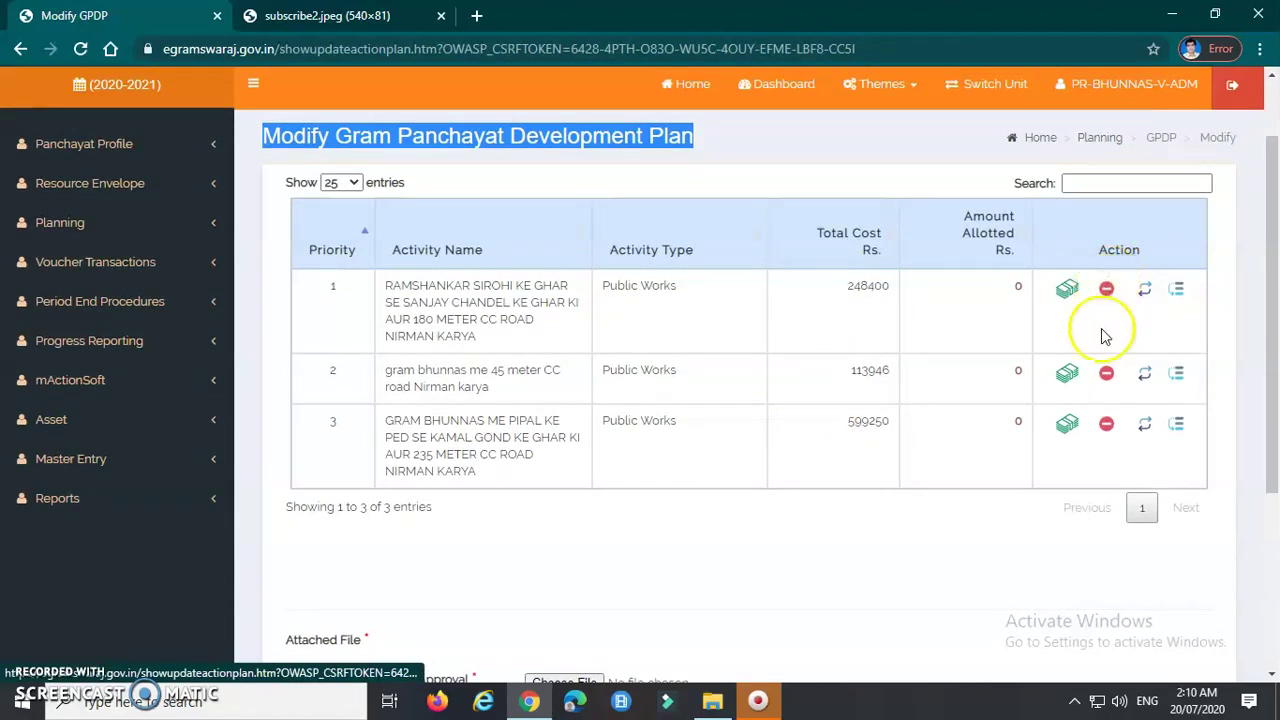
scroll(966, 449, down, 3)
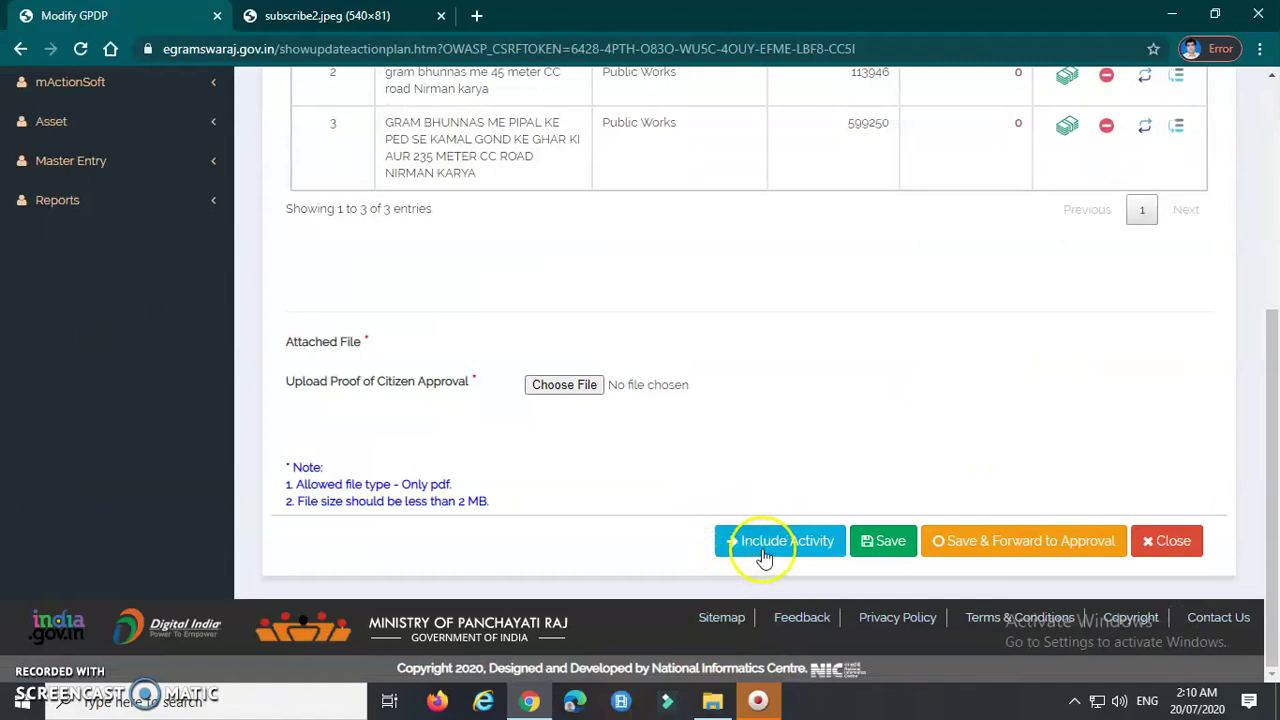
click(788, 548)
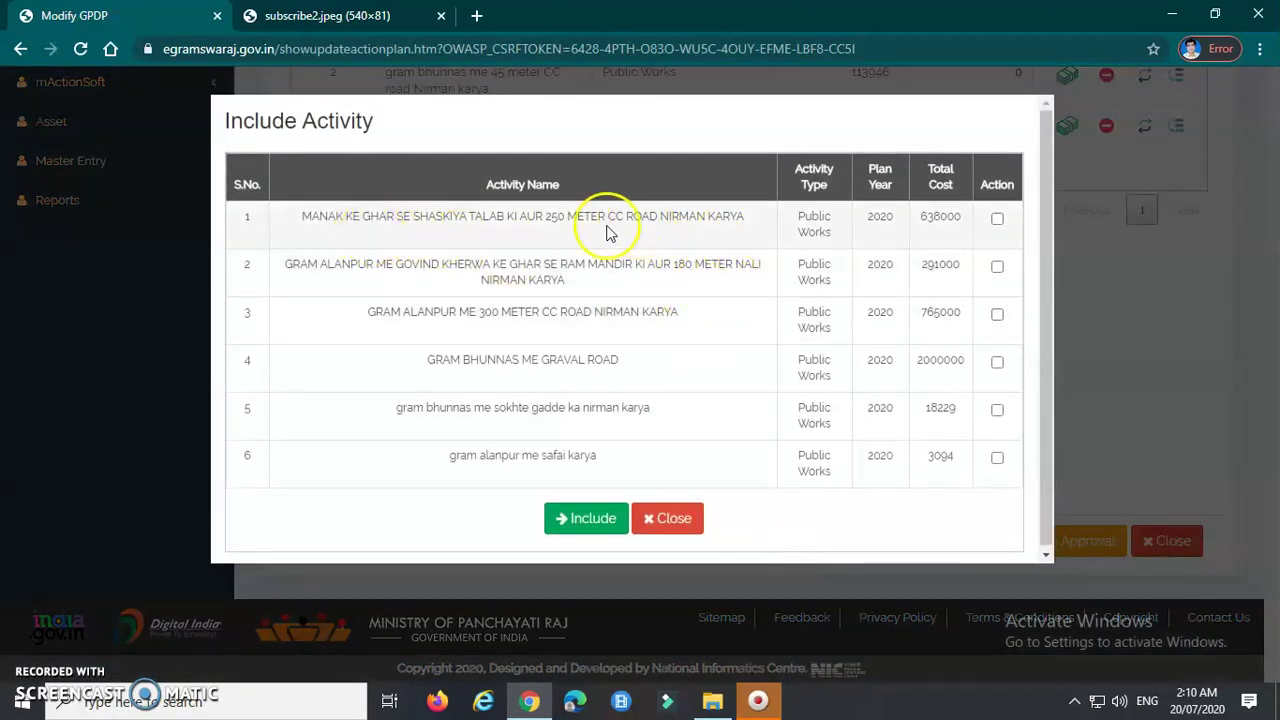
click(997, 220)
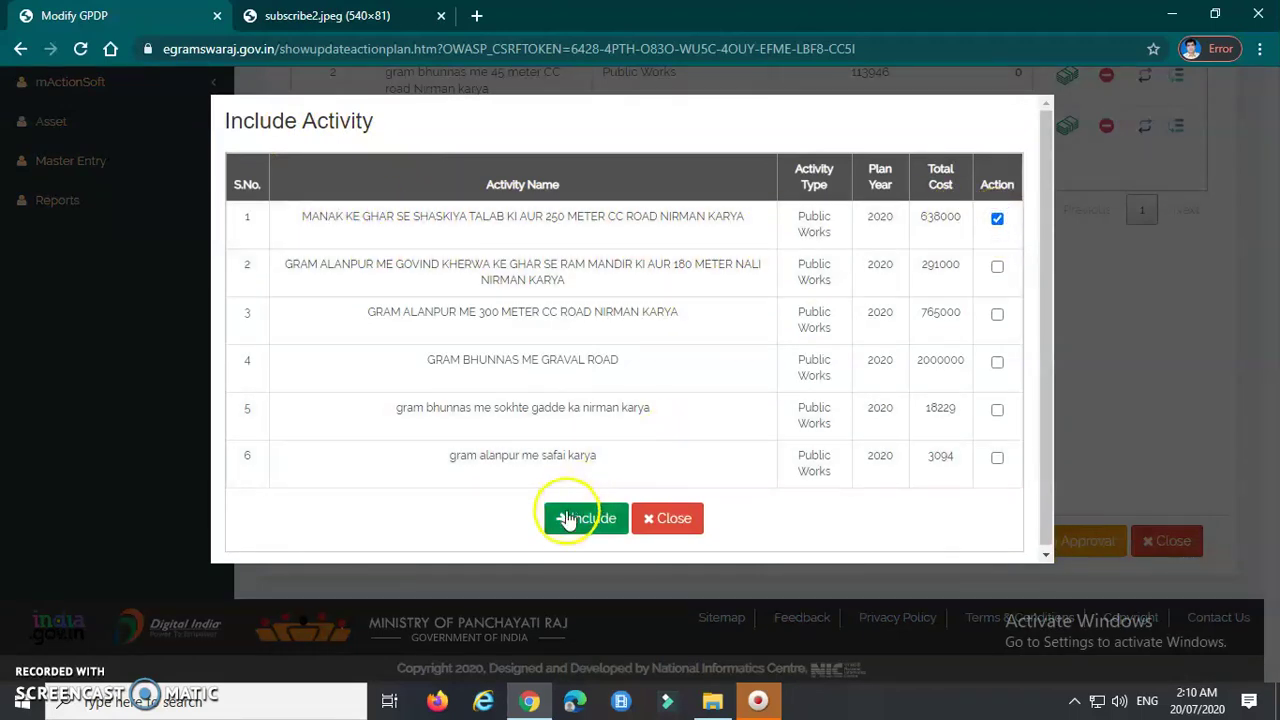